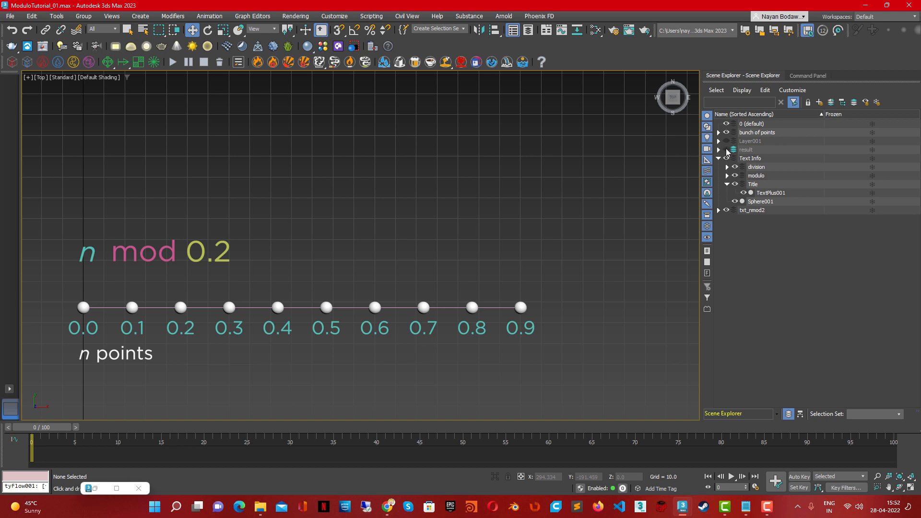
- Unhide the result layer and look over the n mod 0.2 number line and the long division example
click(726, 150)
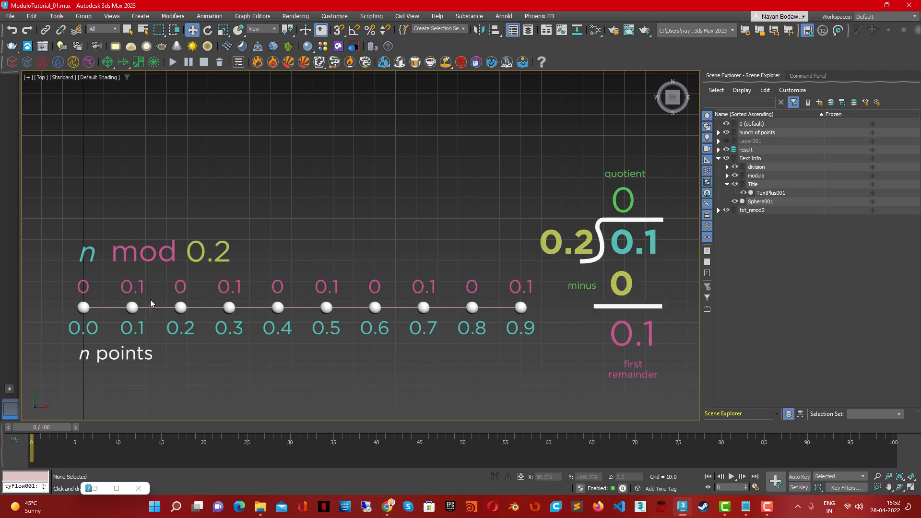
middle_drag(404, 373, 432, 351)
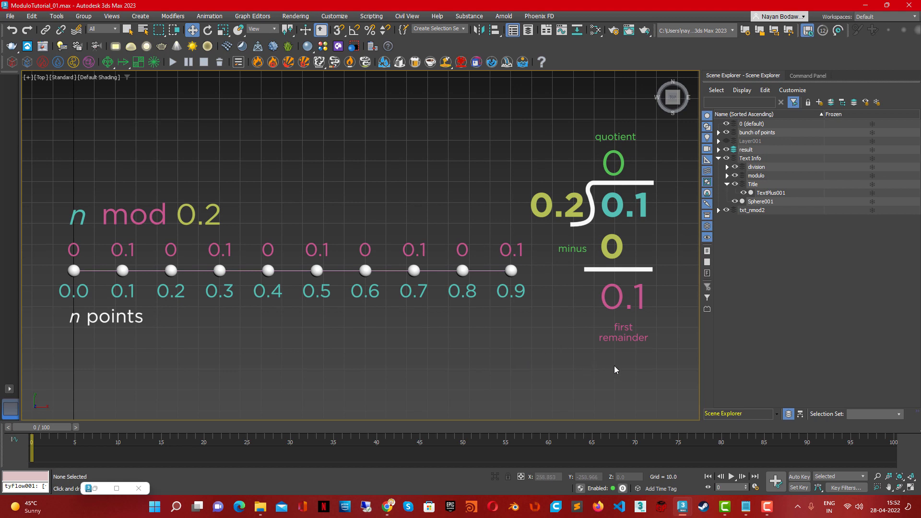
middle_drag(532, 329, 444, 263)
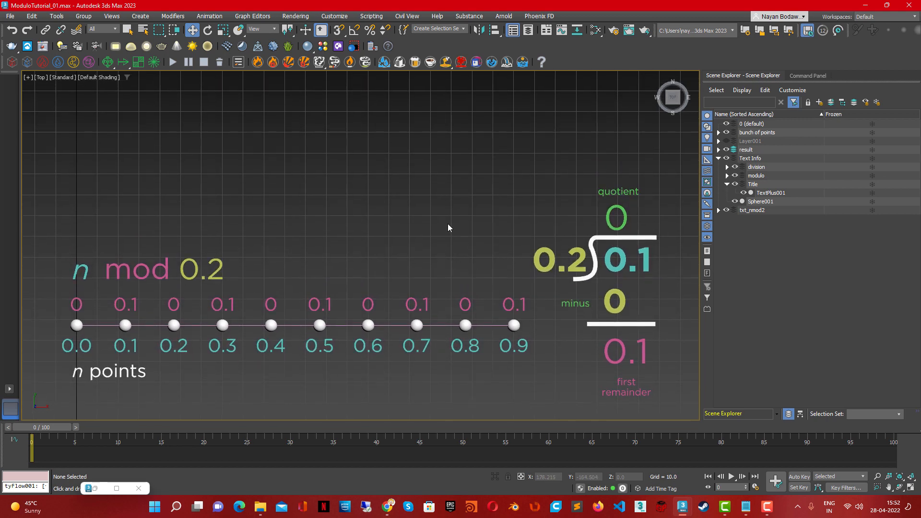
middle_drag(448, 223, 447, 234)
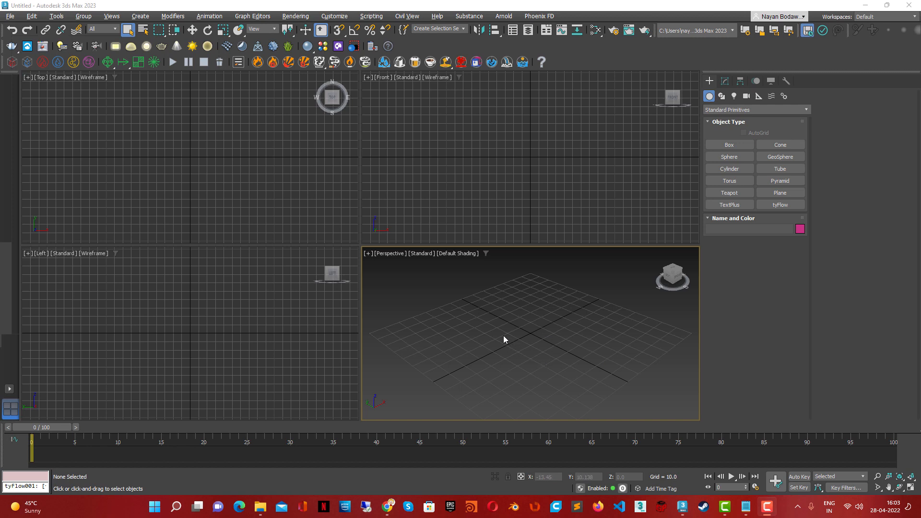
- Maximize the Top view and create a plane about 147 long and 166 wide
click(285, 197)
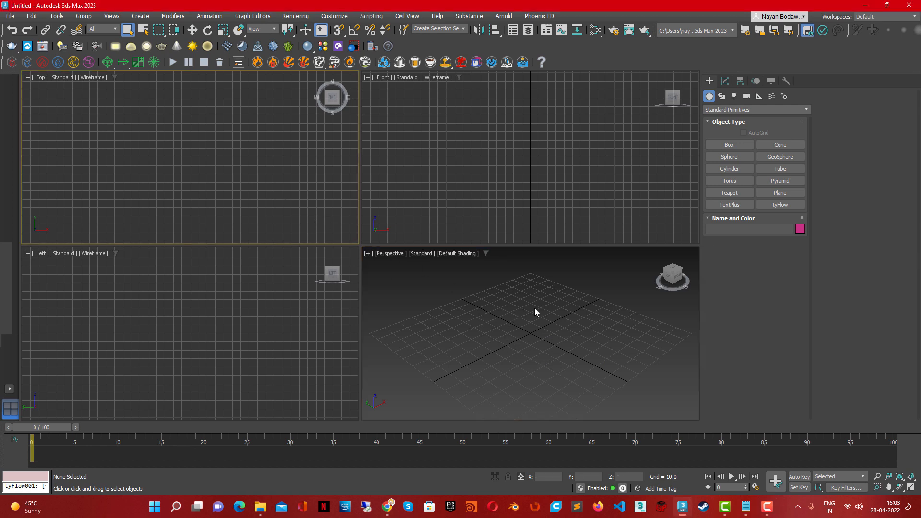
key(alt+w)
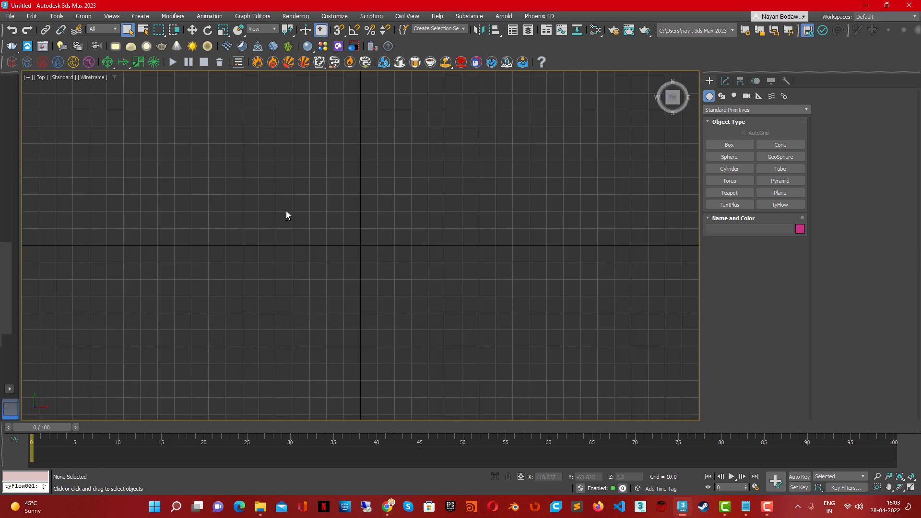
click(780, 193)
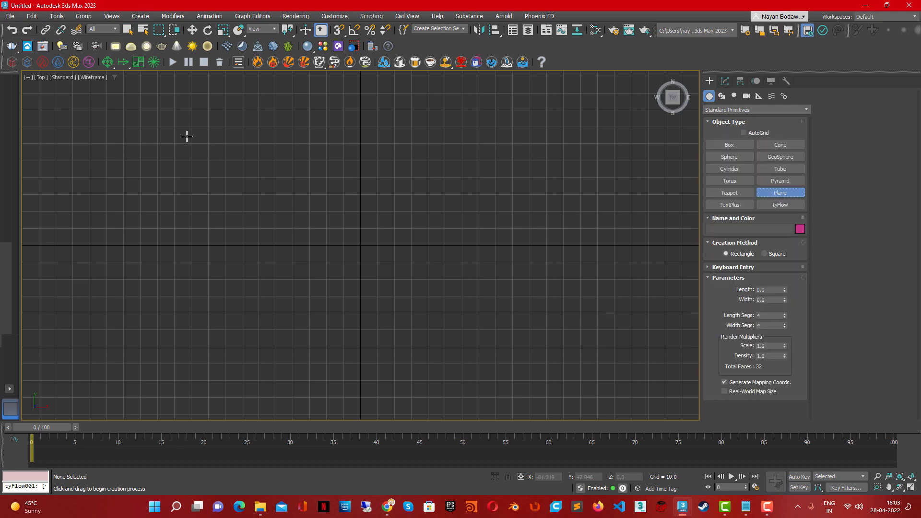
drag(163, 134, 444, 384)
right_click(662, 205)
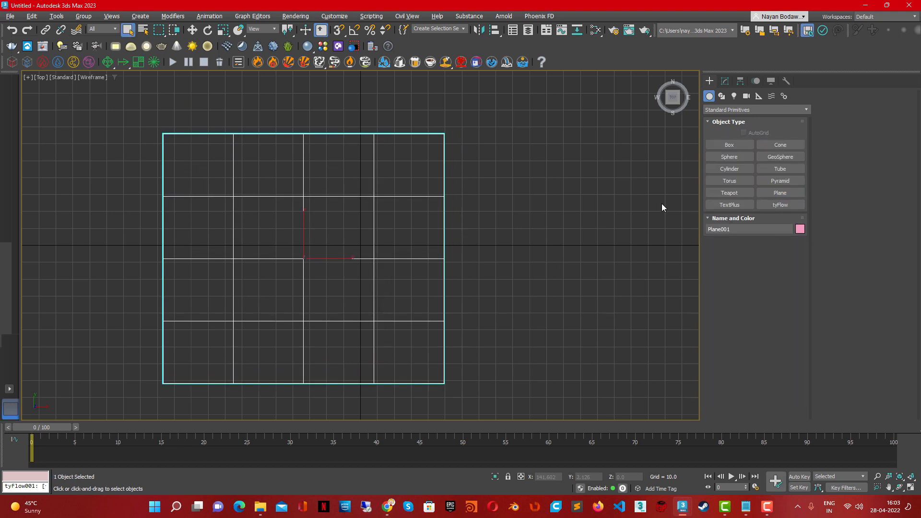
- Set the plane's length and width to 150 and its length and width segments to 1
click(725, 81)
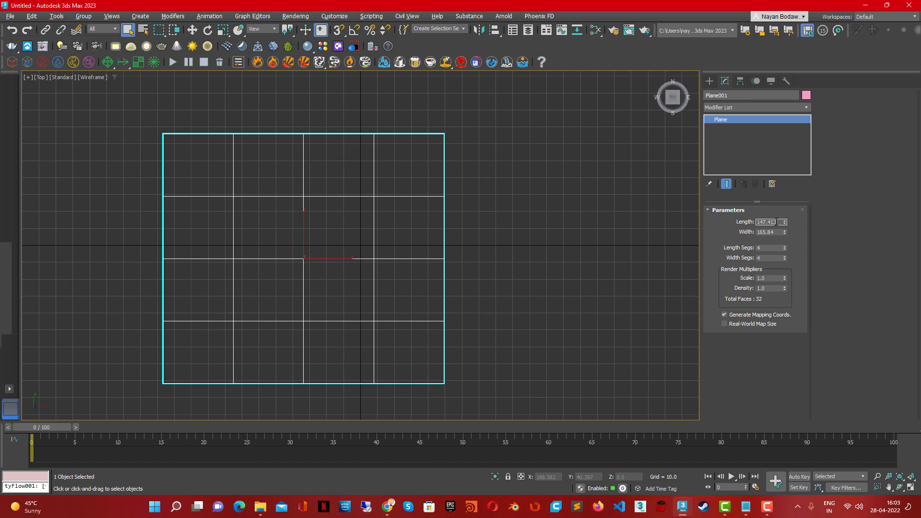
text(0)
key(Tab)
text(150)
key(Tab)
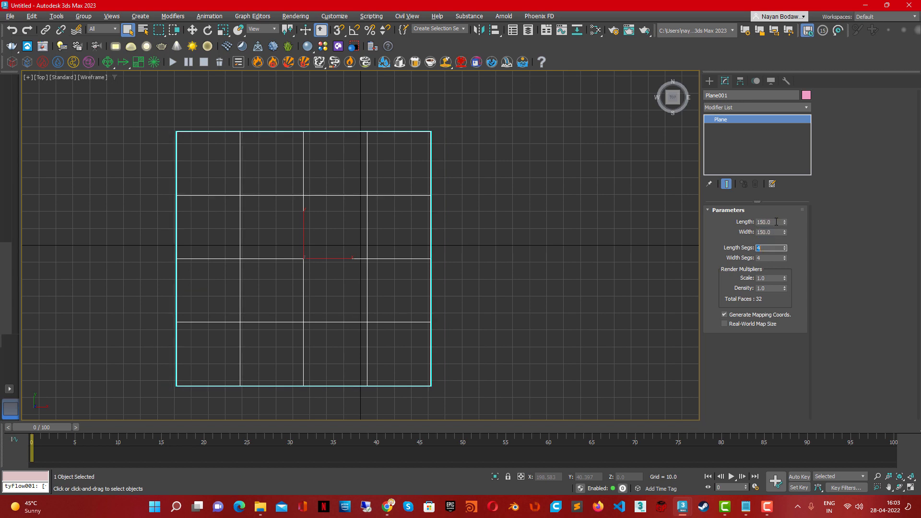
text(1)
key(Tab)
text(1)
key(Return)
- Move the plane to the world origin by zeroing its X and Y position
key(w)
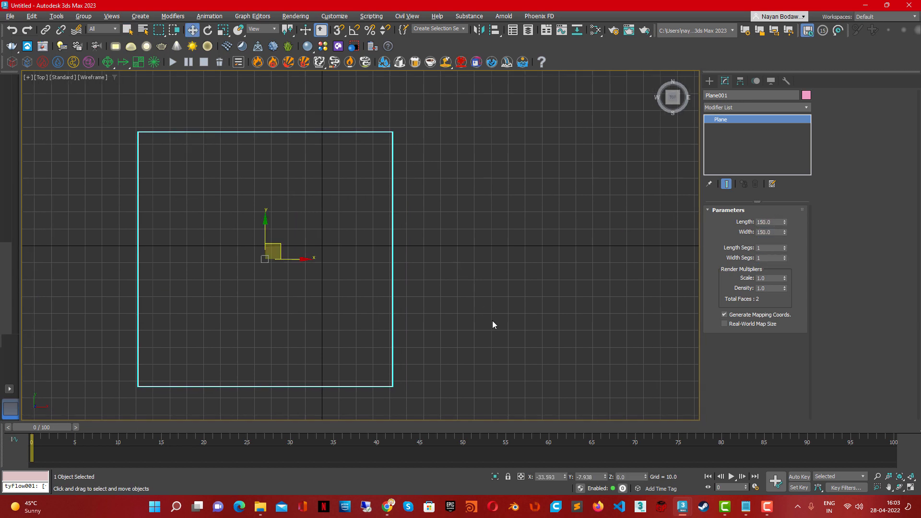
right_click(566, 477)
right_click(605, 477)
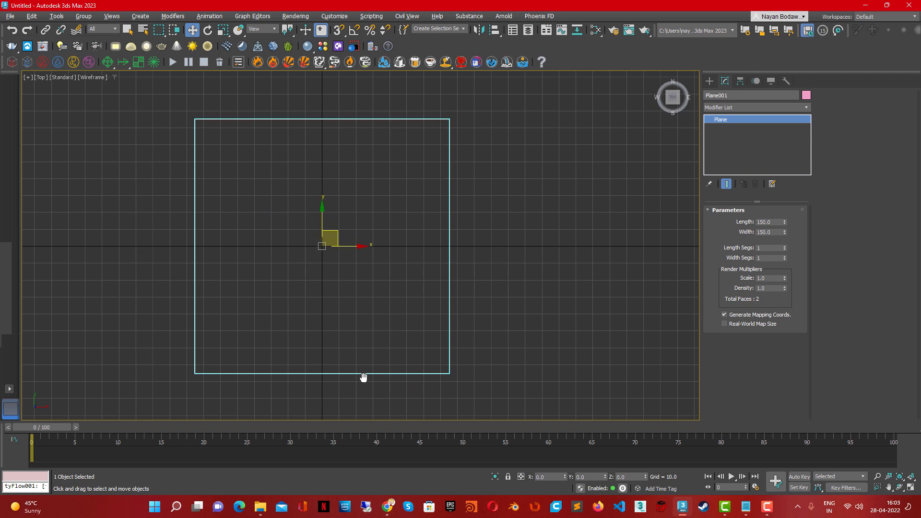
- Display the Top view shaded, with materials shown as Realistic Materials with Maps
middle_drag(364, 376, 272, 372)
key(F3)
middle_drag(344, 373, 301, 381)
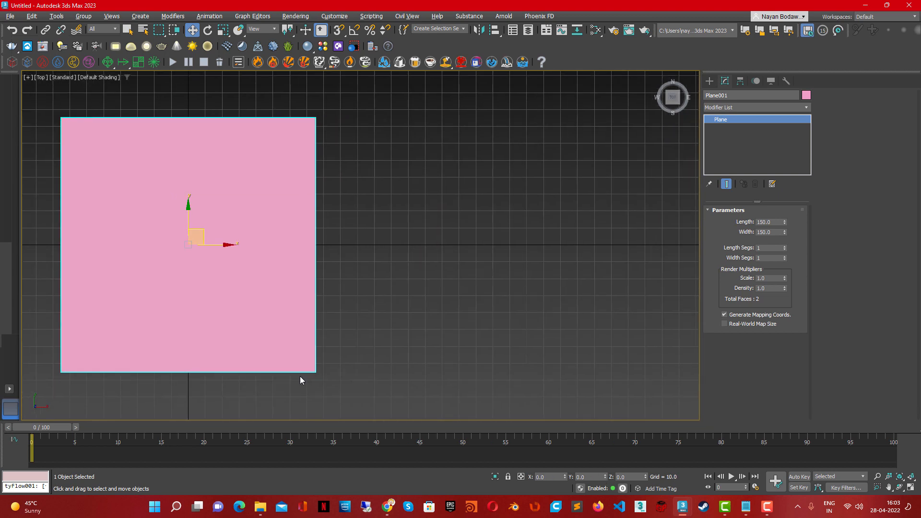
click(70, 86)
click(63, 77)
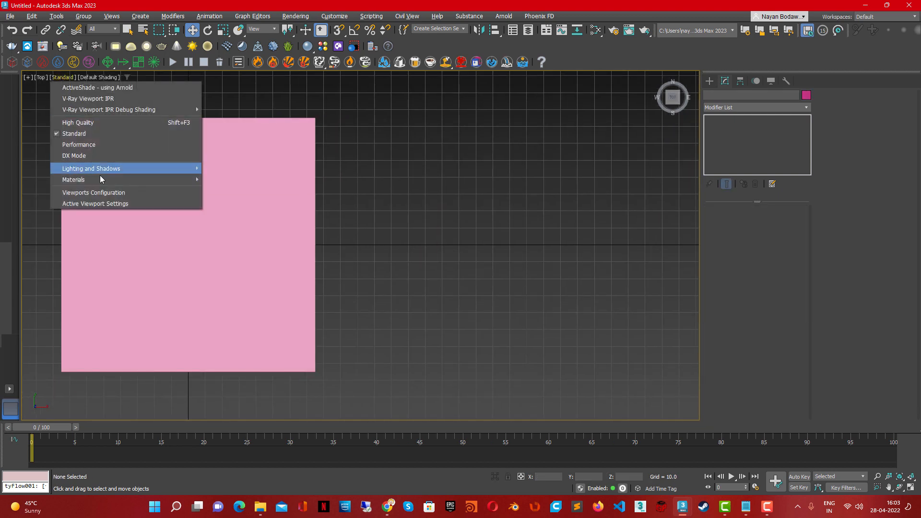
mouse_move(97, 177)
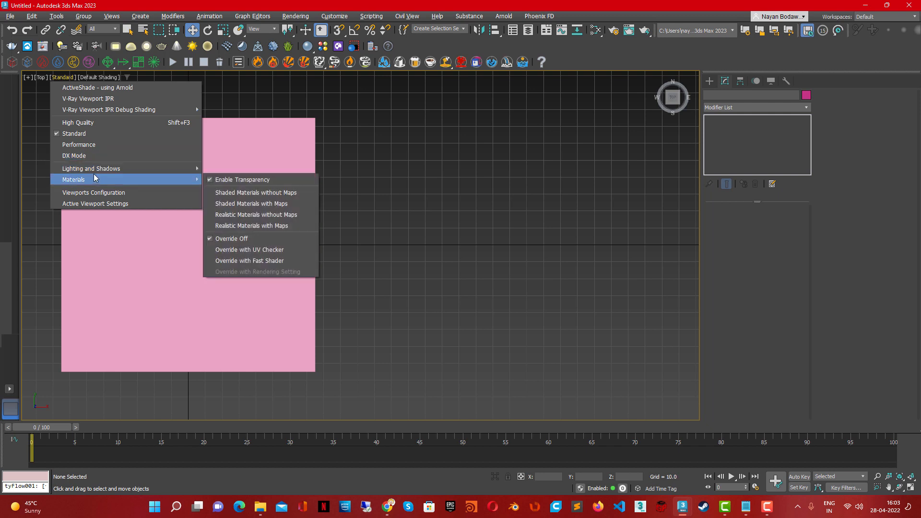
click(250, 225)
middle_drag(297, 264, 283, 259)
- Add a Physical Material in the Slate Material Editor and place its node with free space for maps before it
click(596, 29)
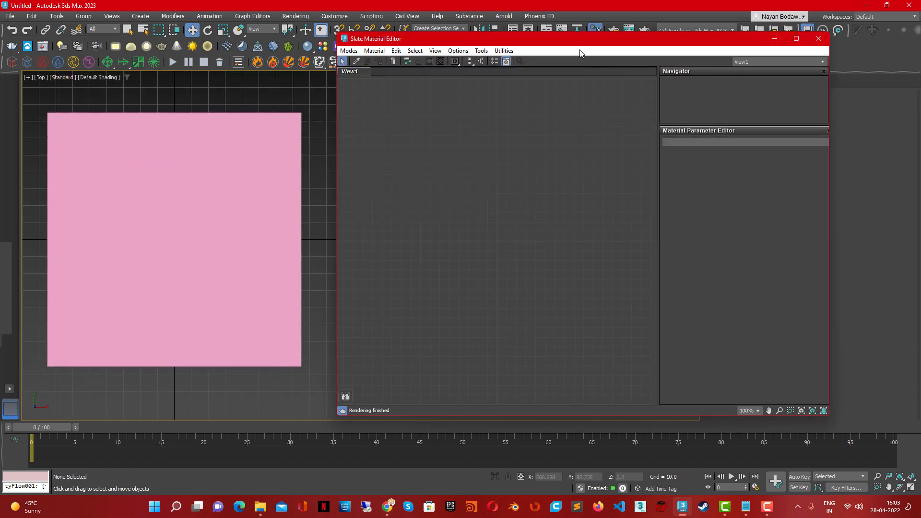
drag(626, 75, 627, 72)
right_click(473, 192)
mouse_move(538, 196)
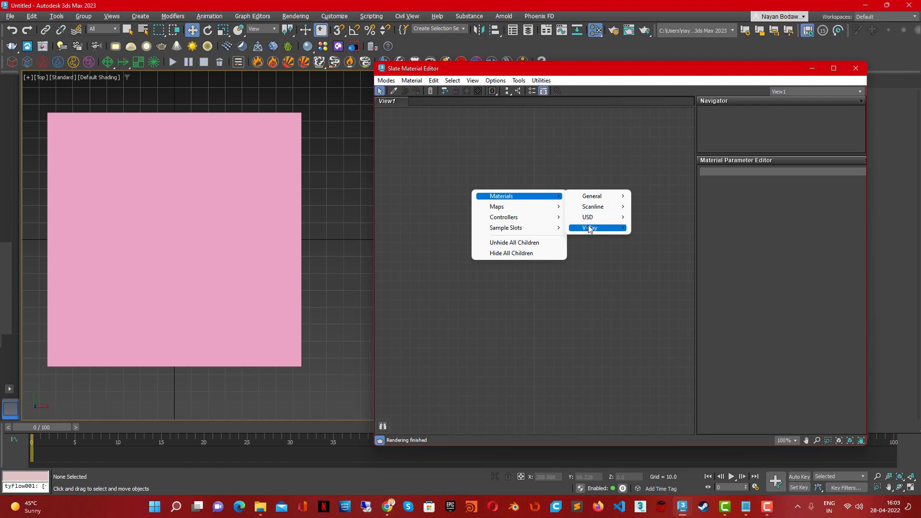
mouse_move(621, 196)
click(657, 196)
double_click(466, 186)
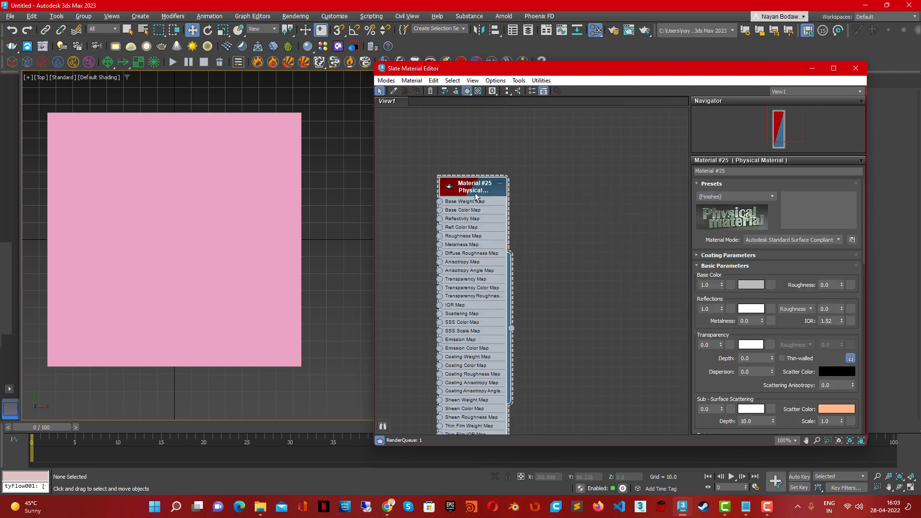
drag(475, 192, 643, 169)
click(315, 231)
right_click(446, 217)
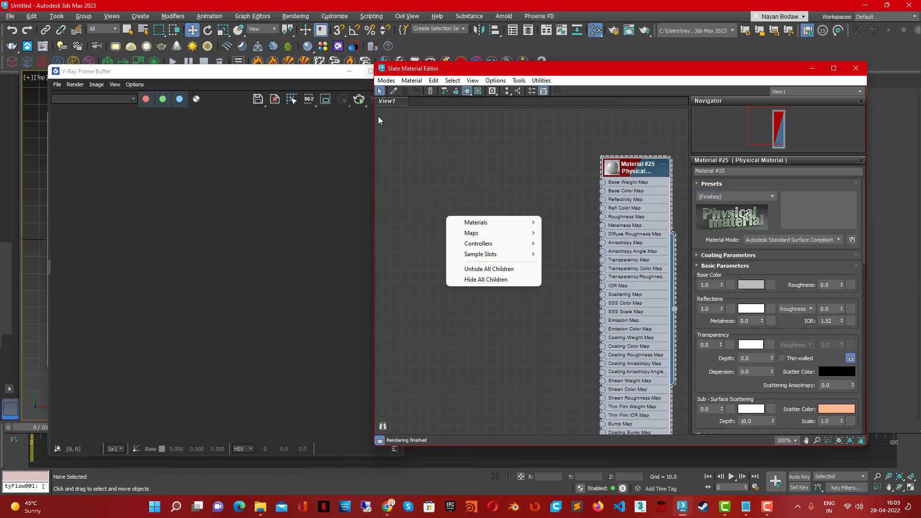
click(325, 75)
click(410, 84)
- Add a Gradient Ramp map and connect it to the Physical Material's Base Color Map
right_click(389, 164)
mouse_move(434, 179)
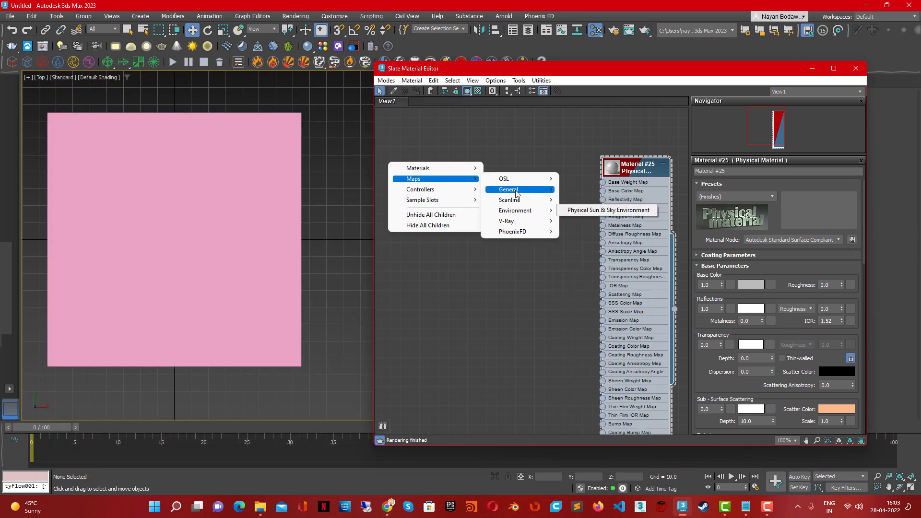
mouse_move(518, 191)
click(586, 224)
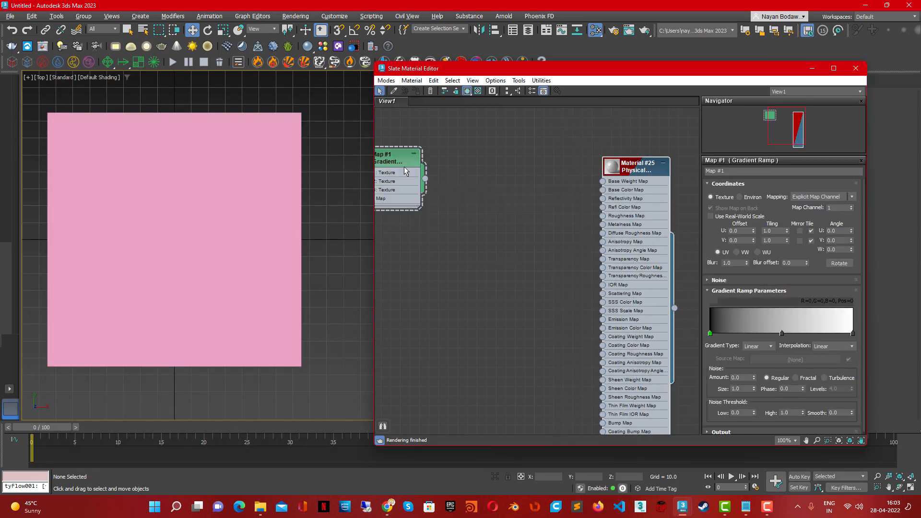
drag(473, 207, 603, 190)
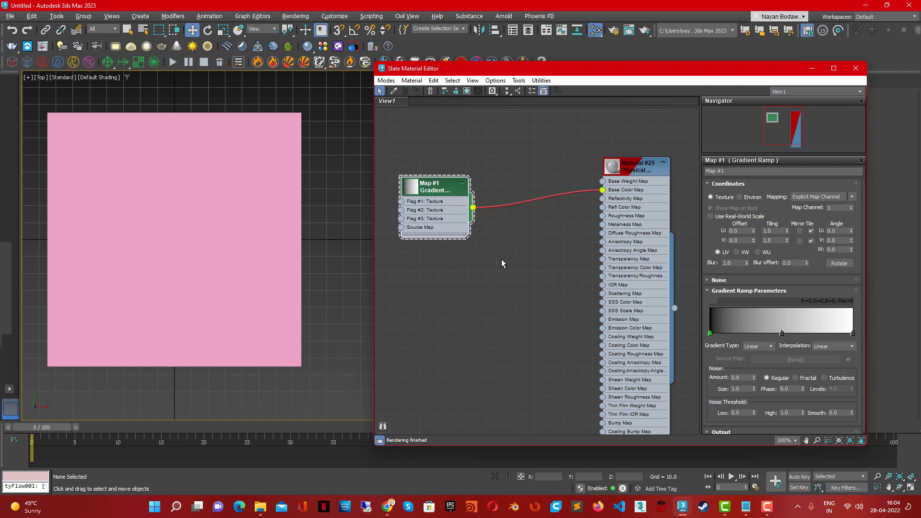
- Assign the Physical Material to the plane
double_click(643, 167)
click(215, 211)
click(647, 168)
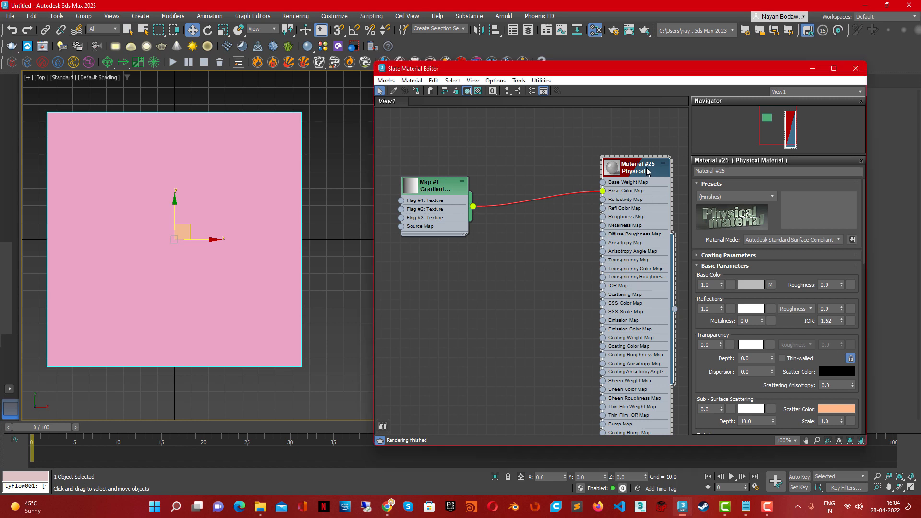
click(418, 93)
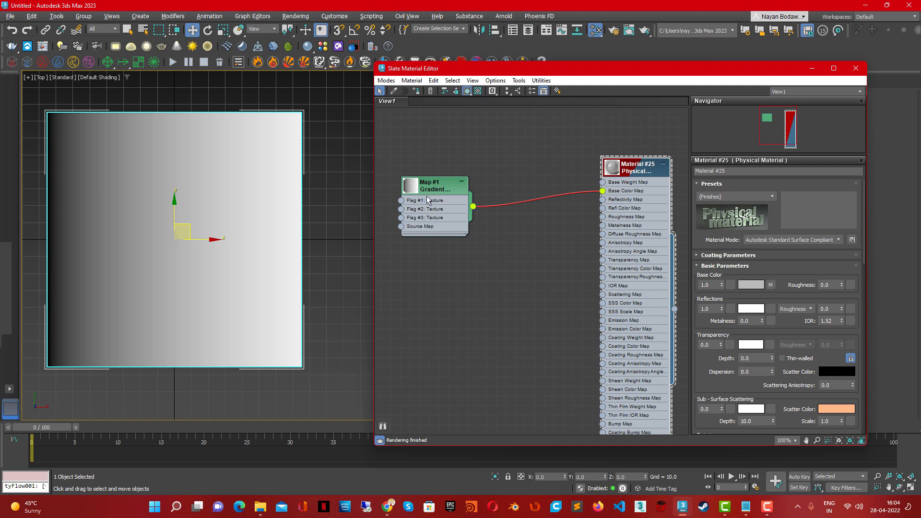
- Add an OSL Modulo map from the Math Float category to the node view
mouse_move(430, 201)
mouse_down()
mouse_move(405, 204)
mouse_move(462, 222)
mouse_move(434, 212)
mouse_up()
right_click(494, 293)
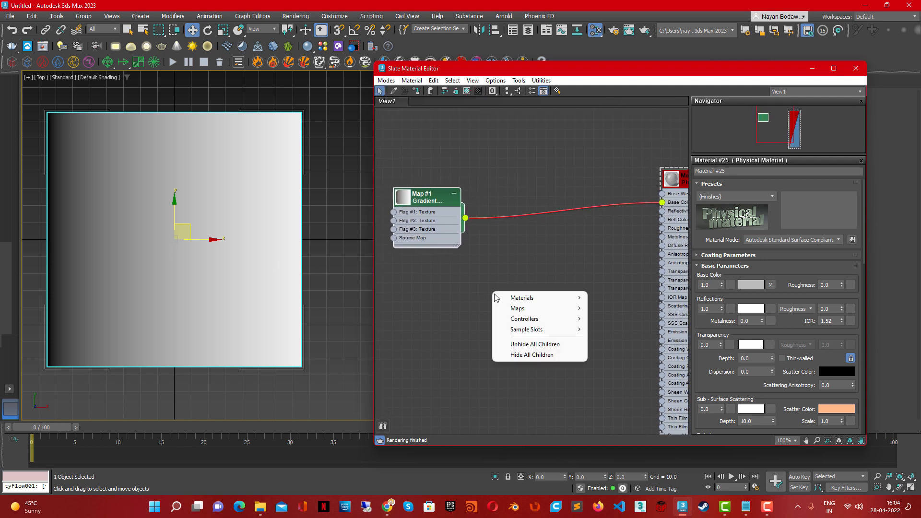
mouse_move(518, 309)
mouse_move(603, 312)
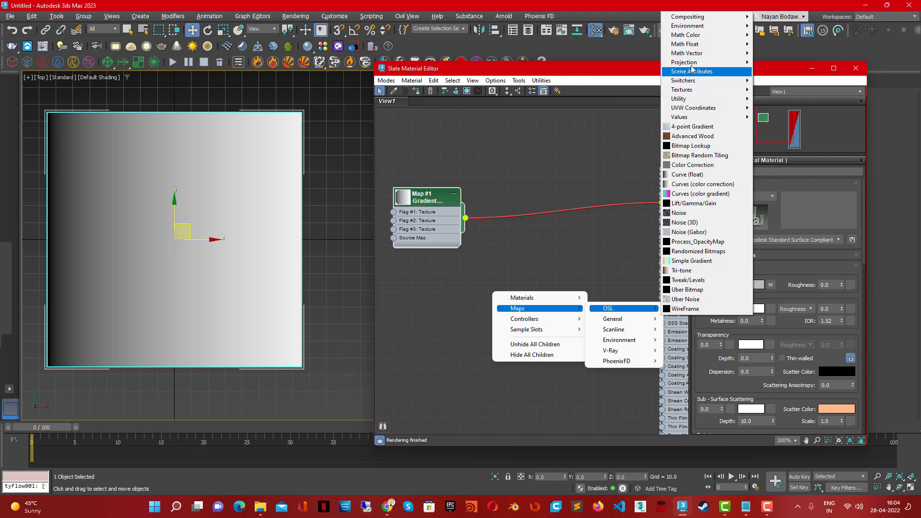
mouse_move(691, 45)
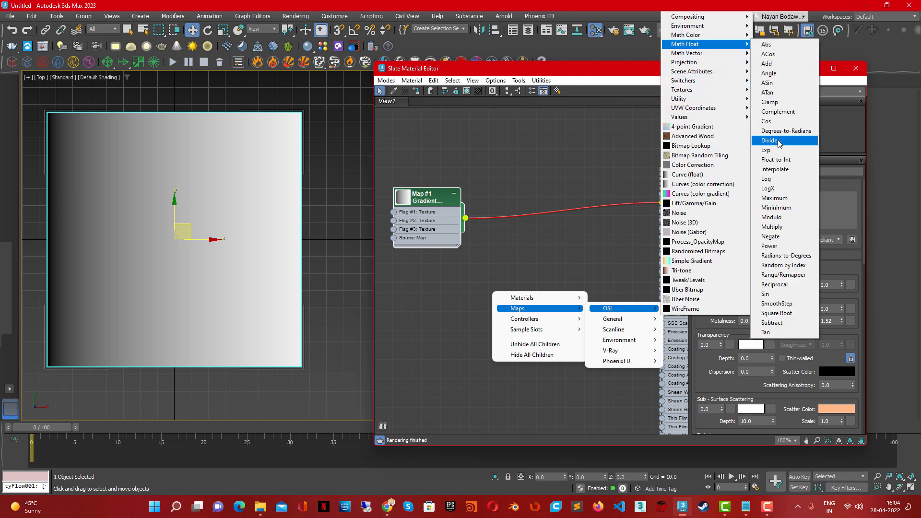
click(772, 217)
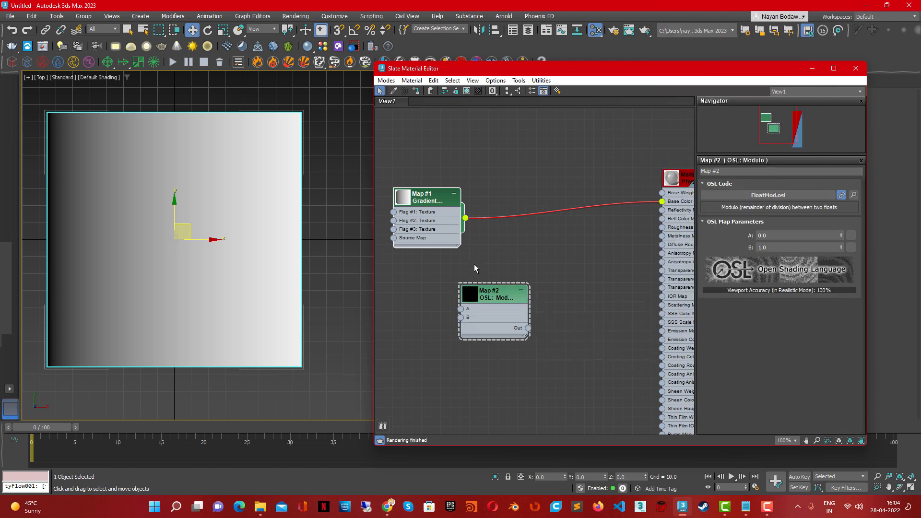
- Wire the Gradient Ramp into the Modulo map's input A and the Modulo output into the material's Base Color Map
drag(494, 291, 561, 137)
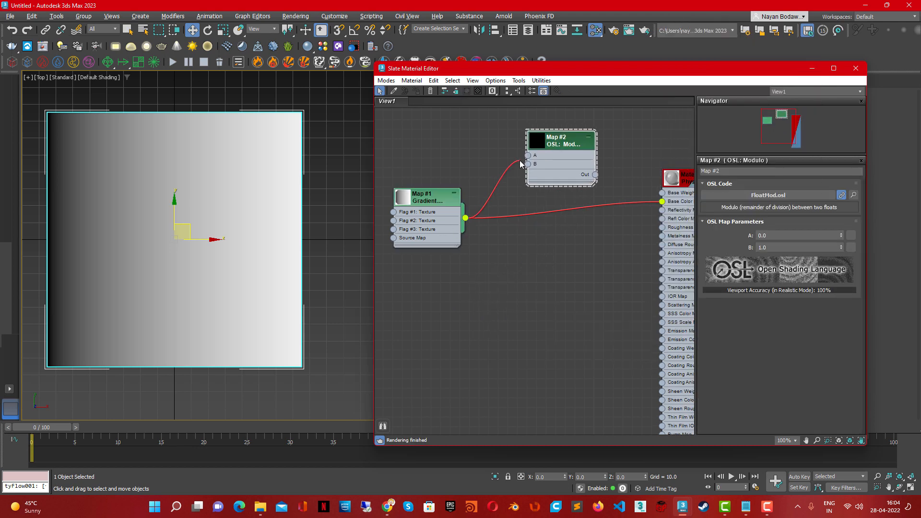
drag(520, 161, 528, 155)
drag(595, 175, 662, 201)
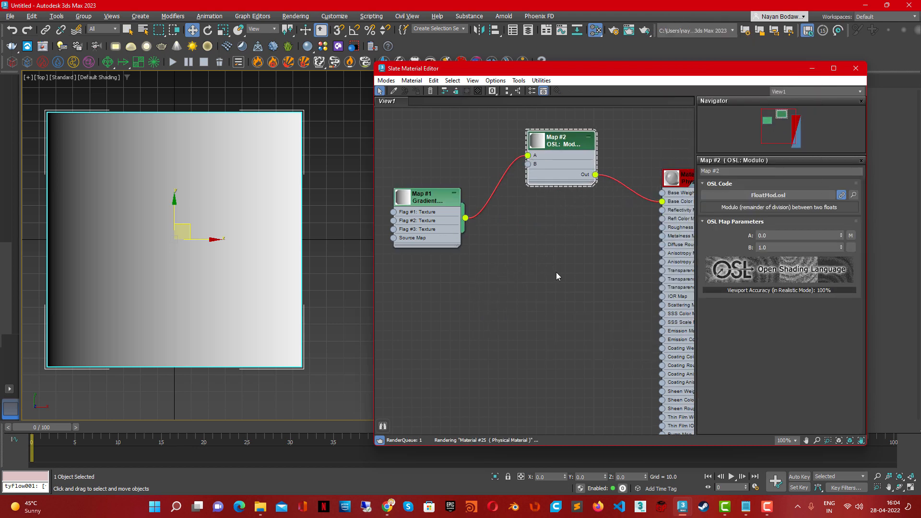
drag(568, 154, 568, 192)
- Try 0.2 as the Modulo map's B value, and settle on 0.1
click(795, 246)
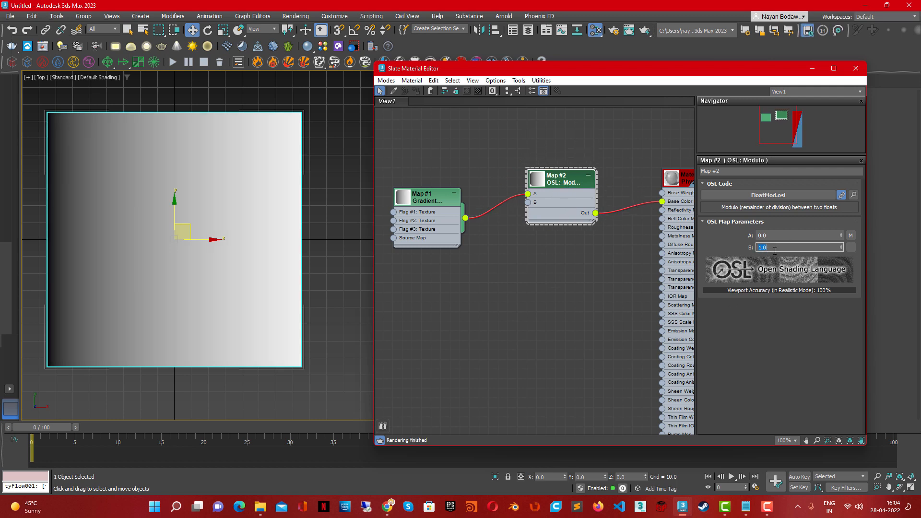
key(Return)
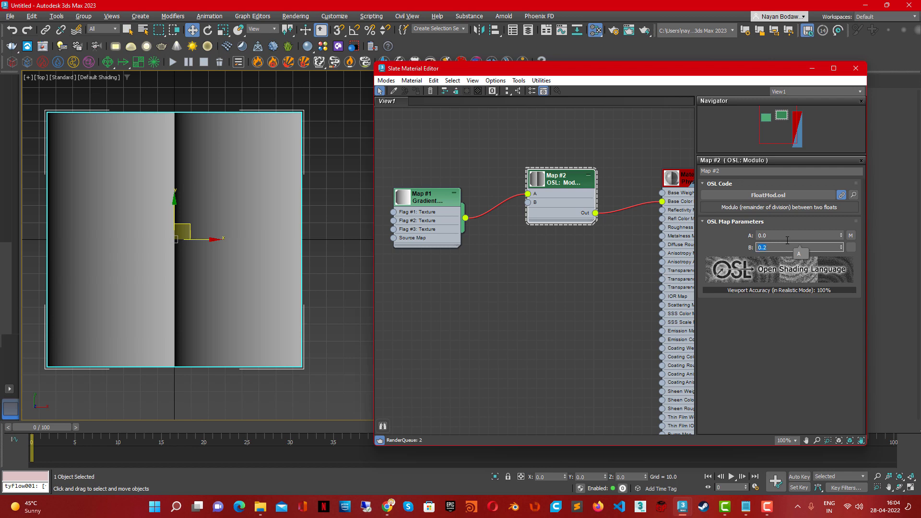
key(Return)
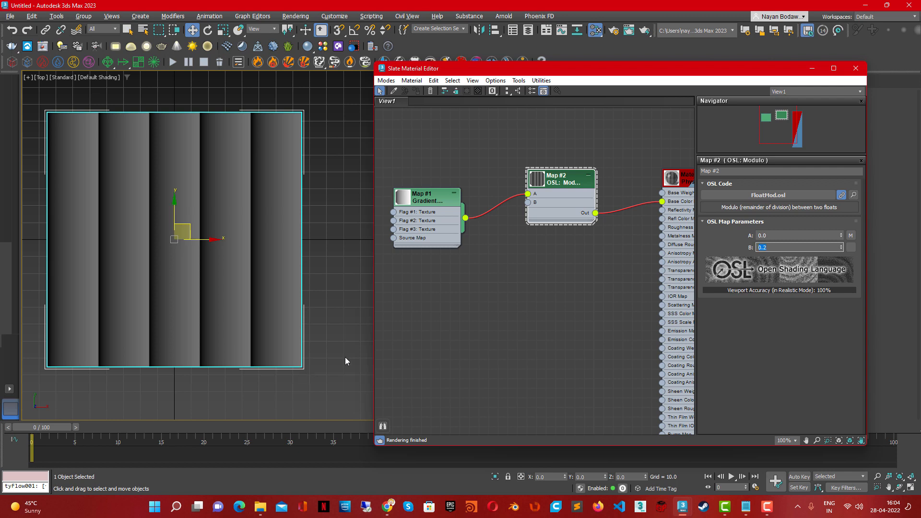
drag(580, 186, 570, 186)
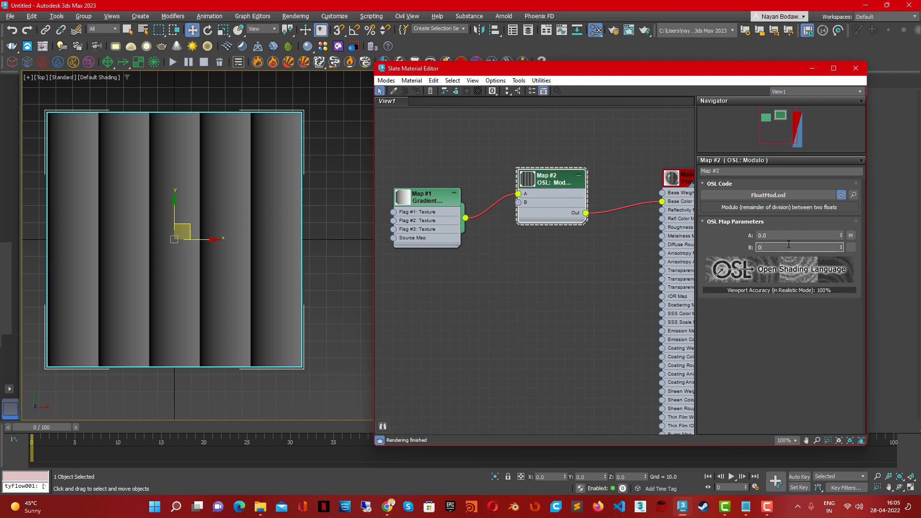
key(Return)
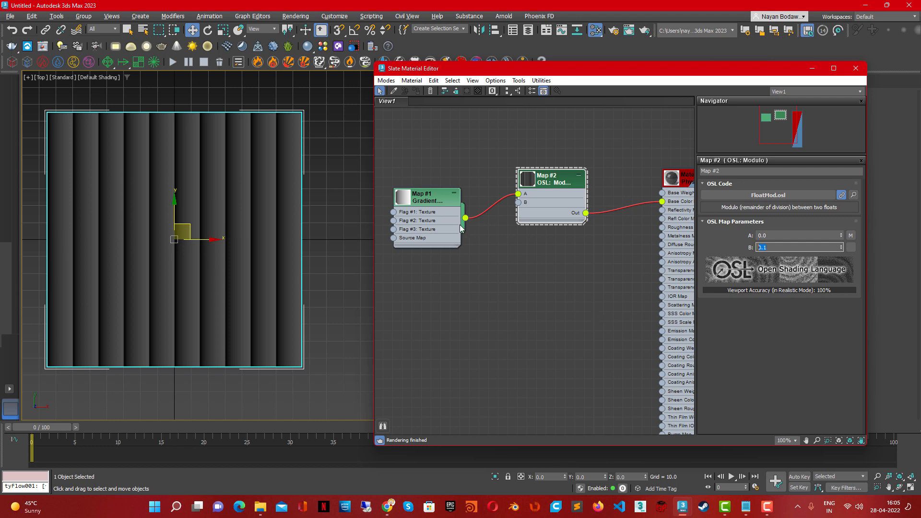
- Rearrange the Gradient Ramp and Modulo nodes in the node view to leave space between the maps and the material
drag(441, 199, 421, 180)
middle_drag(500, 258, 583, 256)
drag(479, 179, 423, 167)
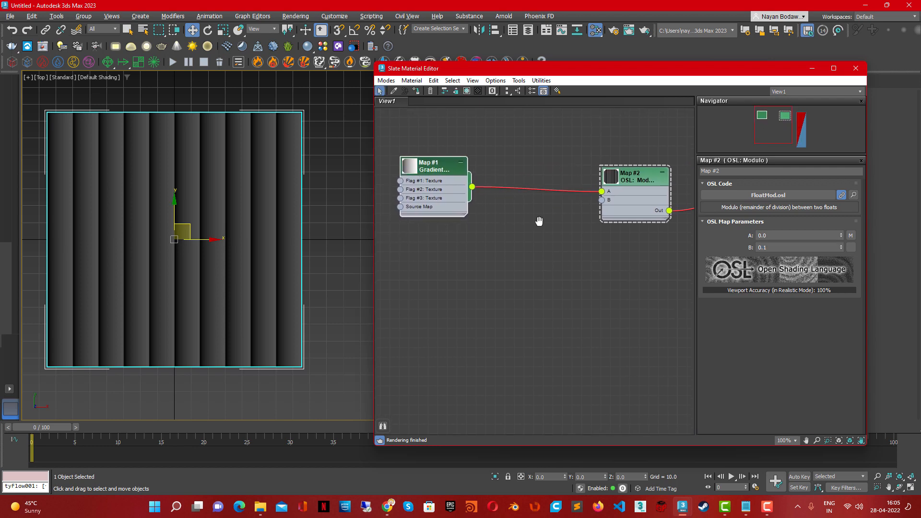
middle_drag(540, 221, 484, 212)
scroll(485, 270, down, 2)
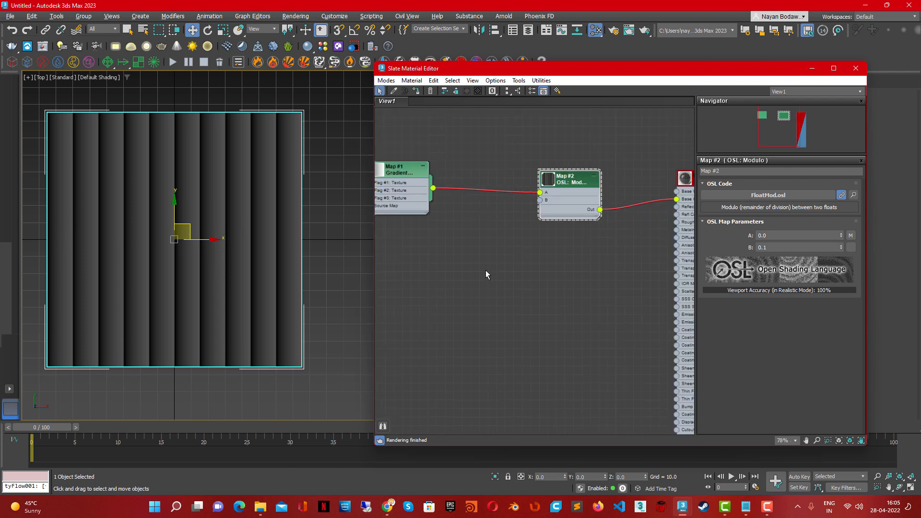
middle_drag(485, 269, 508, 270)
drag(585, 187, 547, 172)
- Add an OSL Float Value map from the Values category below the Gradient Ramp node
right_click(441, 277)
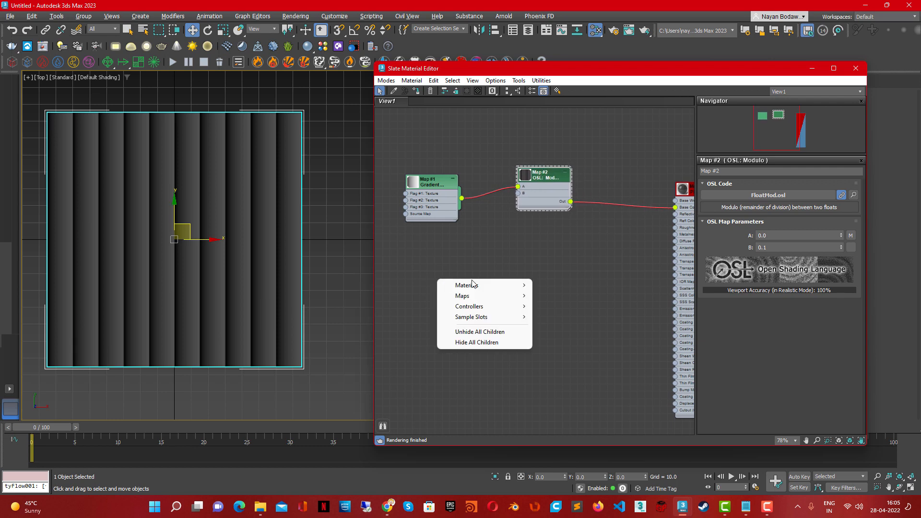
mouse_move(475, 295)
mouse_move(551, 298)
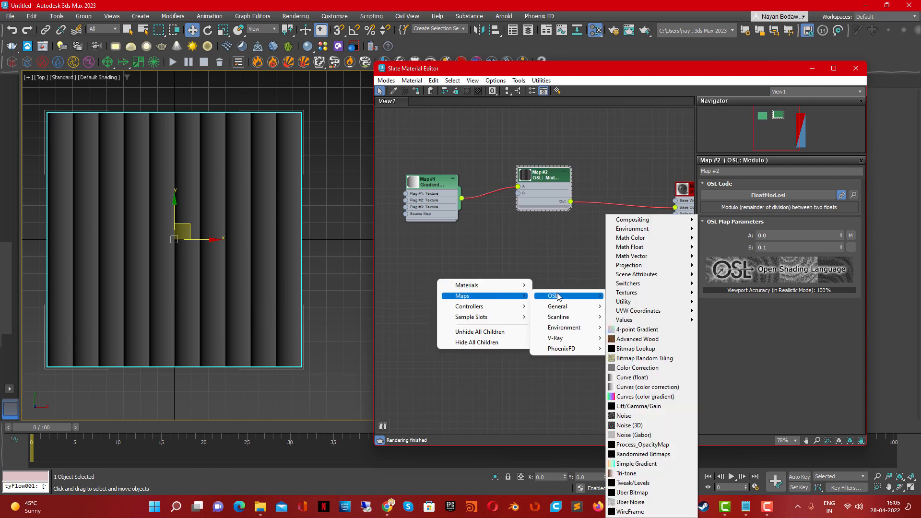
mouse_move(643, 320)
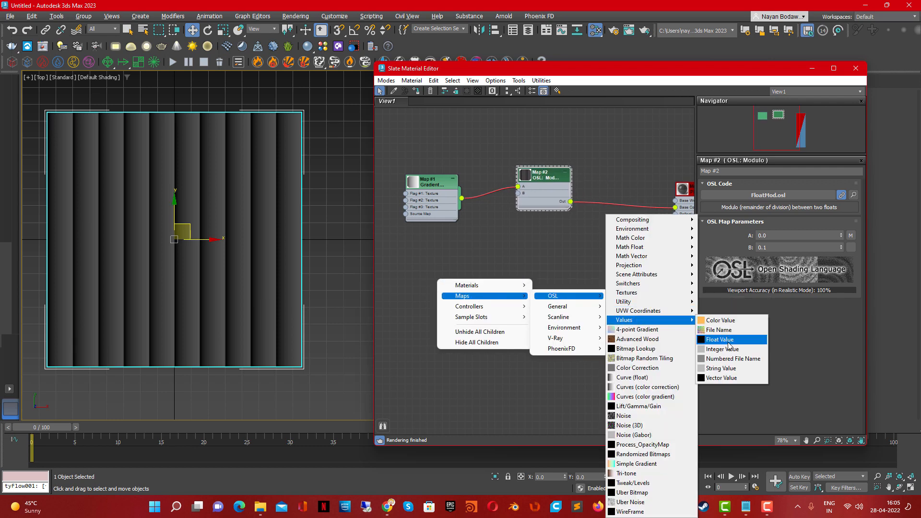
click(729, 340)
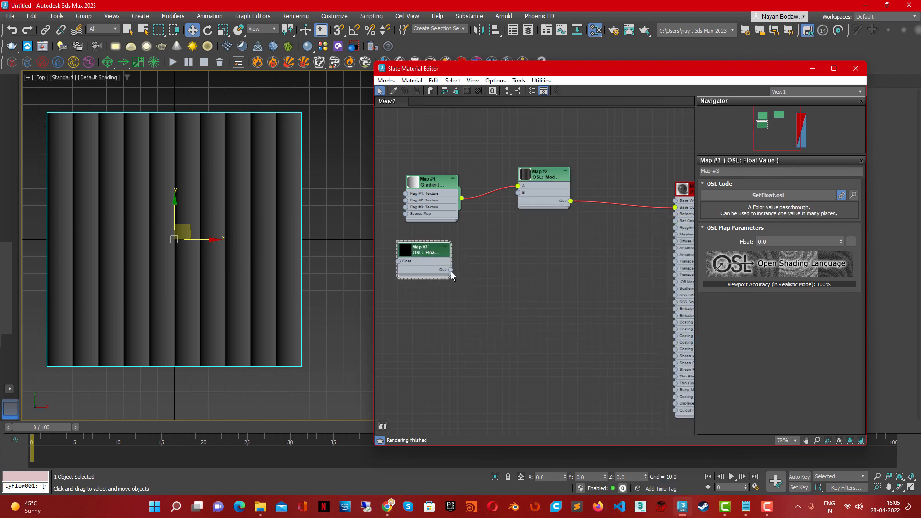
- Wire the Float Value map into the Modulo map's input B and set its float to 0.1
drag(451, 270, 518, 193)
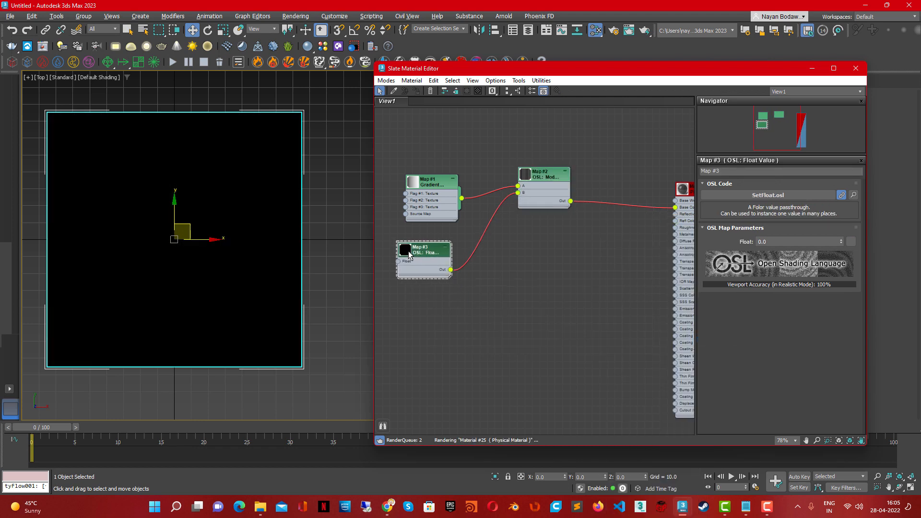
middle_drag(487, 285, 506, 286)
drag(447, 252, 425, 253)
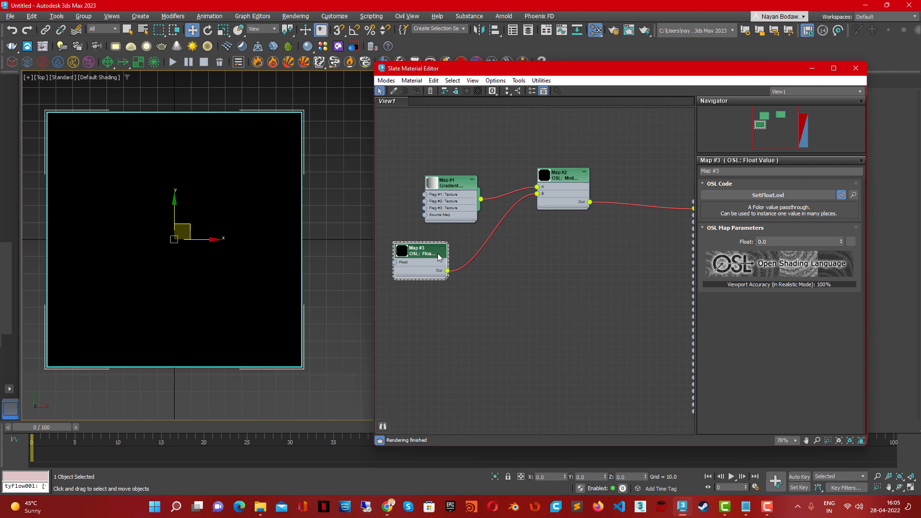
double_click(761, 241)
text(0.1)
key(Return)
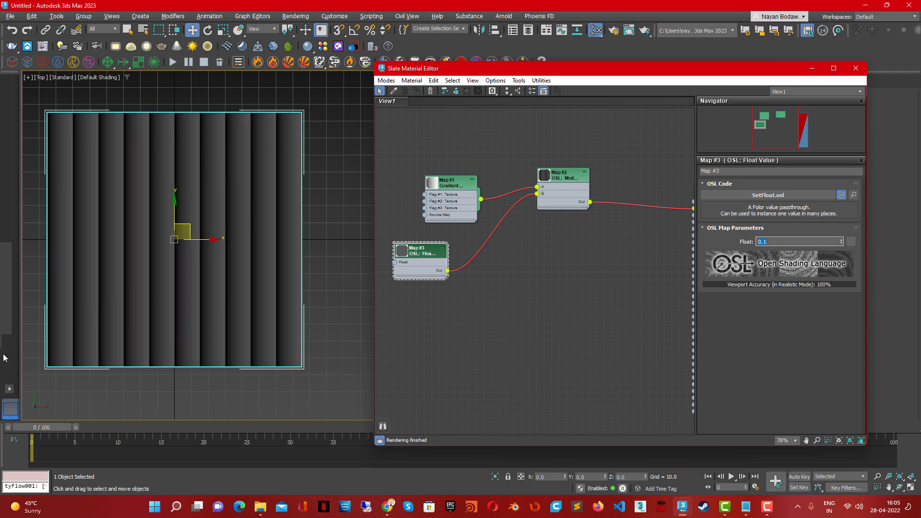
- Add an OSL Divide map from the Math Float category and place it between and below the Float Value and Modulo nodes
right_click(445, 306)
mouse_move(467, 318)
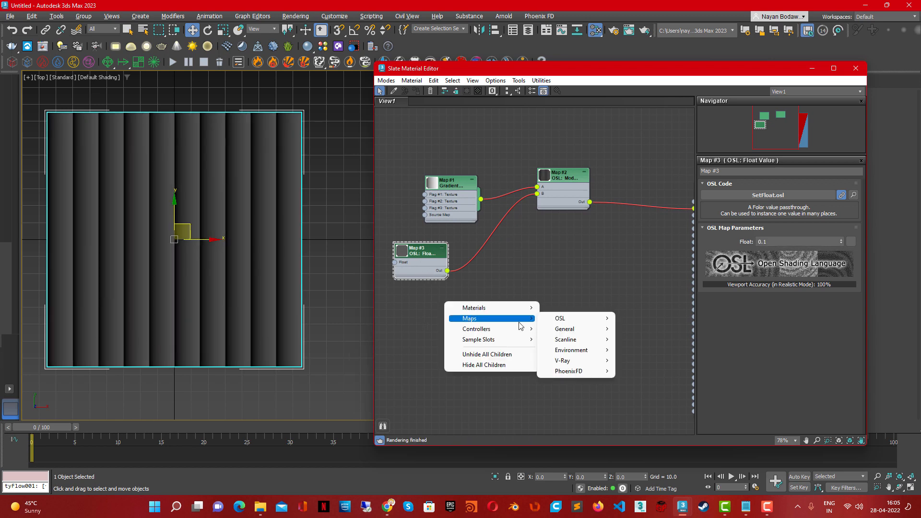
mouse_move(609, 329)
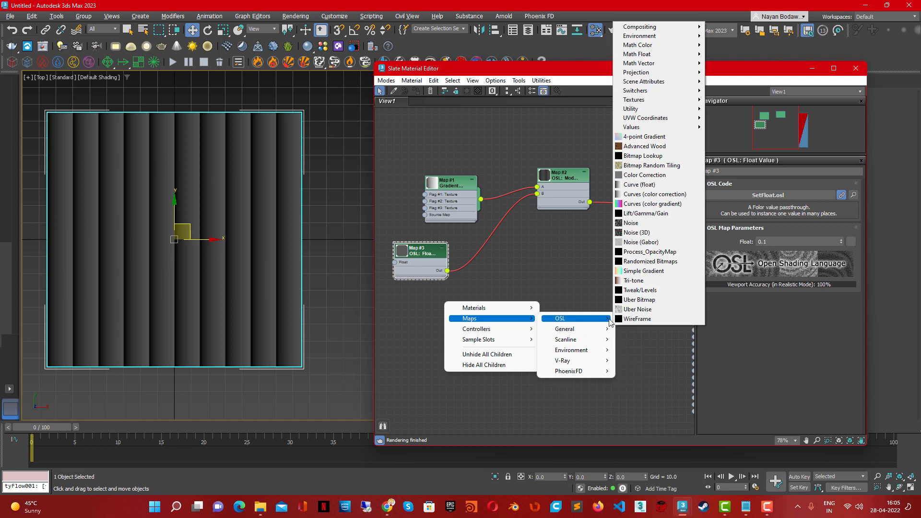
mouse_move(644, 56)
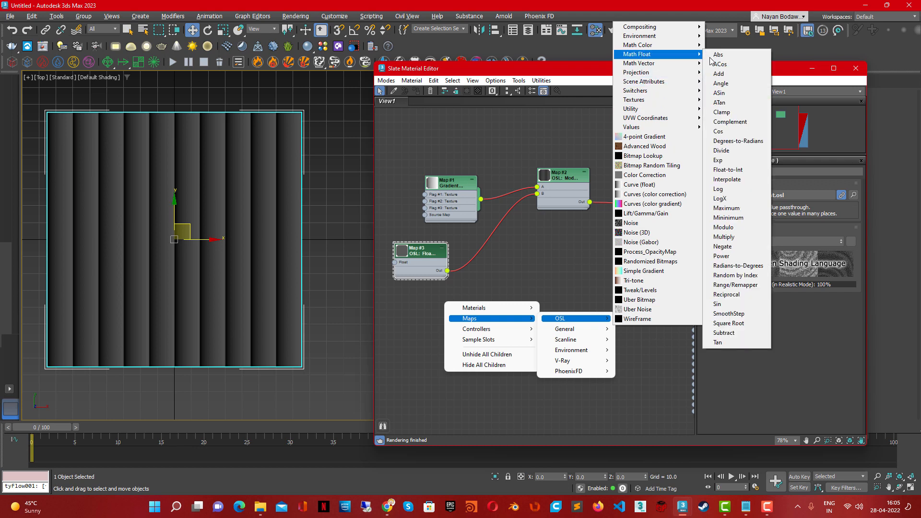
click(735, 147)
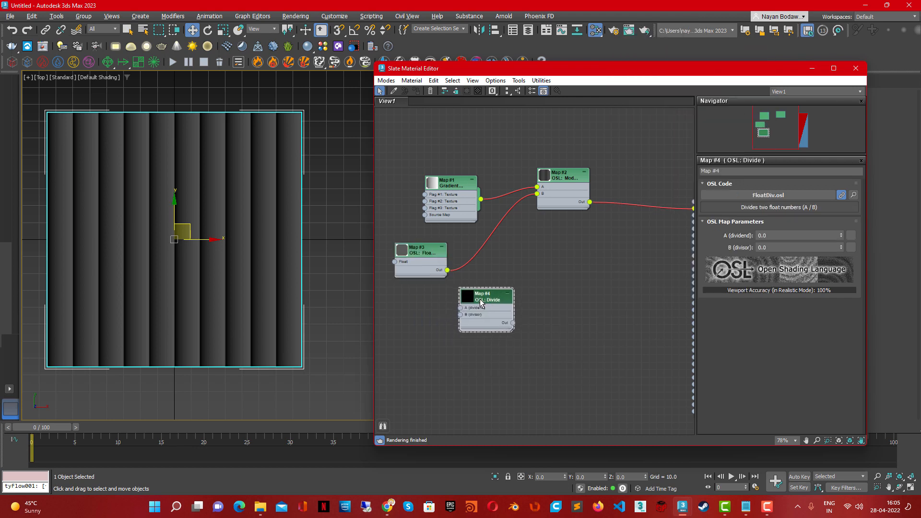
click(482, 298)
drag(480, 301, 495, 294)
drag(432, 260, 424, 253)
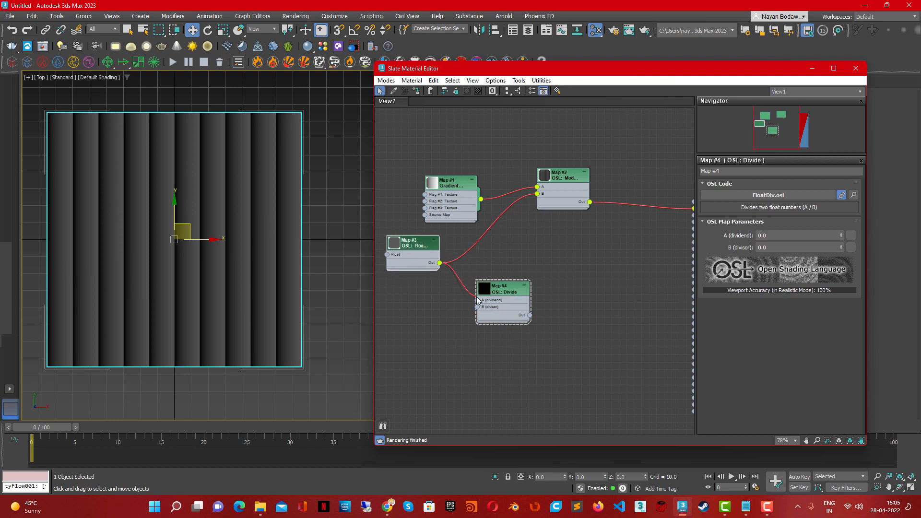
- Route the Float Value map into the Divide map's A (dividend) instead of the Modulo's B, and set its float to 1
drag(476, 296, 477, 300)
click(418, 248)
double_click(770, 242)
text(1)
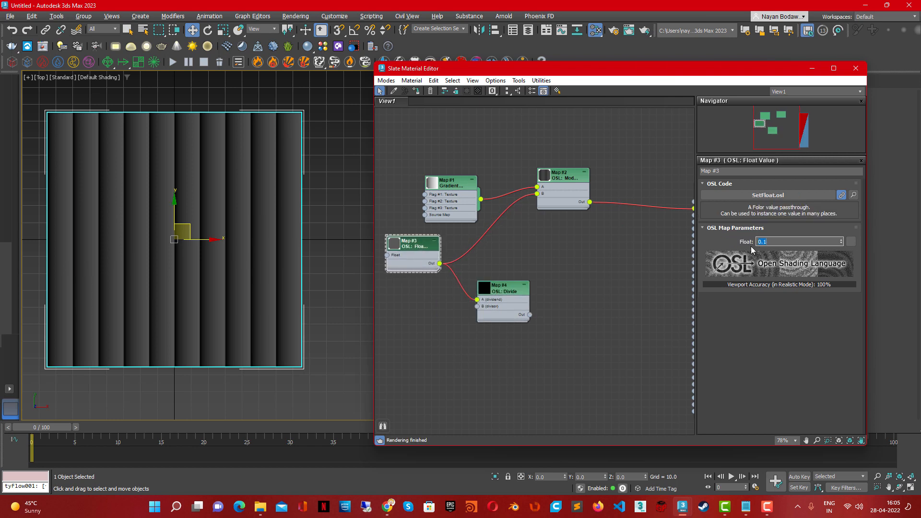
key(Return)
drag(537, 193, 491, 280)
- Add a second OSL Float Value map below the first one and name it "partitions"
right_click(414, 339)
mouse_move(436, 360)
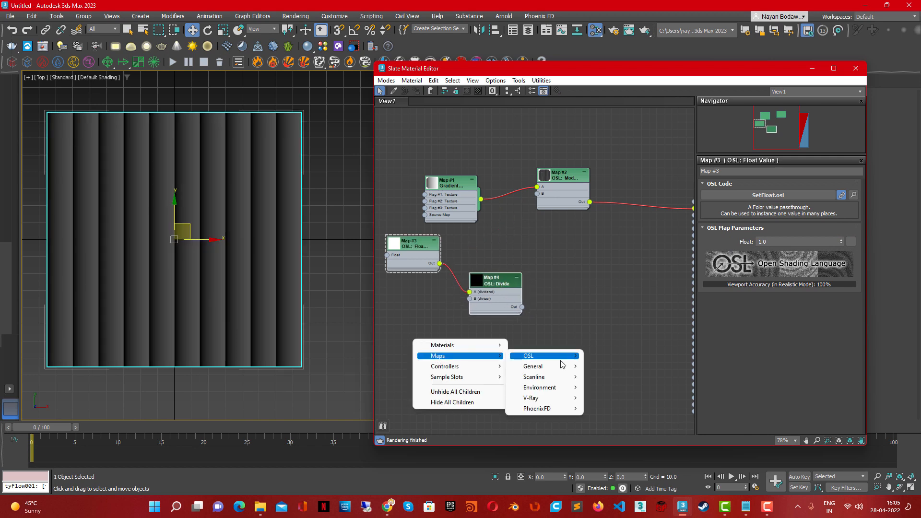
mouse_move(561, 359)
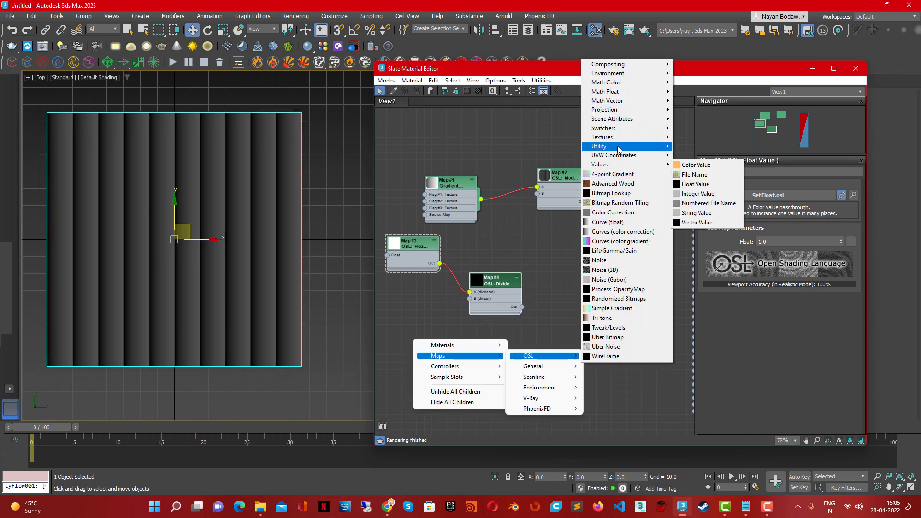
mouse_move(618, 165)
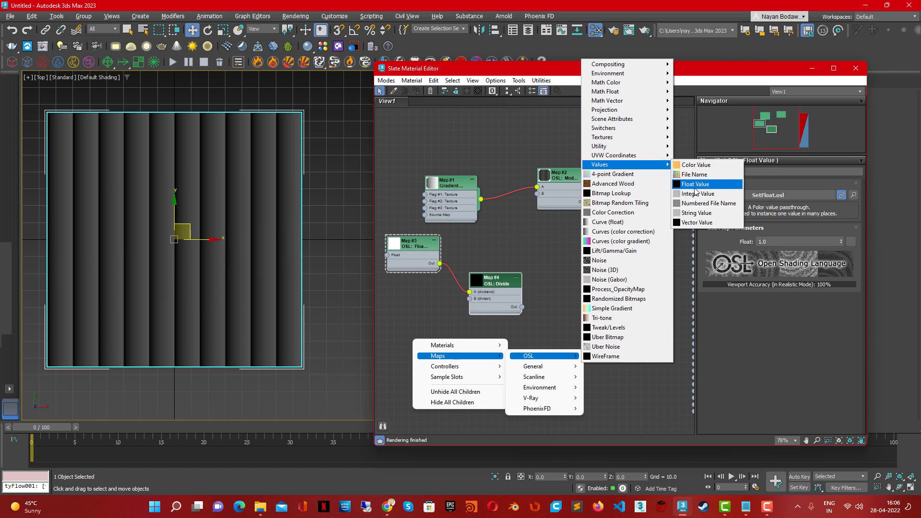
click(696, 184)
middle_drag(517, 343, 555, 344)
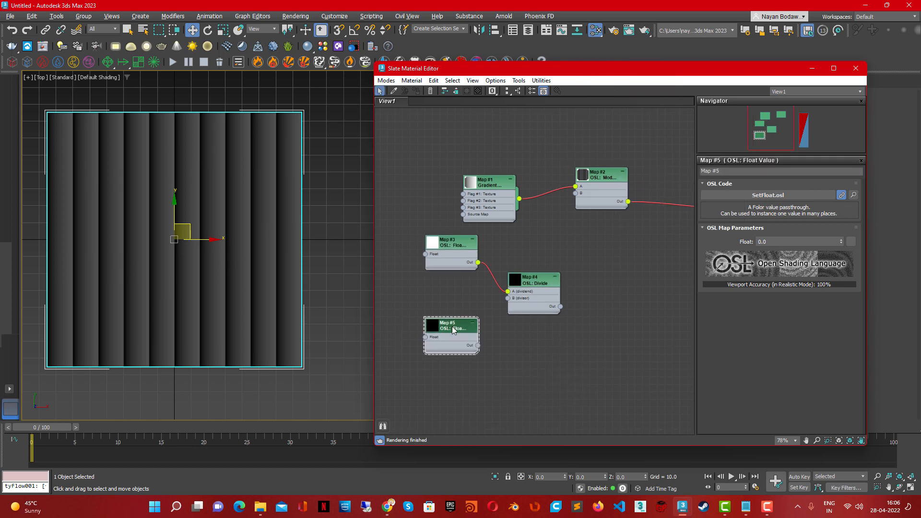
click(703, 172)
text(partitions)
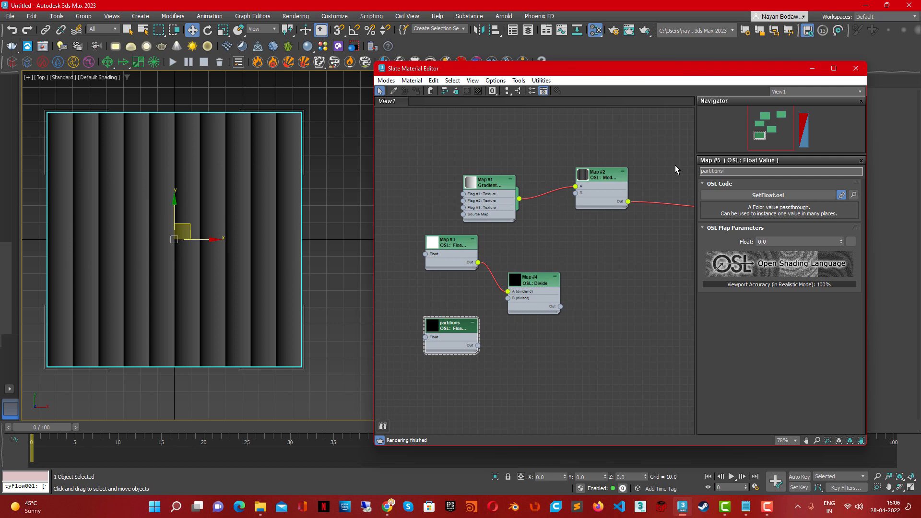
key(Return)
- Wire the partitions map into the Divide map's B (divisor) and set its float to 10
click(477, 346)
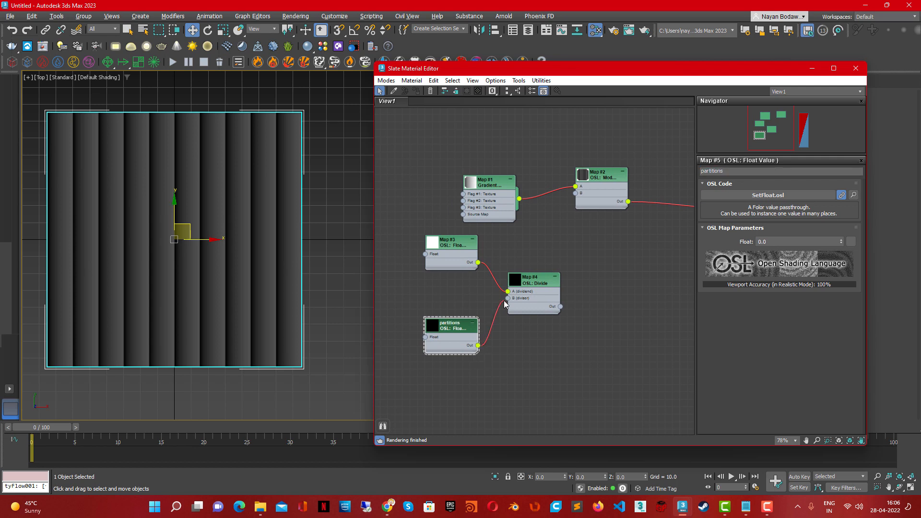
drag(504, 300, 507, 298)
drag(458, 327, 450, 319)
click(771, 242)
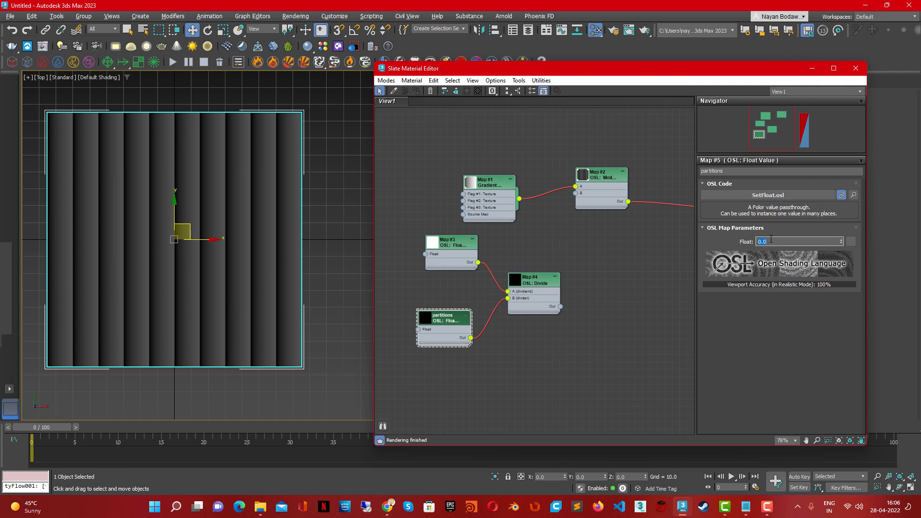
text(10)
key(Return)
- Wire the Divide map's output into the Modulo map's input B
click(516, 282)
double_click(516, 281)
double_click(540, 304)
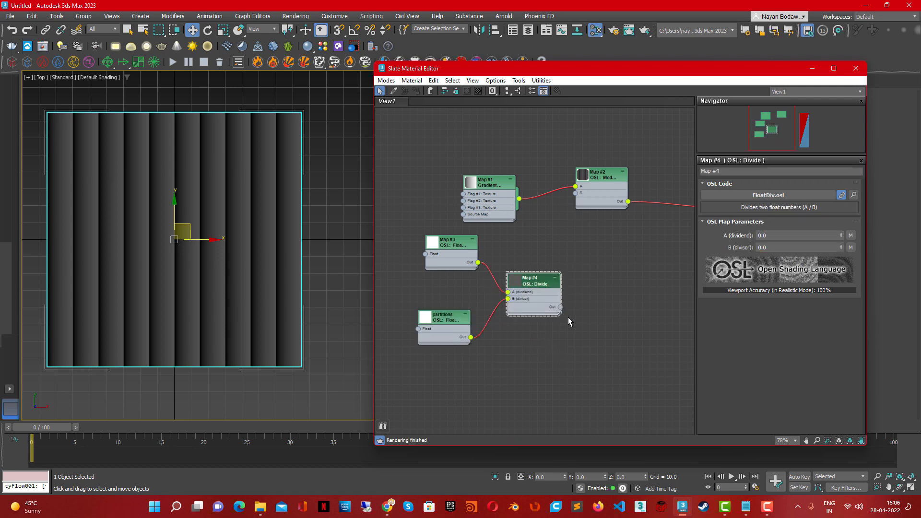
drag(560, 308, 575, 212)
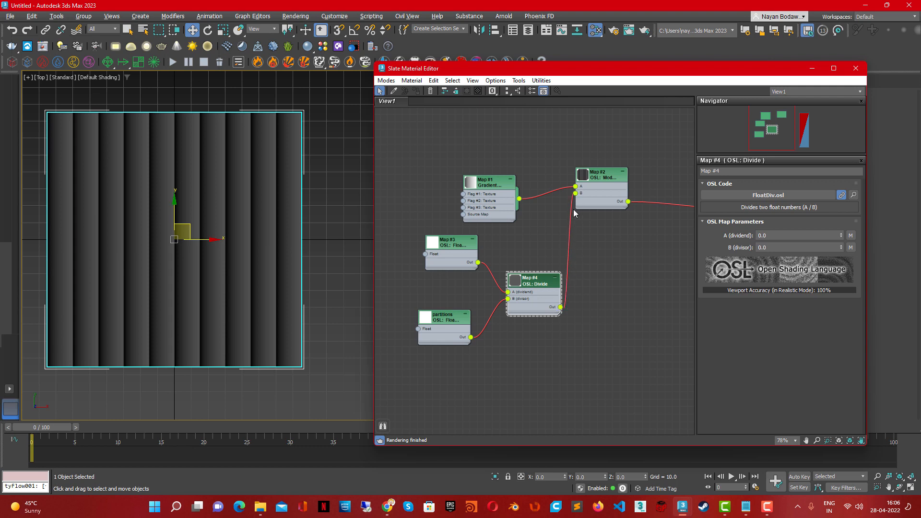
- Try 20 as the partitions map's float value, and set it back to 10
click(445, 324)
click(772, 242)
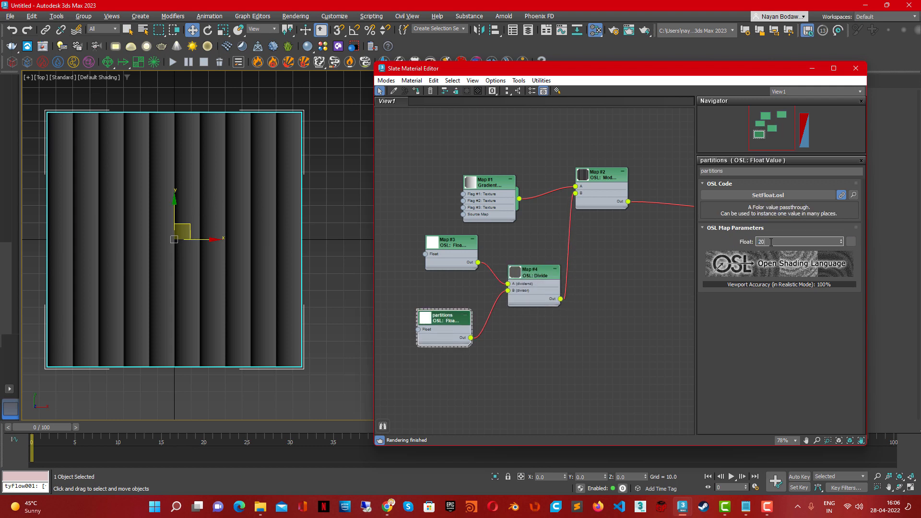
text(20)
key(Return)
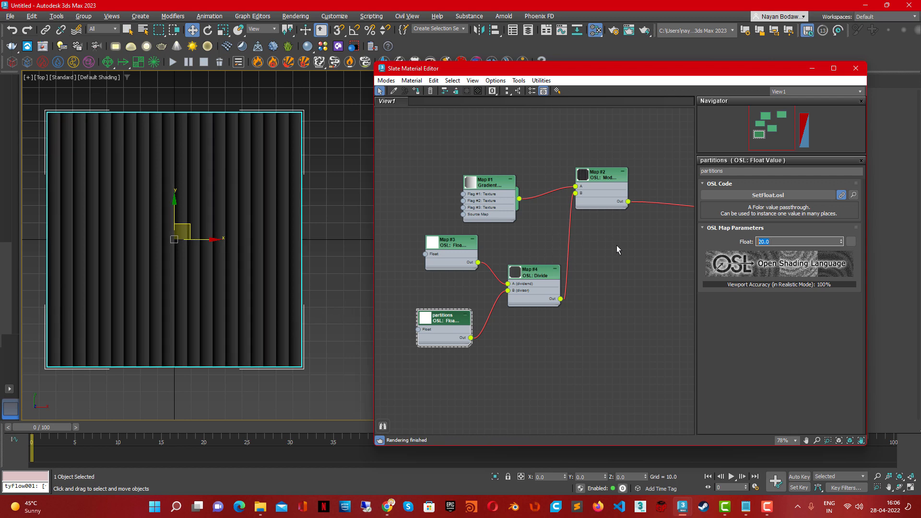
middle_drag(617, 246, 555, 263)
click(776, 242)
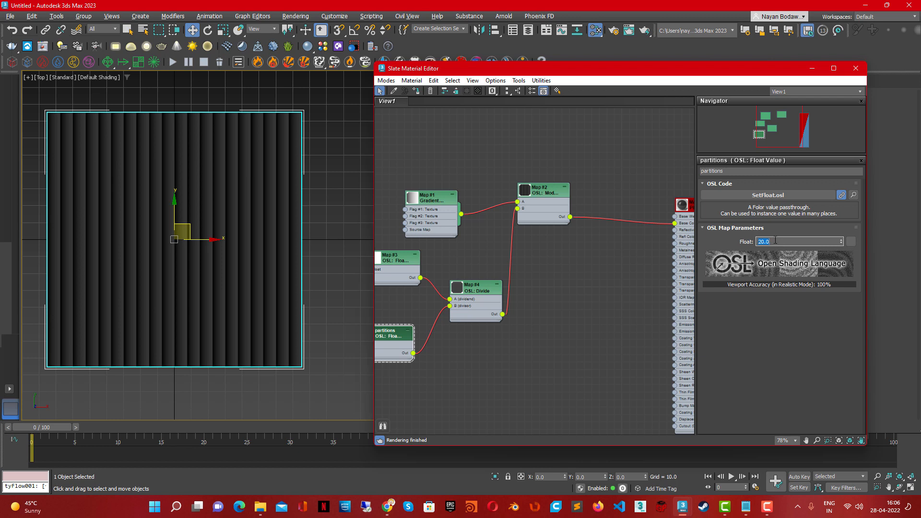
text(10)
key(Return)
- Minimize the Slate Material Editor and show the striped plane at an angle in the Perspective view
middle_drag(206, 401, 225, 398)
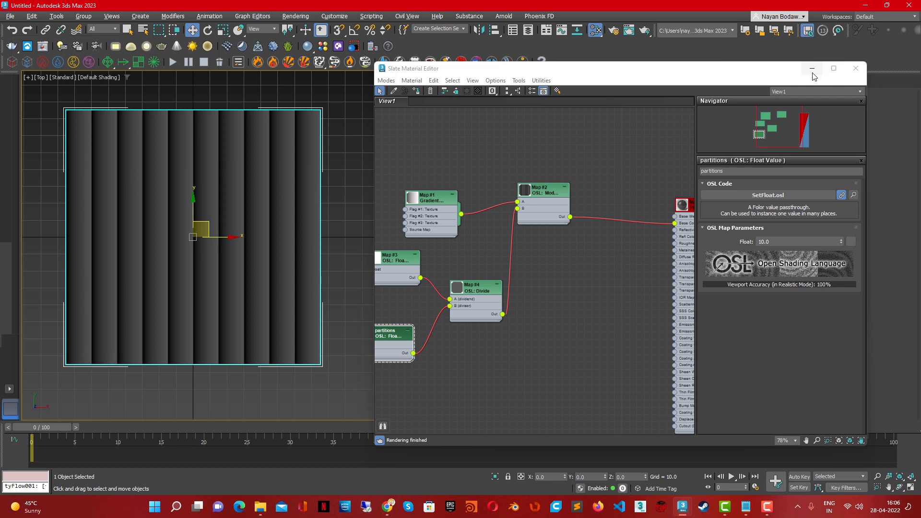
click(855, 68)
key(p)
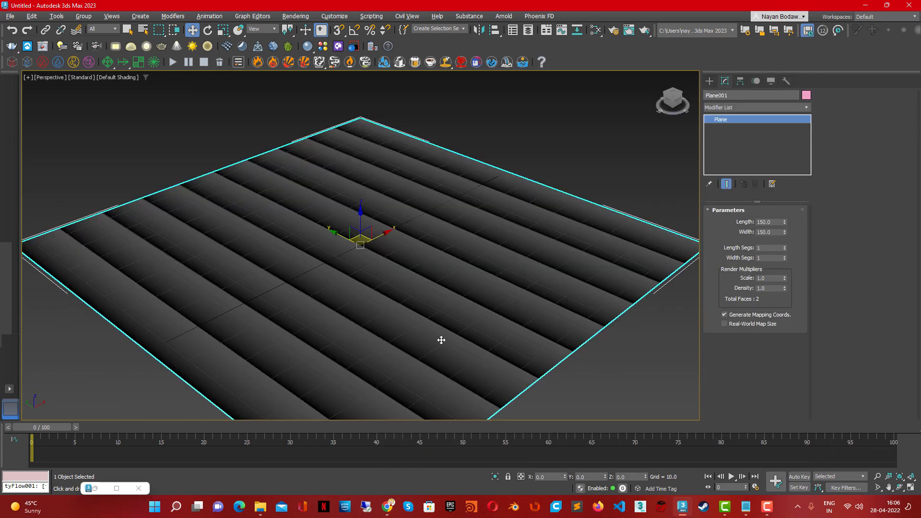
alt+middle_drag(440, 340, 389, 318)
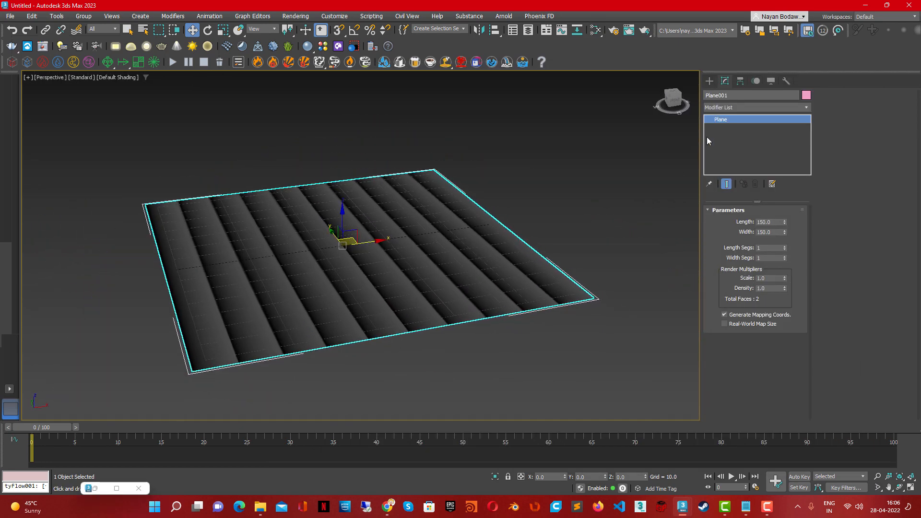
click(746, 106)
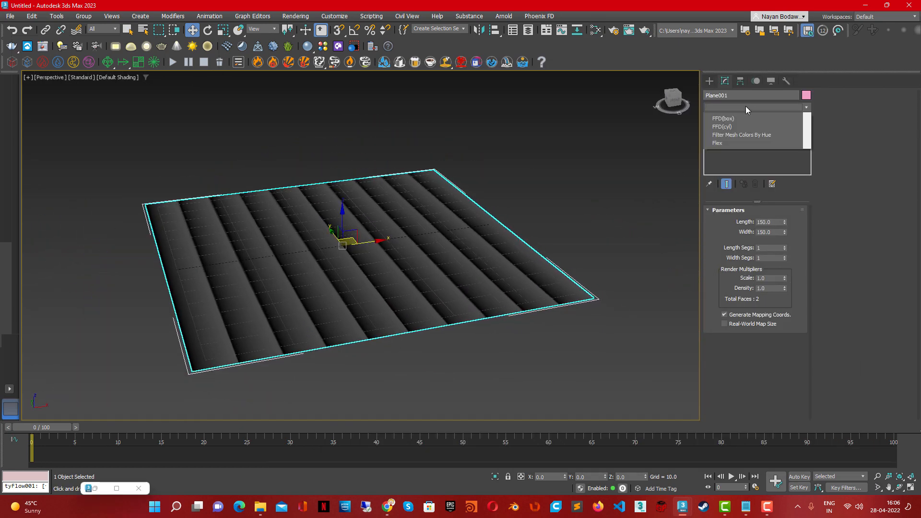
click(886, 299)
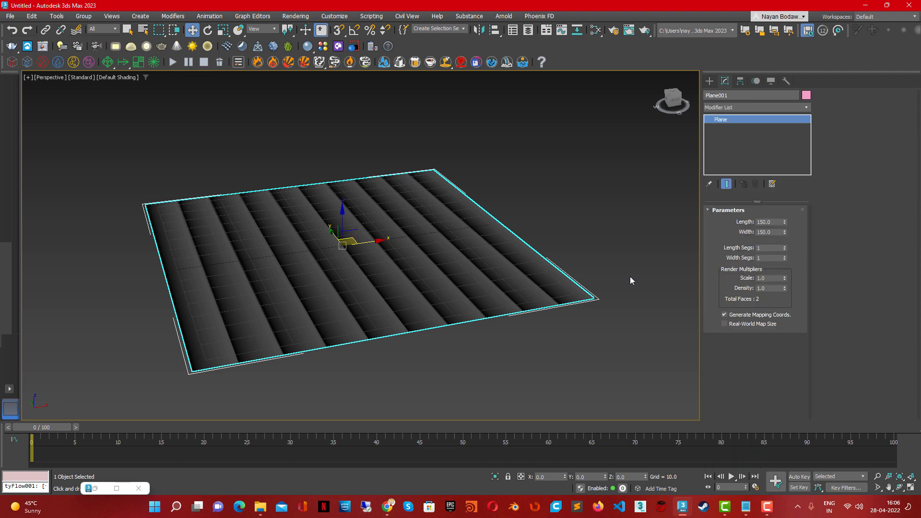
- Turn on edged faces in the viewport and set the plane's Width Segs to 150, keeping Length Segs at 1
alt+middle_drag(631, 281, 589, 292)
key(F4)
drag(784, 247, 774, 211)
key(Return)
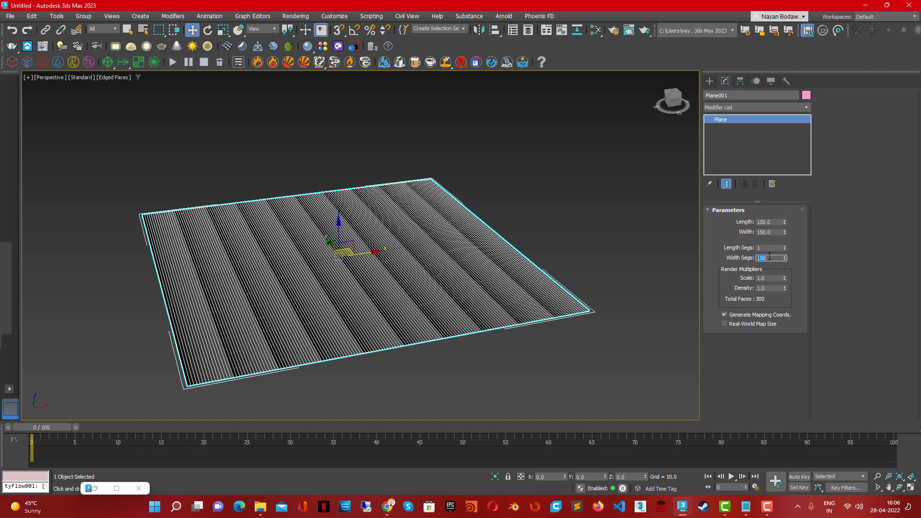
middle_drag(563, 318, 510, 301)
click(424, 313)
click(424, 297)
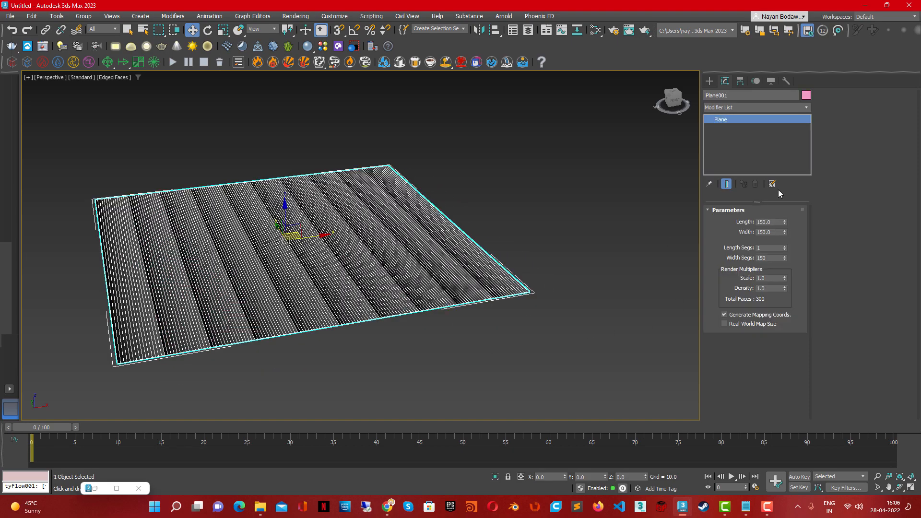
- Add a Displace modifier to the plane
click(753, 106)
key(d)
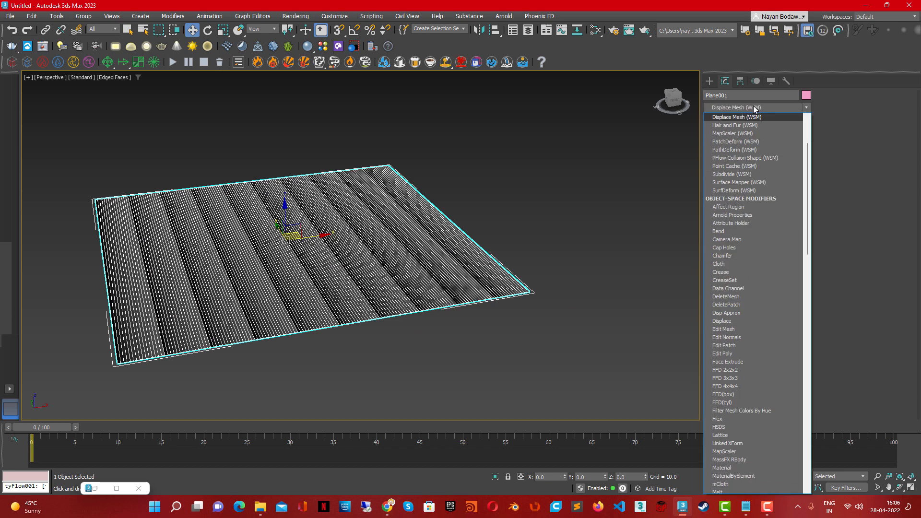
click(720, 320)
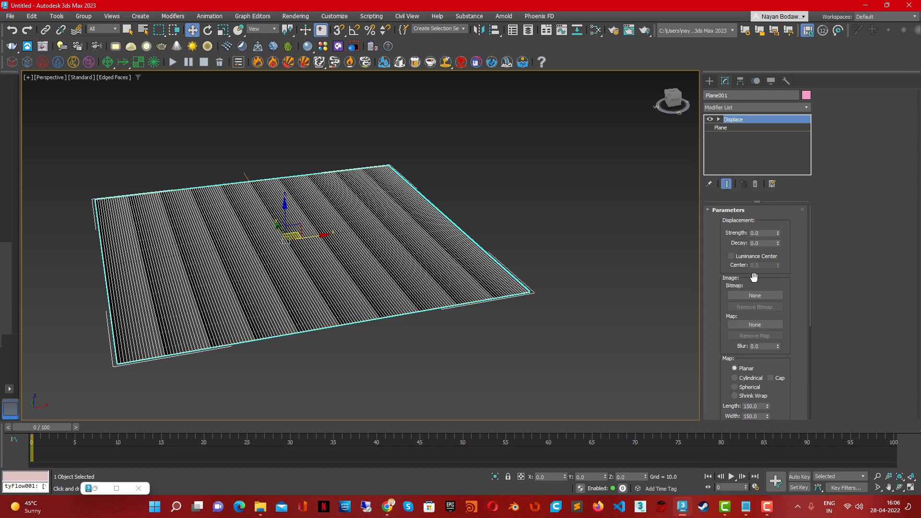
- Reopen the Slate Material Editor and assign the Modulo map's output to the Displace modifier's Map slot
click(595, 30)
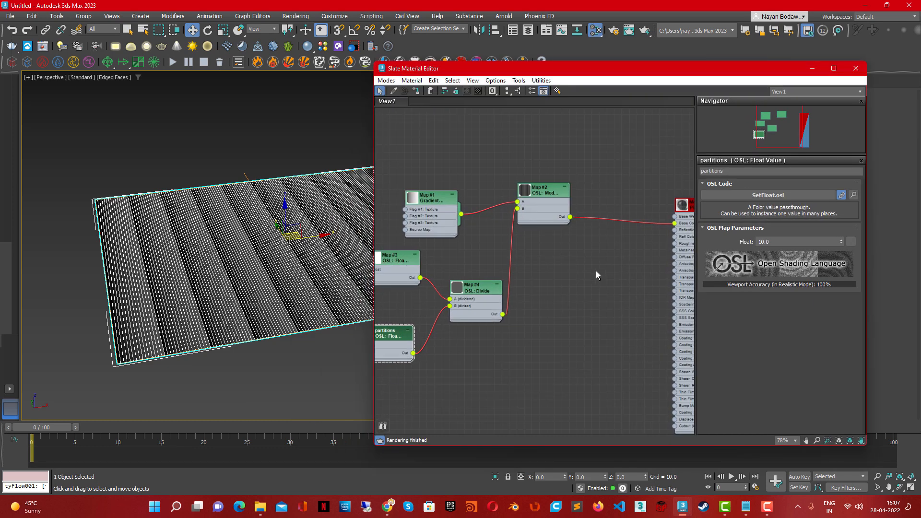
drag(701, 74, 512, 63)
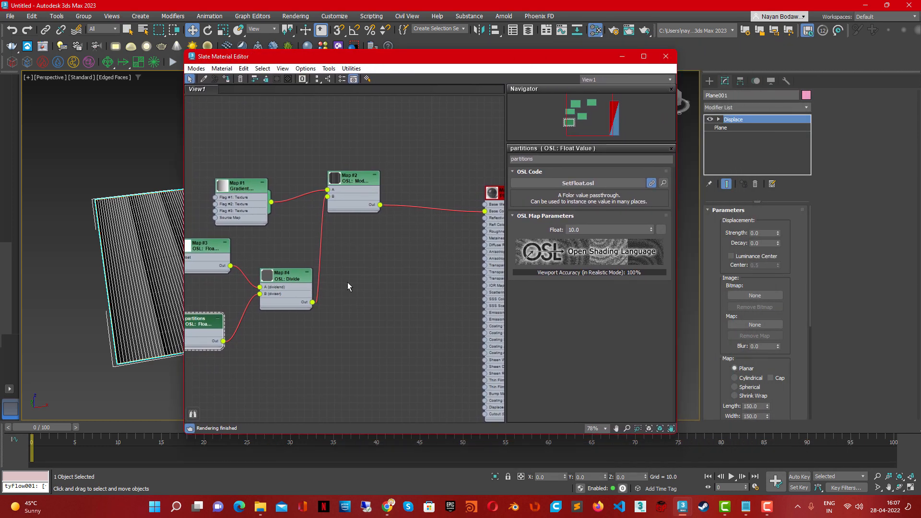
drag(380, 205, 755, 325)
click(446, 281)
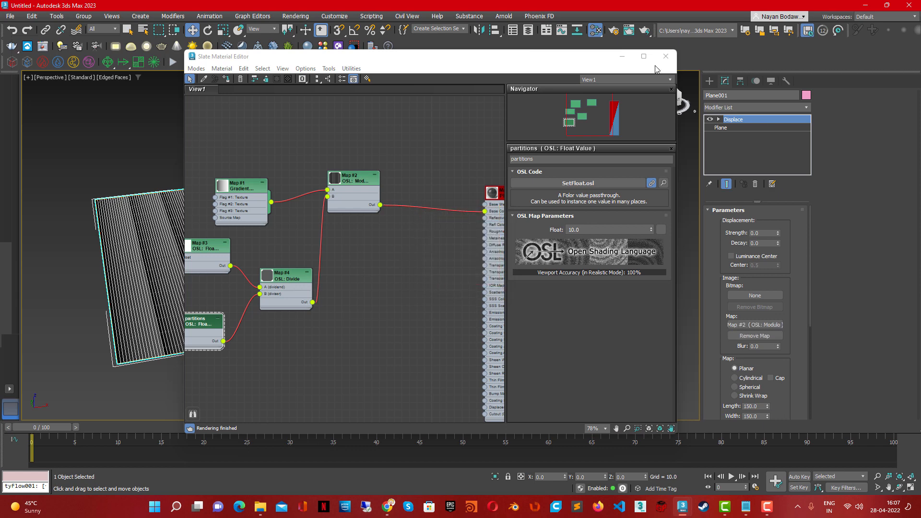
- Minimize the Slate Material Editor and set the Displace strength to 10
click(622, 56)
double_click(766, 234)
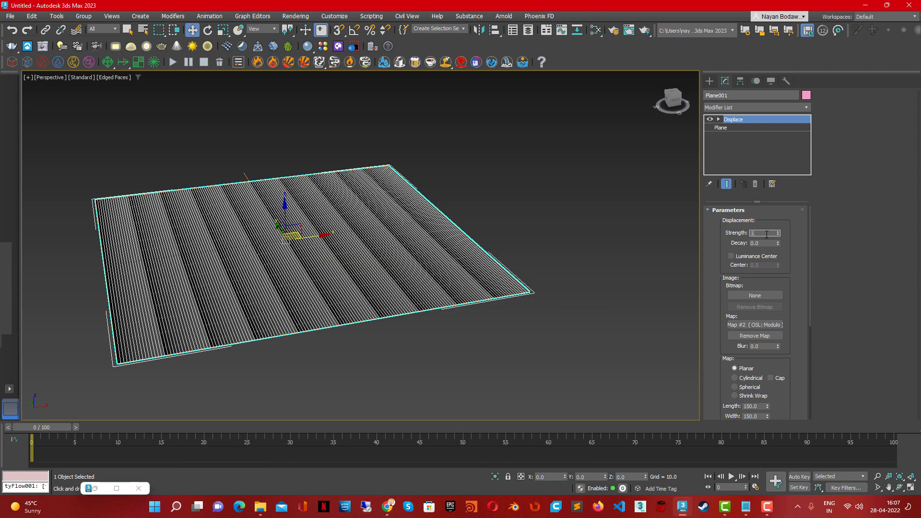
text(1)
key(Return)
text(10)
key(Return)
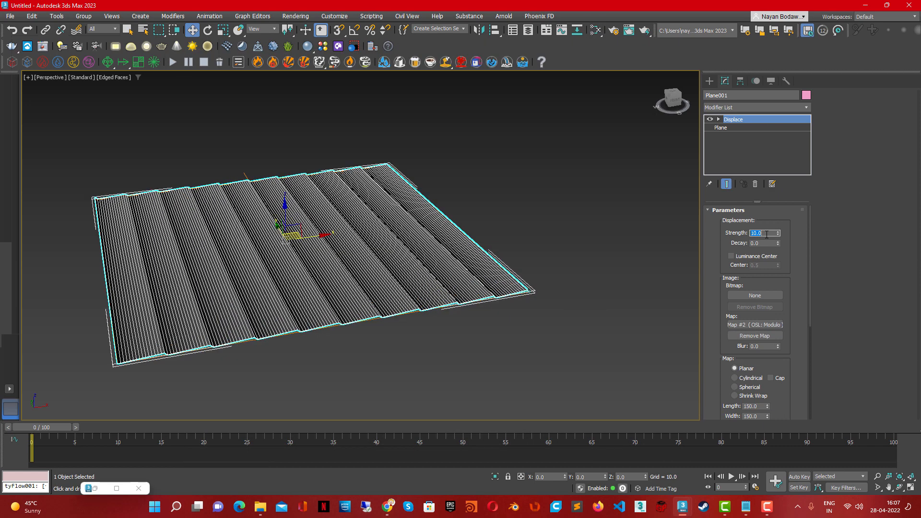
- Show the plane's profile in the Front view, reselect the plane, and set its Displace strength to 100
click(457, 376)
key(f)
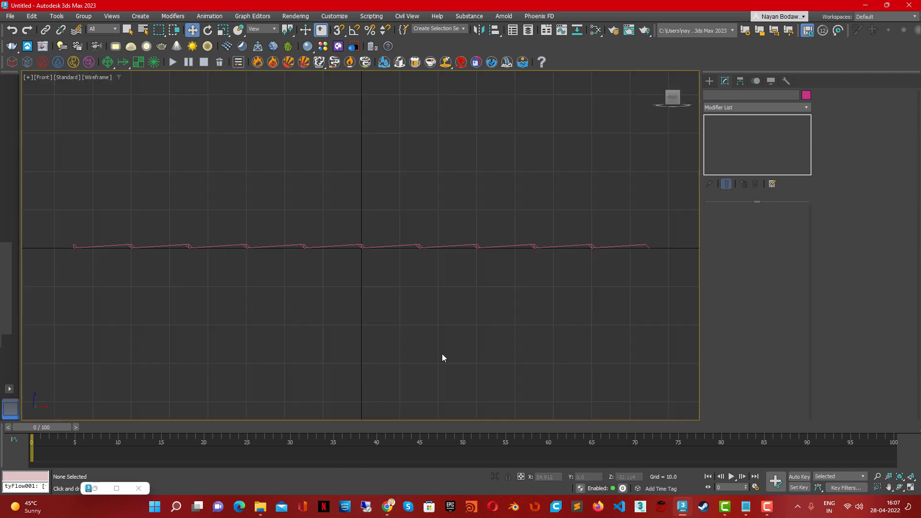
middle_drag(442, 353, 361, 284)
scroll(295, 264, up, 4)
scroll(317, 266, down, 4)
middle_drag(440, 278, 195, 274)
scroll(479, 270, up, 3)
click(504, 254)
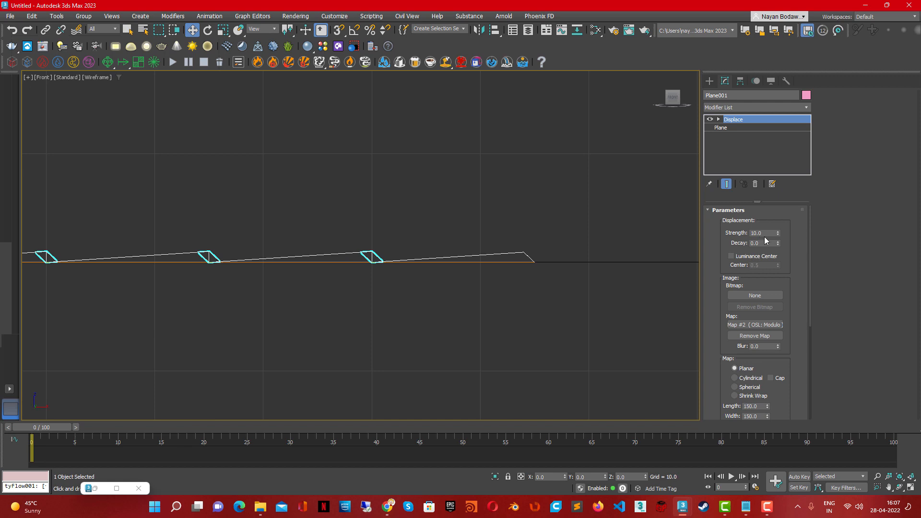
double_click(761, 234)
text(100)
key(Return)
- Examine the plane's repeated displacement profile along its width in the Front, Perspective and Left views
scroll(418, 278, down, 3)
middle_drag(430, 279, 546, 330)
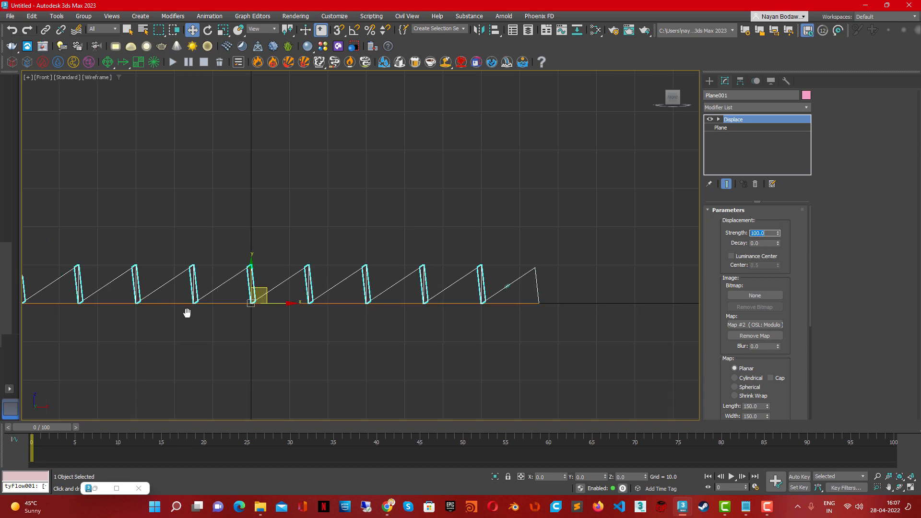
middle_drag(187, 313, 566, 272)
scroll(307, 251, up, 3)
middle_drag(283, 248, 323, 280)
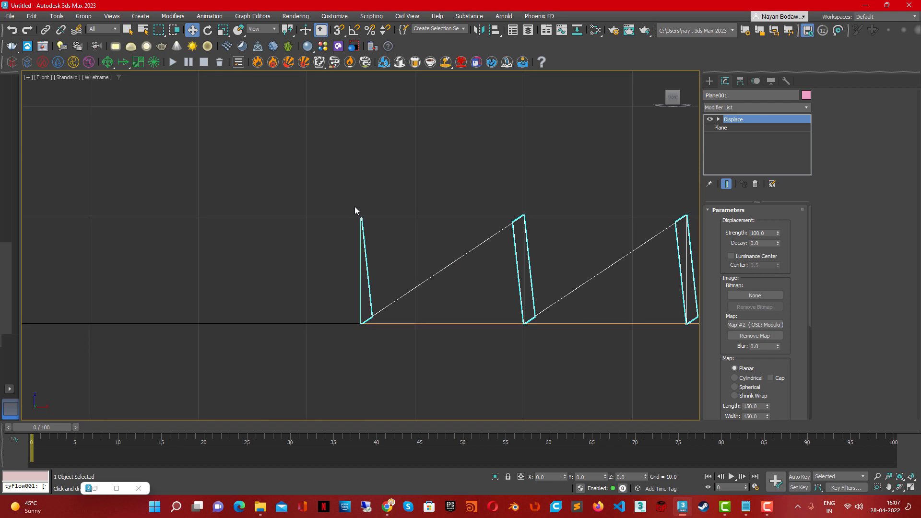
middle_drag(384, 297, 194, 285)
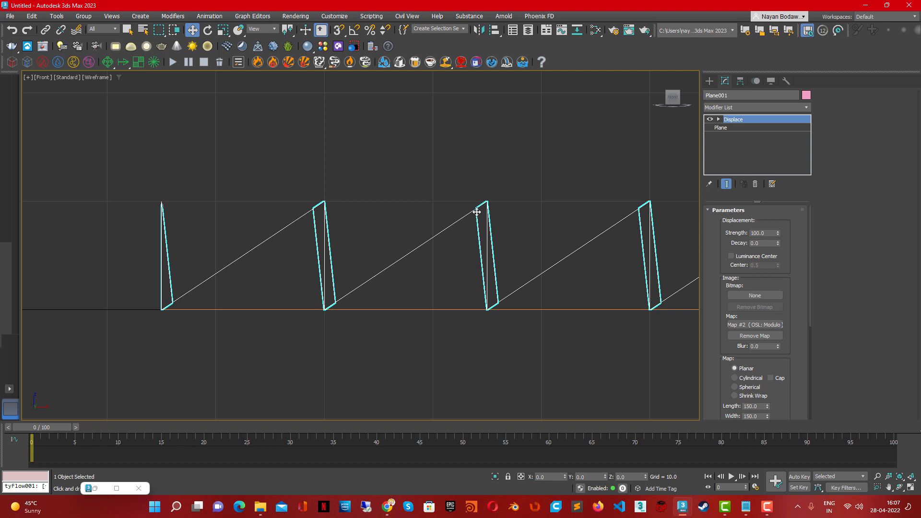
middle_drag(620, 247, 384, 267)
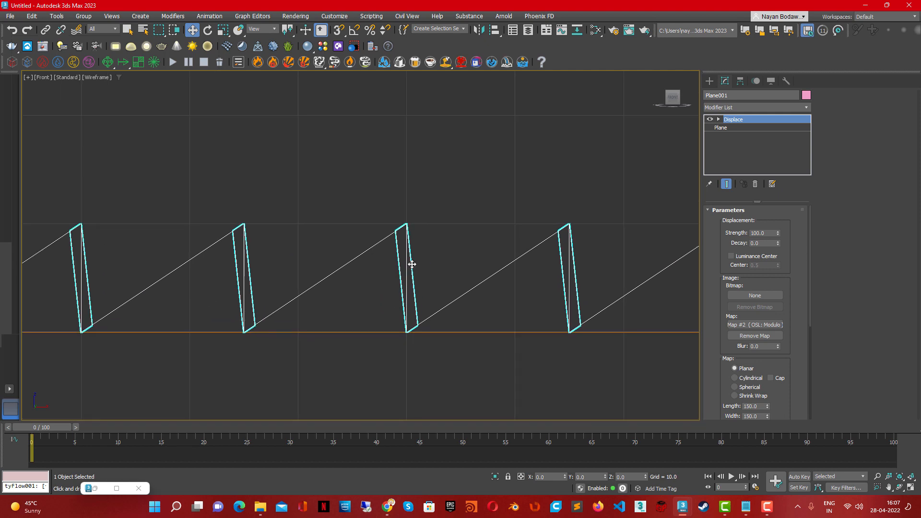
scroll(427, 264, down, 5)
middle_drag(461, 271, 334, 302)
scroll(496, 307, up, 3)
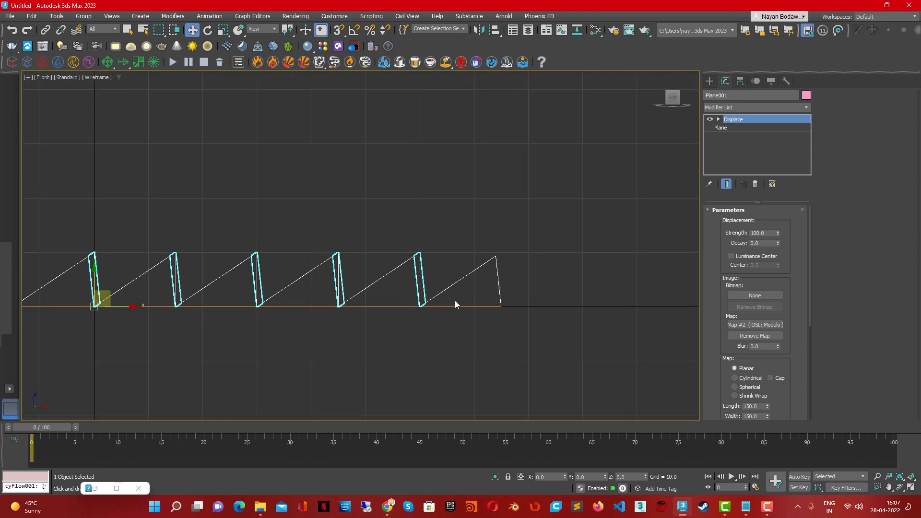
key(p)
alt+middle_drag(428, 320, 409, 322)
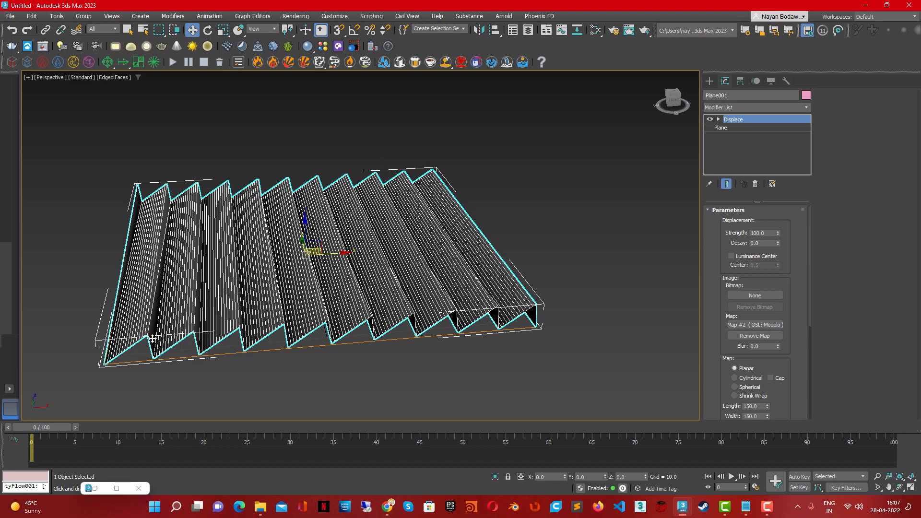
key(l)
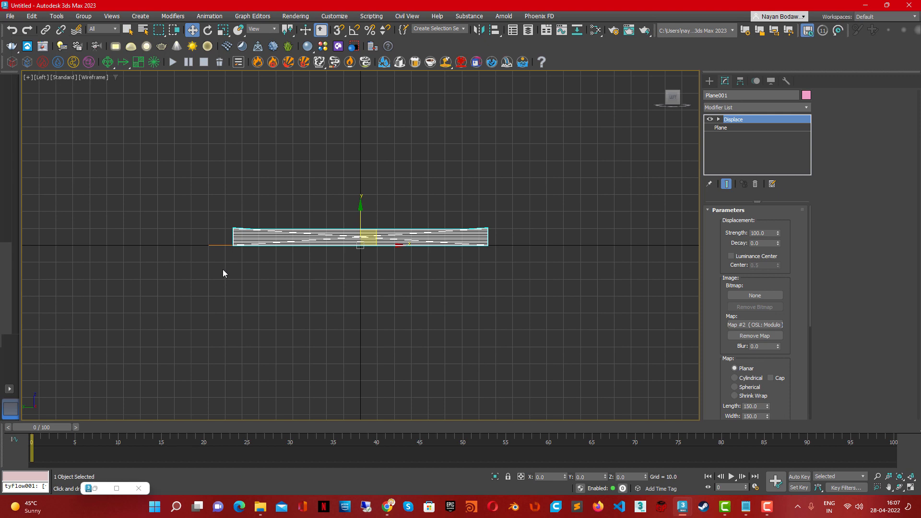
key(f)
scroll(269, 348, down, 3)
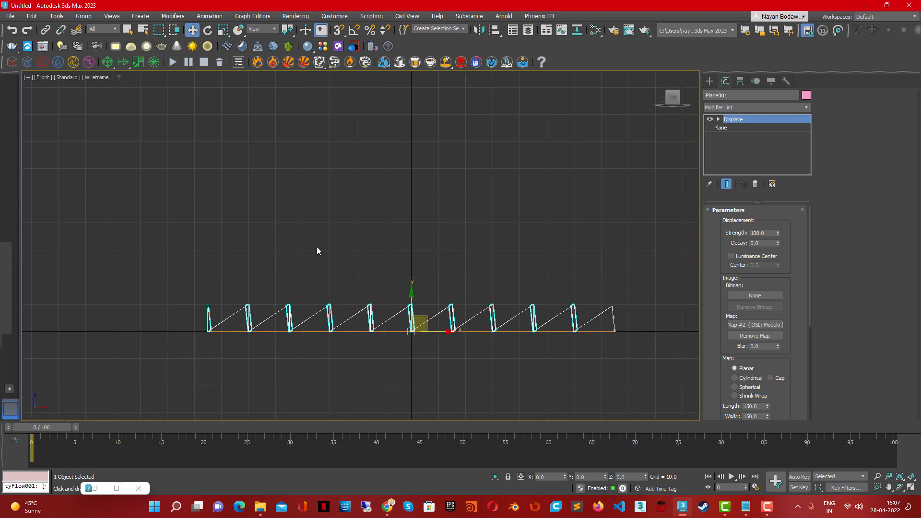
key(p)
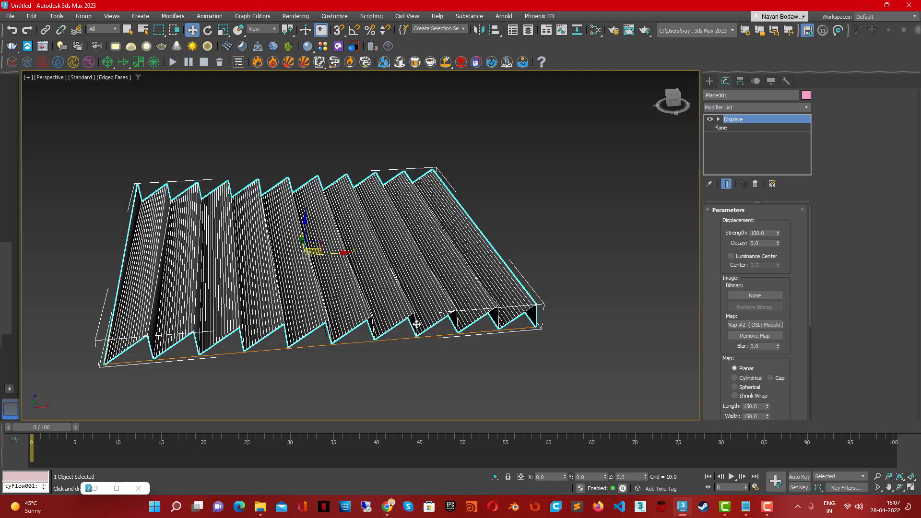
- Restore the Slate Material Editor beside the plane and move the material node farther away from the Modulo map
click(92, 490)
click(93, 490)
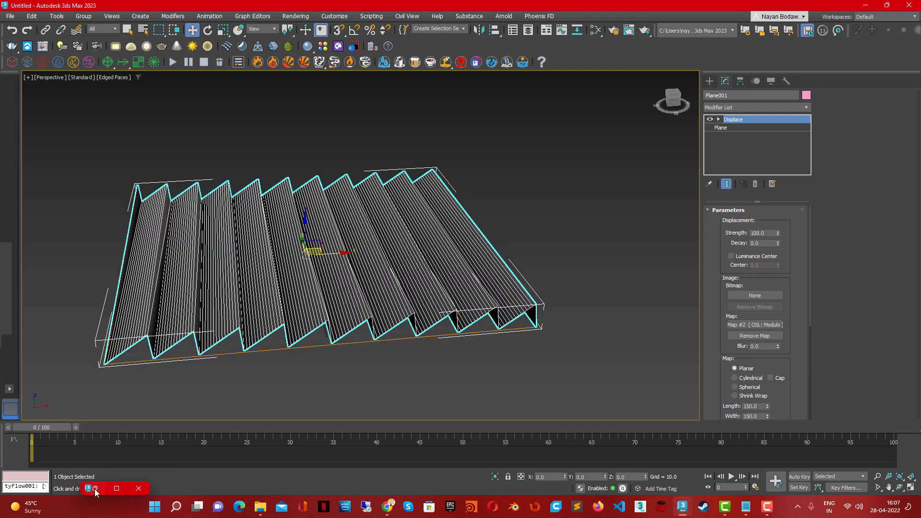
click(94, 490)
drag(483, 58, 702, 54)
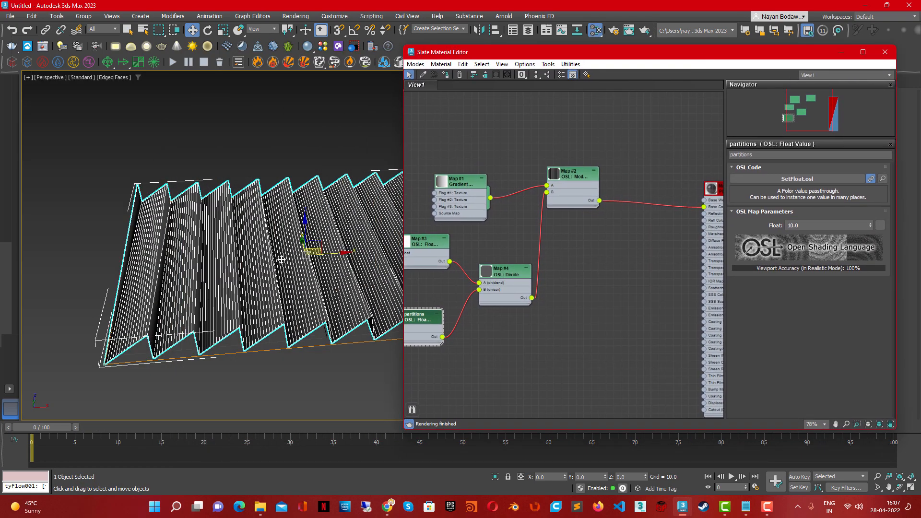
middle_drag(282, 257, 182, 249)
middle_drag(650, 285, 487, 283)
drag(576, 189, 717, 211)
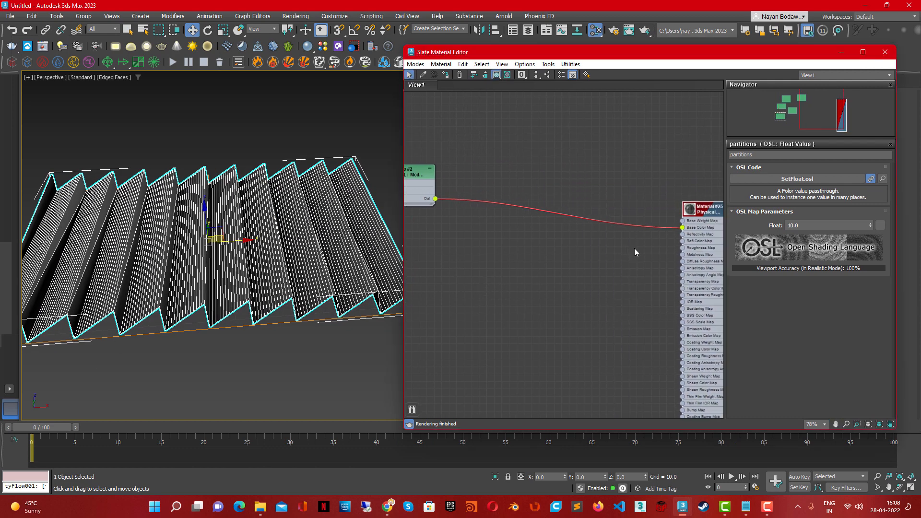
middle_drag(465, 256, 582, 278)
- Add an OSL Range/Remapper map and wire the Modulo map's output into its Input value
right_click(535, 264)
mouse_move(557, 282)
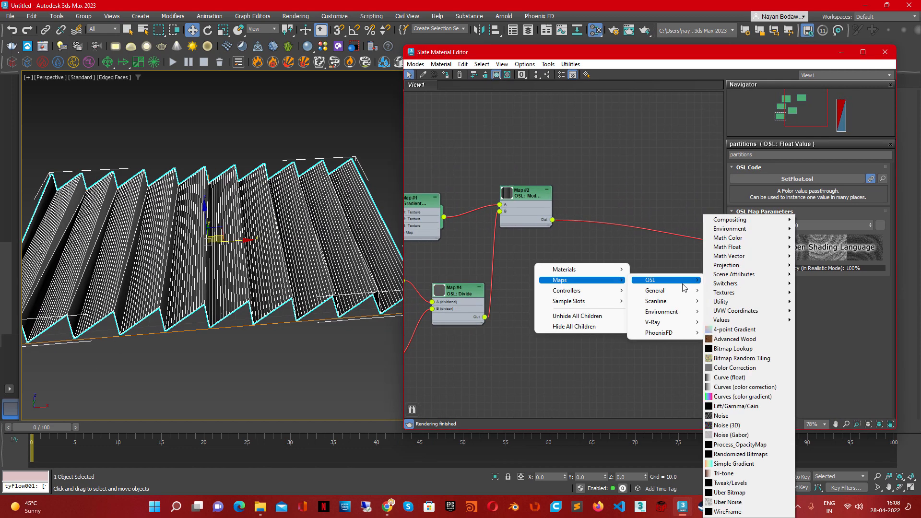
mouse_move(670, 300)
mouse_move(670, 283)
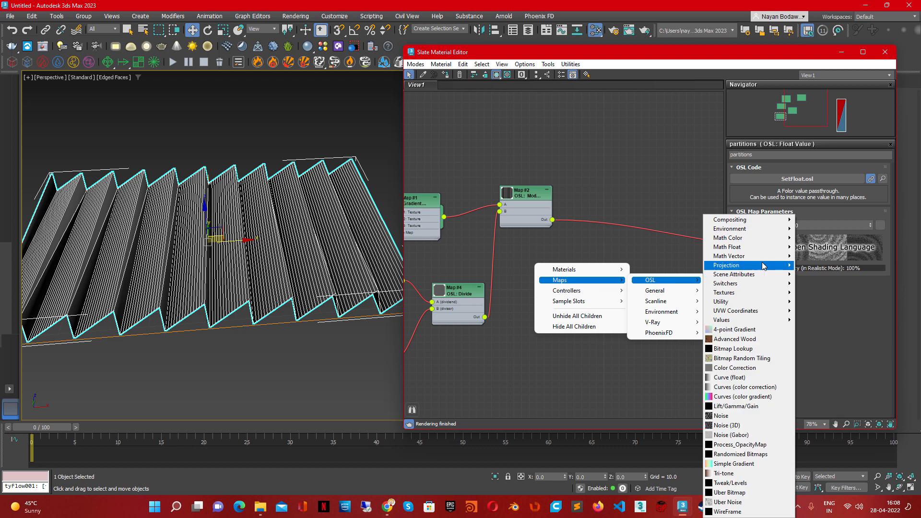
mouse_move(743, 249)
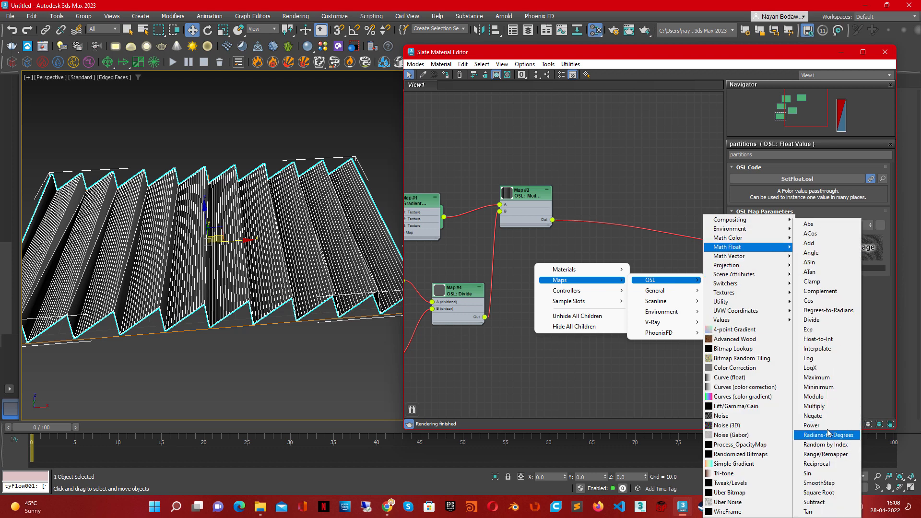
click(825, 454)
drag(526, 263, 624, 135)
middle_drag(583, 176, 578, 180)
drag(547, 223, 601, 149)
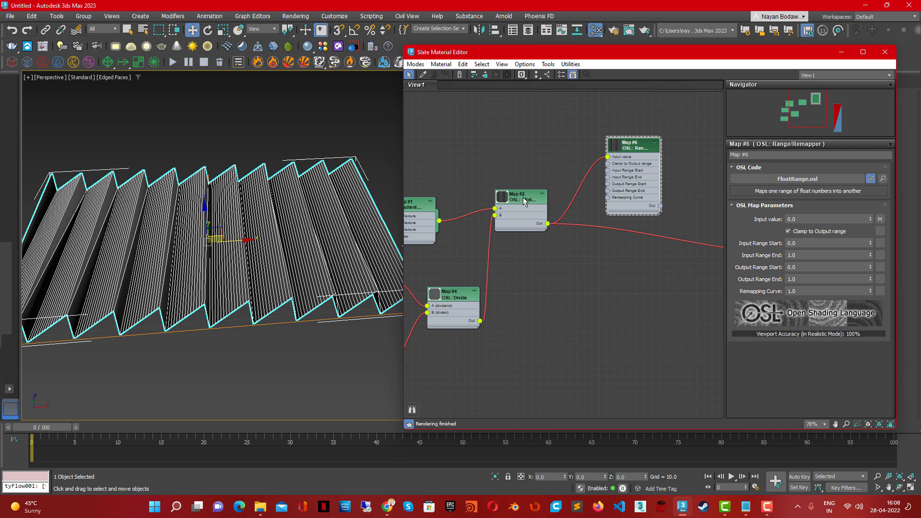
- Wire the Divide map's output into the Range/Remapper's Input Range End
middle_drag(499, 322, 528, 293)
click(531, 271)
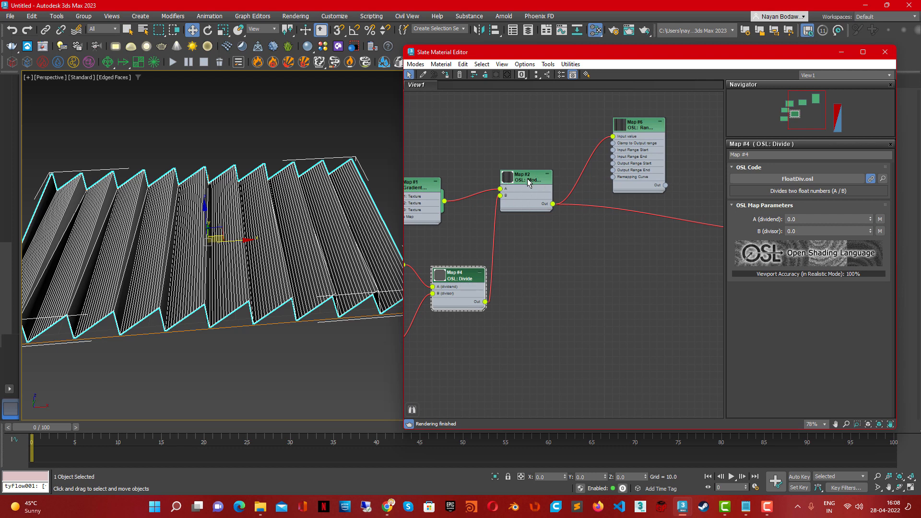
drag(485, 302, 614, 156)
- Disconnect the Modulo map from the material's Base Color Map input
middle_drag(655, 183, 505, 190)
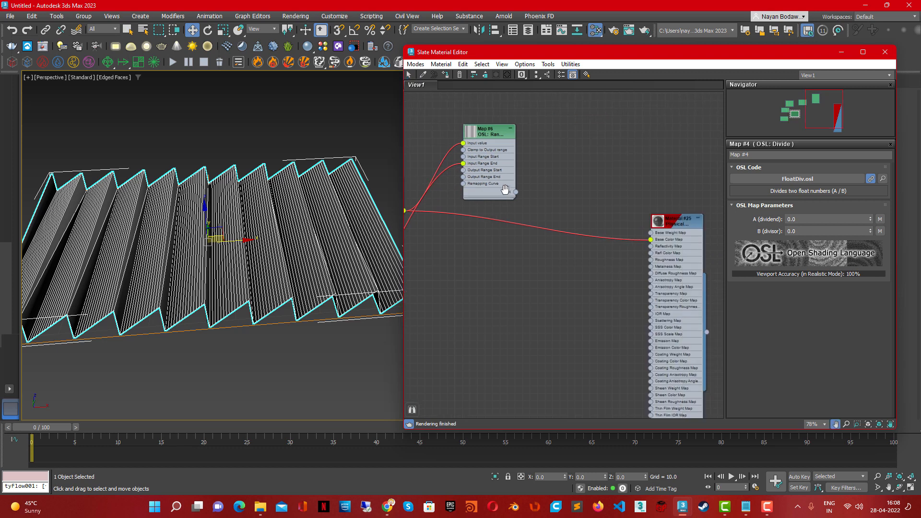
drag(516, 193, 551, 207)
drag(651, 240, 607, 253)
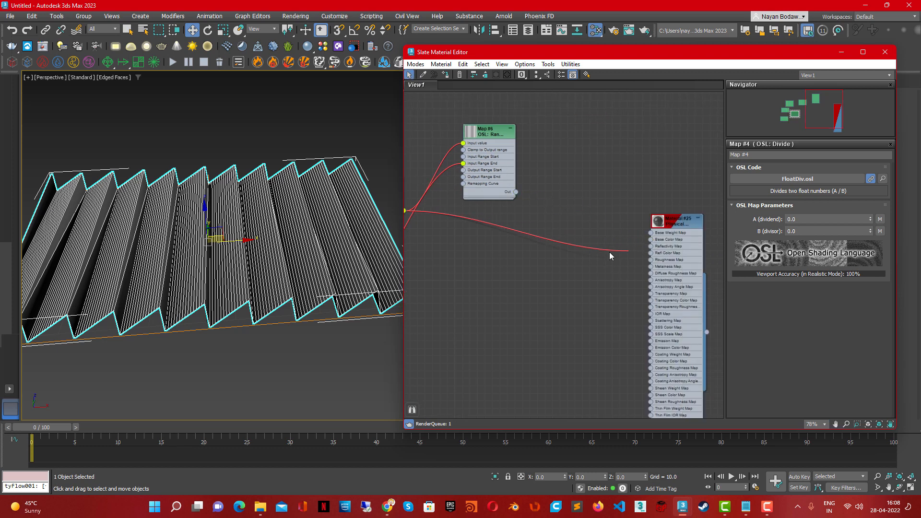
- Move the Slate Material Editor below the Displace parameters, add an Output map, and feed it from the Range/Remapper
drag(596, 55, 529, 339)
right_click(540, 473)
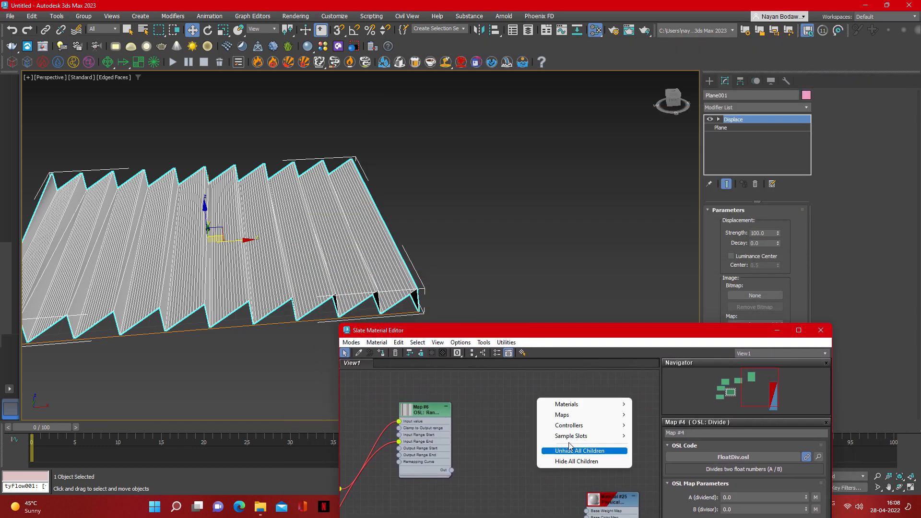
mouse_move(576, 415)
mouse_move(663, 426)
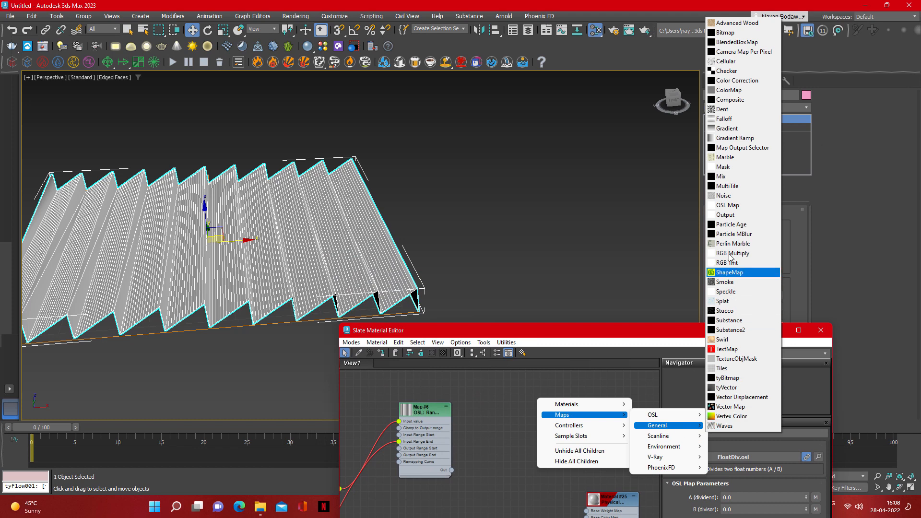
click(727, 214)
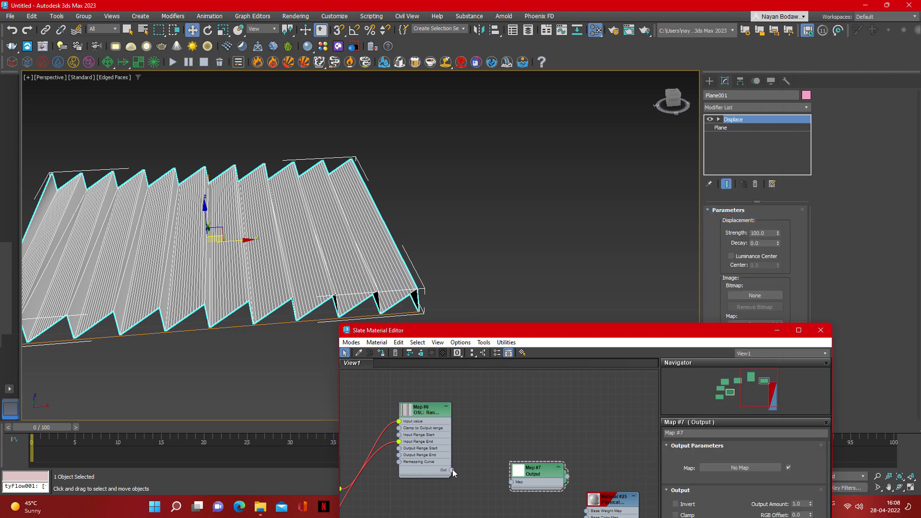
drag(511, 486, 512, 483)
- Assign the Output map to the Displace modifier's Map slot as an instance
drag(567, 477, 699, 367)
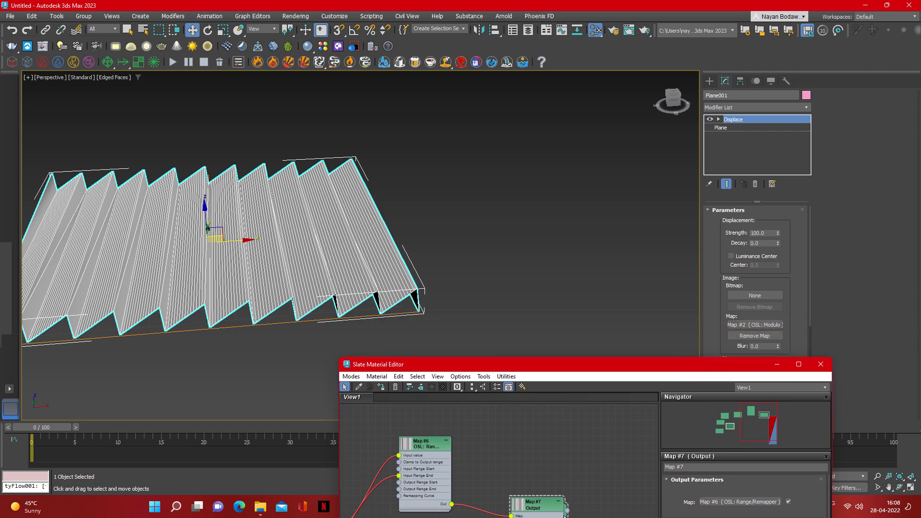
drag(566, 511, 749, 325)
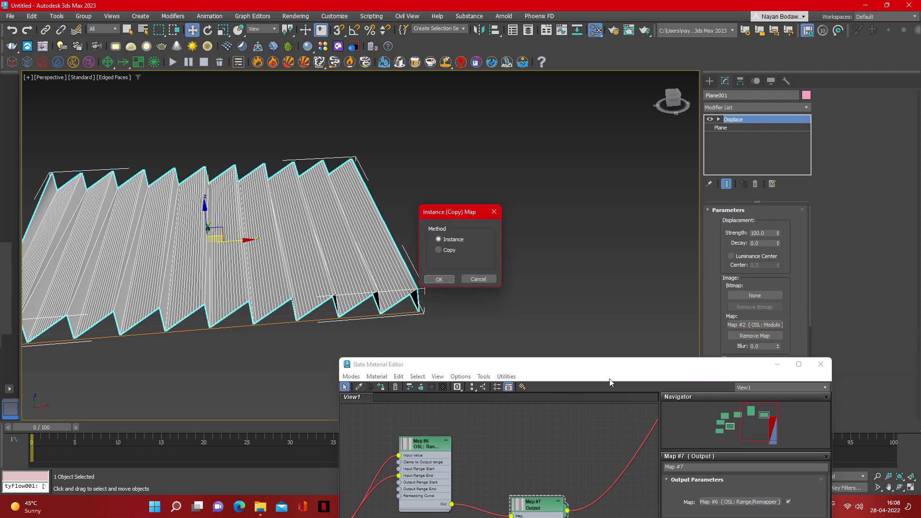
click(439, 280)
- Move the Slate Material Editor clear of the plane and switch to an orthographic side view of the displacement
drag(574, 377, 745, 141)
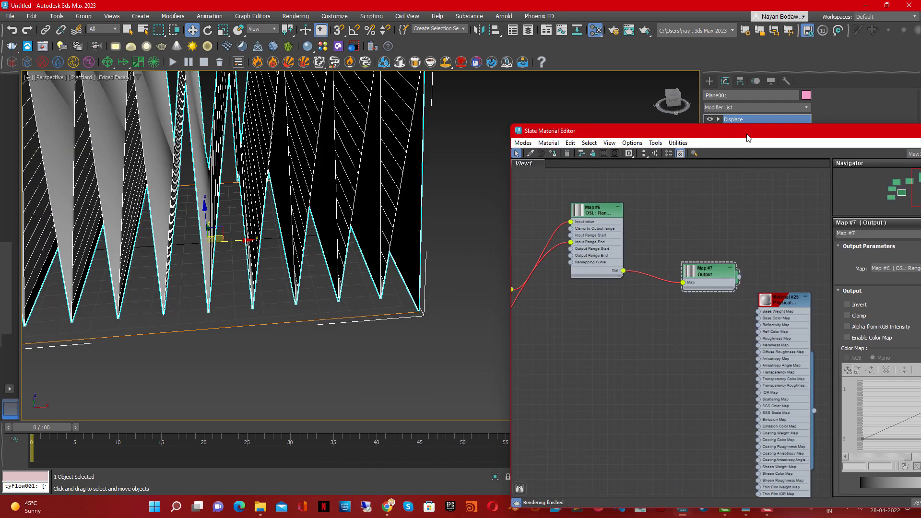
scroll(344, 283, down, 10)
key(f)
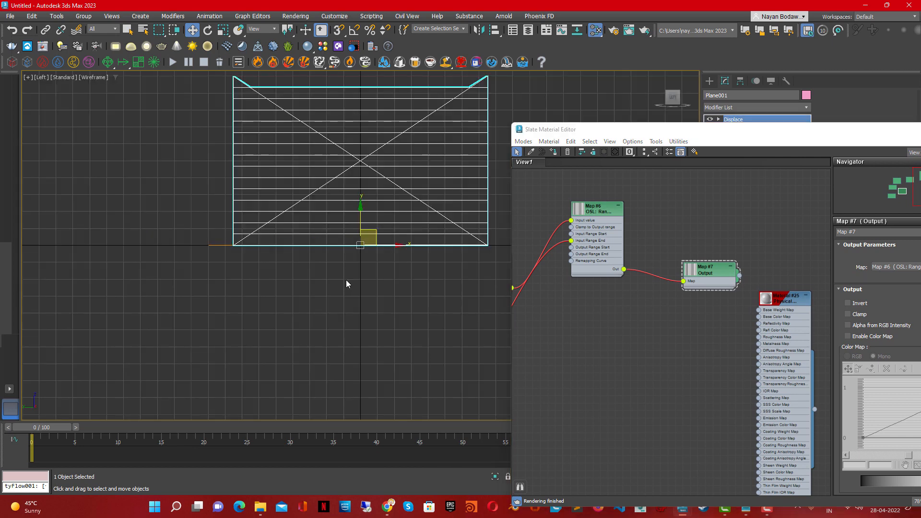
- Minimize the Slate Material Editor and set the Displace modifier's strength to 1, checking the profile in the front view
scroll(350, 282, up, 5)
drag(794, 136, 578, 150)
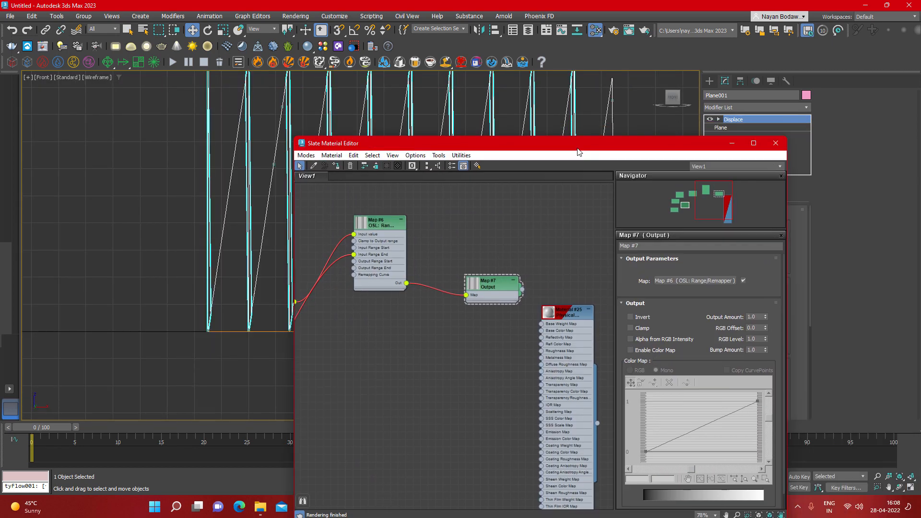
click(732, 143)
middle_drag(436, 272, 435, 286)
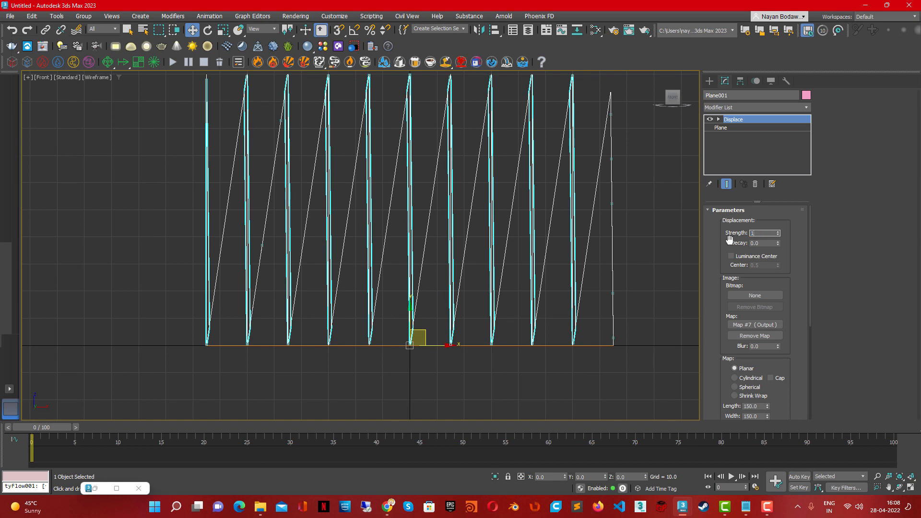
key(Return)
scroll(573, 355, up, 5)
scroll(623, 317, down, 1)
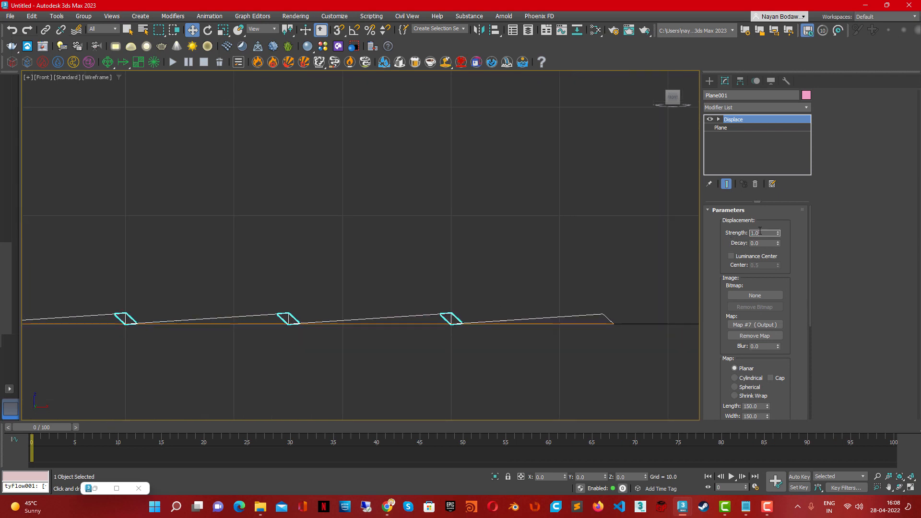
- Set the Displace modifier's strength to 10 and show the displaced plane in the perspective view
text(10)
key(Return)
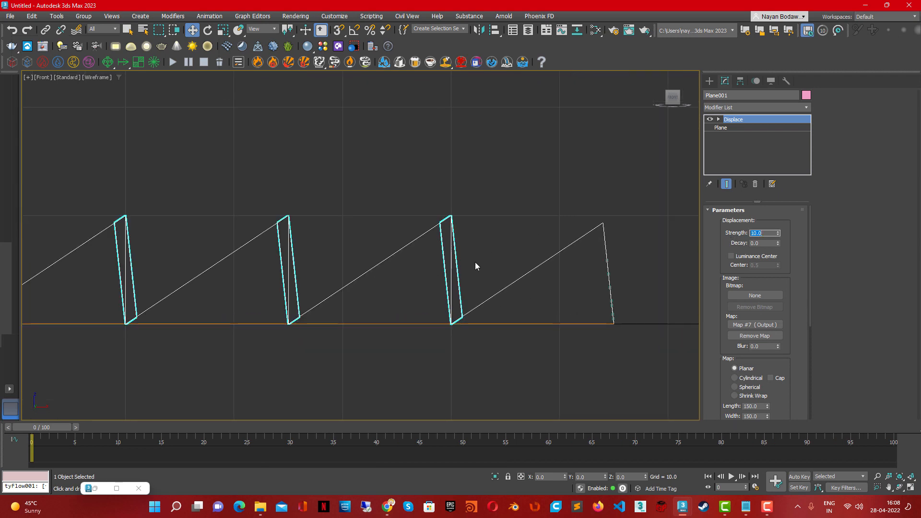
scroll(476, 262, down, 5)
middle_drag(327, 303, 413, 329)
key(p)
scroll(278, 289, up, 6)
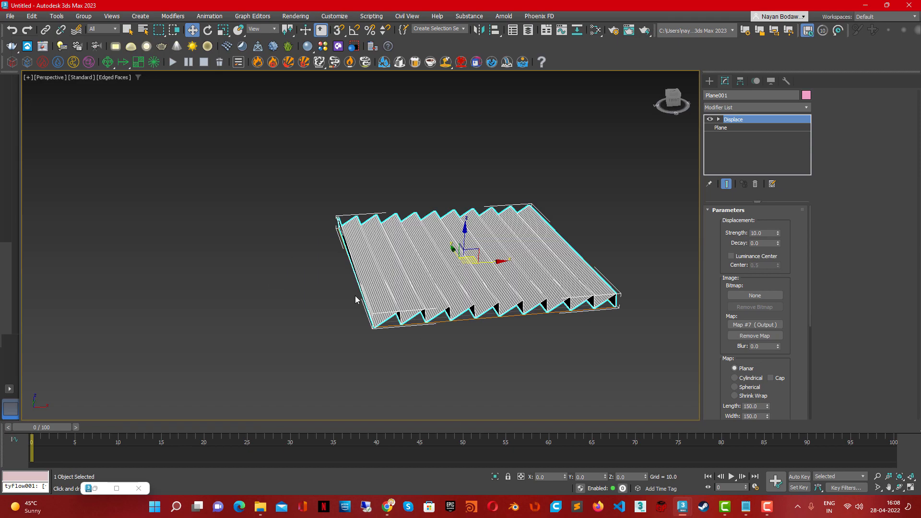
scroll(678, 225, up, 4)
- Disable the Displace modifier and turn off edged faces in the perspective view
click(710, 122)
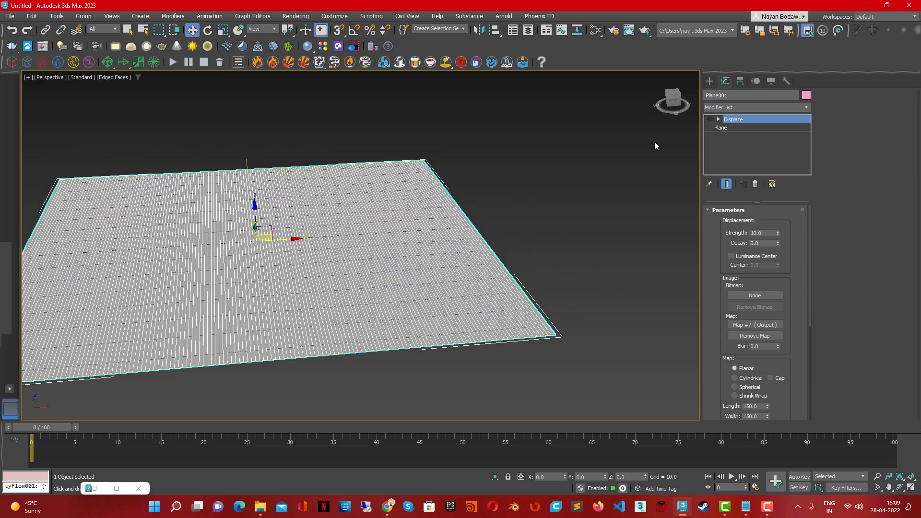
scroll(525, 282, down, 3)
key(F4)
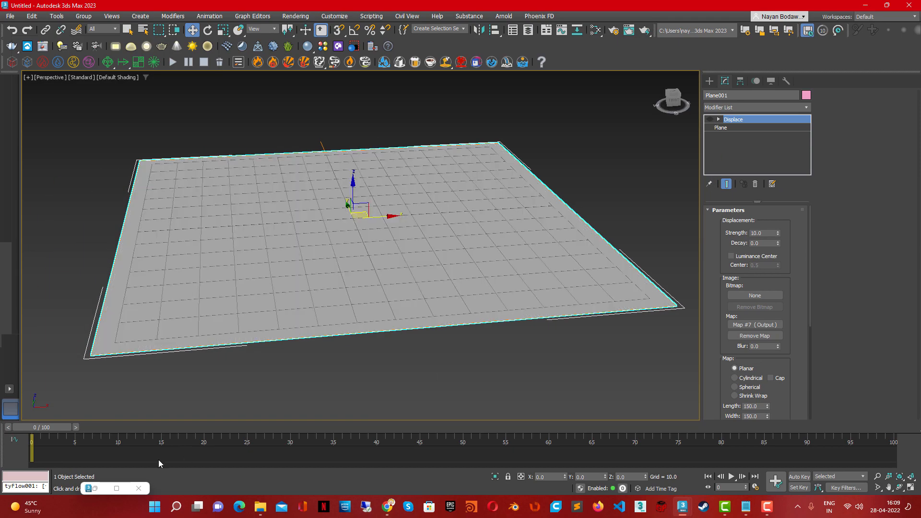
- Restore the Slate Material Editor beside the plane and connect the Output map to the material's Base Color Map input
click(116, 489)
drag(590, 147, 729, 88)
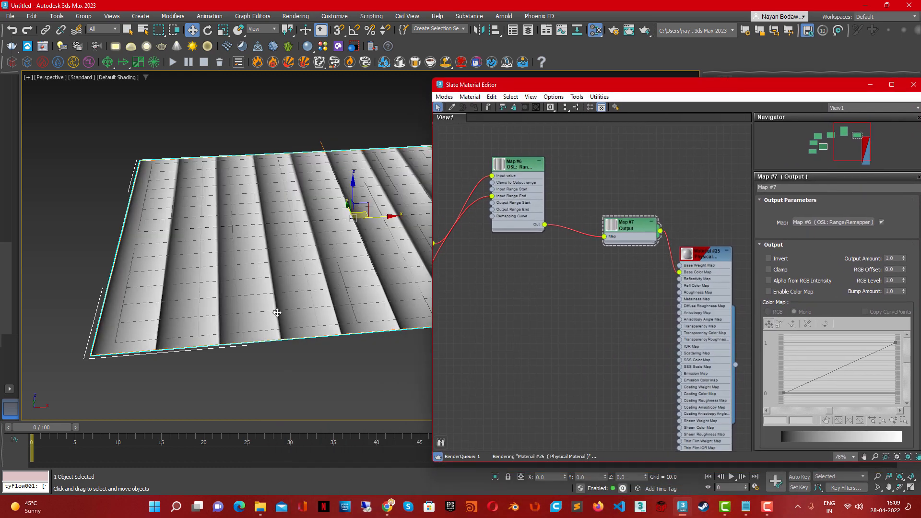
- Examine the repeated gradient bands along the plane's edge from the top view, then return to a framed perspective view
click(281, 297)
key(t)
scroll(167, 336, up, 8)
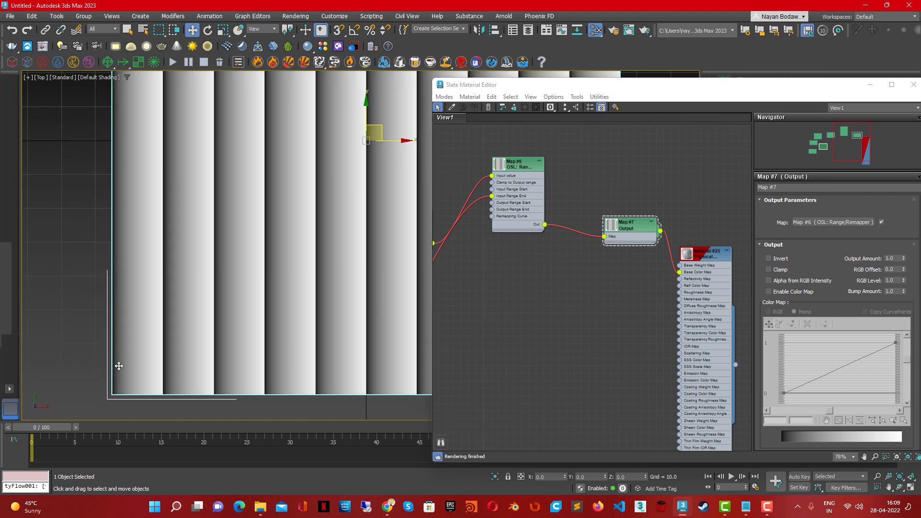
middle_drag(170, 321, 148, 298)
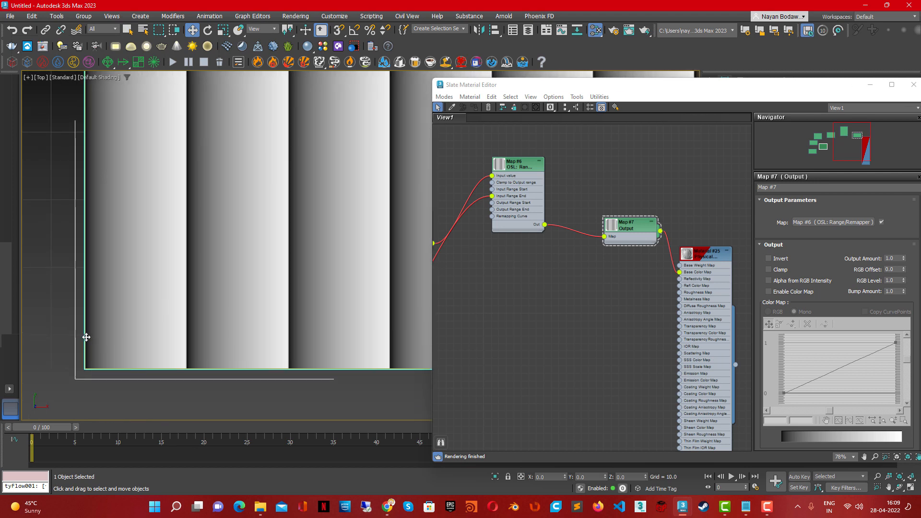
scroll(144, 329, up, 4)
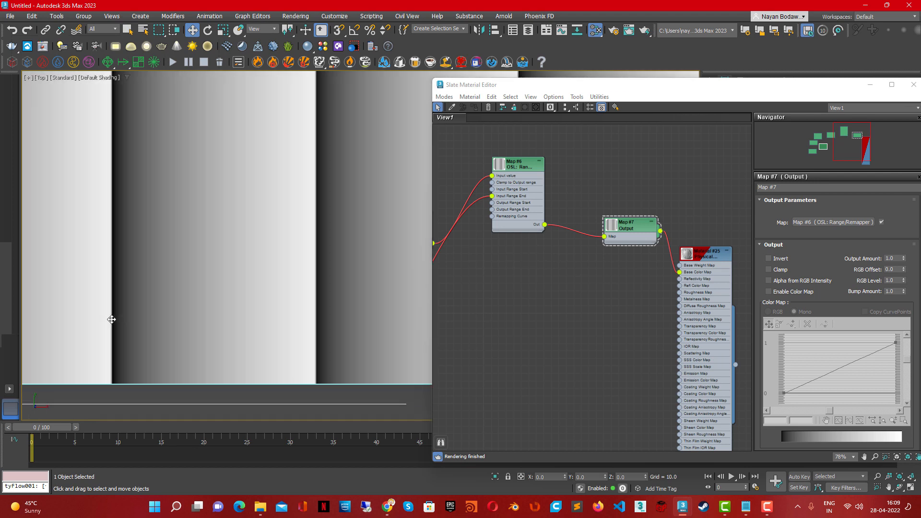
middle_drag(314, 316, 127, 318)
middle_drag(323, 319, 161, 319)
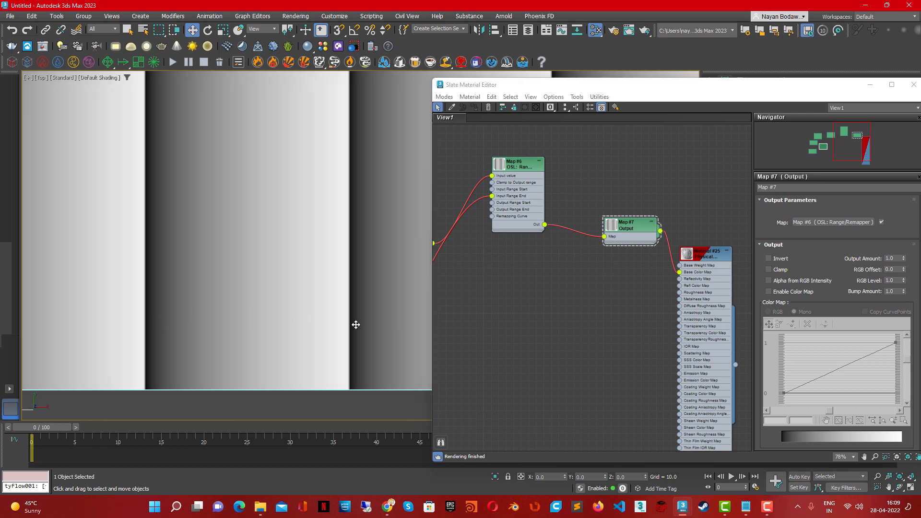
scroll(208, 322, down, 10)
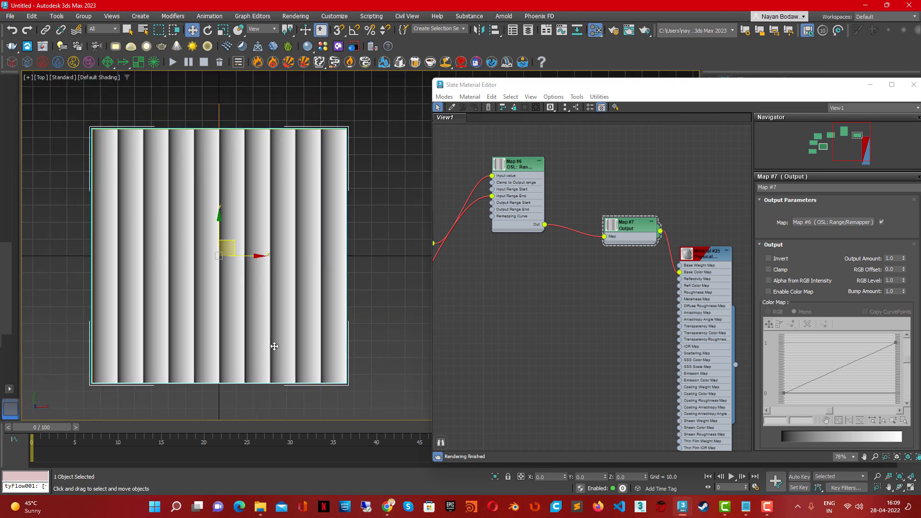
key(p)
key(z)
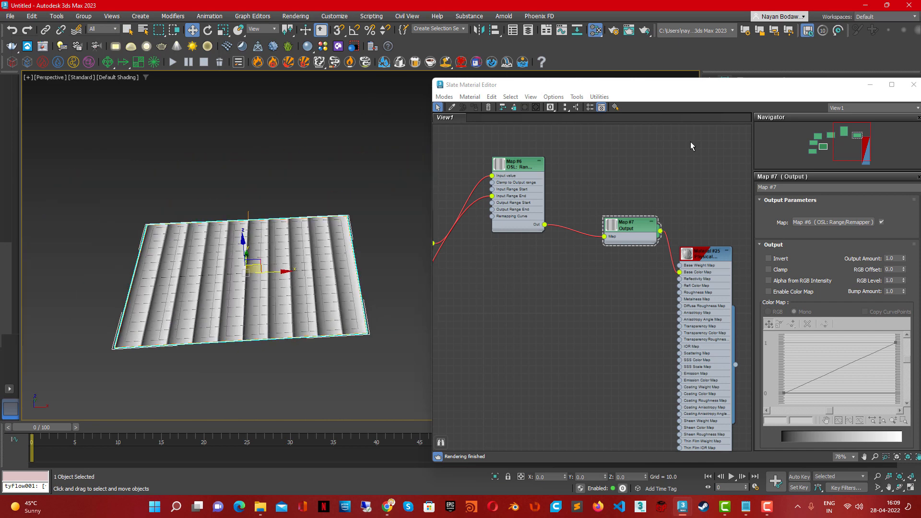
- Set the partitions Float Value map to 20 and inspect the plane's gradient bands
drag(700, 94, 641, 91)
middle_drag(288, 345, 256, 317)
middle_drag(490, 274, 583, 247)
middle_drag(428, 310, 561, 297)
double_click(419, 320)
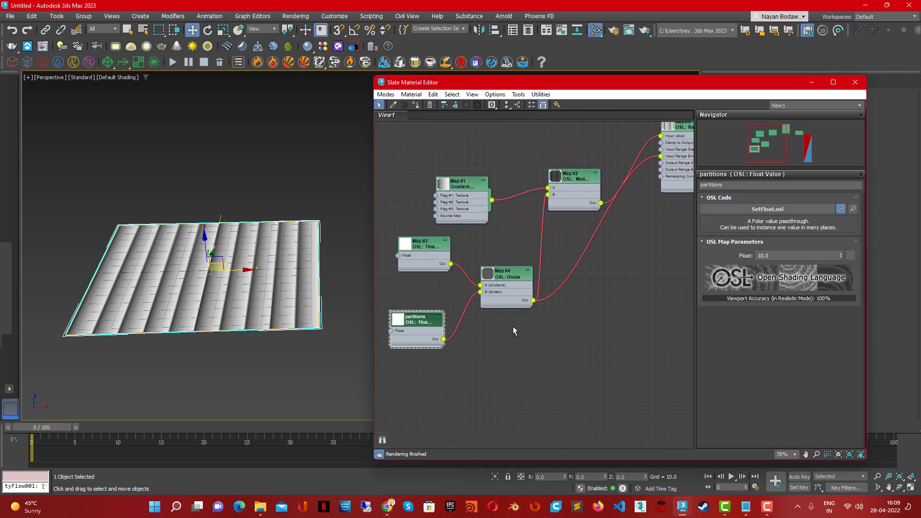
click(770, 257)
text(20)
key(Return)
scroll(208, 319, up, 4)
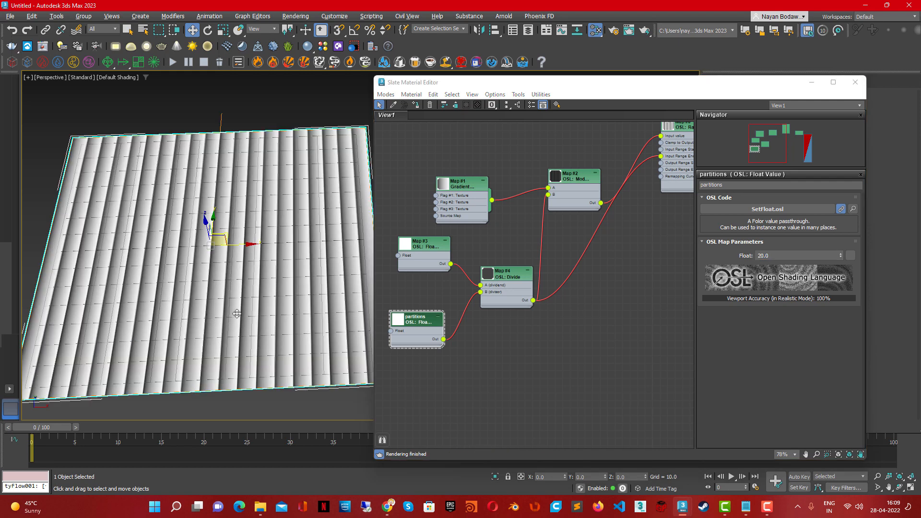
- Look over the map network and set the partitions Float Value map to 30
middle_drag(594, 317, 473, 317)
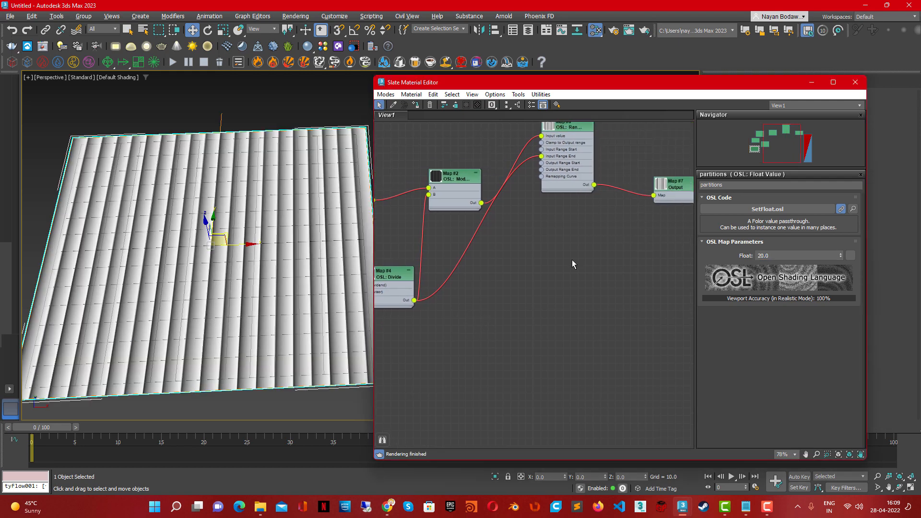
middle_drag(650, 226, 580, 289)
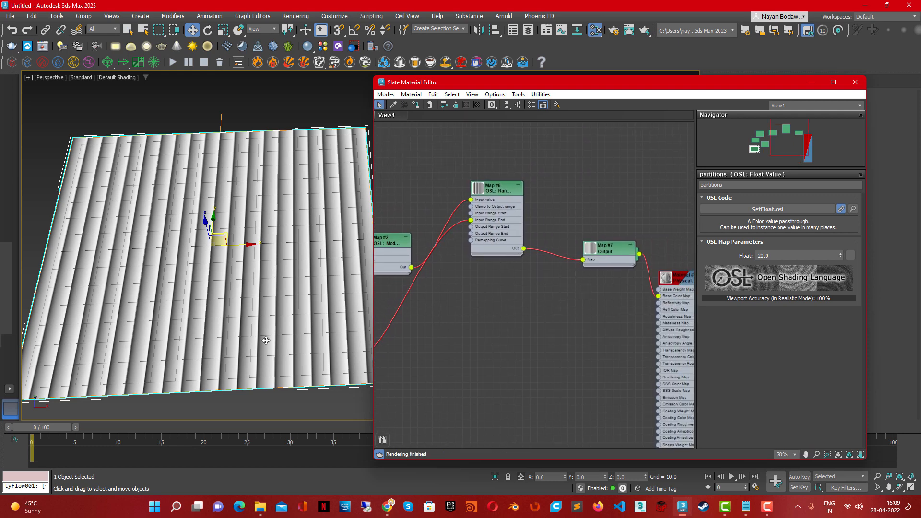
scroll(265, 340, down, 2)
middle_drag(451, 351, 606, 294)
scroll(503, 327, up, 2)
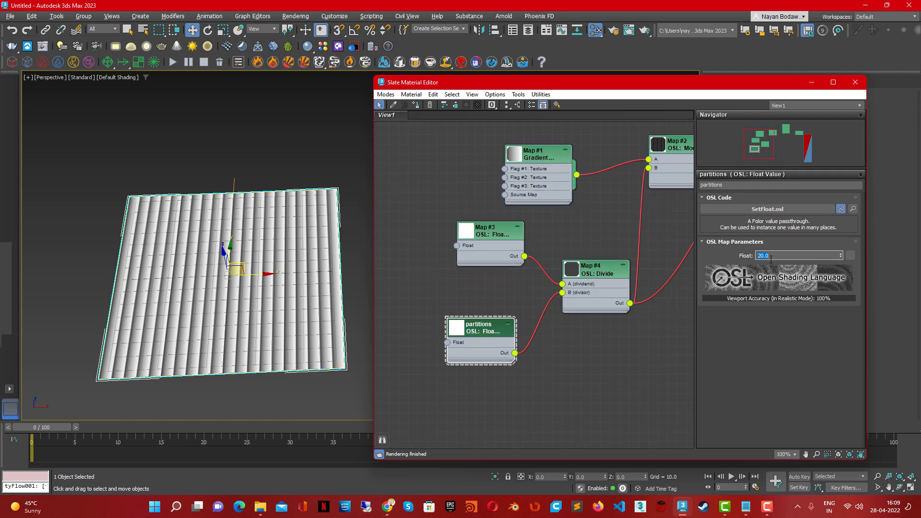
text(30)
key(Return)
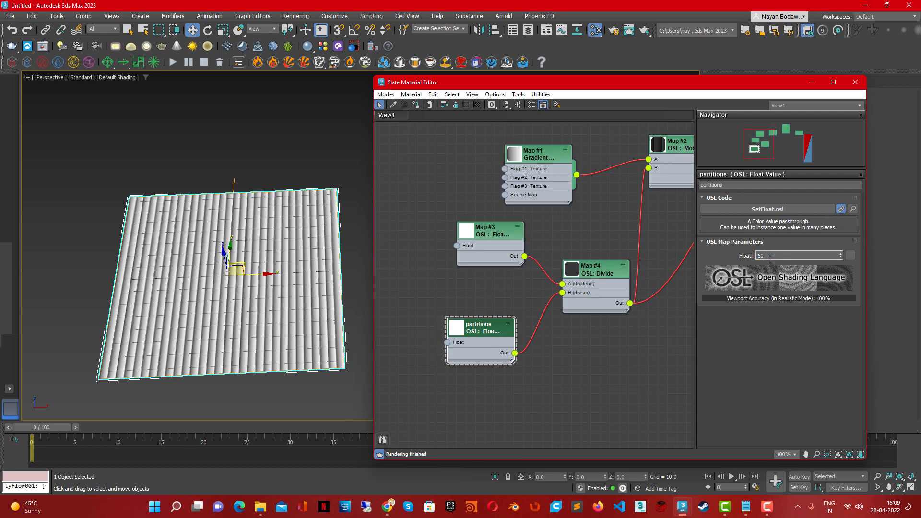
- Set the partitions Float Value map to 50 and inspect the narrow gradient bands up close on the plane
text(50)
key(Return)
scroll(339, 353, up, 5)
middle_drag(211, 386, 289, 376)
scroll(200, 361, up, 3)
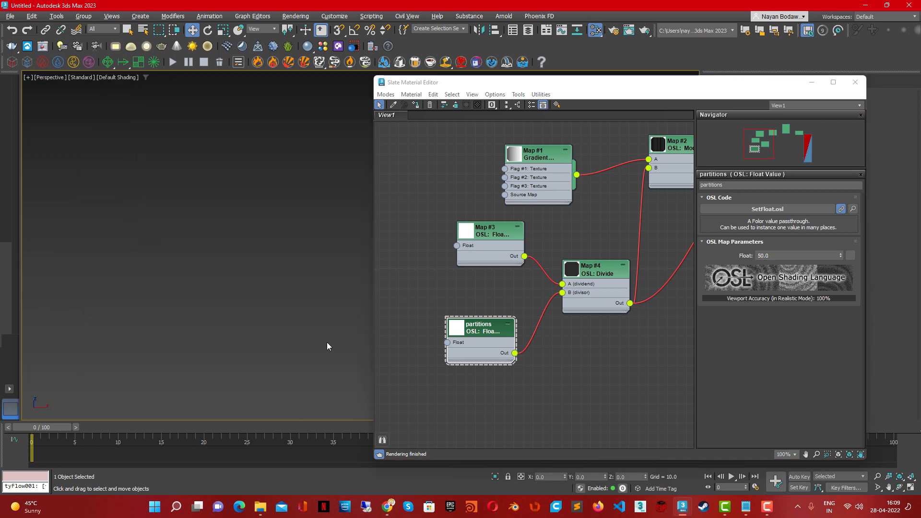
key(z)
middle_drag(216, 342, 208, 284)
scroll(160, 350, up, 5)
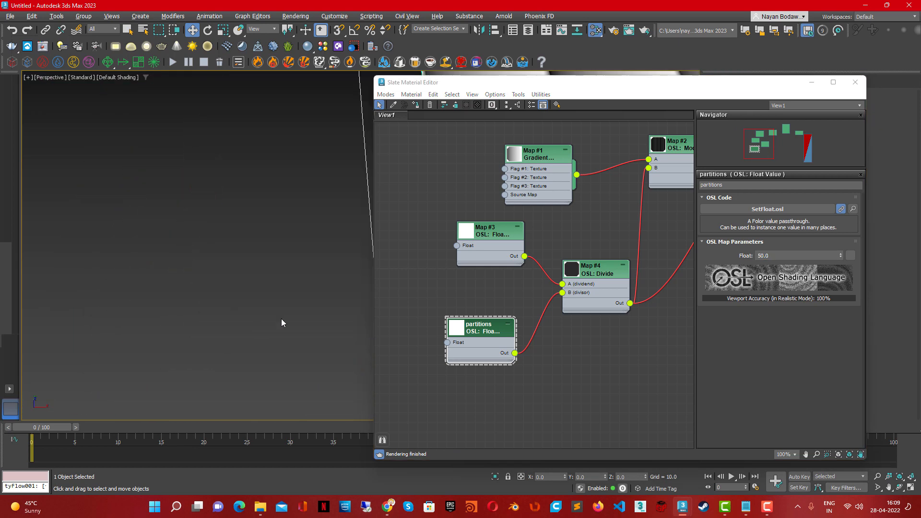
middle_drag(282, 319, 327, 308)
scroll(179, 346, down, 3)
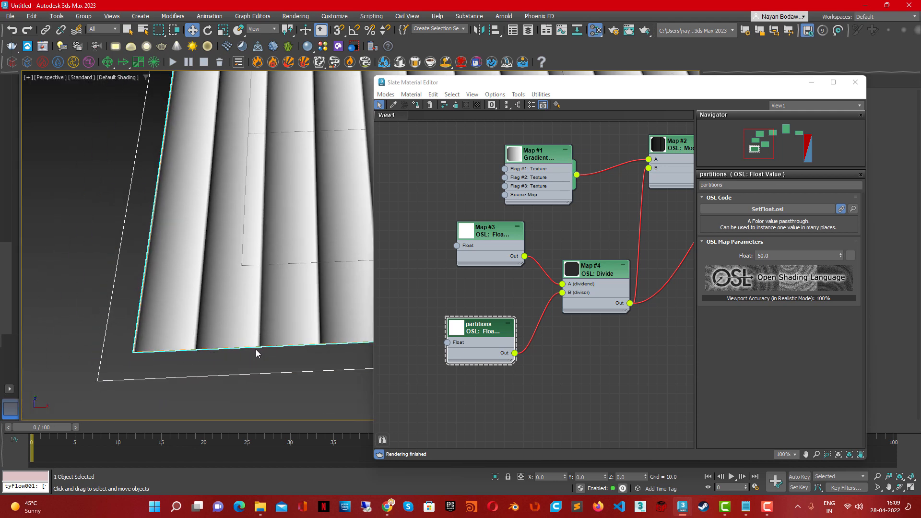
scroll(267, 360, down, 5)
middle_drag(310, 323, 204, 307)
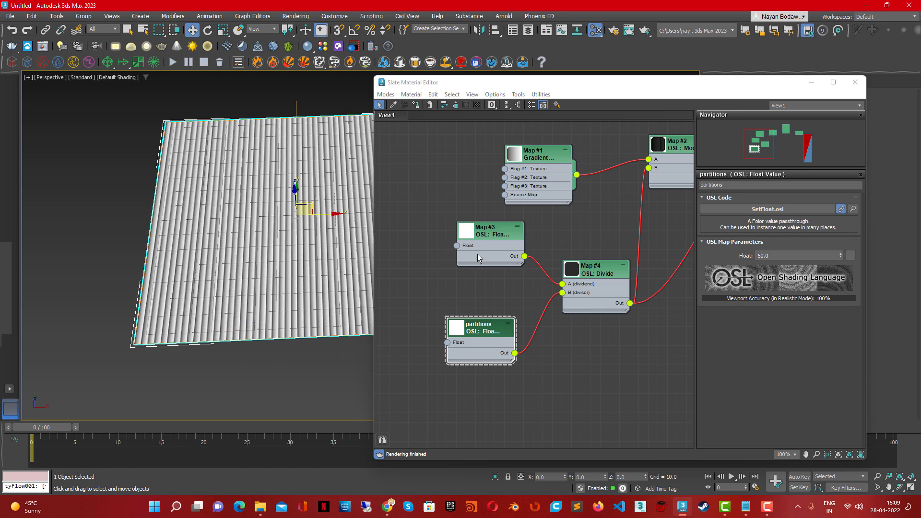
- Set the partitions Float Value map to 10
middle_drag(595, 206, 446, 295)
middle_drag(576, 262, 452, 260)
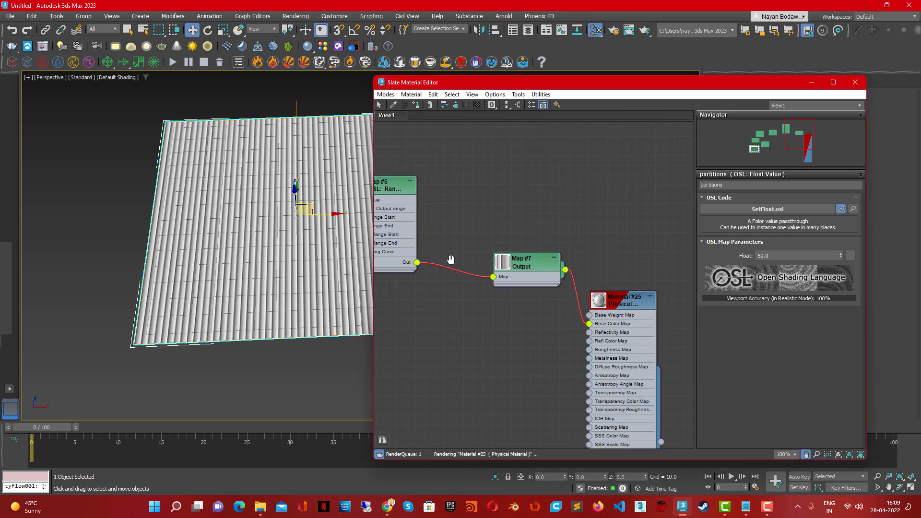
click(774, 254)
text(10)
key(Return)
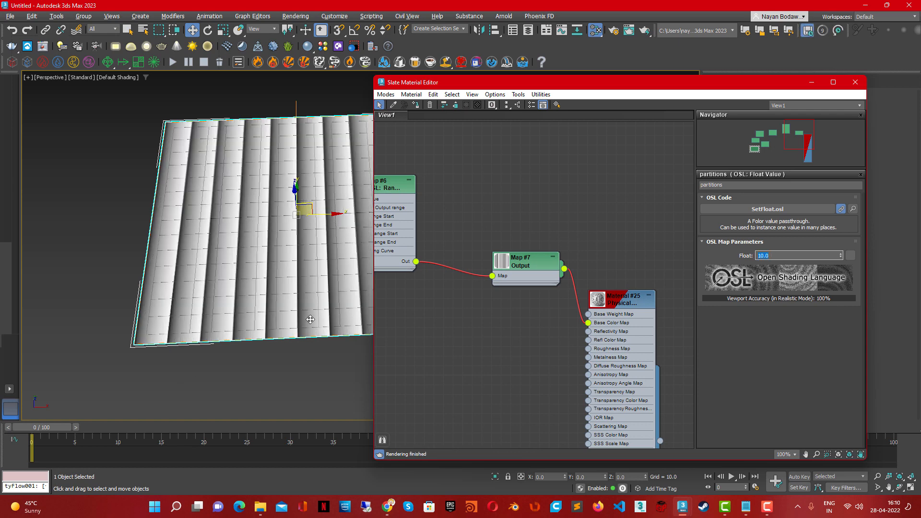
- Move the Output map and physical material apart, and add an OSL Curves (color gradient) map between the Range/Remapper and Output
middle_drag(317, 259, 202, 258)
drag(636, 311, 703, 313)
drag(520, 262, 596, 223)
right_click(453, 281)
mouse_move(486, 297)
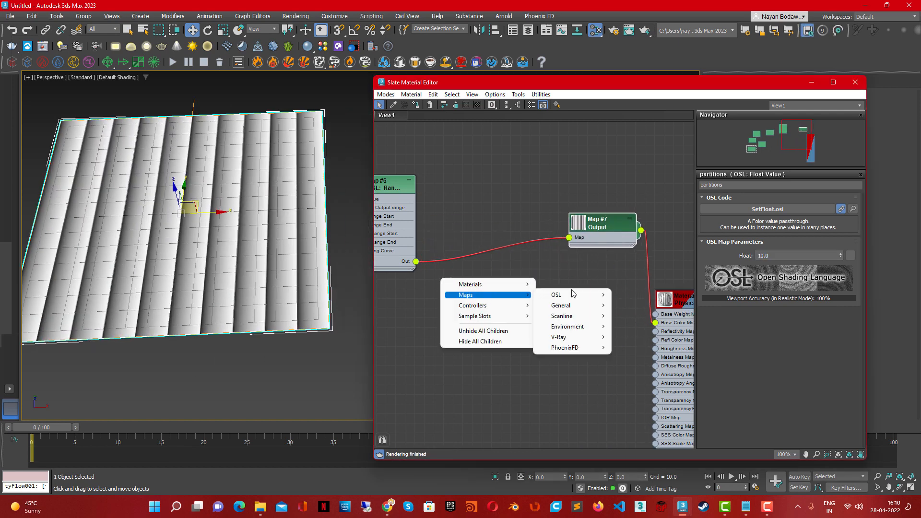
mouse_move(573, 293)
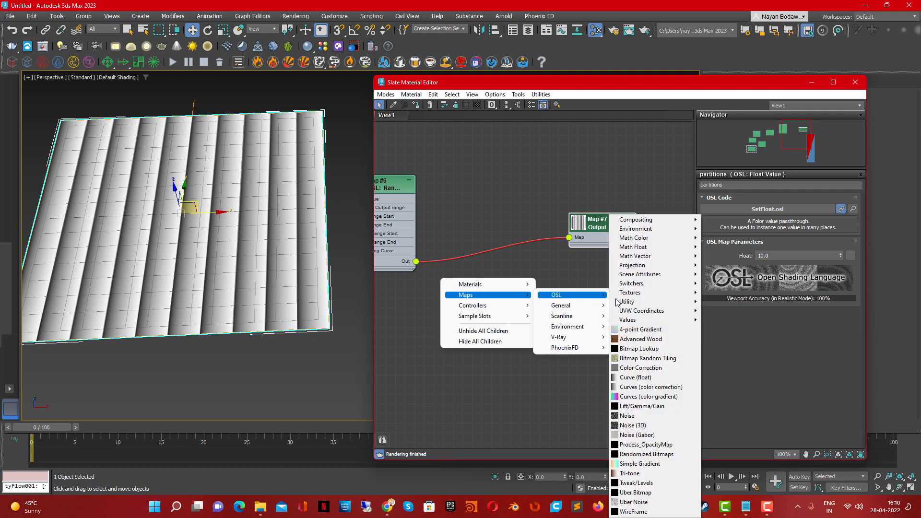
click(649, 397)
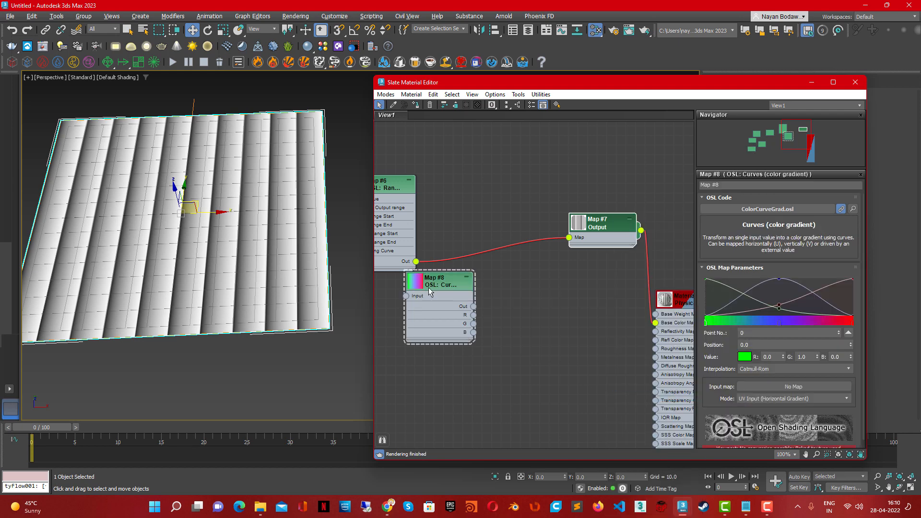
- Place the Curves (color gradient) map above the connection and route the Range/Remapper through it into the Output map
drag(432, 278, 513, 155)
middle_drag(497, 242, 540, 303)
drag(459, 321, 538, 217)
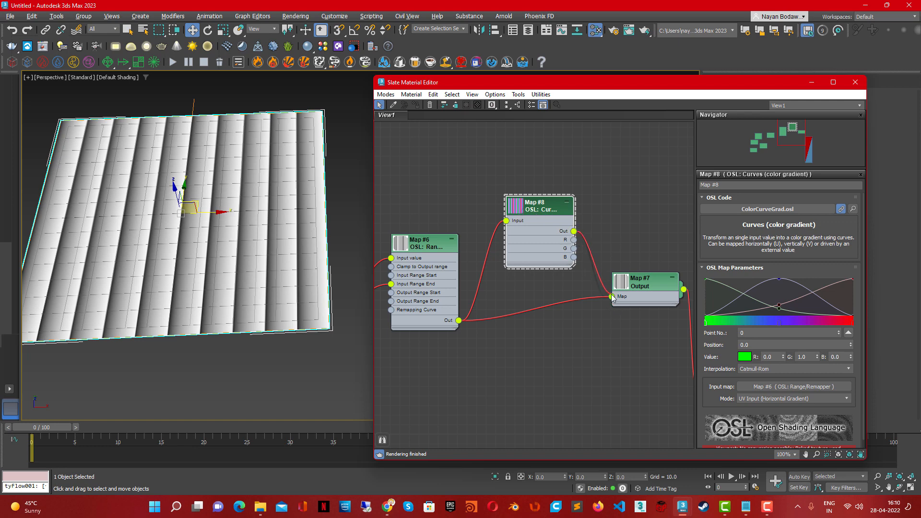
drag(612, 298, 612, 296)
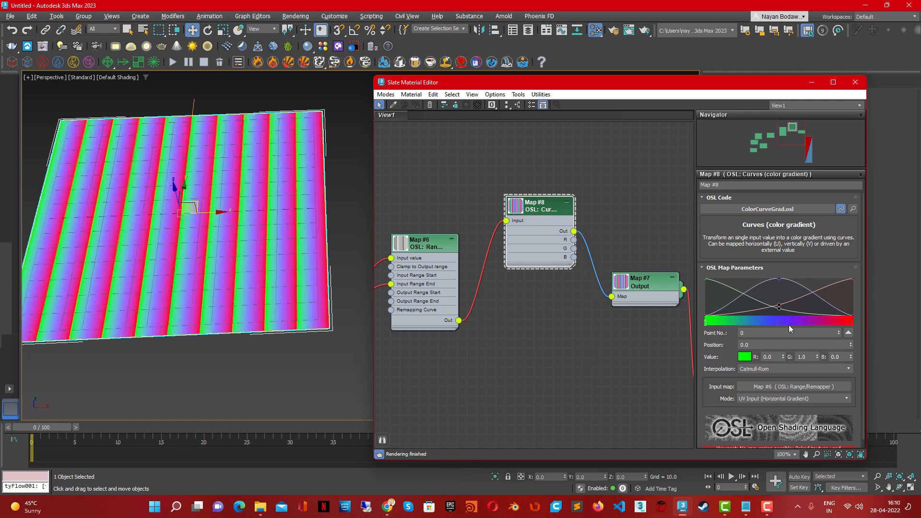
- Change the color gradient's starting point color to white
double_click(708, 325)
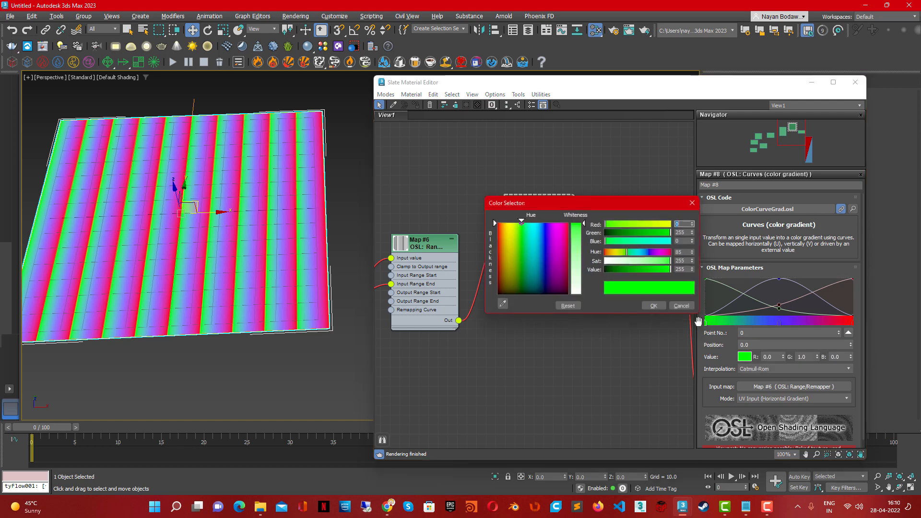
drag(671, 261, 586, 267)
click(656, 307)
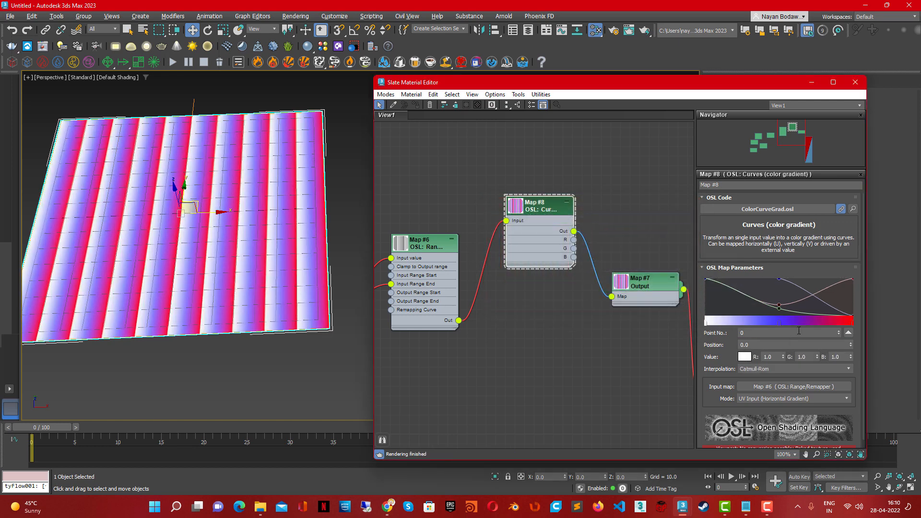
- Change the color gradient's starting point color to black
double_click(706, 325)
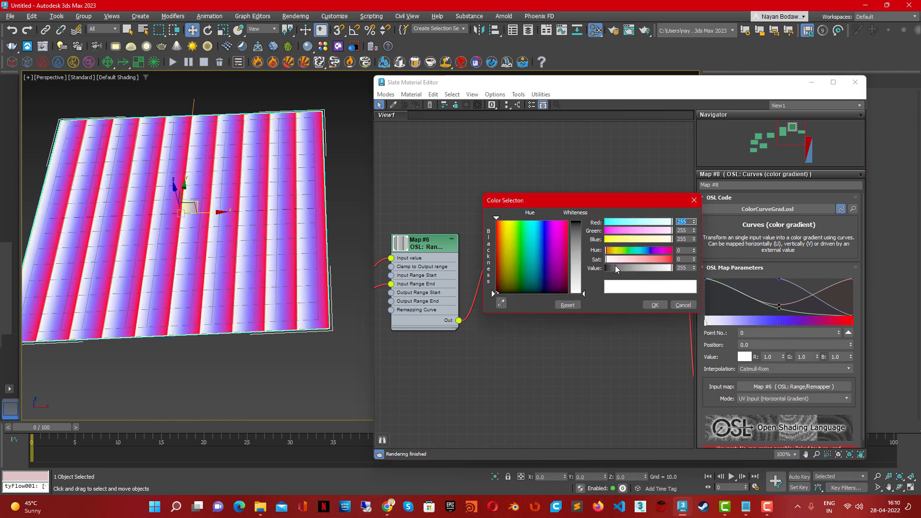
drag(615, 266, 491, 290)
click(655, 305)
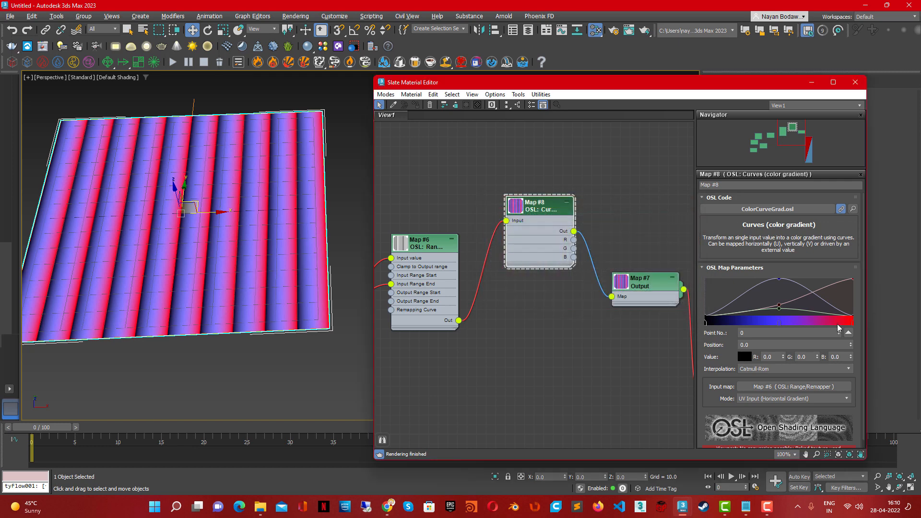
- Change the color gradient's end point color to black and its middle point color to white
double_click(853, 323)
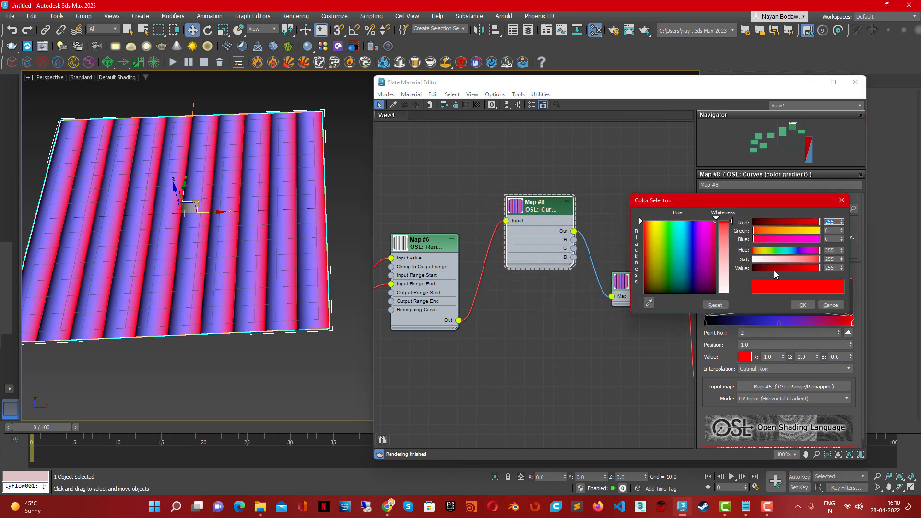
drag(774, 272, 720, 271)
click(803, 306)
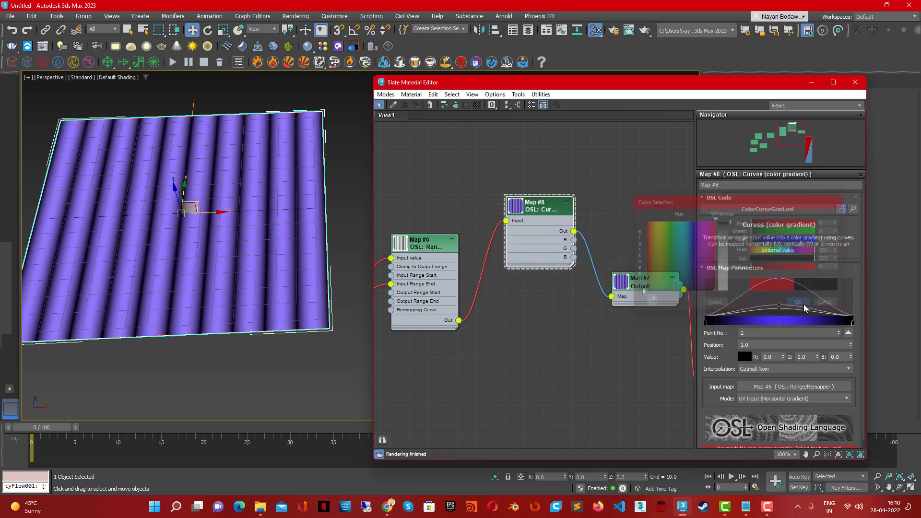
double_click(780, 322)
drag(698, 261, 679, 261)
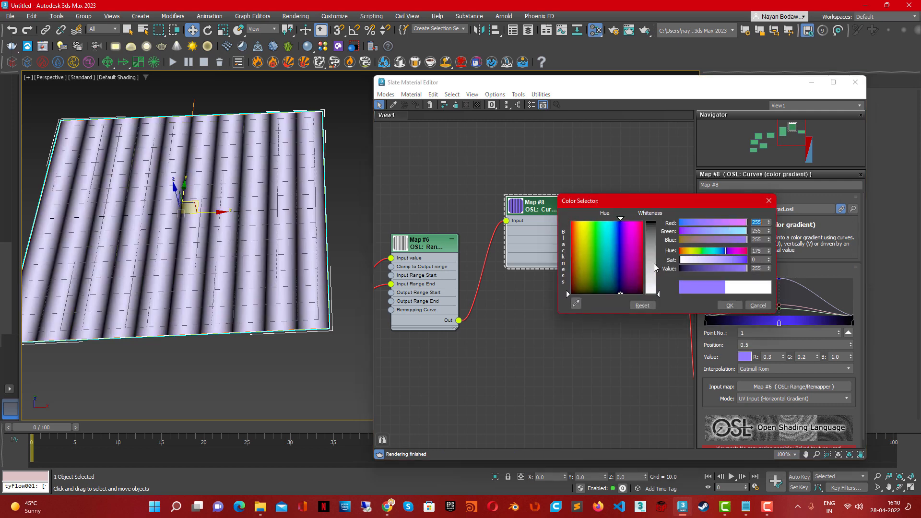
click(729, 305)
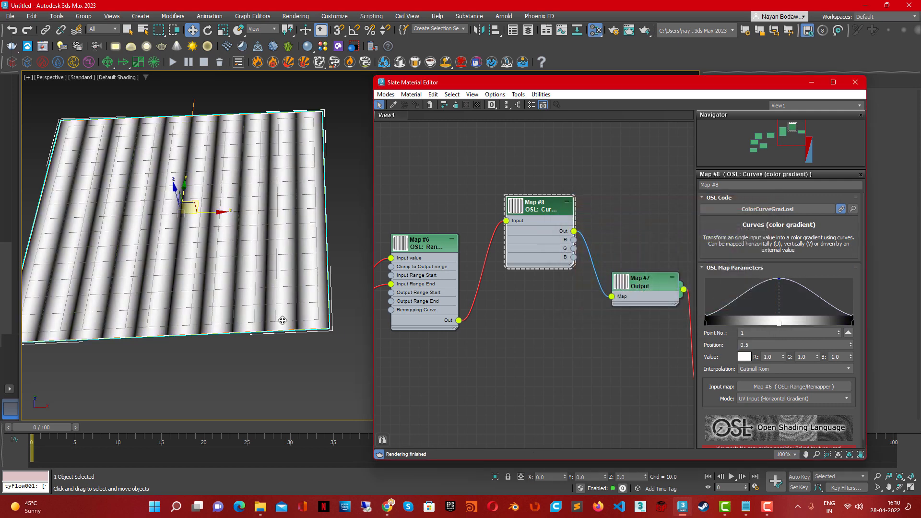
- Move the material editor clear of the modifier stack and turn the plane's Displace modifier back on
scroll(120, 143, up, 4)
alt+middle_drag(292, 277, 288, 301)
scroll(264, 257, down, 5)
alt+middle_drag(264, 256, 265, 242)
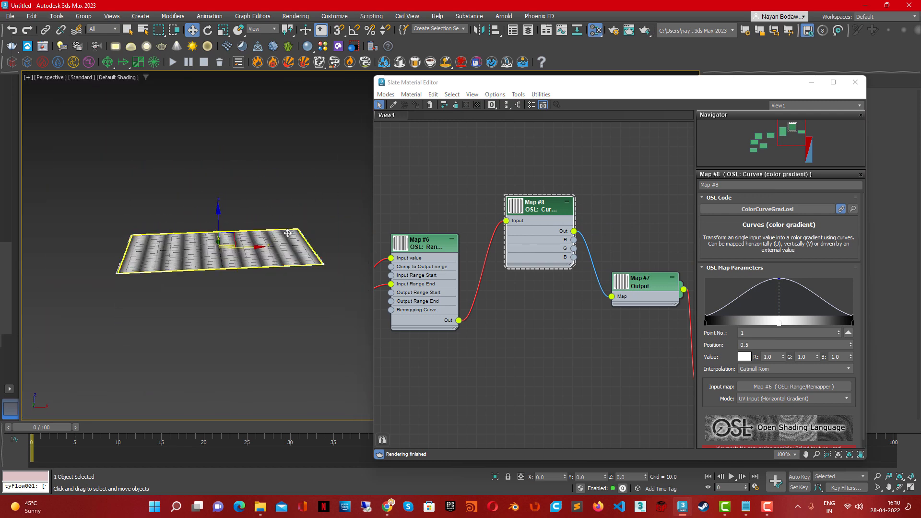
click(706, 89)
drag(707, 90, 515, 319)
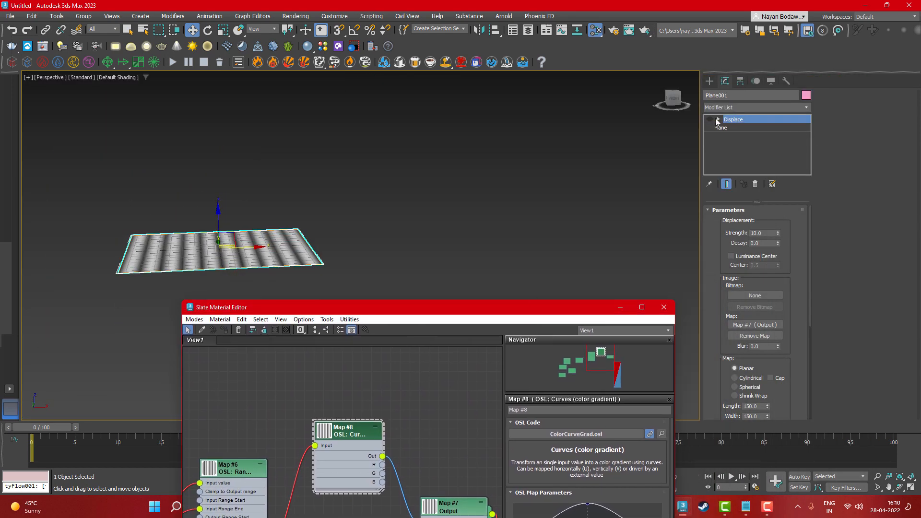
click(711, 121)
- Examine the displaced plane's wave profile in the left and front views
scroll(299, 255, up, 5)
alt+middle_drag(305, 243, 286, 237)
key(l)
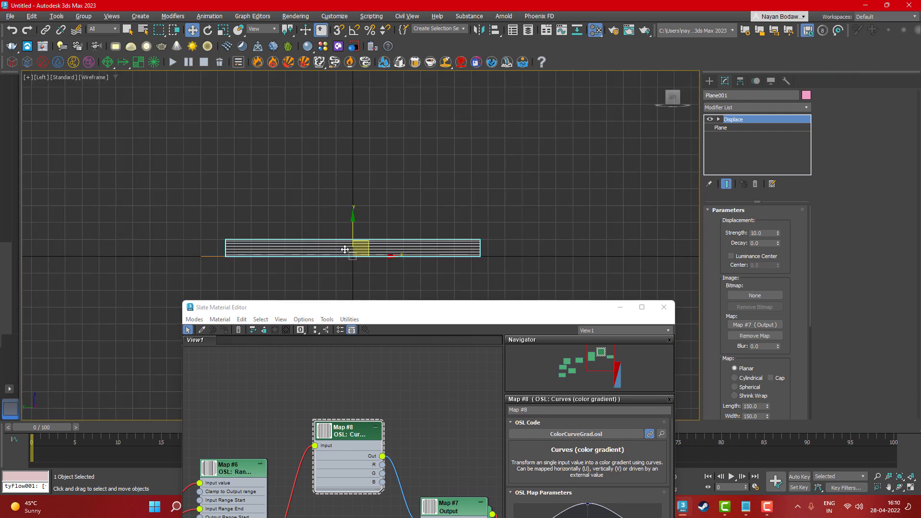
key(f)
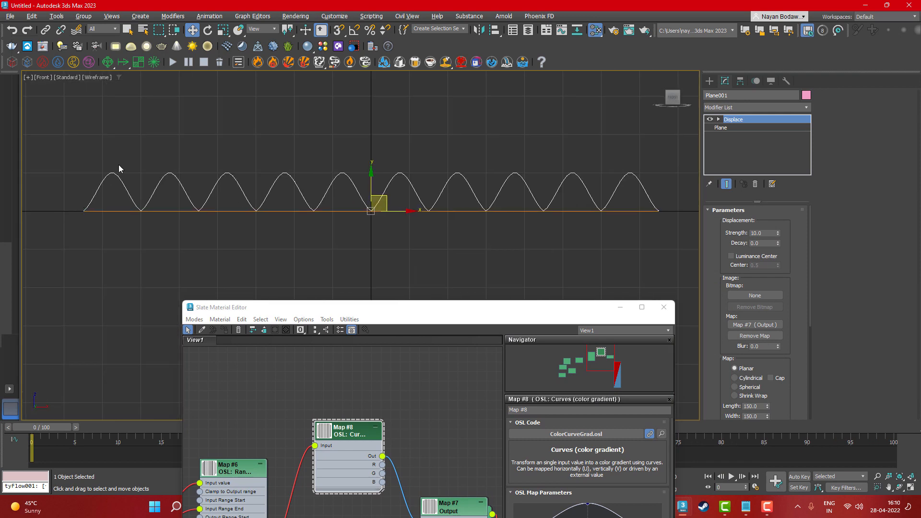
scroll(150, 195, up, 5)
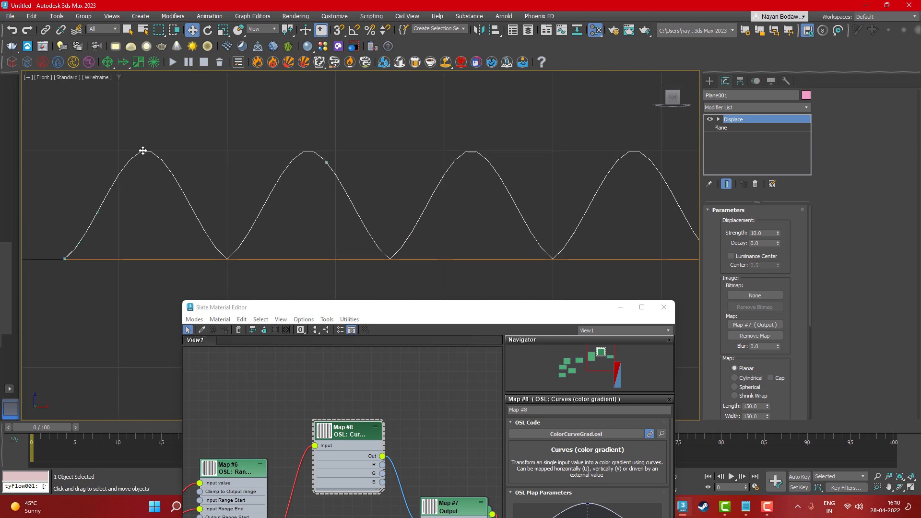
scroll(391, 233, down, 3)
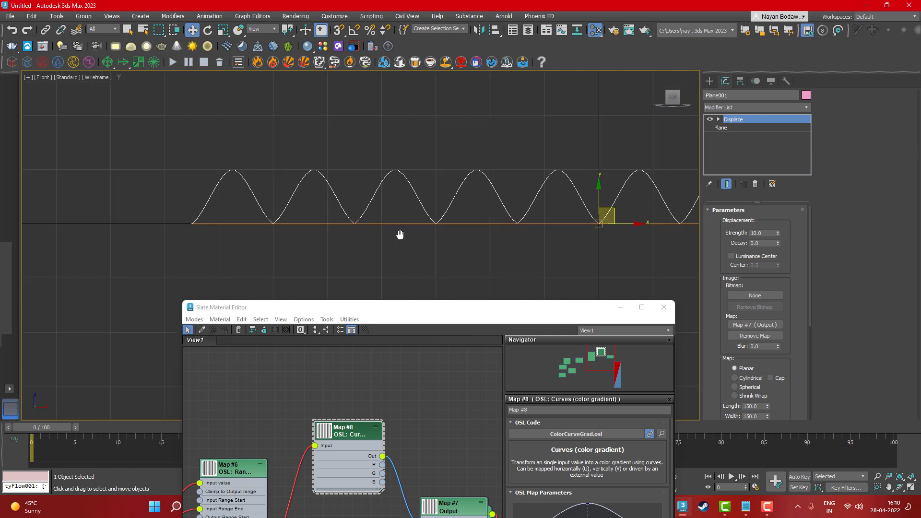
- Delete the Curves (color gradient) map, connect the Range/Remapper directly to the Output map, and shift Output away to make room
drag(496, 318, 693, 137)
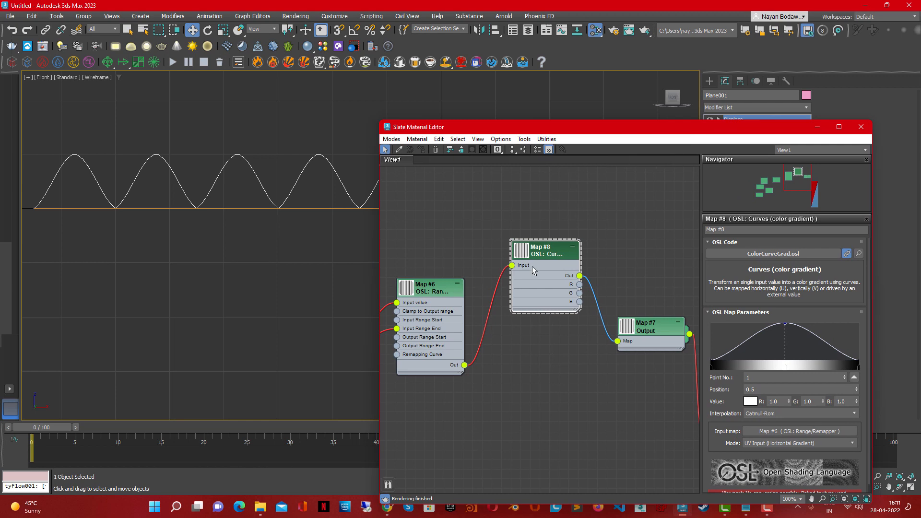
scroll(195, 273, down, 4)
scroll(251, 258, up, 4)
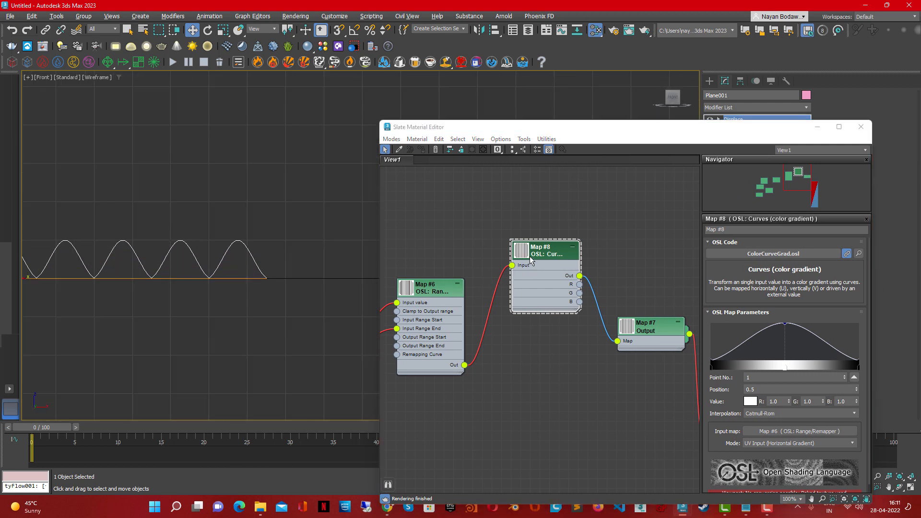
drag(531, 260, 539, 217)
key(Delete)
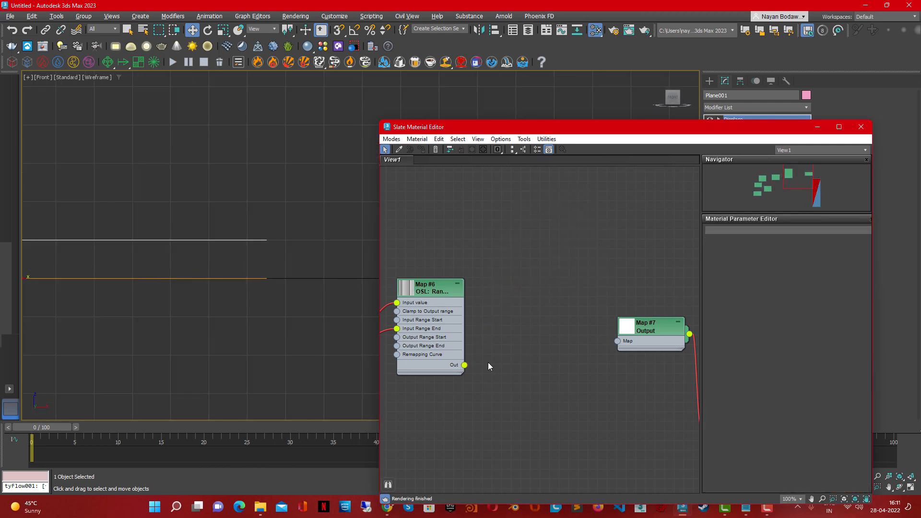
drag(618, 339, 686, 327)
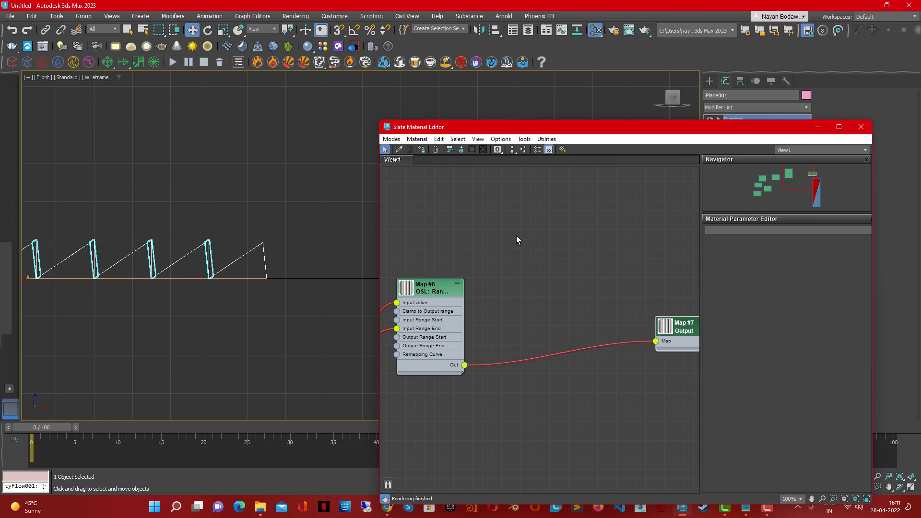
- Add an OSL SmoothStep map above the connection and feed the Range/Remapper output into its Input
right_click(516, 237)
mouse_move(546, 255)
mouse_move(636, 256)
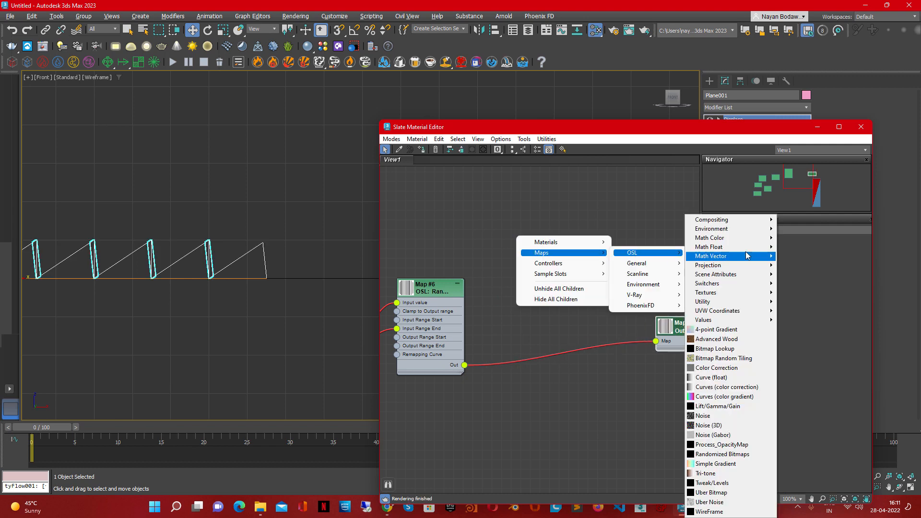
mouse_move(747, 250)
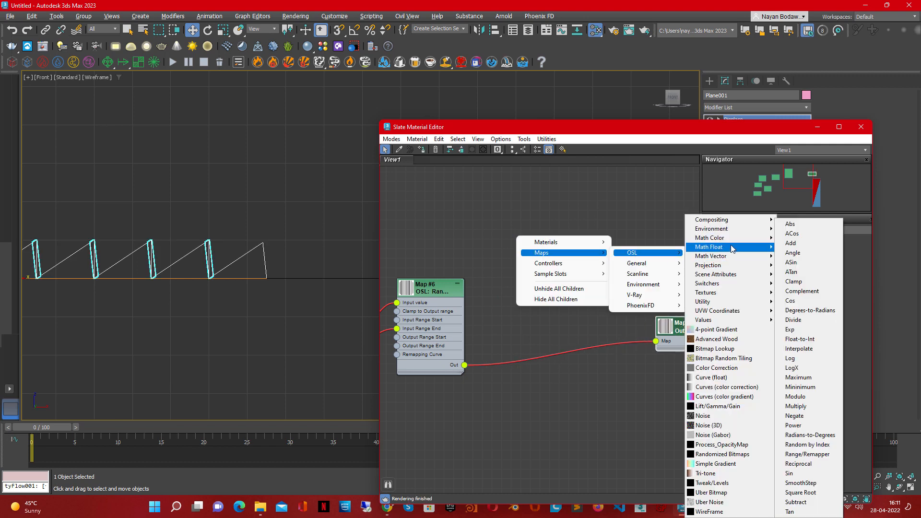
click(811, 483)
drag(523, 240, 591, 288)
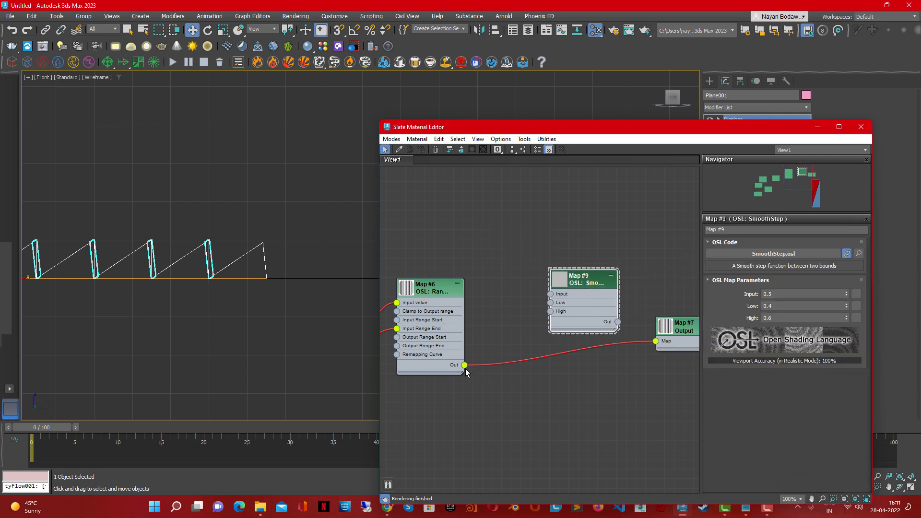
drag(545, 310, 551, 294)
drag(611, 312, 582, 292)
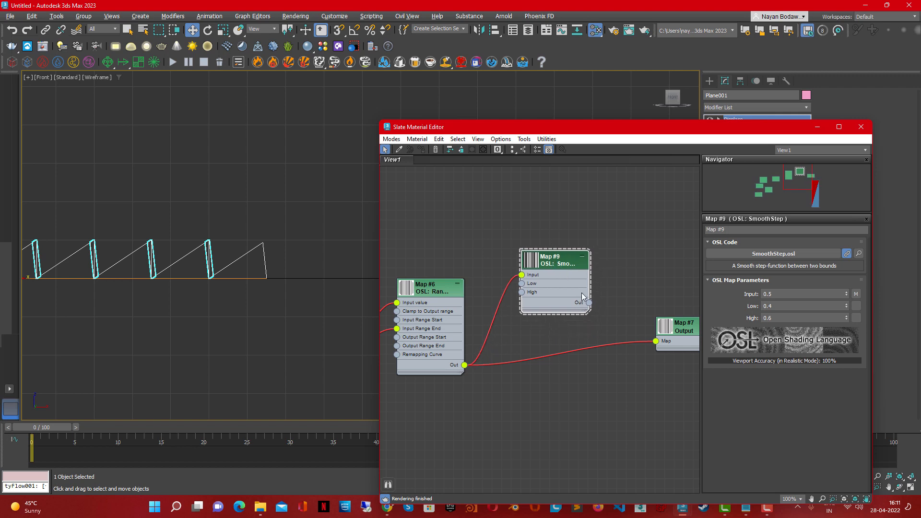
- Add a general Noise map below the Range/Remapper and check its output settings
scroll(613, 284, down, 5)
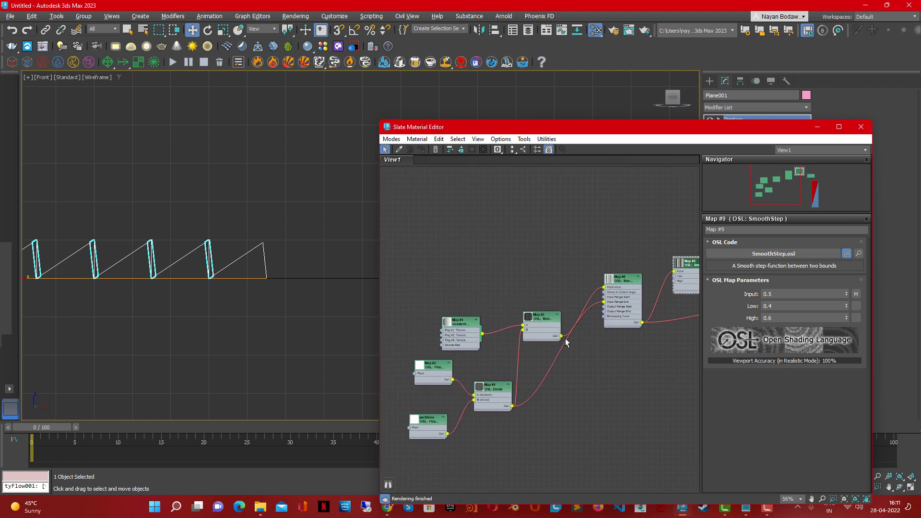
right_click(544, 324)
mouse_move(574, 342)
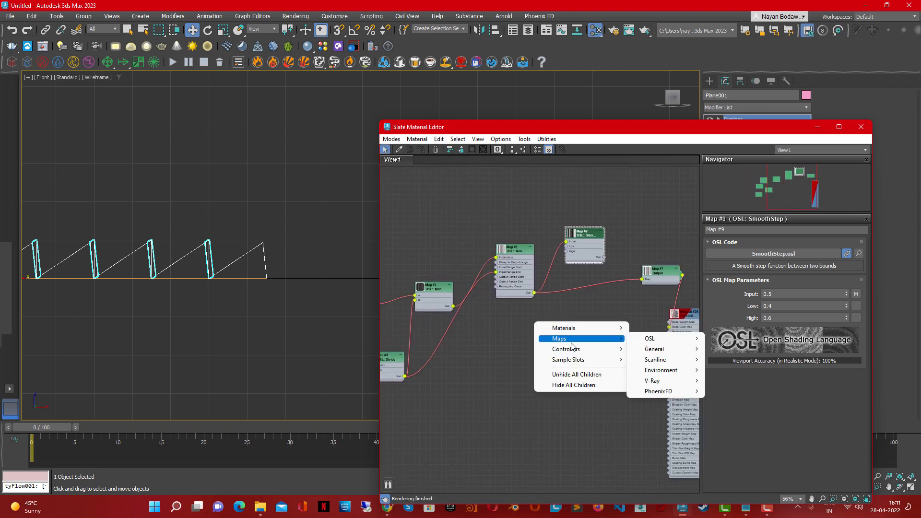
mouse_move(665, 349)
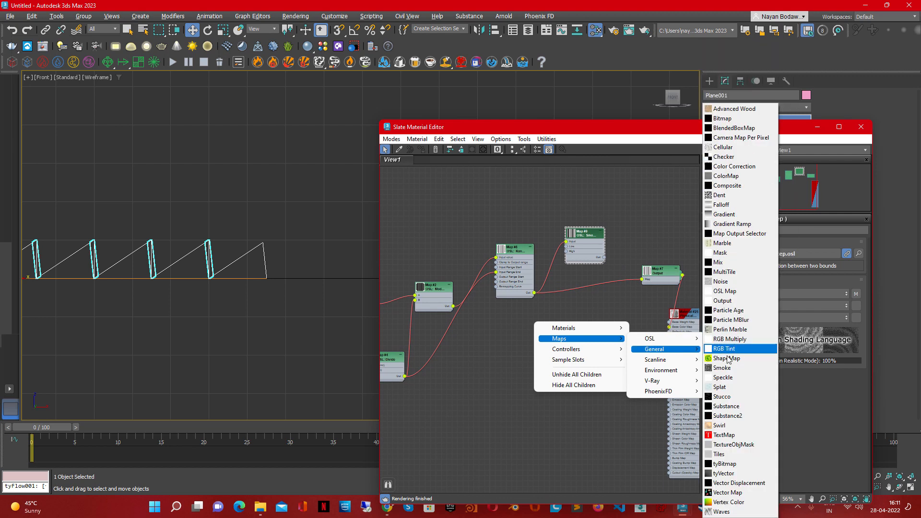
click(724, 282)
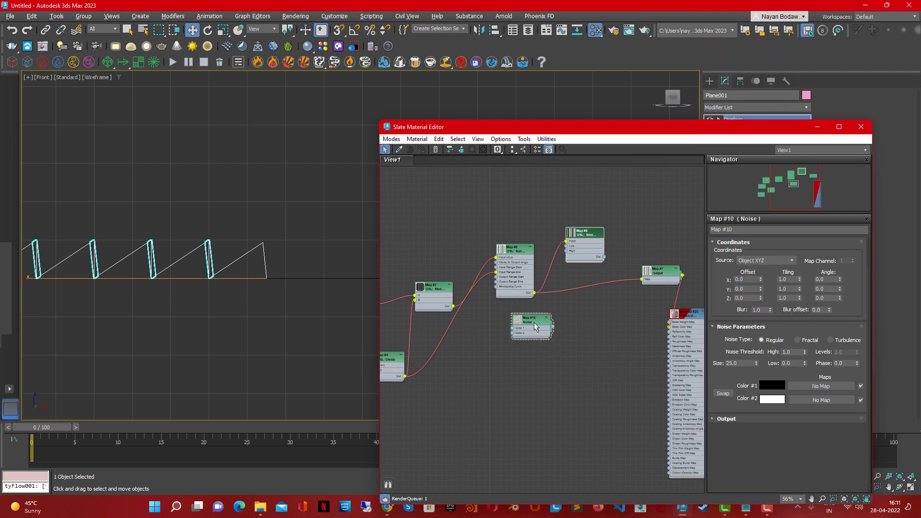
click(759, 421)
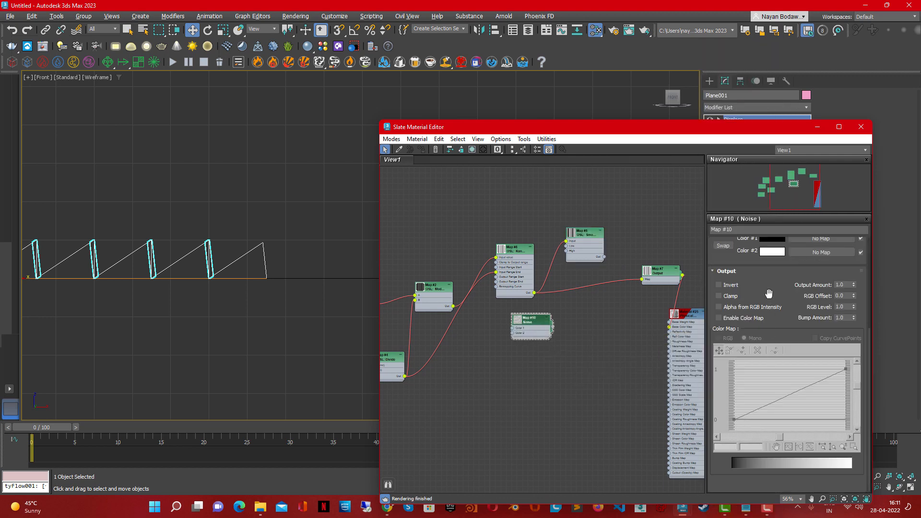
click(765, 272)
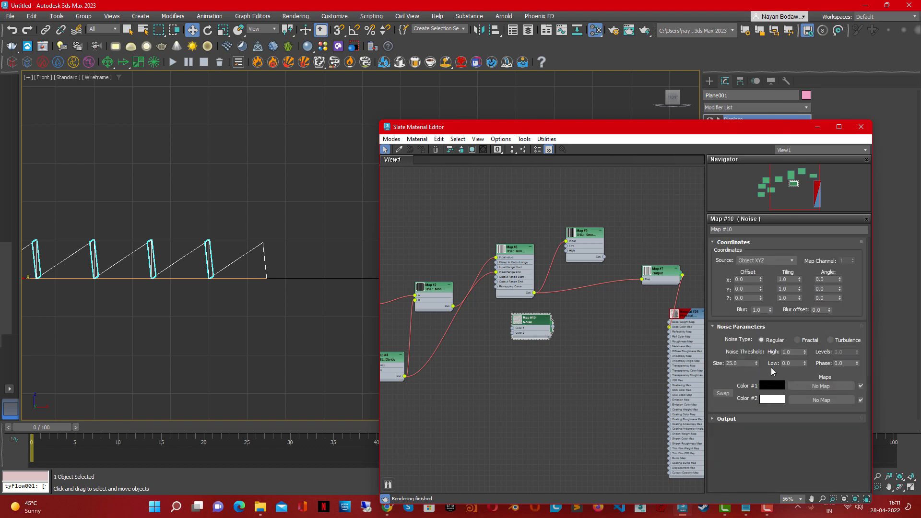
- Connect the SmoothStep output to the Output map and check the resulting profile in the front view
middle_drag(560, 294, 503, 322)
scroll(526, 265, up, 4)
double_click(530, 262)
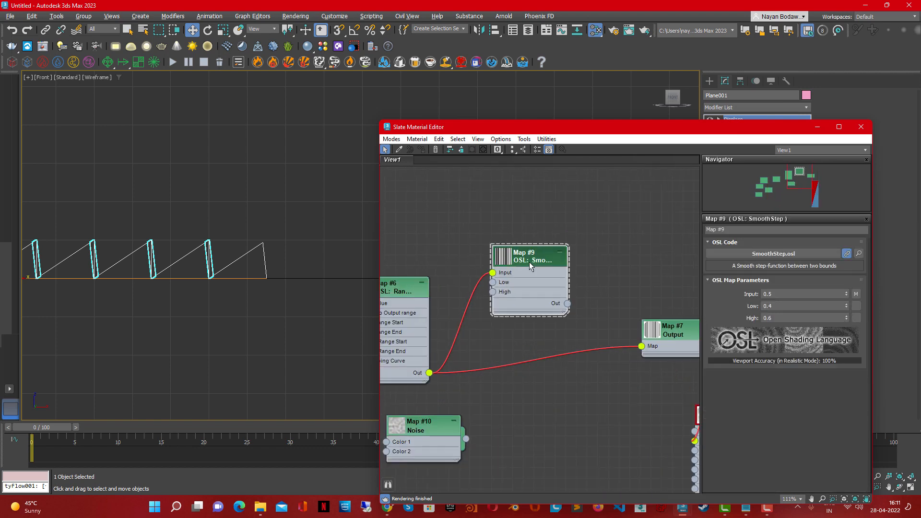
drag(636, 348, 642, 346)
middle_drag(521, 294, 596, 300)
mouse_move(252, 247)
middle_down()
mouse_move(284, 292)
mouse_move(248, 253)
middle_up()
scroll(284, 292, up, 4)
scroll(248, 254, down, 4)
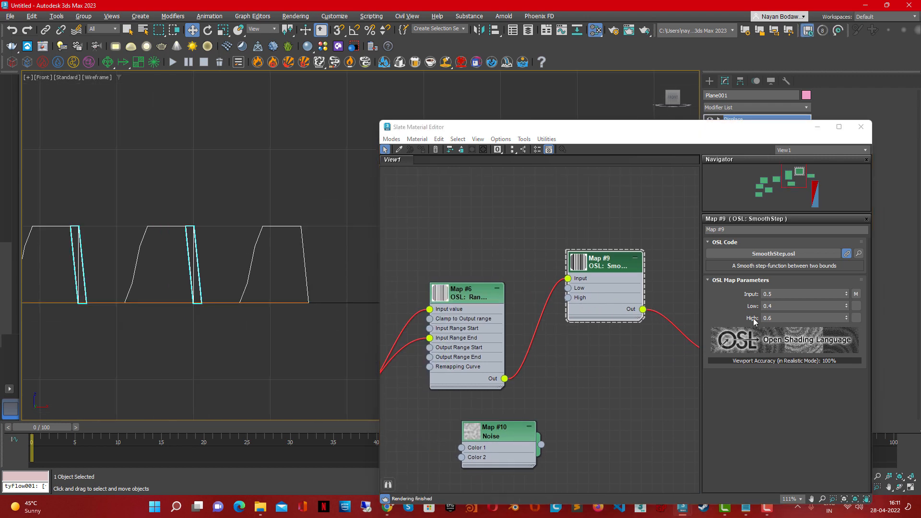
- Set the SmoothStep map's Input to 0.0, Low to 0.1 and High to 0.15
click(779, 305)
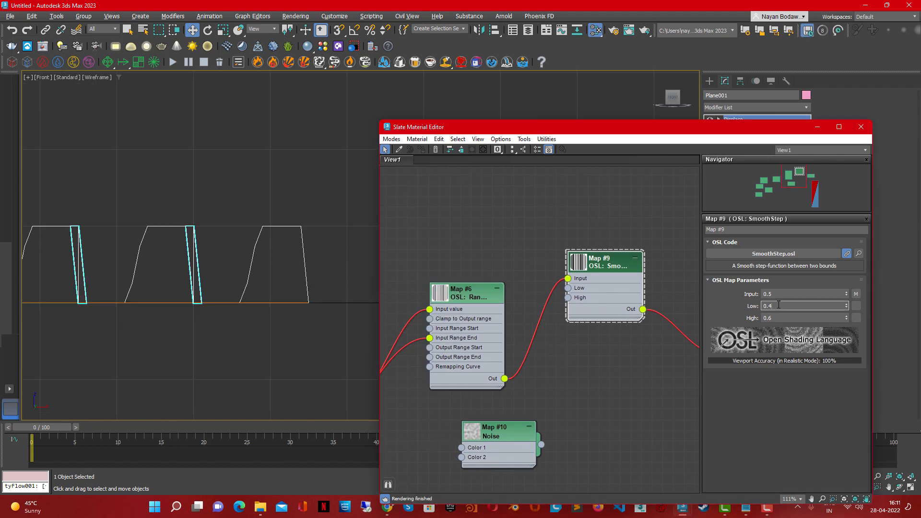
right_click(846, 296)
click(781, 305)
text(0.1)
key(Return)
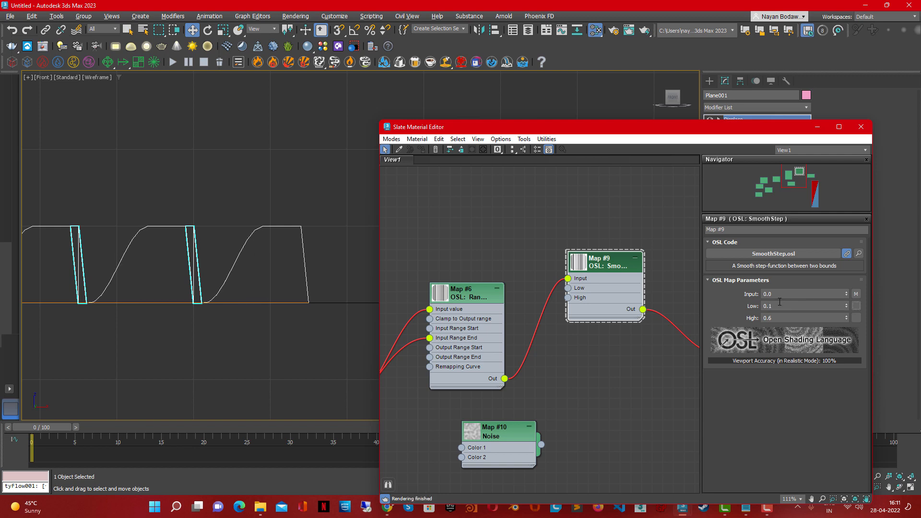
click(779, 319)
text(0.15)
key(Return)
- Examine the displaced strips on the plane from several angles in the perspective view
click(230, 269)
key(p)
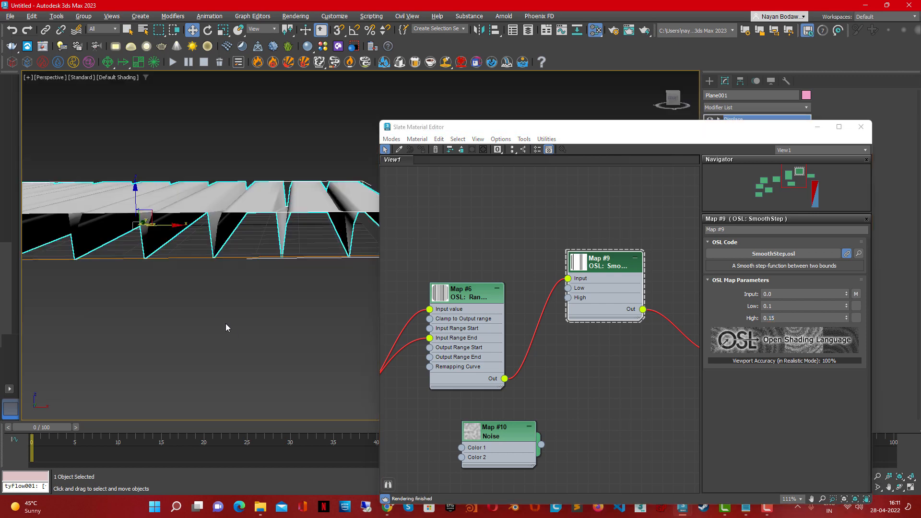
scroll(248, 273, down, 4)
alt+middle_drag(249, 274, 255, 290)
mouse_move(255, 290)
middle_down()
mouse_move(244, 303)
mouse_move(187, 312)
mouse_move(283, 303)
middle_up()
key(F4)
key(F4)
scroll(166, 312, up, 3)
mouse_move(167, 312)
alt+middle_down()
mouse_move(197, 361)
mouse_move(115, 329)
mouse_move(181, 349)
mouse_move(251, 303)
mouse_move(292, 293)
alt+middle_up()
scroll(293, 293, down, 2)
middle_drag(293, 293, 238, 302)
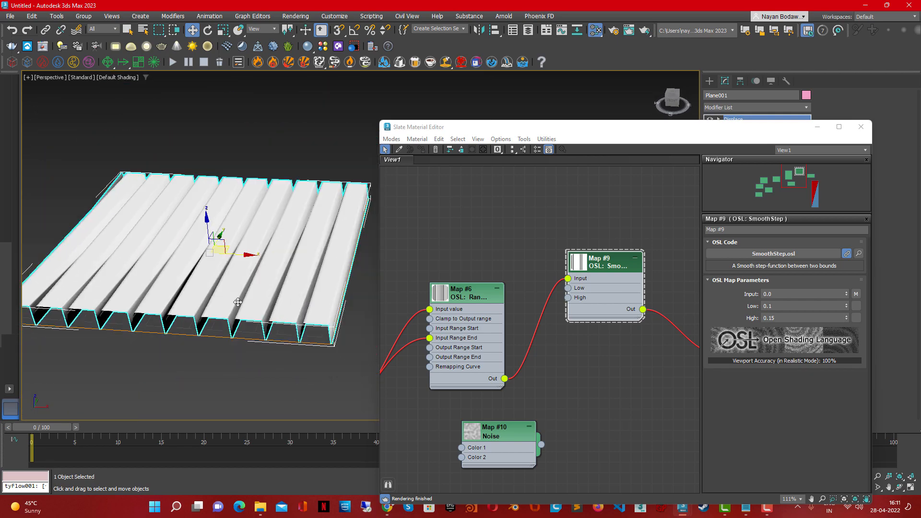
- Set the base plane's length segments to 150 beneath the Displace modifier
drag(754, 135, 528, 338)
click(739, 128)
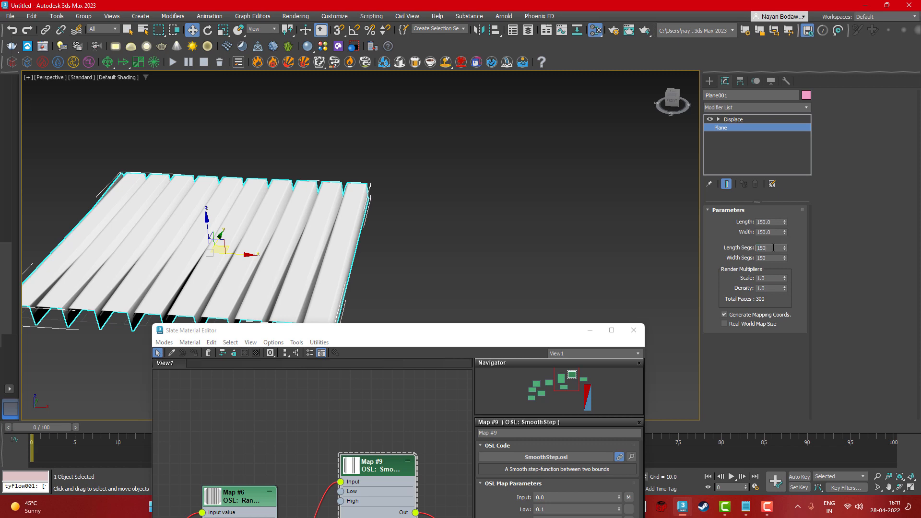
key(Return)
middle_drag(219, 287, 311, 247)
- Remove the connection between the Output map and the physical material's Base Color Map
drag(403, 331, 710, 85)
middle_drag(737, 272, 563, 236)
drag(676, 369, 676, 368)
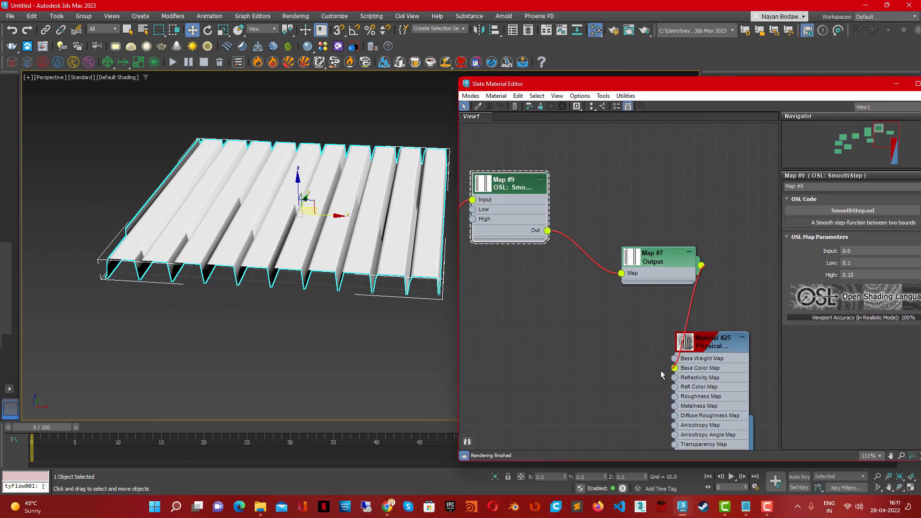
key(Delete)
- Examine the untextured displaced plane and its grooves in the perspective and top views
scroll(271, 271, up, 4)
middle_drag(309, 232, 269, 280)
scroll(278, 269, down, 8)
scroll(289, 264, up, 7)
scroll(289, 264, down, 6)
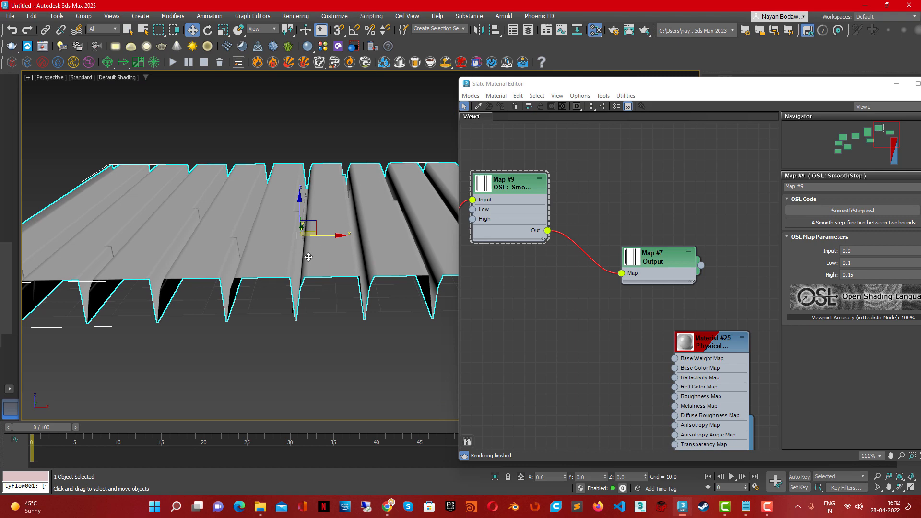
key(t)
scroll(333, 353, up, 5)
middle_drag(333, 353, 323, 319)
key(p)
middle_drag(346, 265, 292, 270)
middle_drag(449, 269, 332, 276)
- Move the gradient map farther from the Modulo map to free space between them
middle_drag(568, 321, 672, 310)
middle_drag(617, 297, 714, 279)
middle_drag(579, 308, 728, 294)
scroll(728, 295, down, 2)
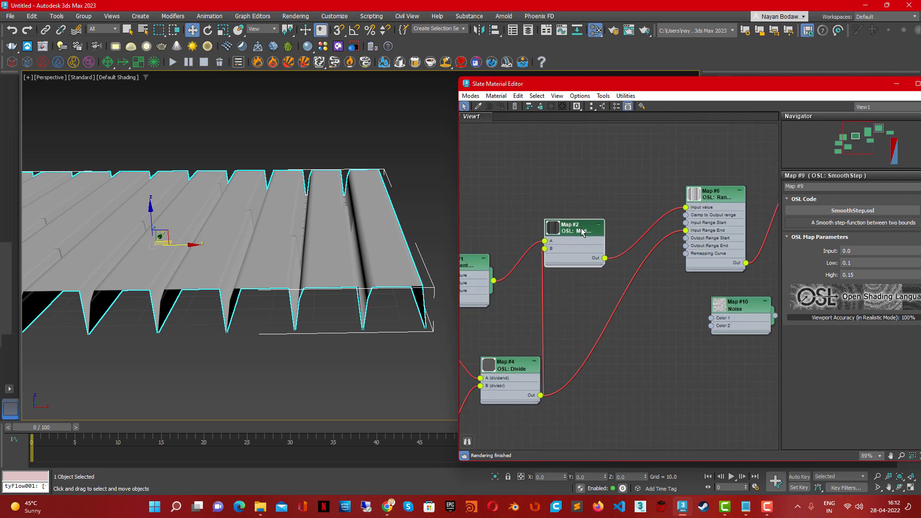
middle_drag(566, 344, 683, 298)
drag(571, 223, 536, 172)
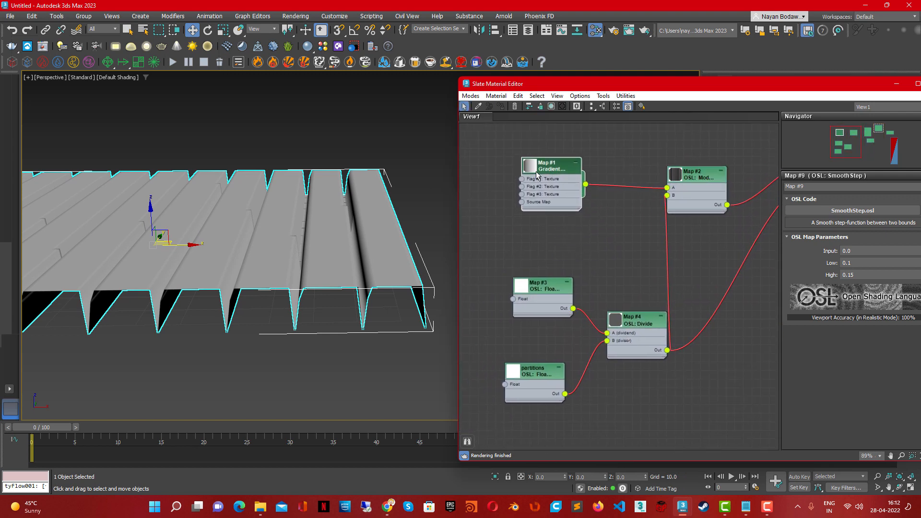
- Move the Divide map up, closer beneath the Modulo map's input connection
middle_drag(554, 193, 494, 196)
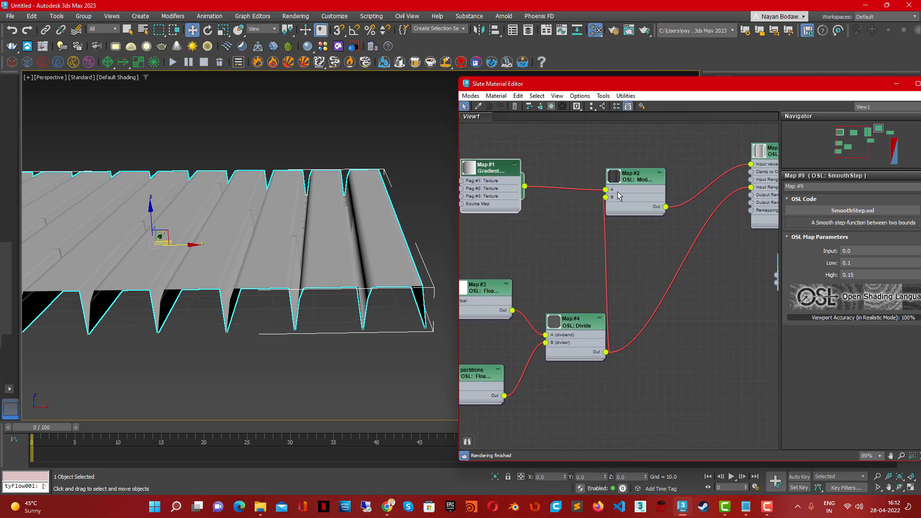
drag(636, 182, 644, 182)
middle_drag(577, 281, 628, 245)
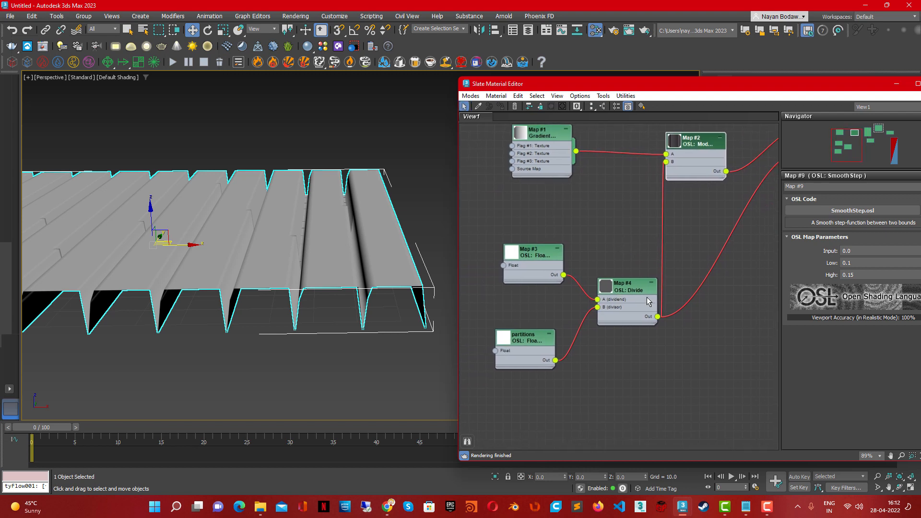
middle_drag(647, 298, 588, 322)
drag(573, 293, 556, 250)
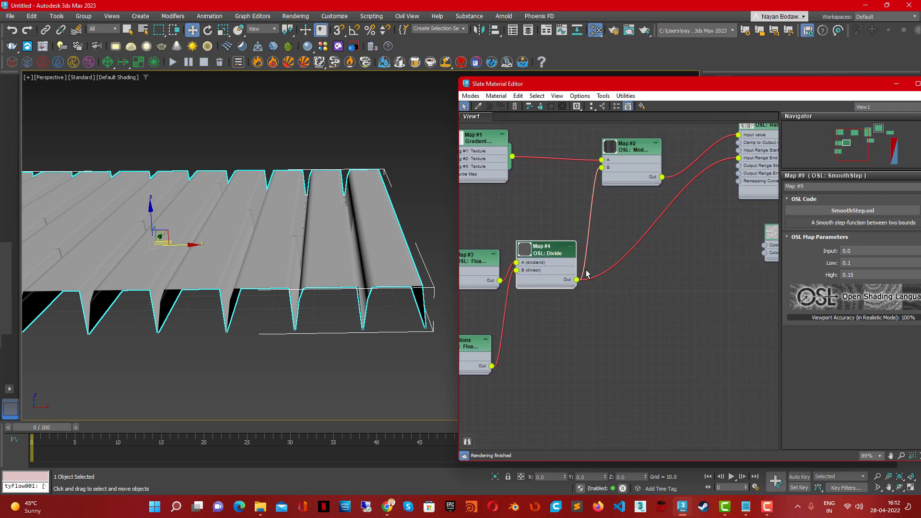
middle_drag(603, 173, 533, 224)
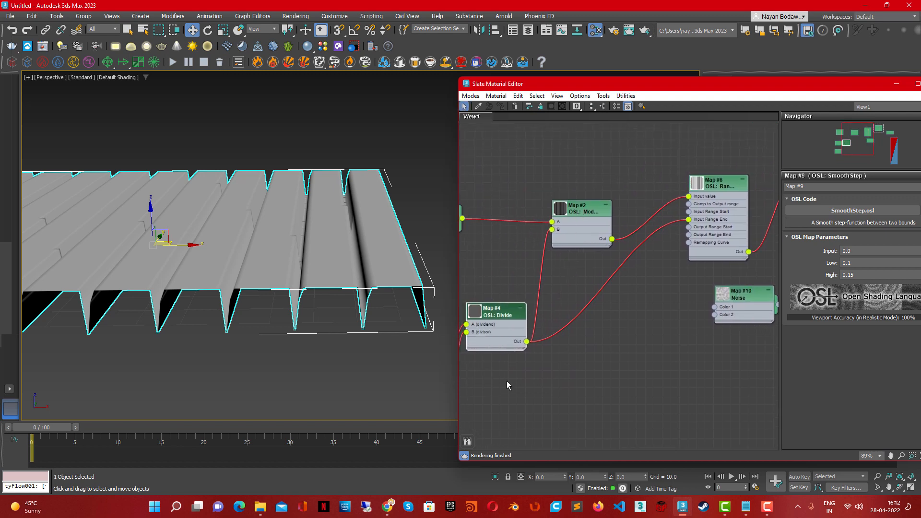
- Examine the parameters of the partitions, Range/Remapper and SmoothStep maps and the displaced plane in the perspective view
middle_drag(508, 385, 621, 323)
click(540, 355)
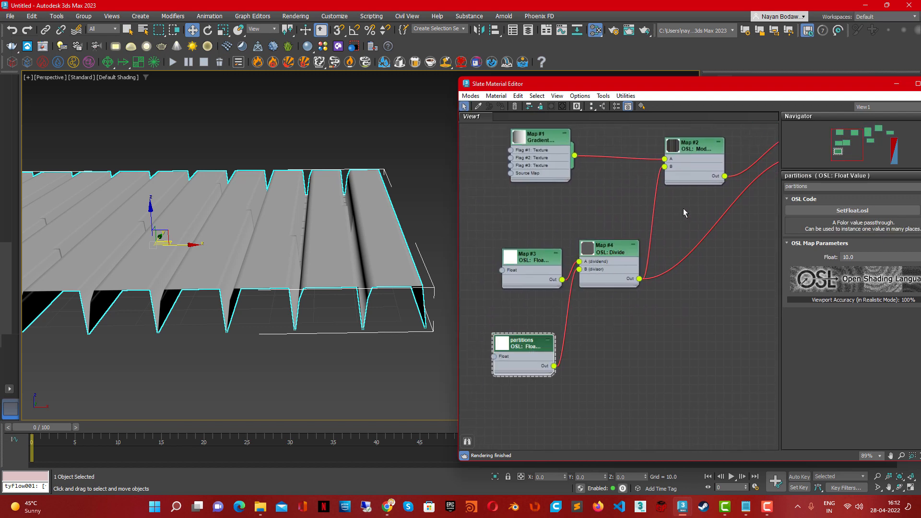
middle_drag(685, 213, 536, 298)
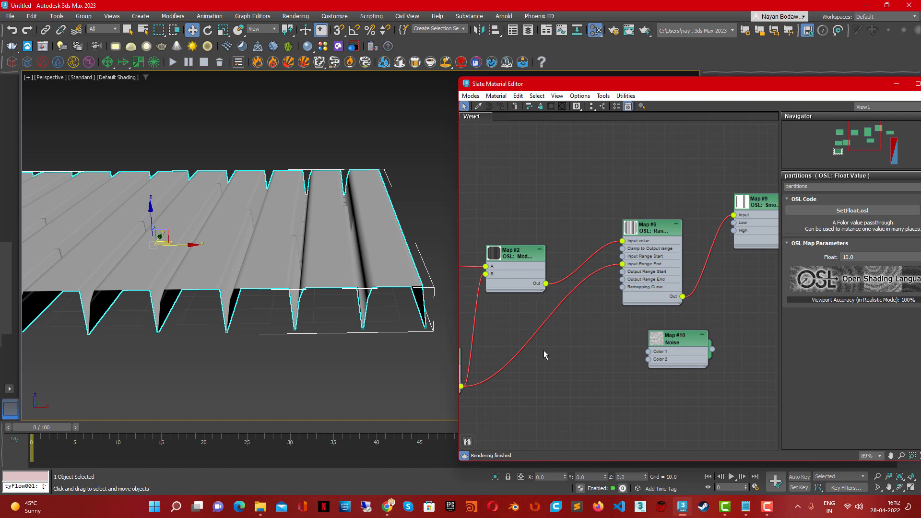
middle_drag(472, 391, 545, 355)
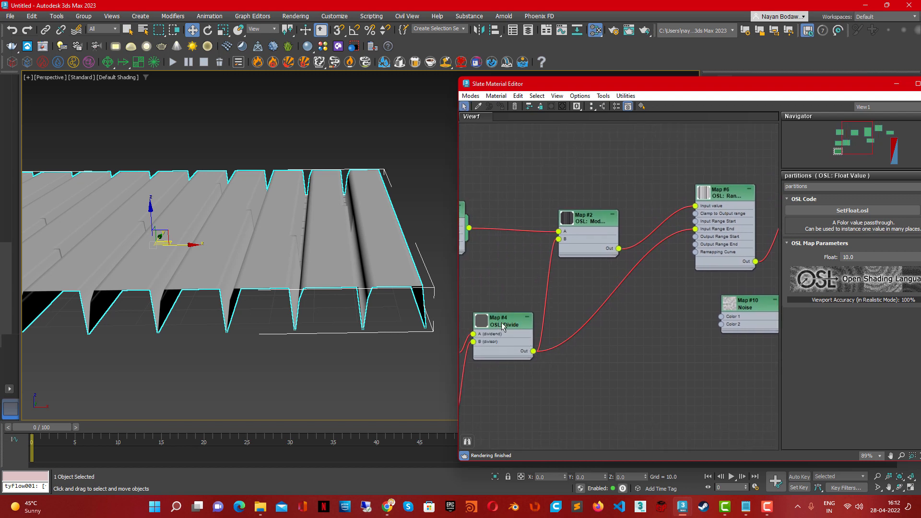
middle_drag(699, 237, 619, 256)
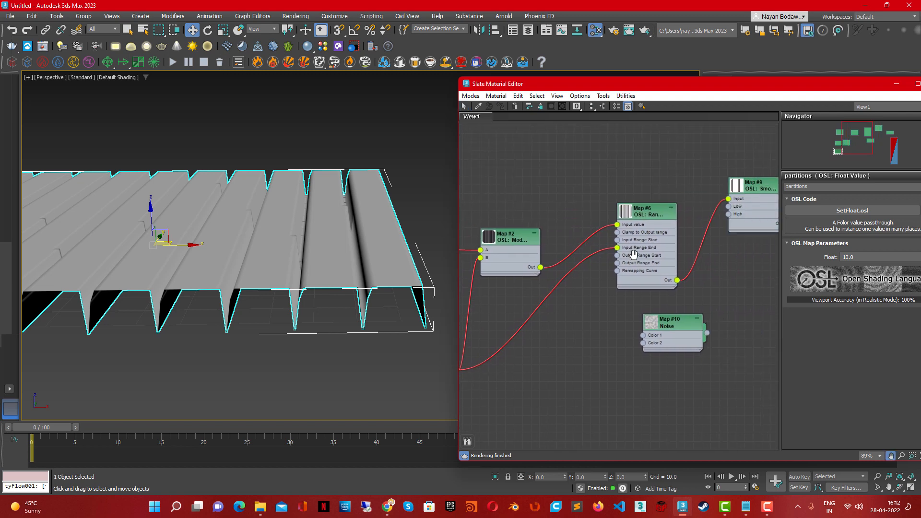
click(646, 218)
click(844, 263)
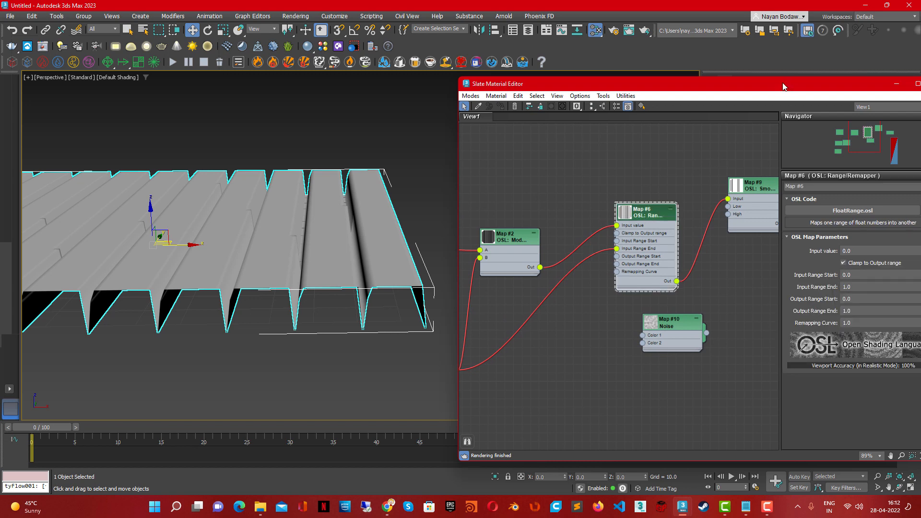
drag(783, 87, 734, 58)
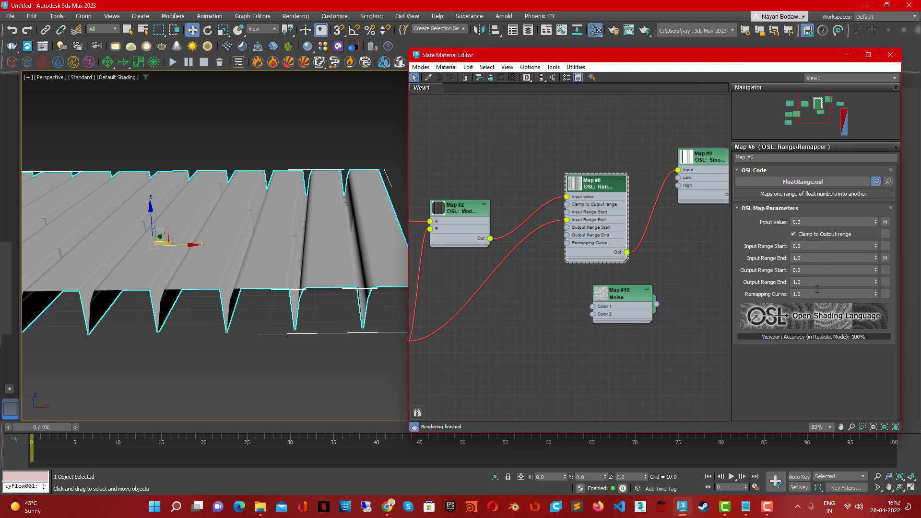
middle_drag(648, 252, 491, 289)
click(549, 197)
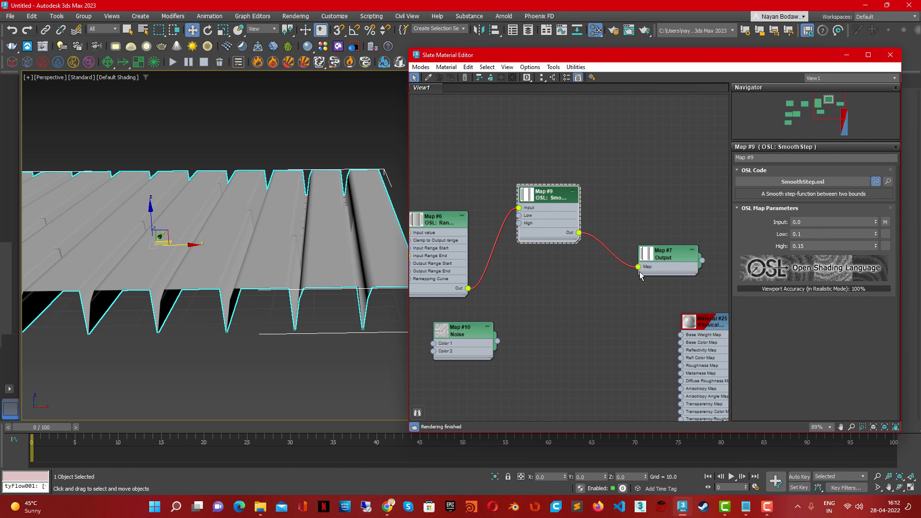
alt+middle_drag(329, 254, 233, 286)
scroll(297, 304, down, 5)
scroll(261, 280, up, 3)
scroll(259, 291, up, 4)
scroll(260, 291, down, 6)
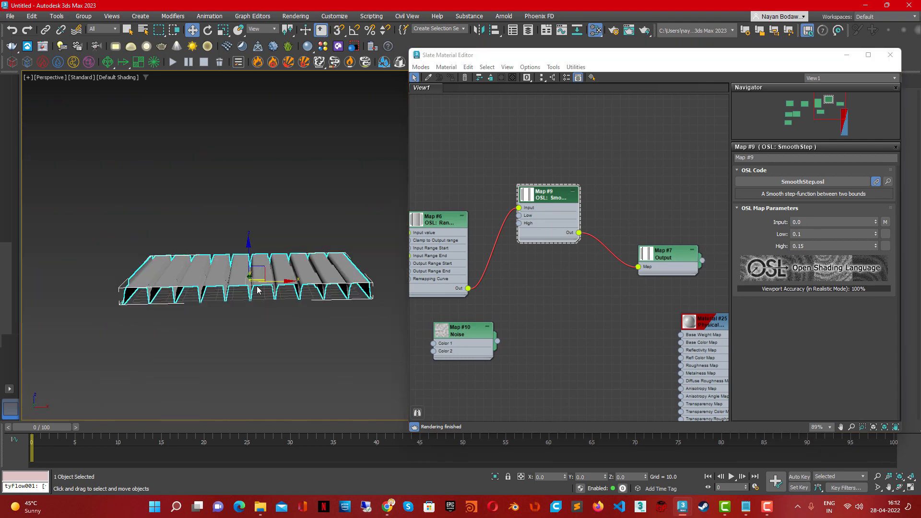
- Move the Output map farther from the Range/Remapper map and raise the SmoothStep map to free space between them
middle_drag(598, 238, 486, 210)
click(567, 240)
drag(566, 236, 648, 252)
middle_drag(493, 274, 610, 320)
drag(553, 211, 553, 136)
middle_drag(505, 315, 473, 300)
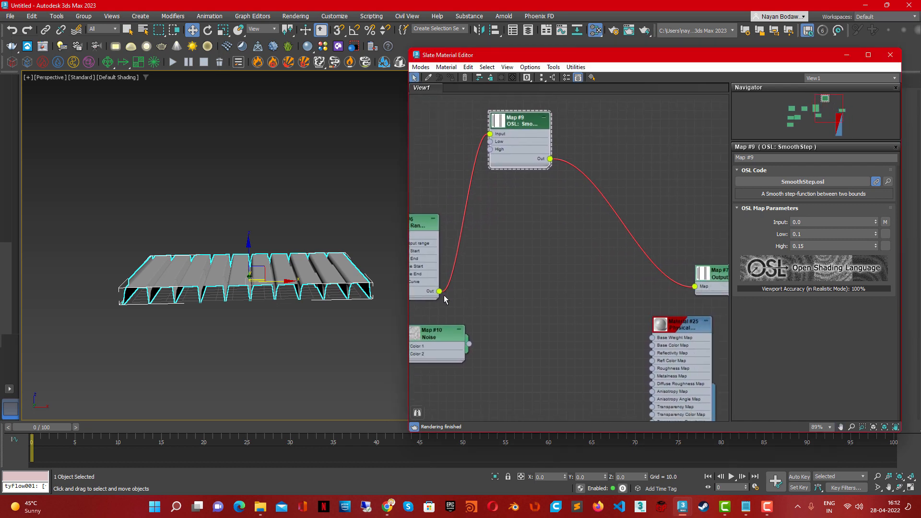
- Connect the Range/Remapper map's output directly to the Output map, bypassing the SmoothStep map
drag(439, 291, 692, 287)
click(436, 299)
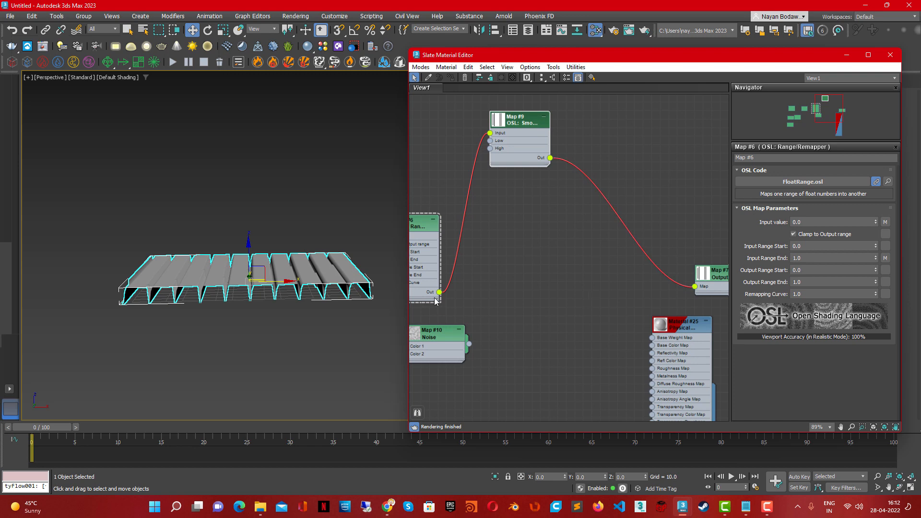
drag(569, 311, 694, 289)
- Add an OSL Clamp map fed by the Range/Remapper map and connect its output to the Output map
right_click(559, 238)
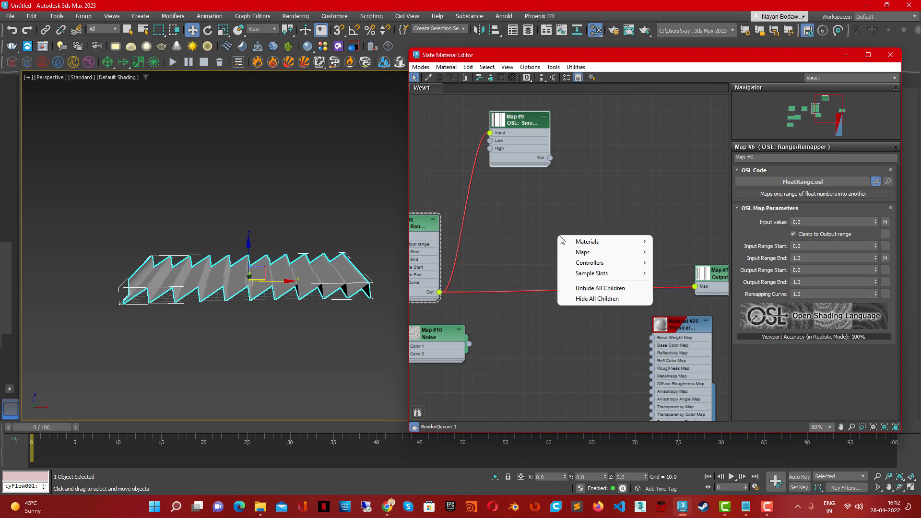
mouse_move(606, 257)
mouse_move(688, 295)
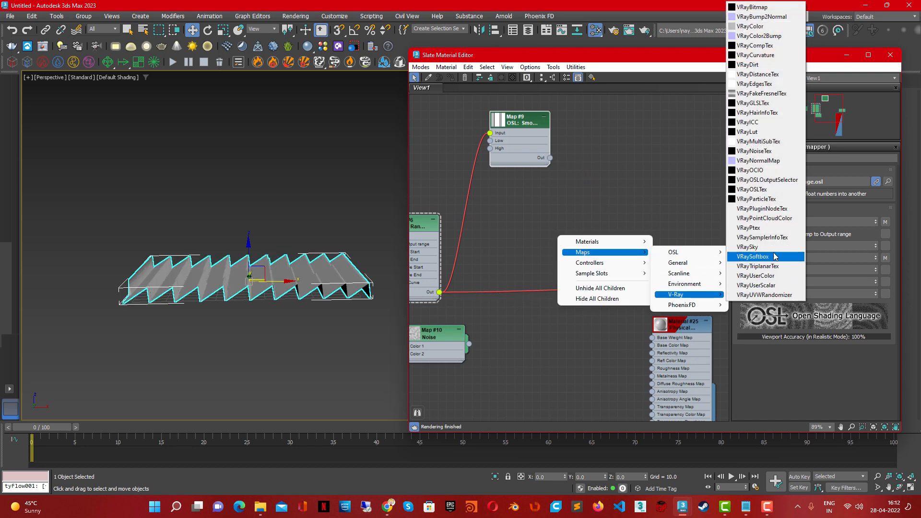
mouse_move(691, 253)
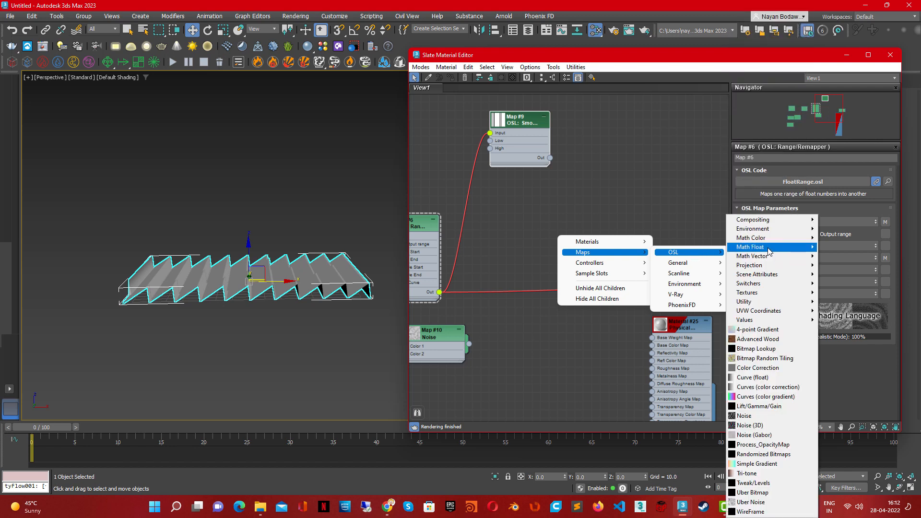
mouse_move(770, 249)
click(839, 282)
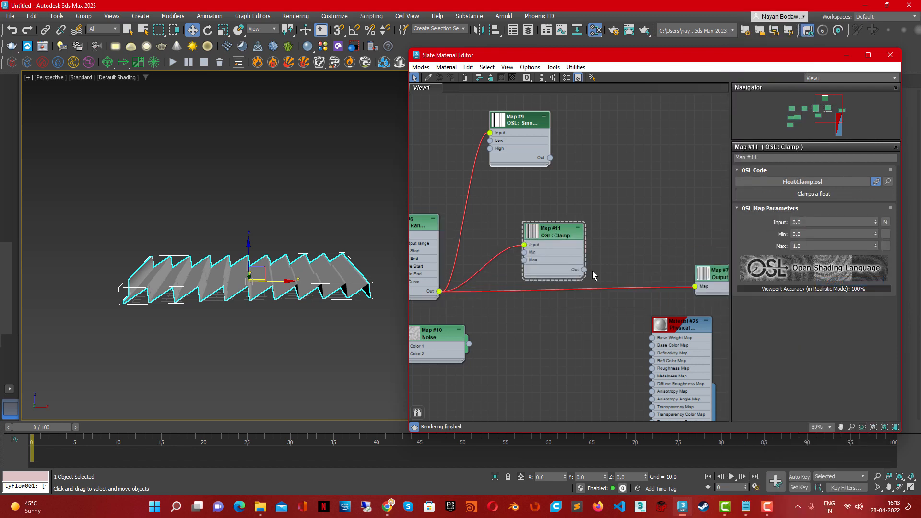
drag(588, 276, 695, 286)
- Set the Clamp map's Max to 0.5 and Min to 0.3 while checking the plane's profile in the front view
scroll(336, 285, up, 2)
alt+middle_drag(337, 284, 319, 293)
key(f)
scroll(325, 292, down, 4)
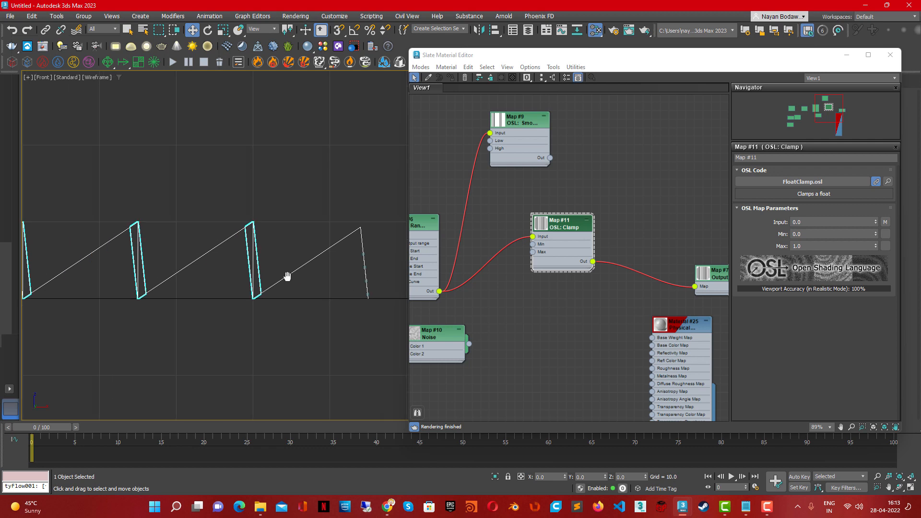
scroll(318, 272, up, 6)
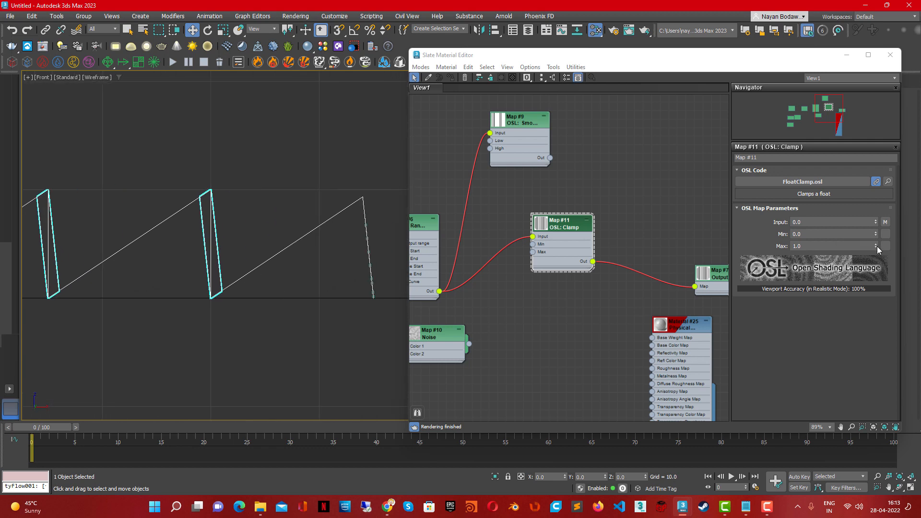
drag(877, 248, 875, 272)
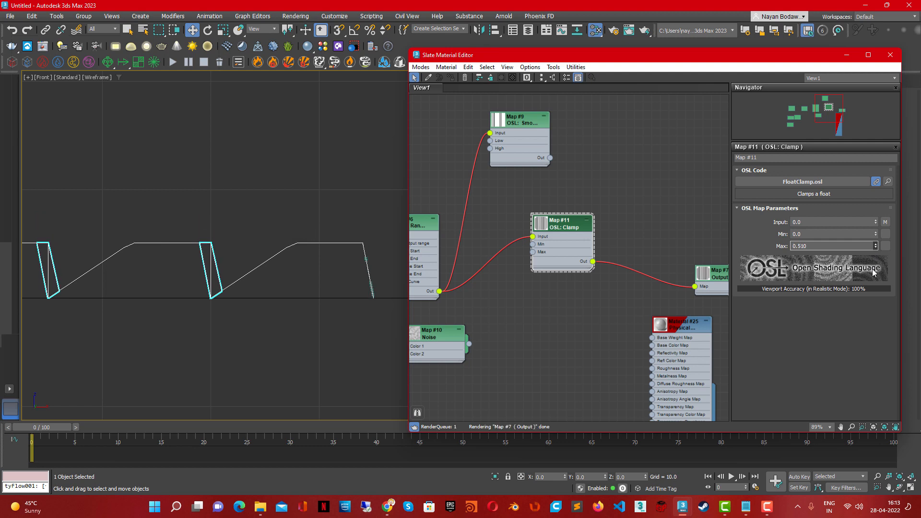
key(Return)
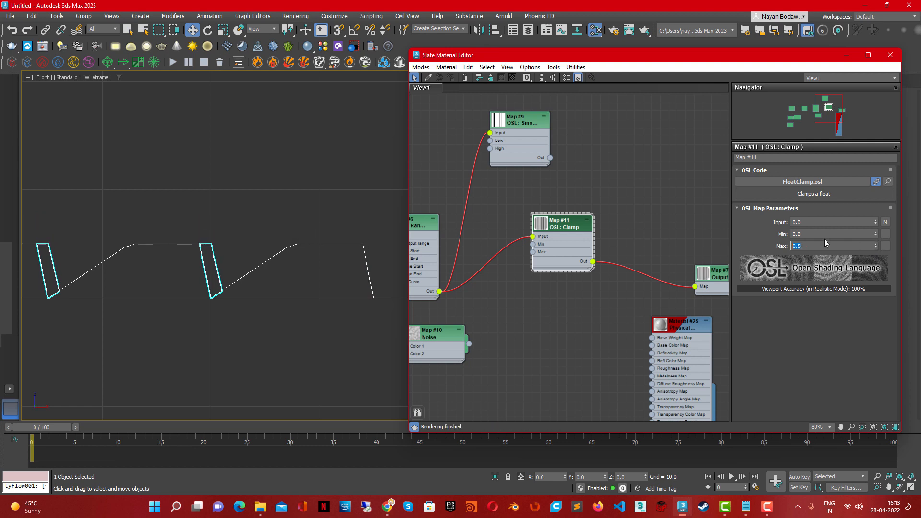
drag(877, 234, 876, 221)
- Examine the clamped corrugated plane from several angles in the perspective view
mouse_move(202, 296)
middle_down()
mouse_move(234, 288)
mouse_move(247, 311)
mouse_move(243, 332)
middle_up()
key(p)
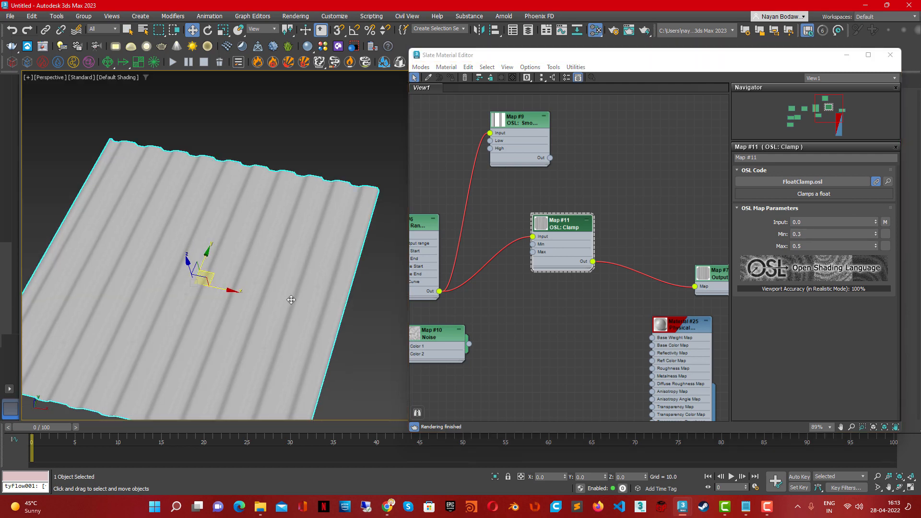
scroll(291, 299, up, 3)
alt+middle_drag(291, 300, 329, 271)
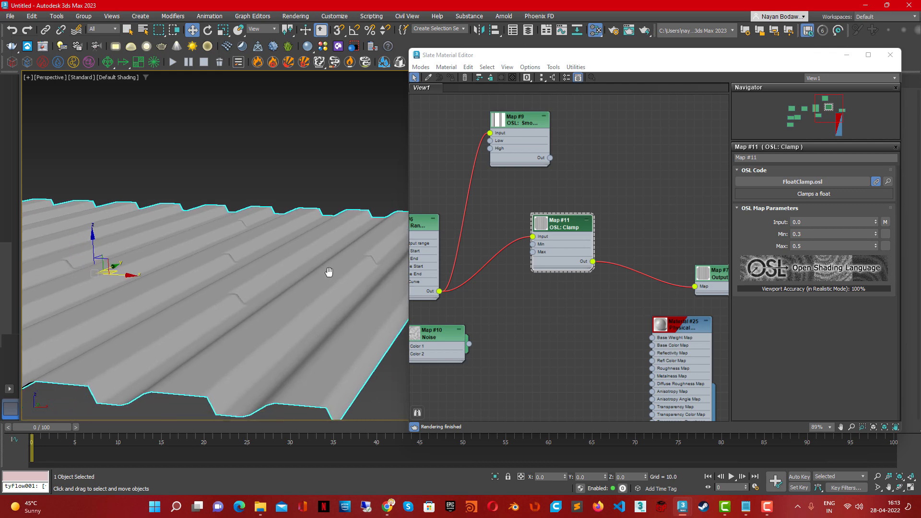
scroll(330, 272, down, 3)
alt+middle_drag(262, 295, 222, 289)
scroll(173, 308, up, 2)
scroll(204, 308, up, 5)
scroll(174, 310, down, 4)
alt+middle_drag(298, 320, 306, 322)
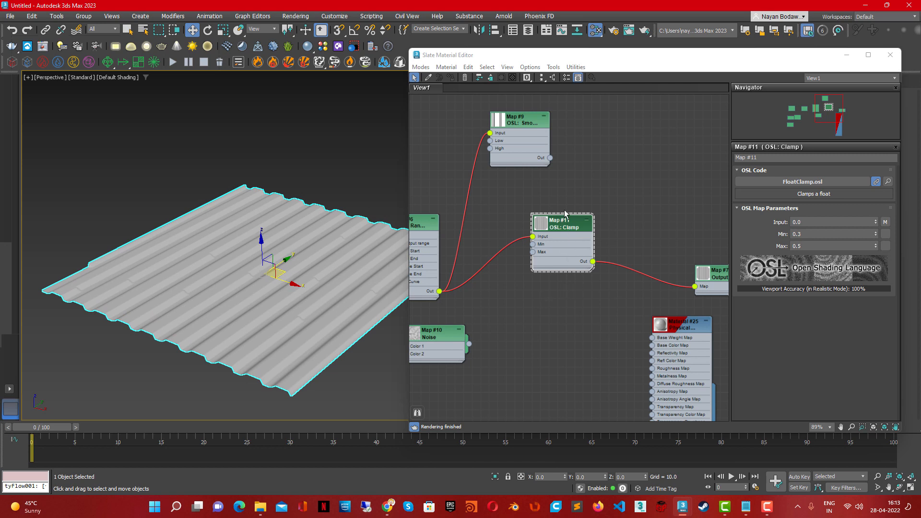
- Place the SmoothStep map above the Clamp map and connect it to the Output map in place of the Clamp
drag(535, 159, 596, 187)
drag(675, 271, 695, 286)
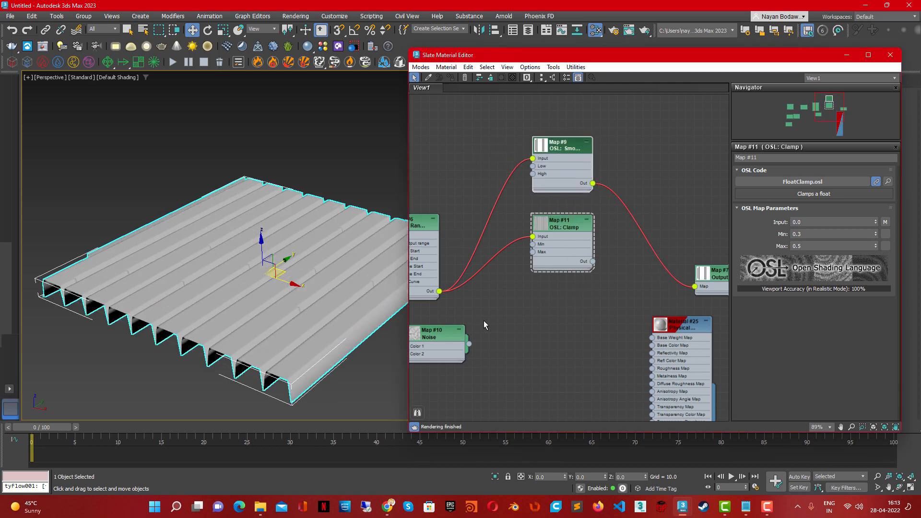
middle_drag(484, 320, 428, 318)
click(266, 301)
scroll(260, 289, down, 4)
alt+middle_drag(259, 288, 279, 300)
scroll(280, 299, up, 2)
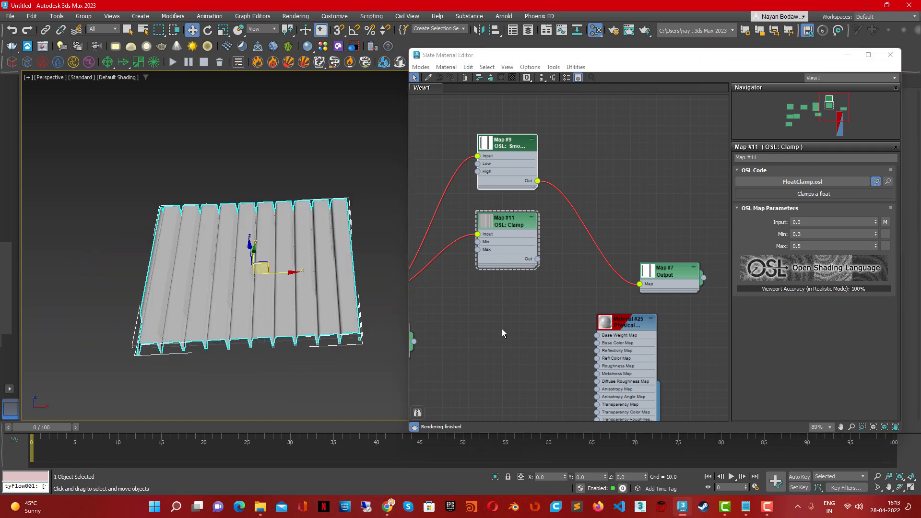
- Disconnect the gradient map from the Modulo map's A input and move it away from the other maps
middle_drag(500, 327, 619, 308)
scroll(619, 308, down, 2)
scroll(642, 304, down, 3)
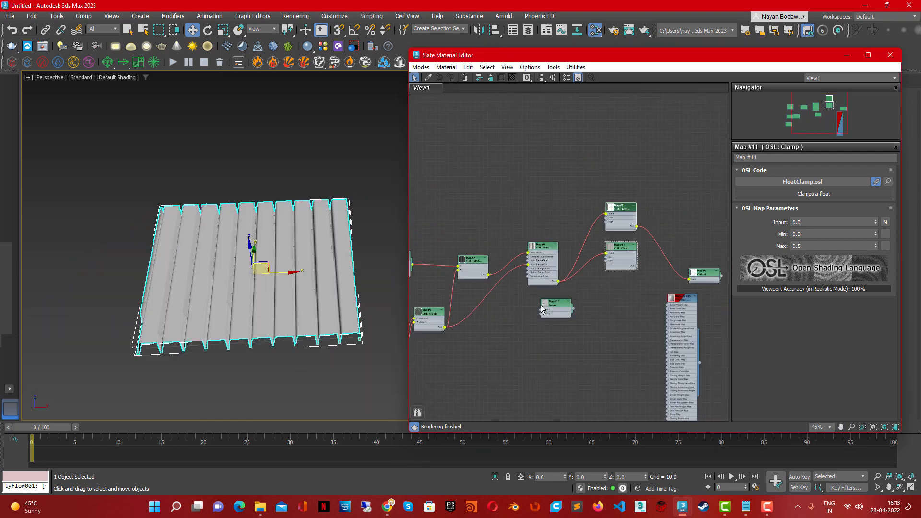
middle_drag(507, 307, 556, 306)
drag(536, 255, 493, 196)
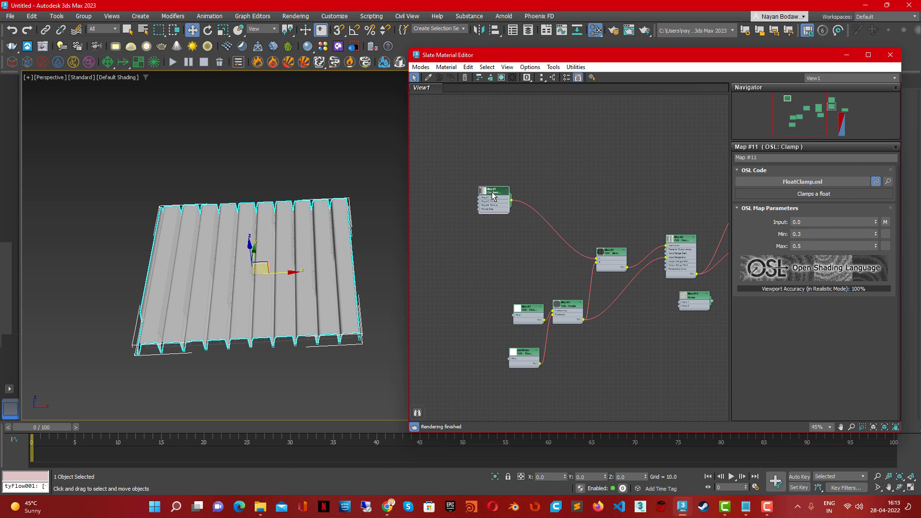
drag(596, 259, 560, 257)
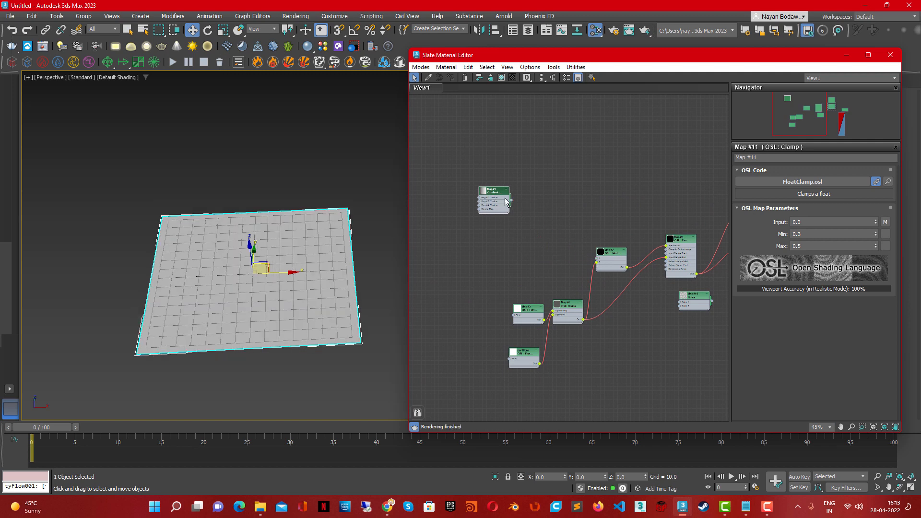
drag(503, 193, 477, 131)
- Add an OSL Uber Noise map and connect its Float output to the Modulo map's A input
right_click(488, 189)
mouse_move(552, 205)
mouse_move(603, 206)
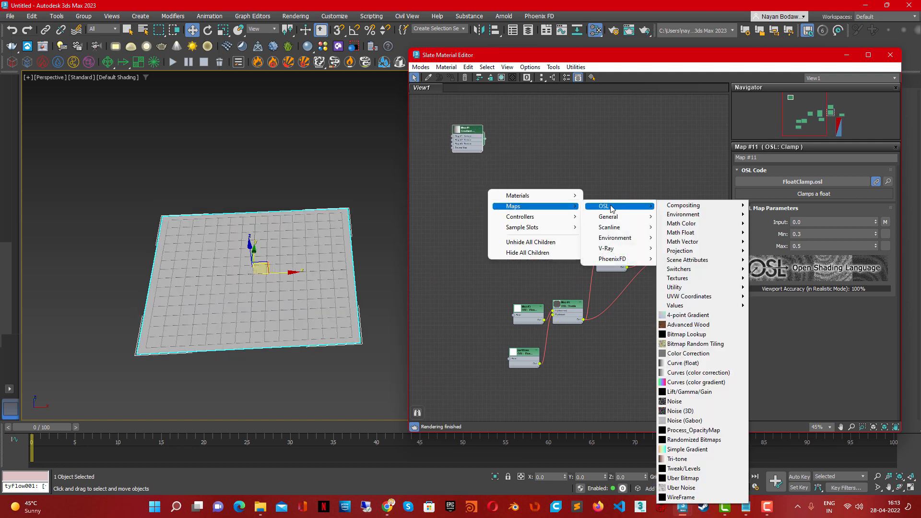
click(664, 487)
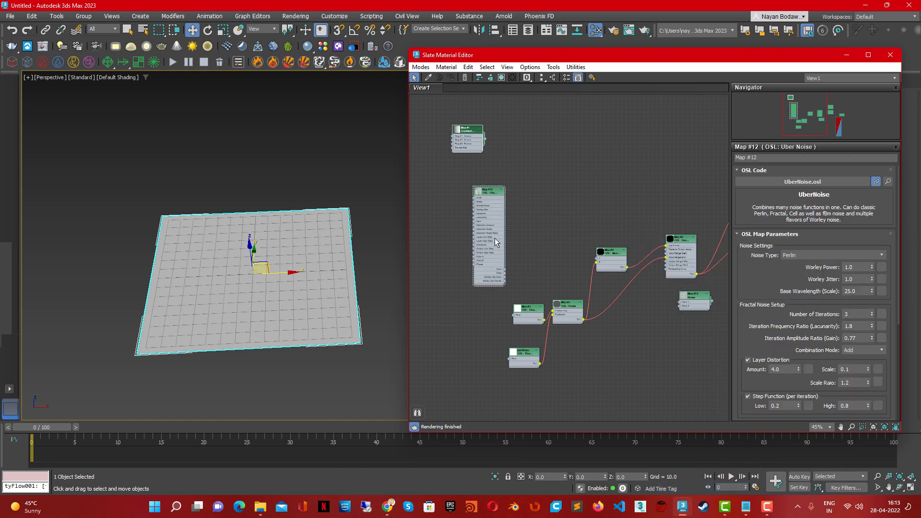
scroll(504, 259, up, 5)
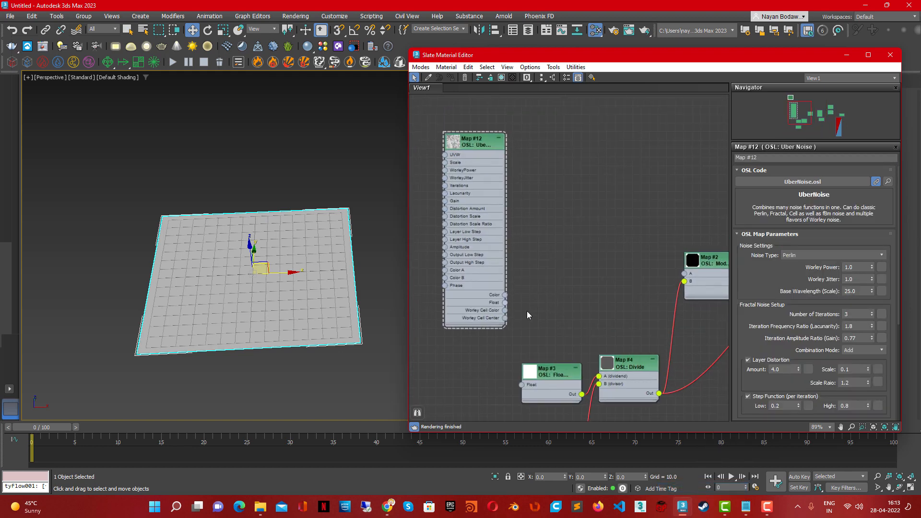
drag(681, 278, 684, 275)
drag(491, 158, 552, 143)
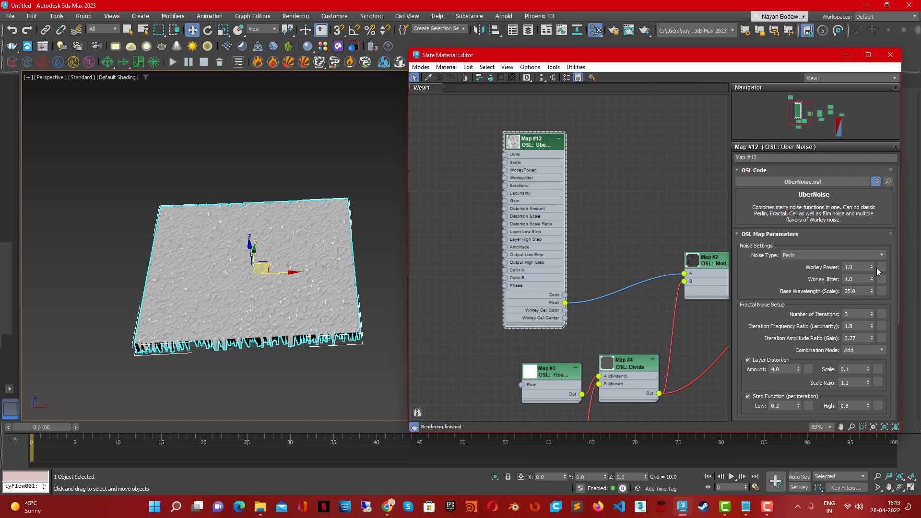
- Disable Layer Distortion and the per-iteration Step Function on the Uber Noise map
click(757, 361)
click(748, 397)
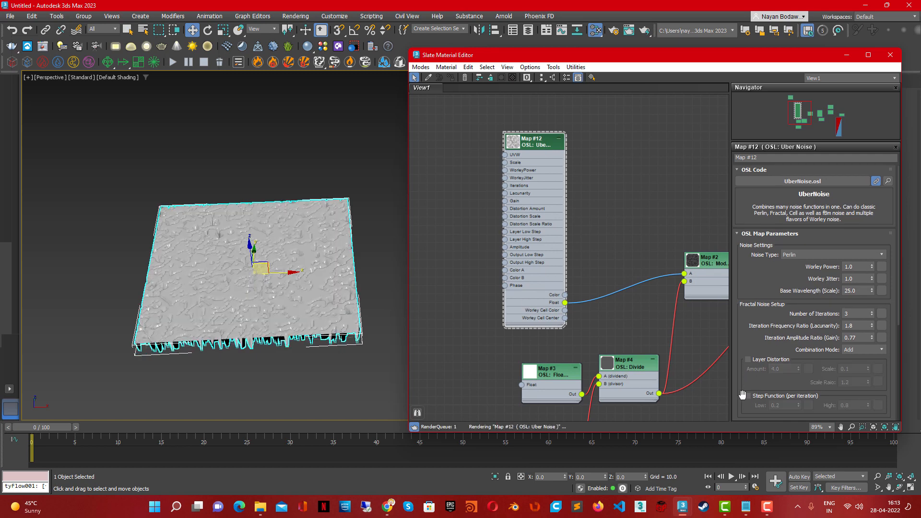
- Set the Uber Noise map's Number of Iterations to 1 and its Base Wavelength (Scale) to 50
click(874, 314)
click(873, 315)
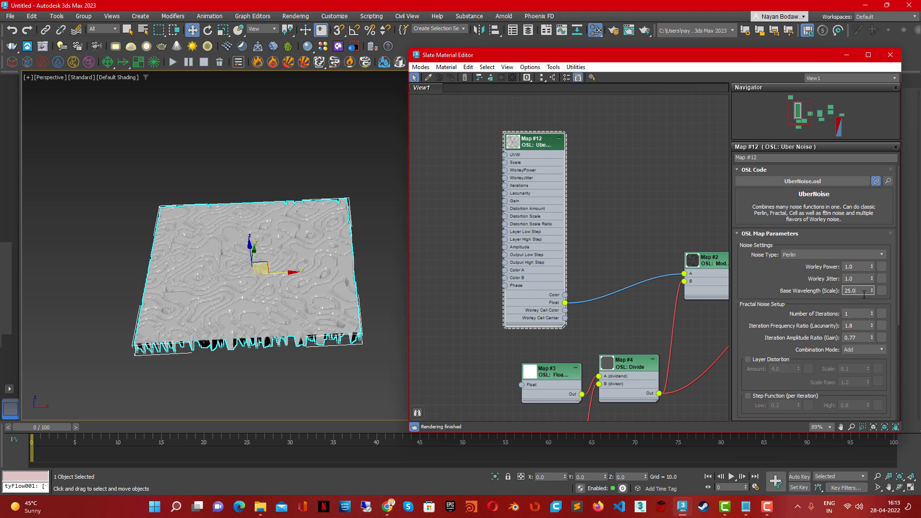
click(864, 293)
text(50)
key(Return)
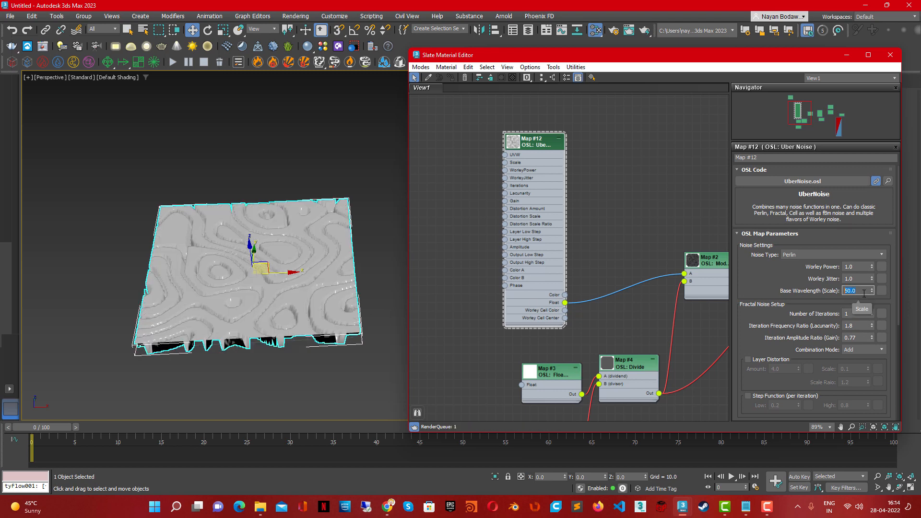
- Show the plane from the top and set the partitions map's Float value to 30
middle_drag(256, 283, 213, 280)
key(t)
scroll(267, 297, down, 5)
scroll(213, 280, up, 2)
middle_drag(626, 408, 628, 292)
middle_drag(283, 294, 268, 298)
key(p)
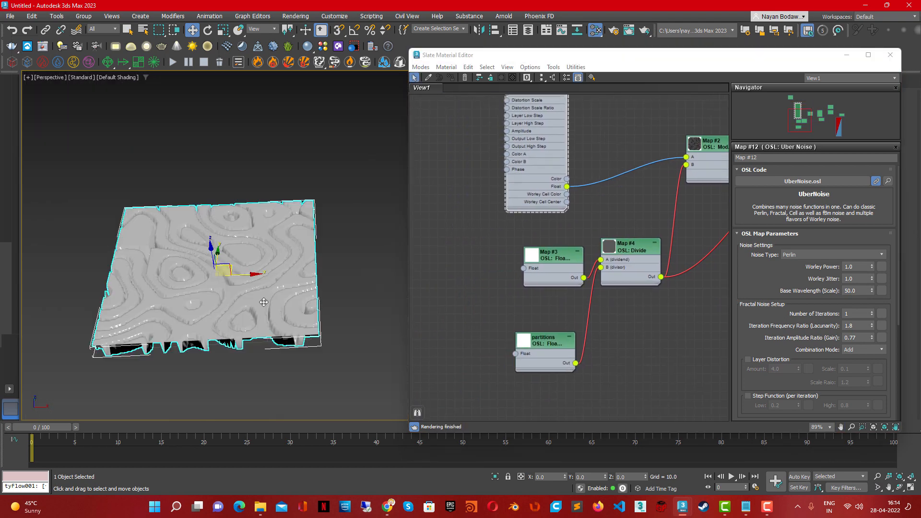
key(t)
double_click(548, 351)
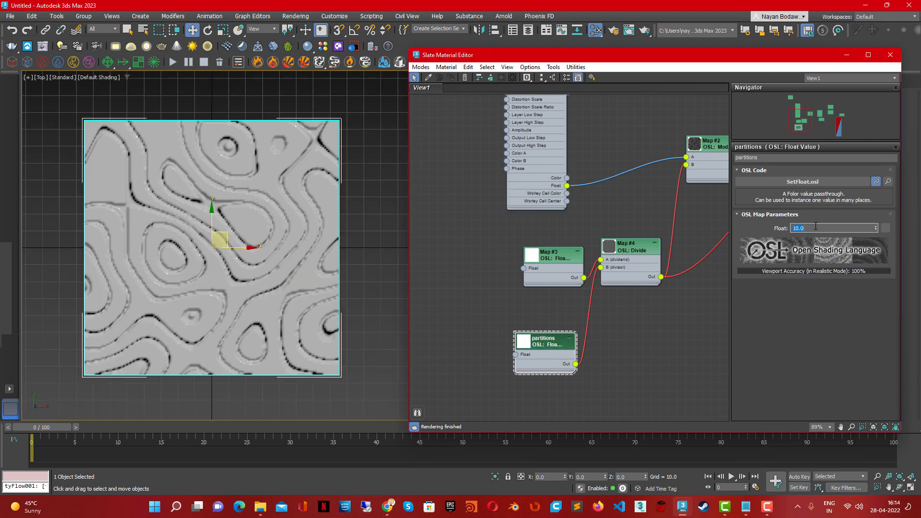
key(Return)
- Connect the Range/Remapper map's output directly to the Output map, bypassing the SmoothStep map
middle_drag(629, 240, 460, 283)
middle_drag(712, 251, 448, 332)
middle_drag(597, 241, 565, 249)
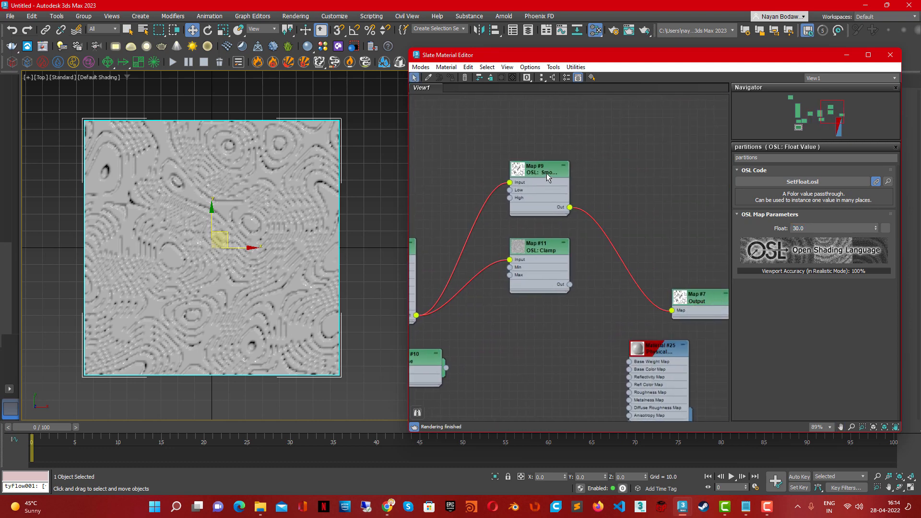
double_click(546, 174)
middle_drag(489, 314, 504, 299)
drag(431, 302, 686, 297)
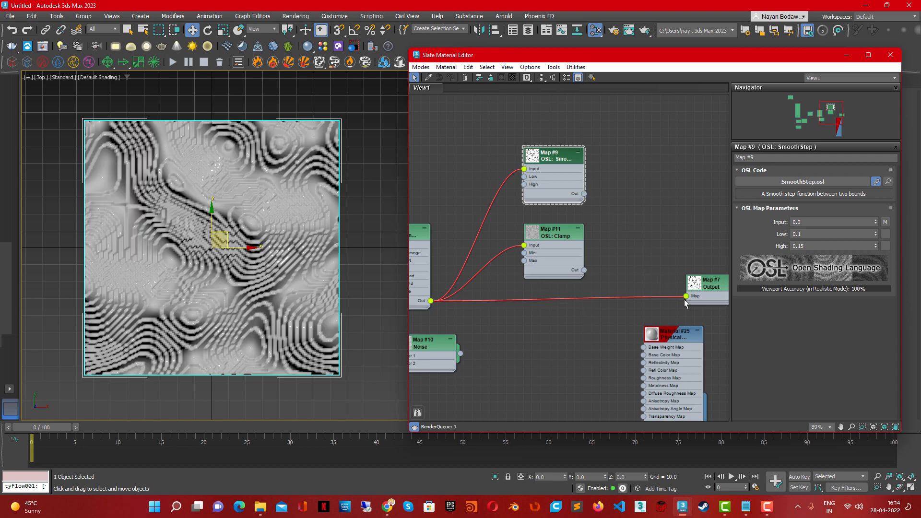
- Inspect the plane's mesh in perspective with edged faces and set its length and width segments to 500 each
mouse_move(281, 324)
middle_down()
mouse_move(271, 321)
mouse_move(286, 315)
mouse_move(290, 346)
middle_up()
key(p)
scroll(286, 330, up, 4)
key(F4)
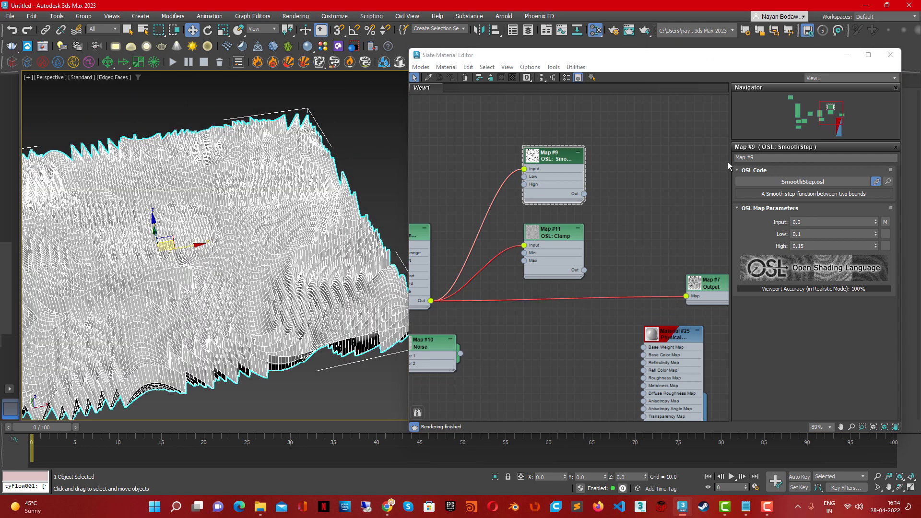
click(847, 55)
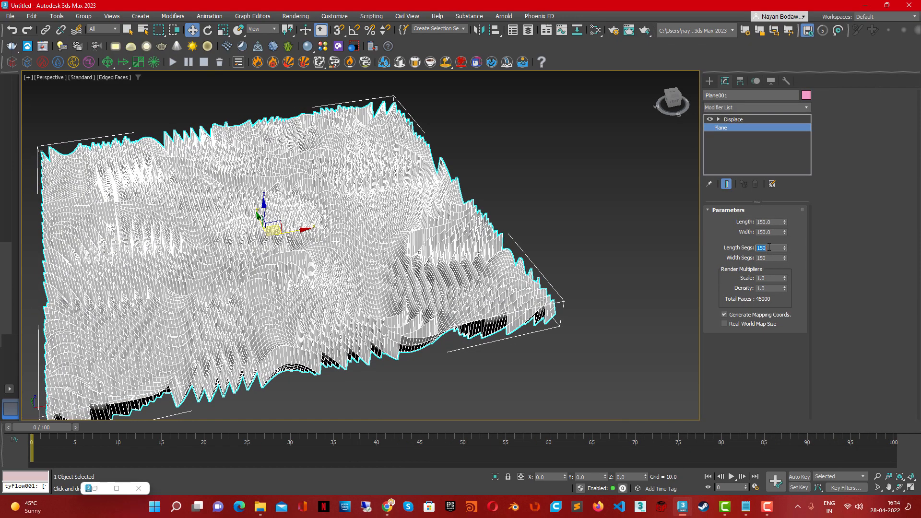
click(769, 247)
text(500)
key(Tab)
text(5)
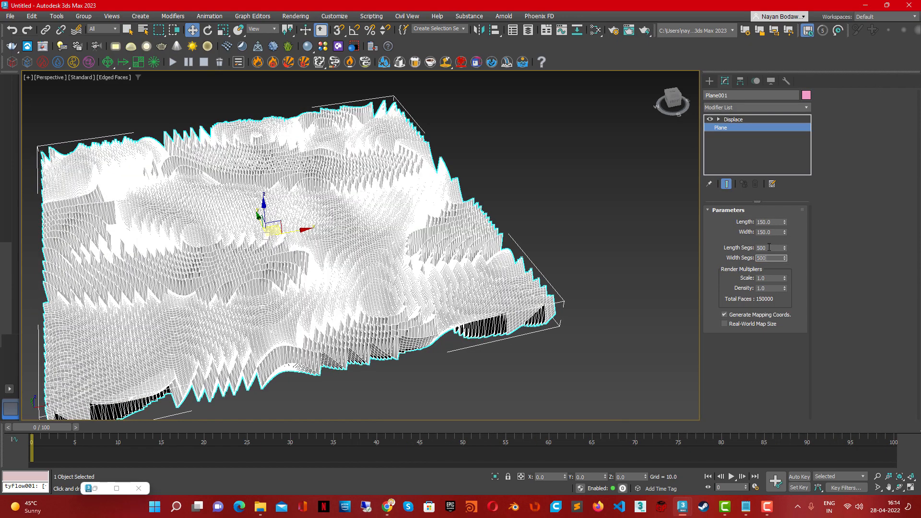
key(Return)
mouse_move(429, 346)
middle_down()
mouse_move(451, 348)
mouse_move(460, 326)
middle_up()
key(F4)
- Return to the Slate Material Editor and connect the SmoothStep map's output to the Output map again
click(116, 488)
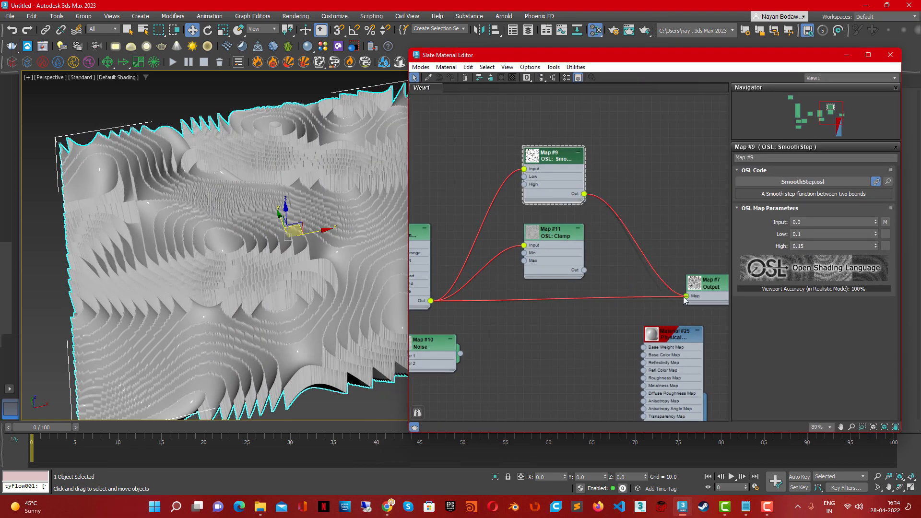
drag(685, 301, 686, 297)
alt+middle_drag(283, 283, 288, 255)
scroll(287, 301, up, 5)
scroll(281, 301, down, 5)
scroll(239, 264, up, 3)
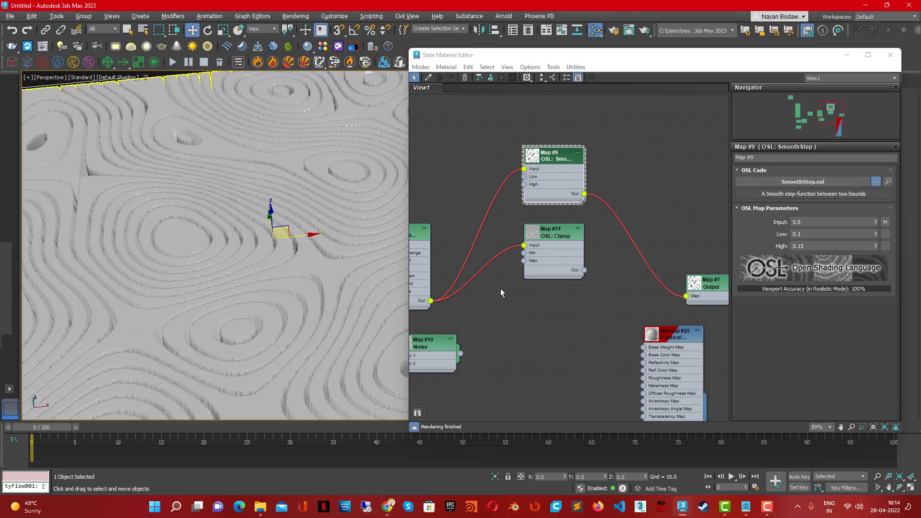
- Rearrange the node graph by moving the Range/Remapper map slightly and the Uber Noise map farther up
middle_drag(501, 292, 601, 306)
drag(511, 252, 476, 235)
middle_drag(528, 288, 650, 312)
scroll(555, 306, down, 3)
middle_drag(554, 304, 648, 292)
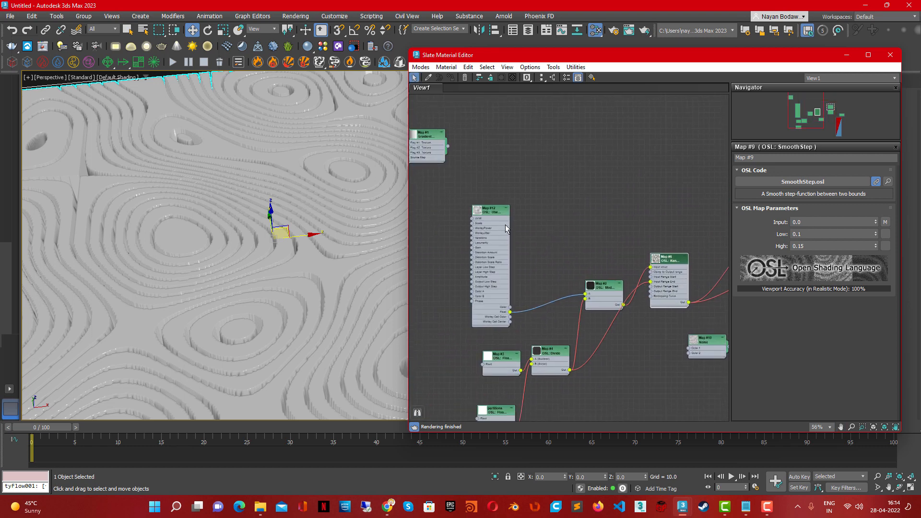
drag(503, 211, 513, 114)
- Add an OSL Multiply map, connecting the Uber Noise Float output to A and the Range/Remapper output to B
middle_drag(617, 217, 514, 222)
right_click(556, 183)
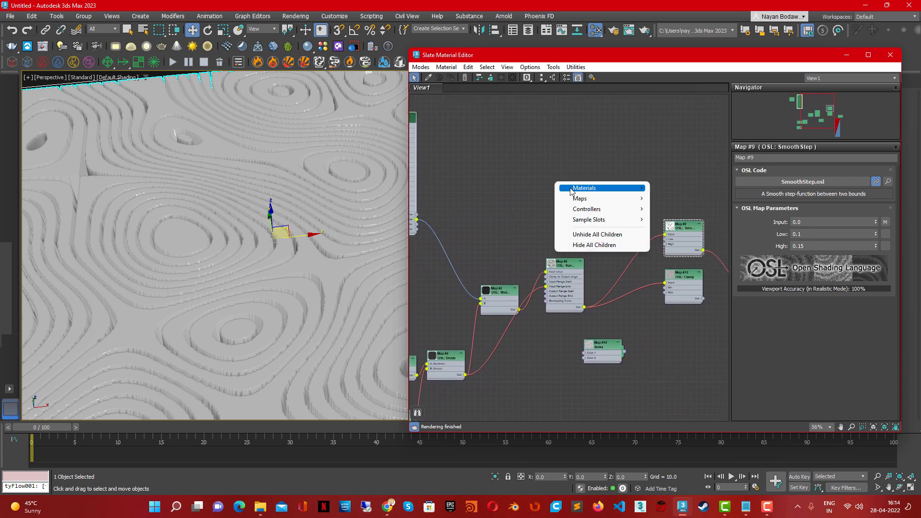
mouse_move(581, 198)
mouse_move(668, 200)
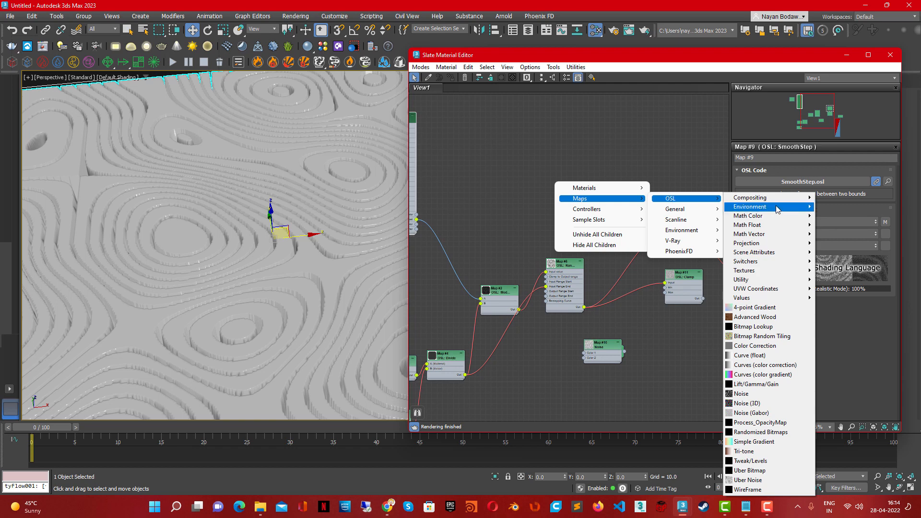
mouse_move(749, 225)
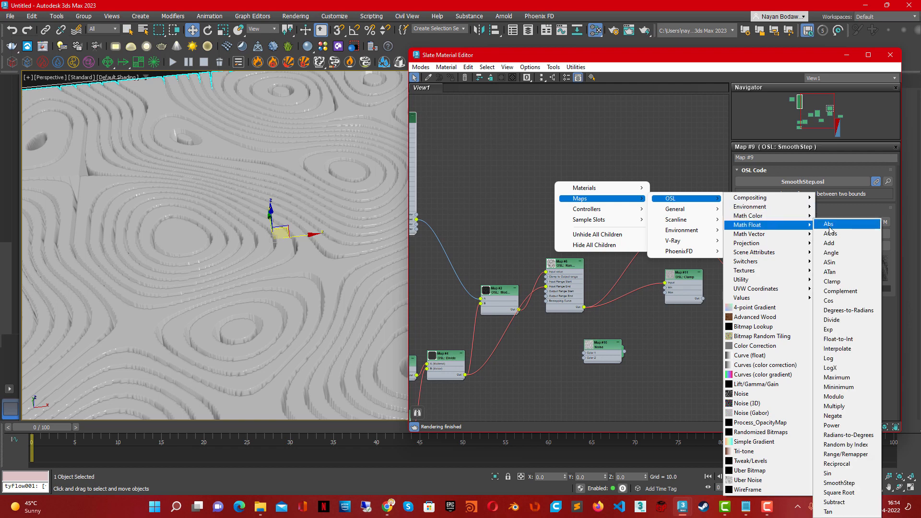
click(841, 407)
drag(561, 184, 629, 173)
middle_drag(468, 218, 492, 211)
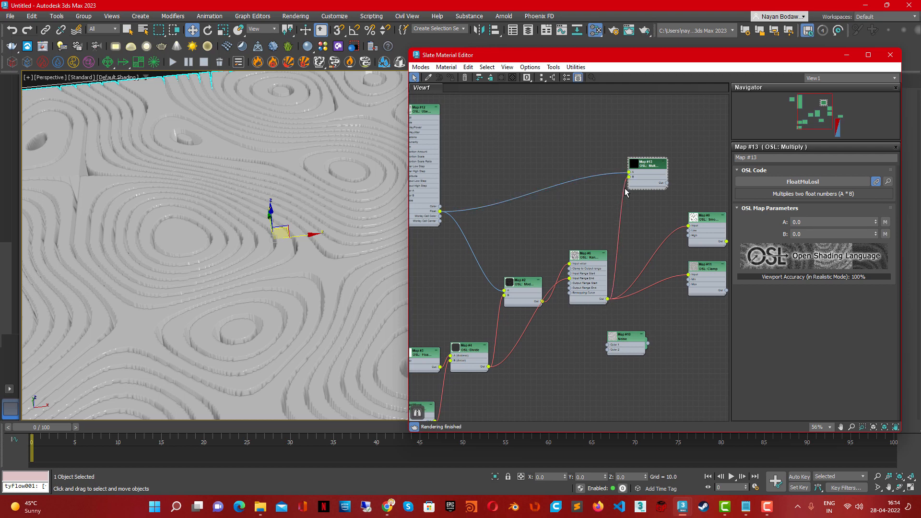
- Connect the Multiply map's output to the SmoothStep map's Input in place of the Range/Remapper
middle_drag(605, 215, 442, 227)
scroll(488, 219, up, 2)
drag(511, 184, 542, 245)
middle_drag(294, 290, 279, 311)
middle_drag(513, 284, 532, 235)
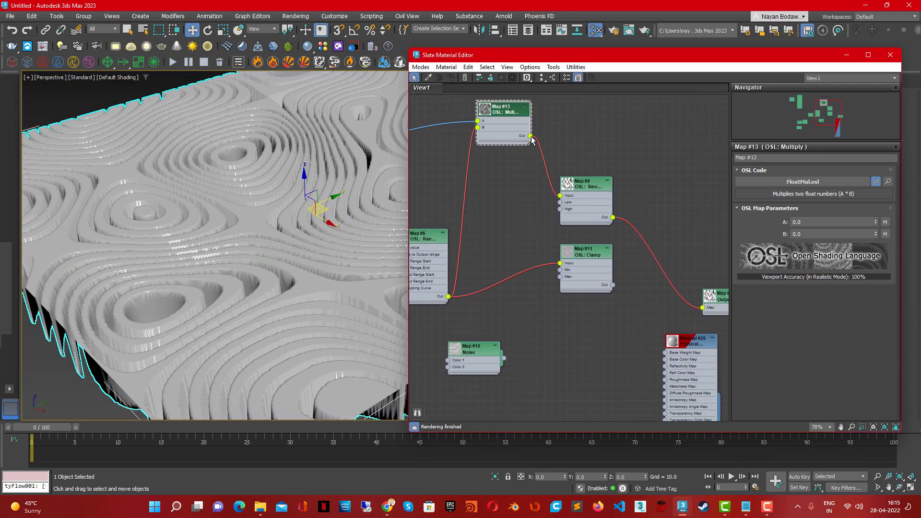
- Connect the Multiply map's output directly to the Output map and examine the displaced plane from several angles
drag(531, 136, 702, 307)
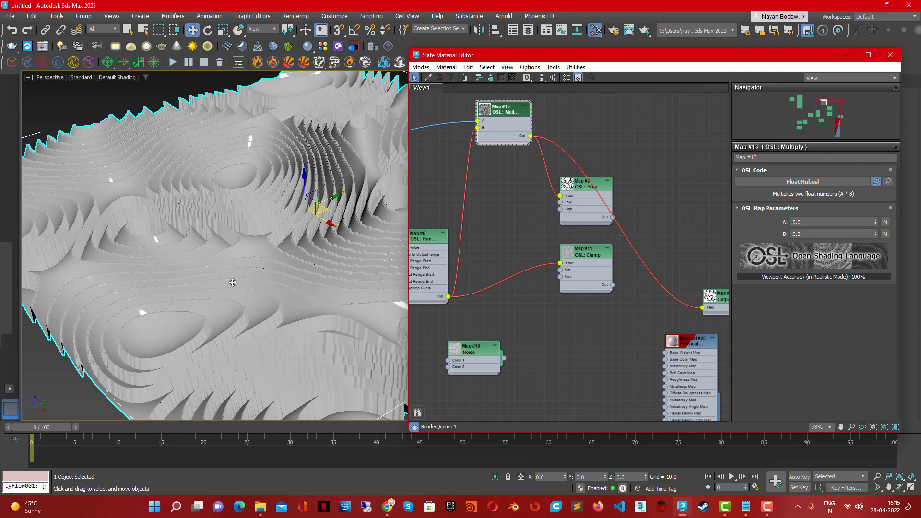
scroll(233, 282, down, 5)
alt+middle_drag(235, 282, 340, 310)
scroll(341, 289, up, 4)
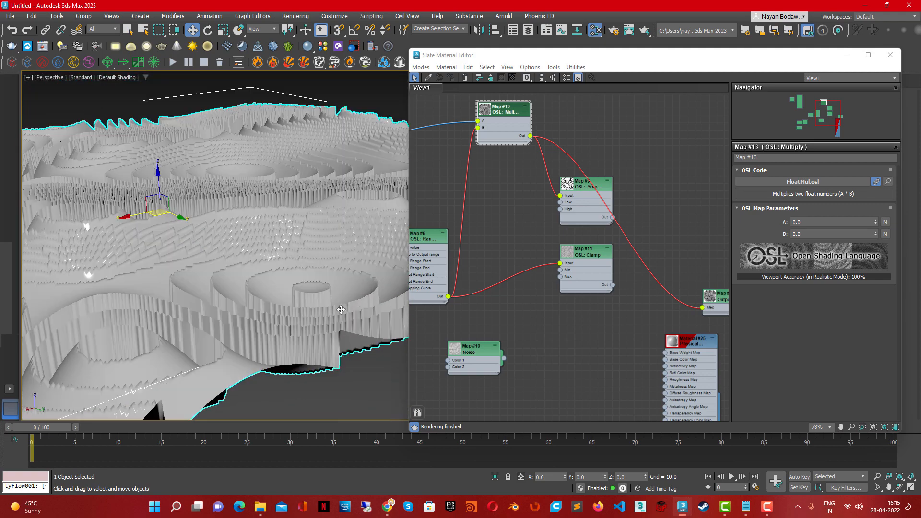
middle_drag(582, 275, 579, 283)
alt+middle_drag(230, 257, 242, 281)
middle_drag(607, 299, 678, 301)
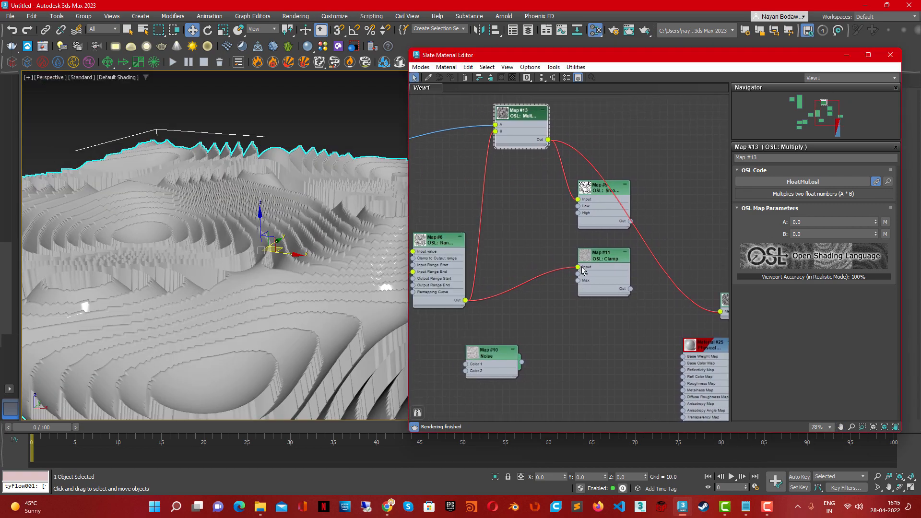
- Connect the SmoothStep map's output to the Output map and place SmoothStep between the Multiply and Output maps
click(604, 193)
drag(606, 195, 577, 200)
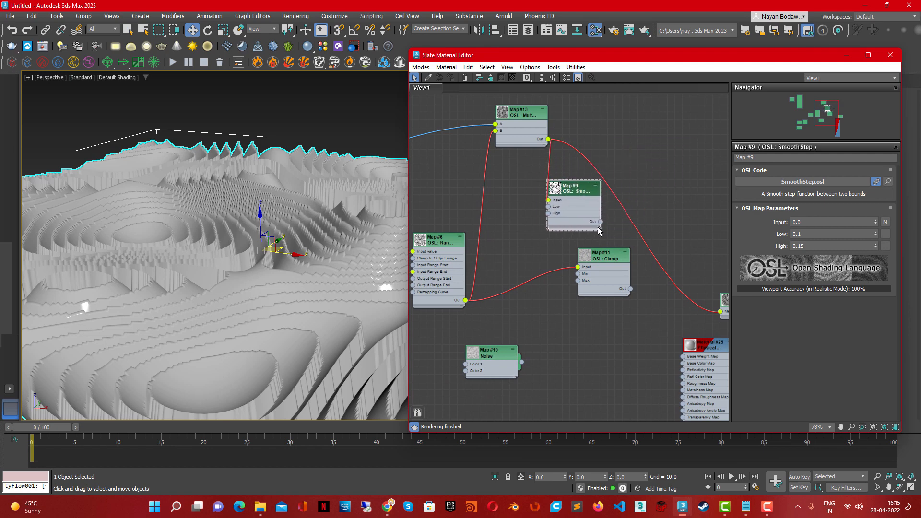
drag(613, 236, 721, 312)
drag(566, 195, 634, 180)
- Set the SmoothStep map's Low to 0.2 and High to 0.4, then inspect the displaced surface
click(813, 234)
text(0.)
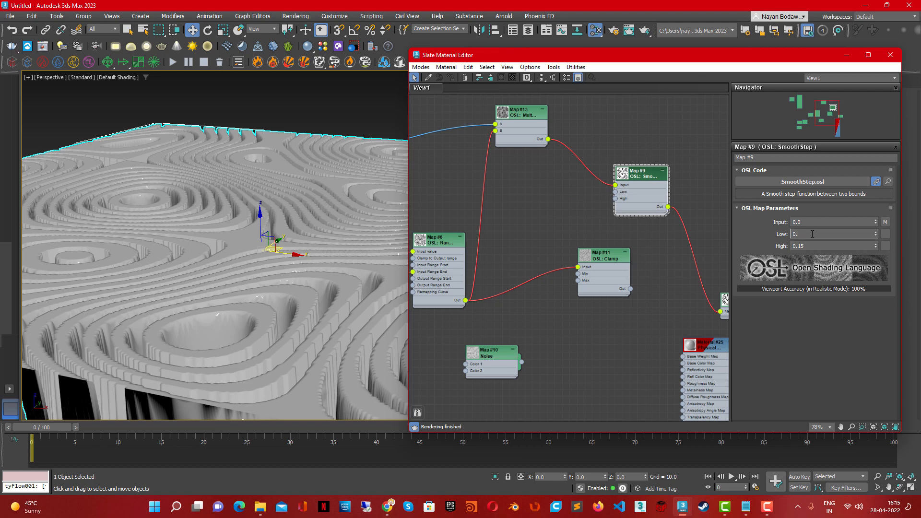
text(5)
key(Return)
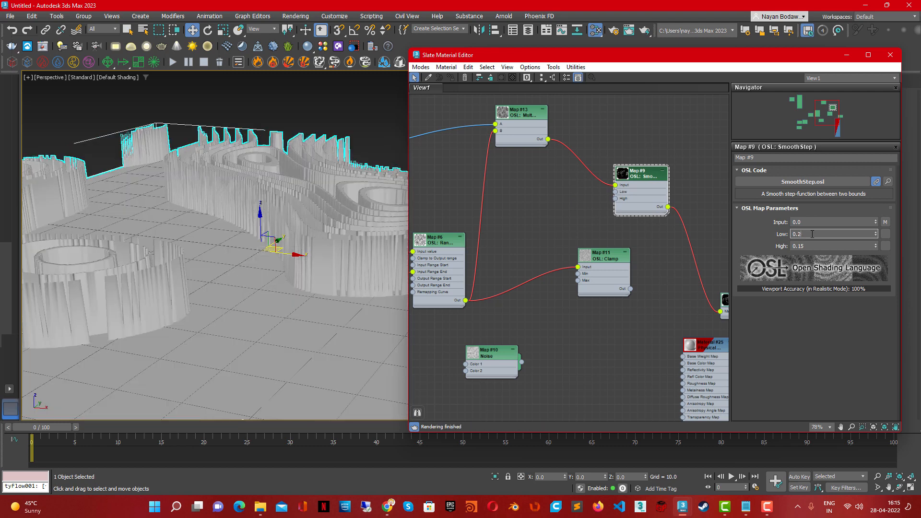
key(Tab)
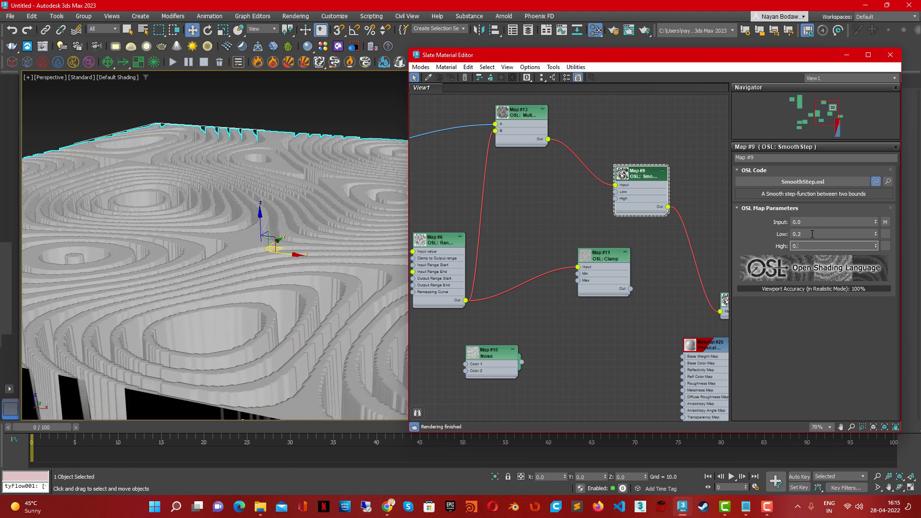
key(Return)
scroll(223, 299, down, 4)
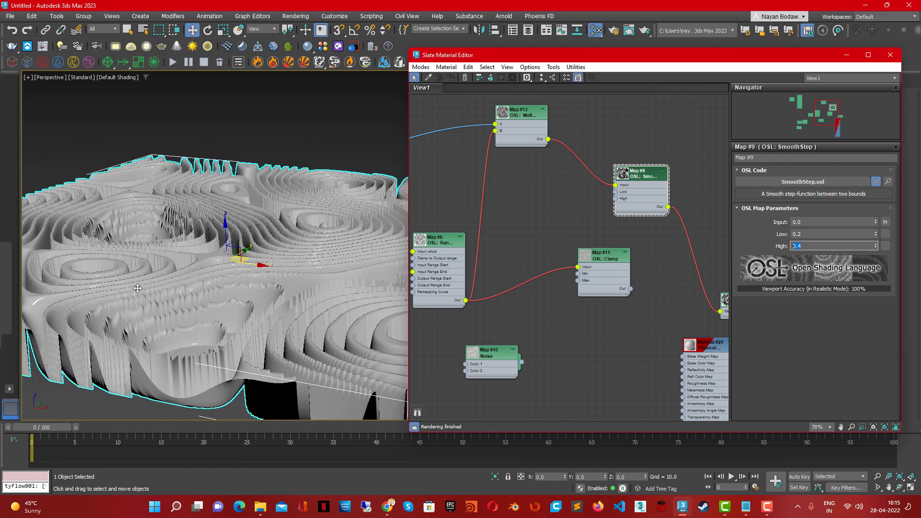
alt+middle_drag(223, 299, 293, 246)
scroll(272, 288, up, 3)
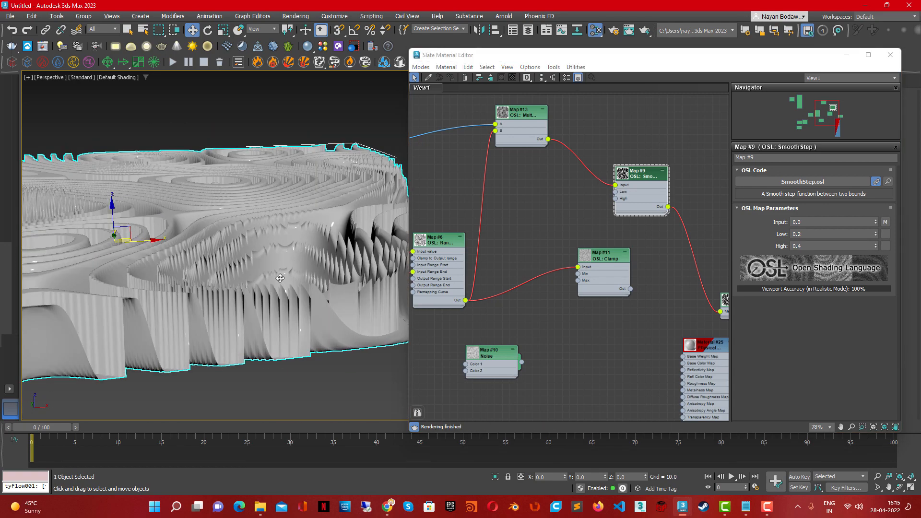
alt+middle_drag(265, 219, 253, 233)
- Enlarge the Multiply map's preview and compare its pattern with the plane's displacement
middle_drag(482, 162, 536, 204)
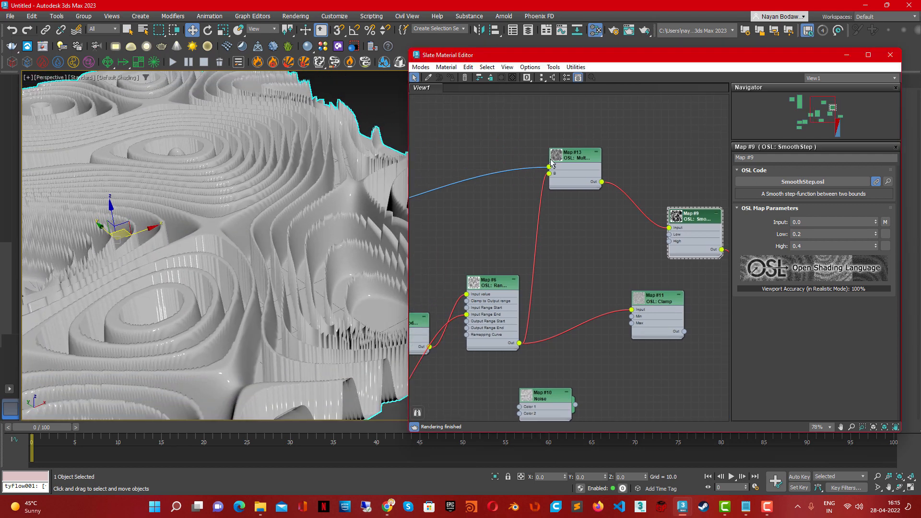
double_click(556, 154)
scroll(576, 190, up, 4)
scroll(580, 198, up, 1)
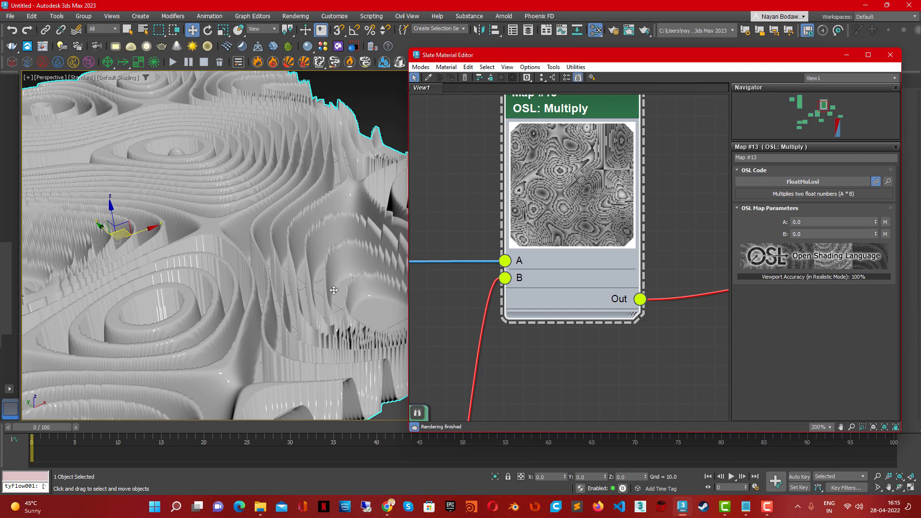
scroll(254, 247, down, 5)
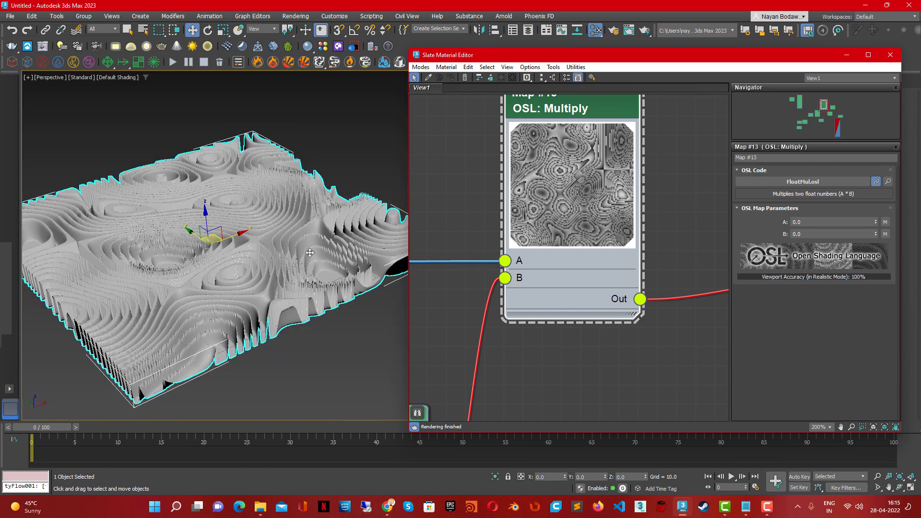
alt+middle_drag(255, 248, 218, 271)
scroll(219, 271, up, 4)
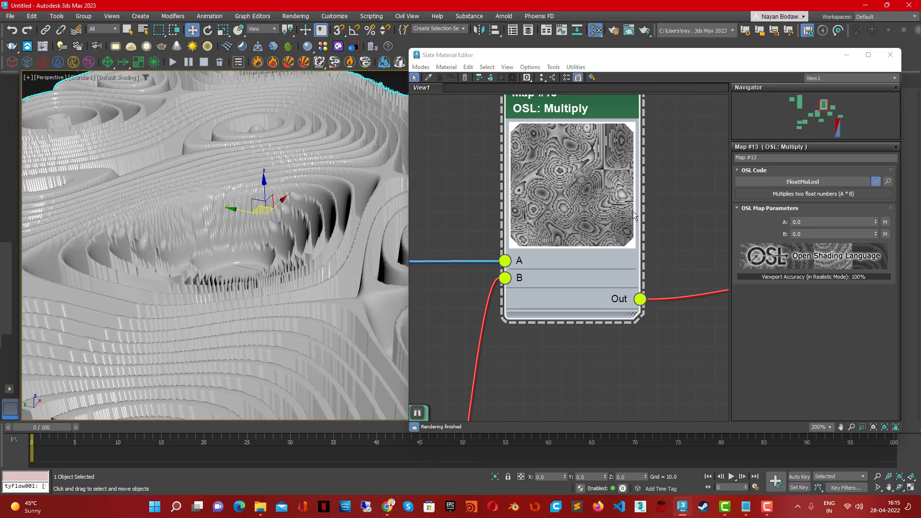
- Add a second OSL SmoothStep map between the Uber Noise and Multiply maps
middle_drag(474, 268, 637, 285)
scroll(615, 286, down, 3)
scroll(585, 290, down, 9)
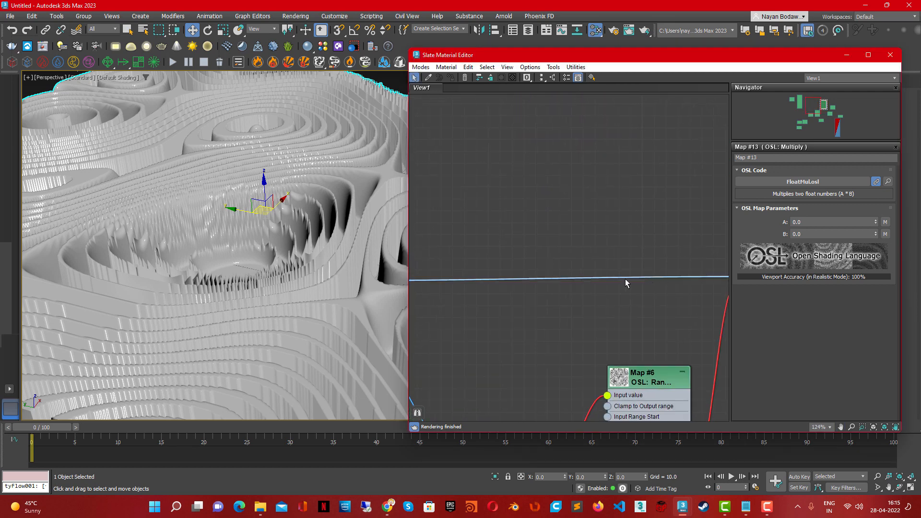
right_click(605, 201)
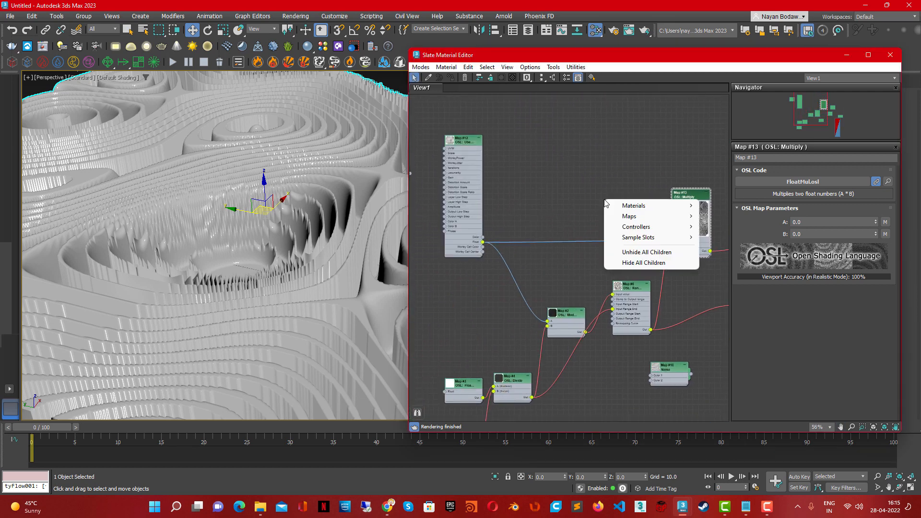
mouse_move(639, 217)
mouse_move(724, 218)
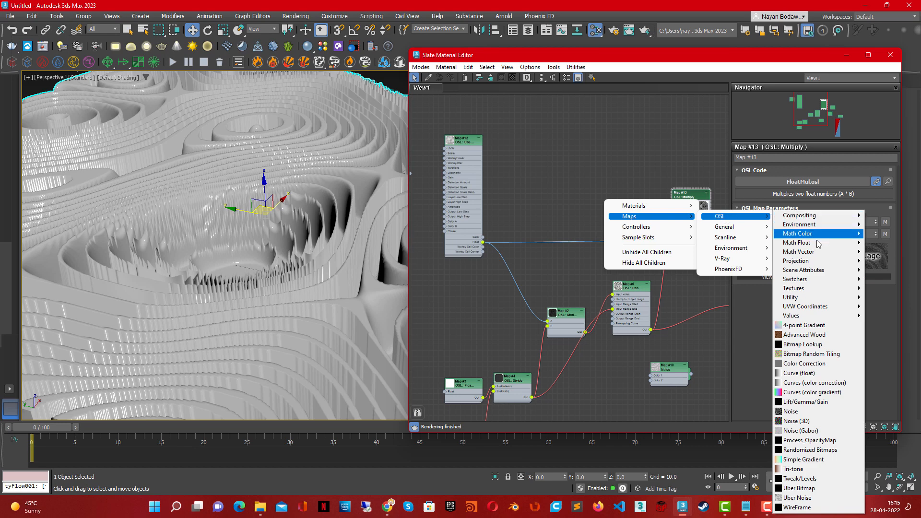
mouse_move(811, 244)
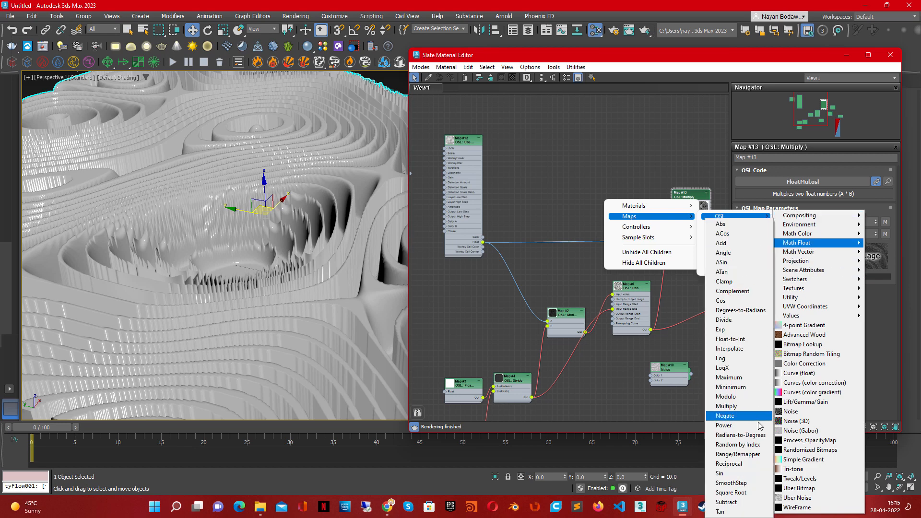
click(734, 482)
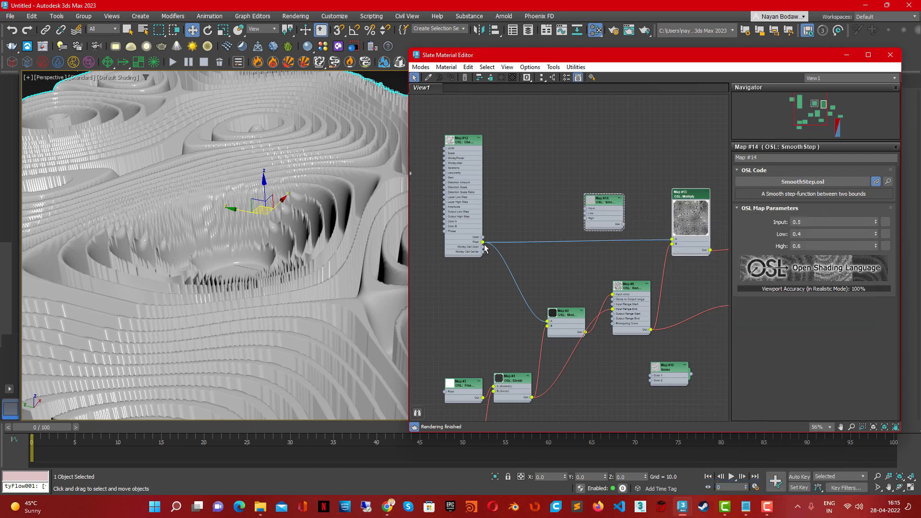
- Connect the Uber Noise Float output to the new SmoothStep map's Input and its output to the Multiply map's A input
drag(584, 210, 585, 210)
scroll(634, 206, up, 4)
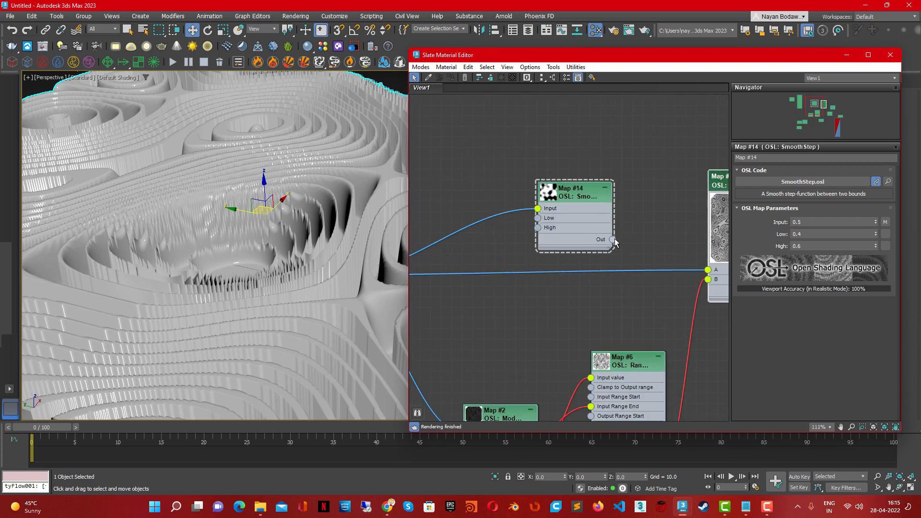
drag(613, 240, 707, 271)
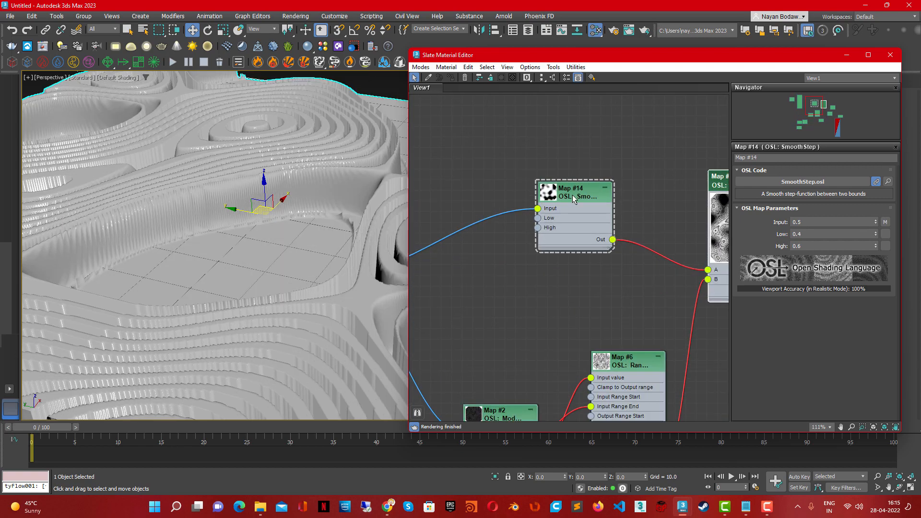
drag(573, 195, 568, 206)
- Examine the plane's masked displacement from several angles, both close up and as a whole
scroll(251, 279, down, 5)
alt+middle_drag(250, 279, 289, 235)
scroll(280, 278, up, 3)
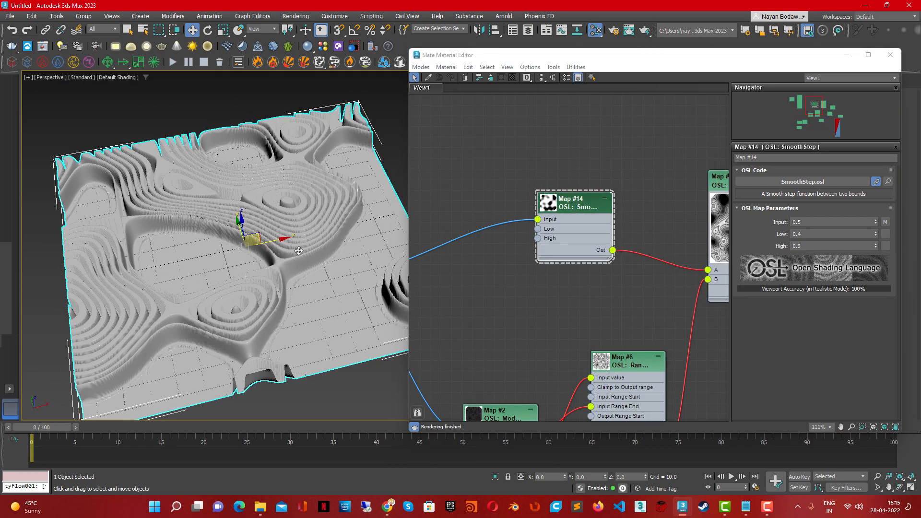
scroll(289, 230, up, 5)
scroll(292, 262, down, 6)
alt+middle_drag(278, 283, 299, 295)
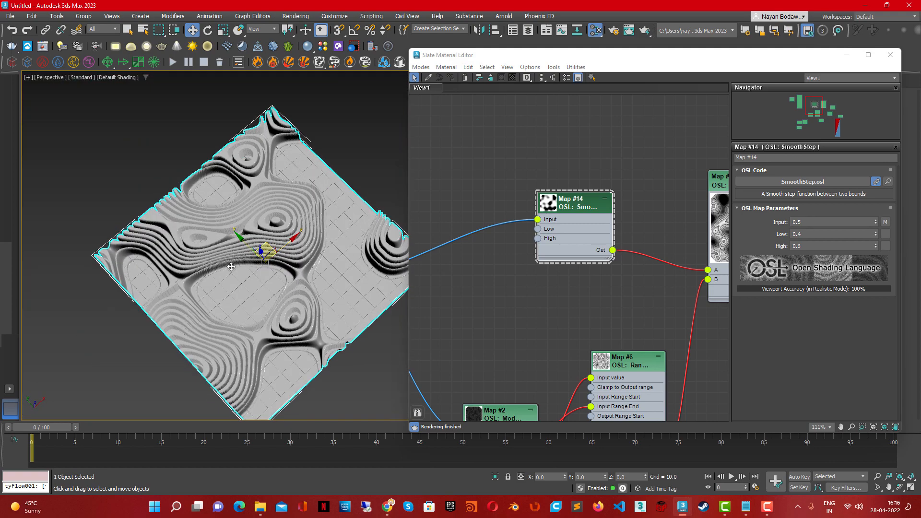
alt+middle_drag(232, 267, 250, 240)
scroll(238, 269, up, 4)
mouse_move(285, 297)
alt+middle_down()
mouse_move(278, 273)
mouse_move(304, 308)
mouse_move(298, 305)
alt+middle_up()
- Set the new SmoothStep map's High to 0.4 and check the displaced surface in different shading modes
double_click(817, 234)
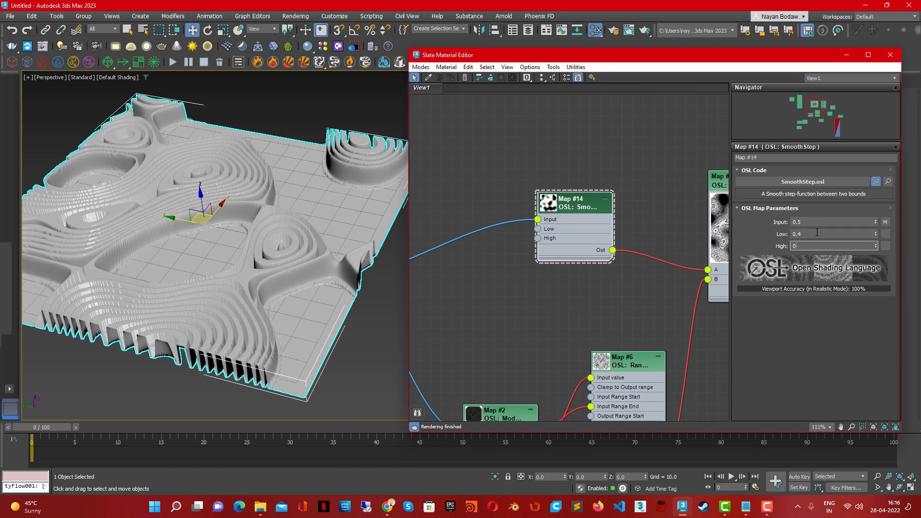
key(Return)
alt+middle_drag(278, 230, 310, 281)
key(F4)
key(F4)
key(F3)
key(F3)
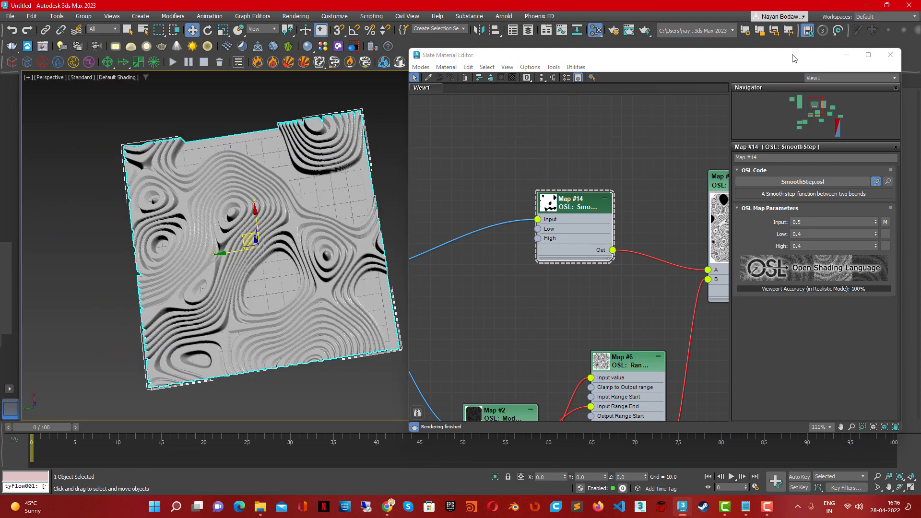
- Reposition the Slate Material Editor and review the map chain around the Multiply map beside the displaced plane
drag(793, 58, 737, 47)
middle_drag(578, 286, 476, 244)
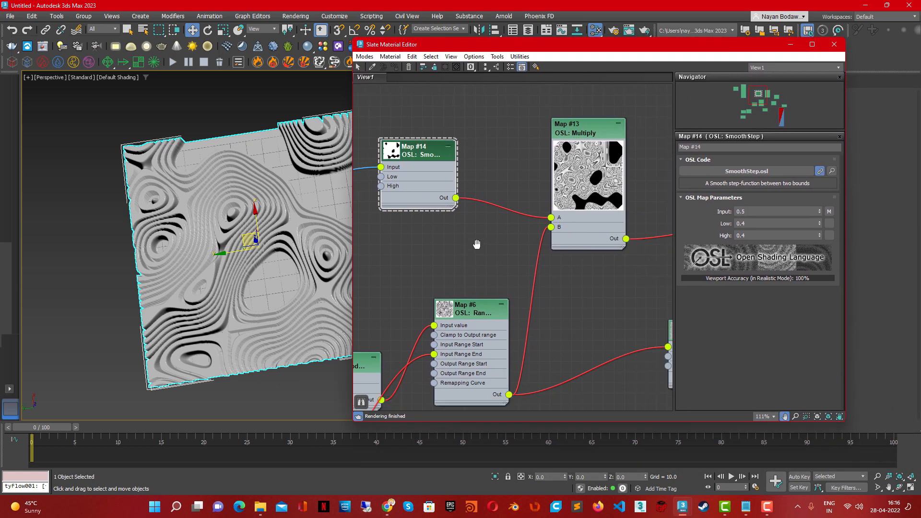
scroll(539, 263, down, 5)
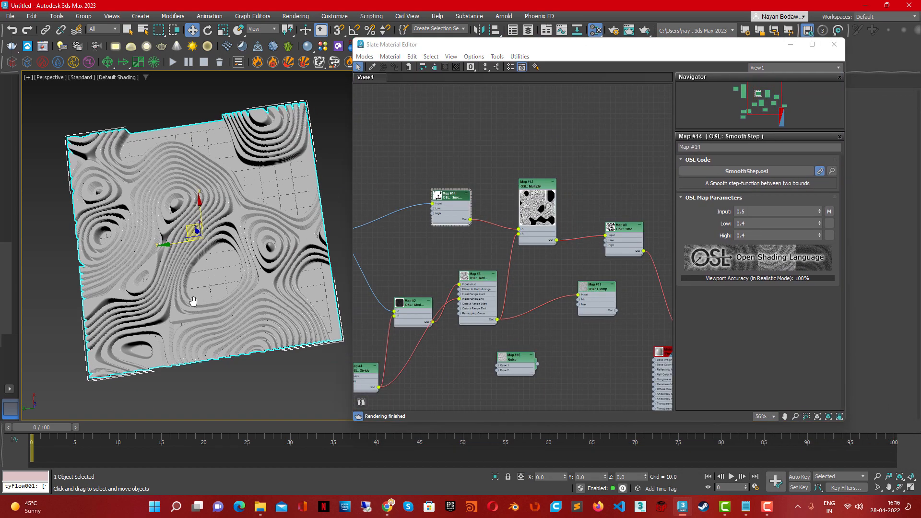
- Show the terrain in the Top view and enlarge the Uber Noise node's preview with its parameters open
scroll(192, 304, up, 5)
alt+middle_drag(267, 309, 280, 283)
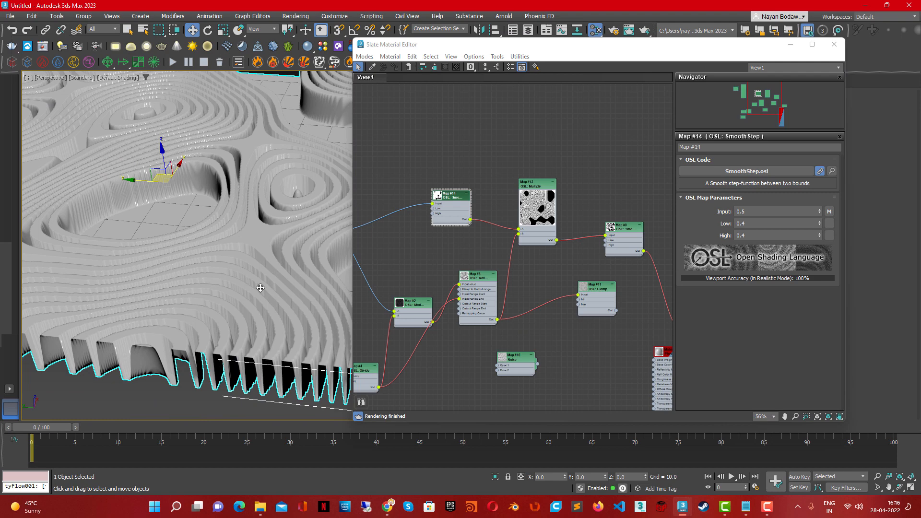
key(t)
middle_drag(465, 324, 612, 323)
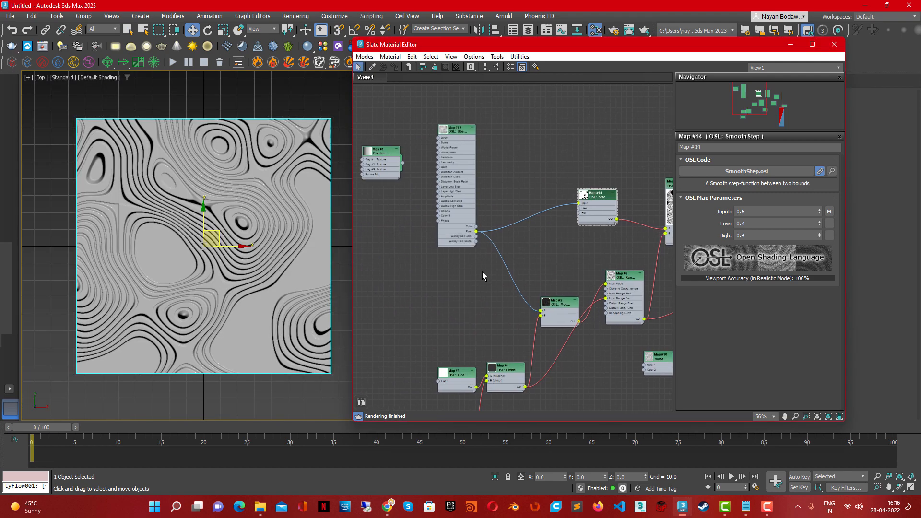
double_click(457, 138)
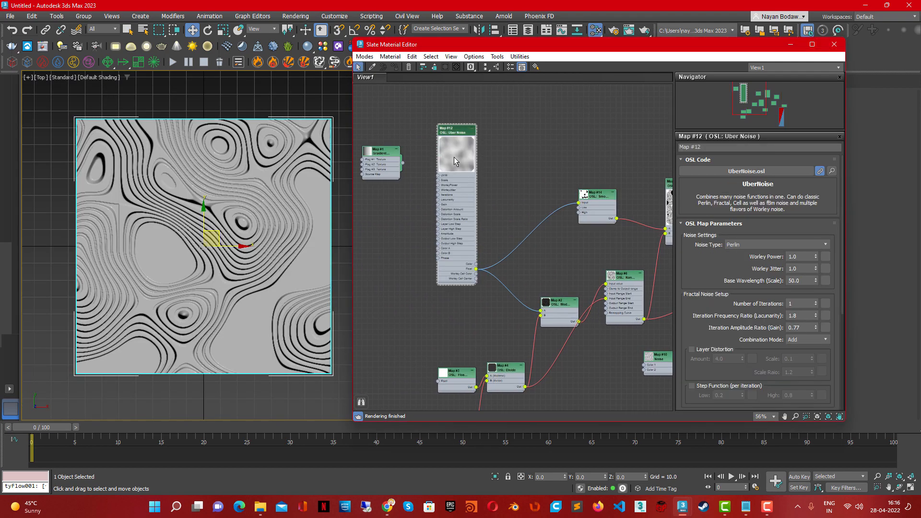
- Move the two Float Value nodes up beside the Divide node and raise the Modulo node to tidy the graph
middle_drag(528, 335, 501, 241)
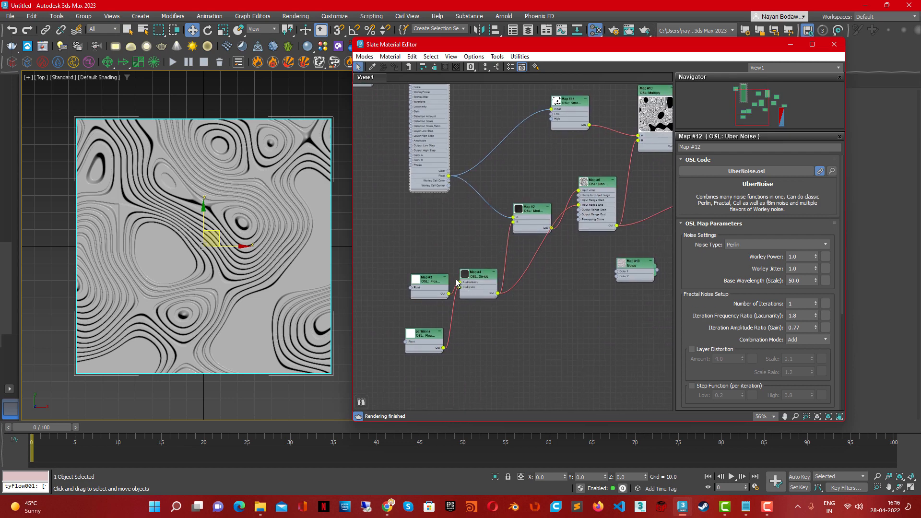
drag(436, 281, 418, 254)
drag(428, 345, 412, 313)
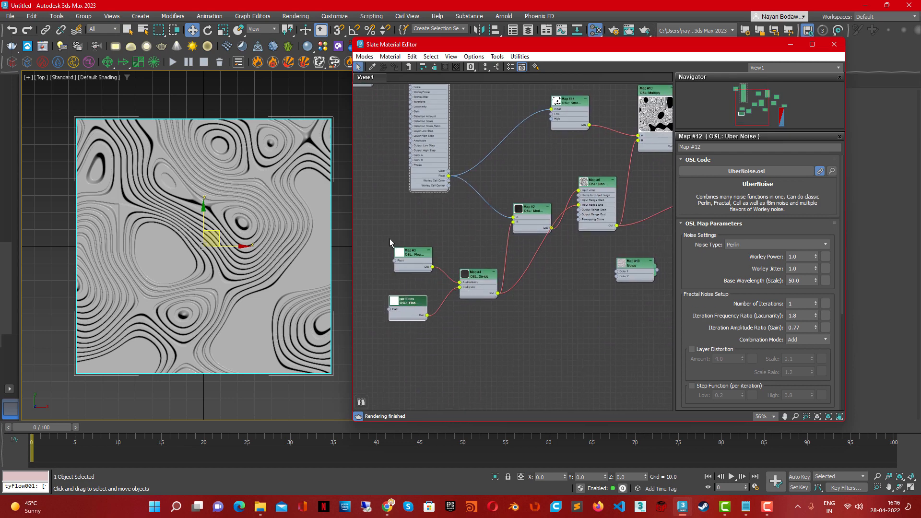
middle_drag(532, 245, 437, 272)
drag(445, 241, 440, 203)
- Move both Float Value nodes and Divide together closer to Uber Noise, then nudge the Range/Remapper and Uber Noise nodes up
middle_drag(422, 313, 579, 319)
drag(430, 270, 531, 361)
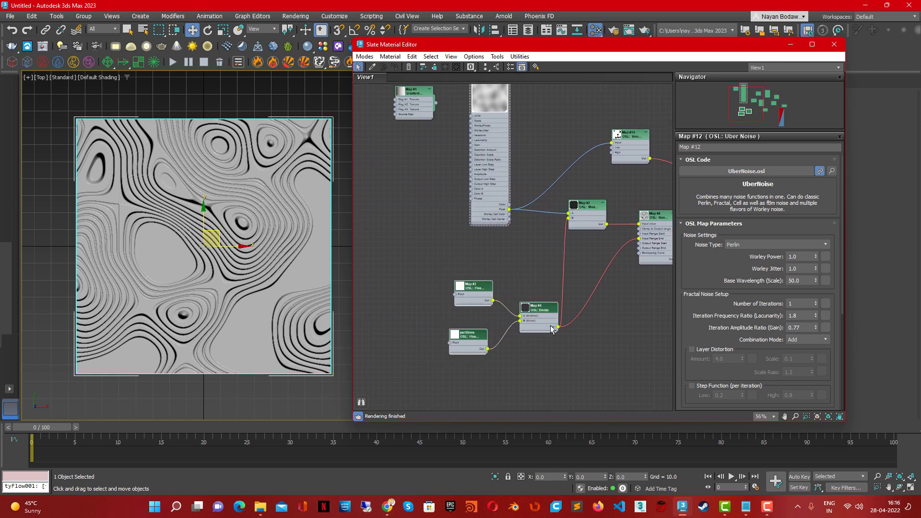
drag(537, 308, 487, 247)
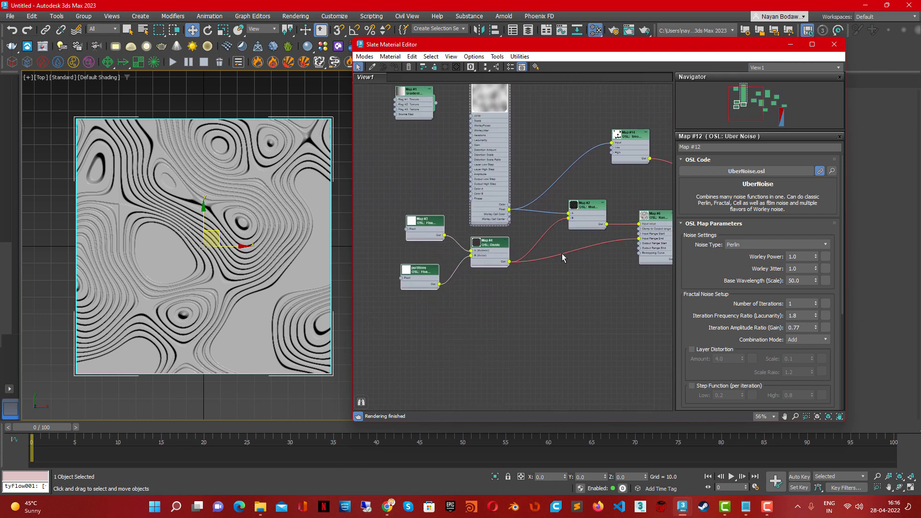
middle_drag(595, 213, 394, 263)
drag(453, 266, 453, 256)
middle_drag(437, 303, 599, 324)
drag(435, 144, 430, 131)
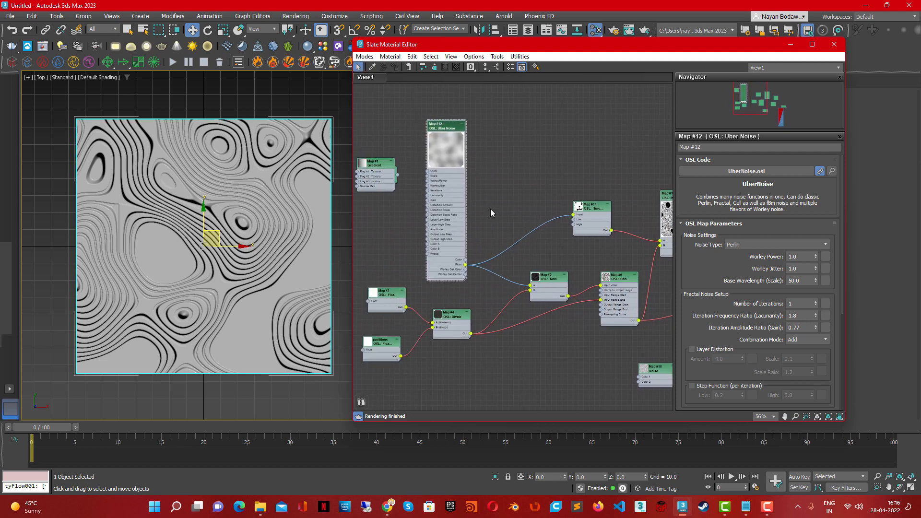
- Examine the parameters and connections of the partitions, Divide and Modulo nodes
scroll(534, 288, up, 4)
click(611, 247)
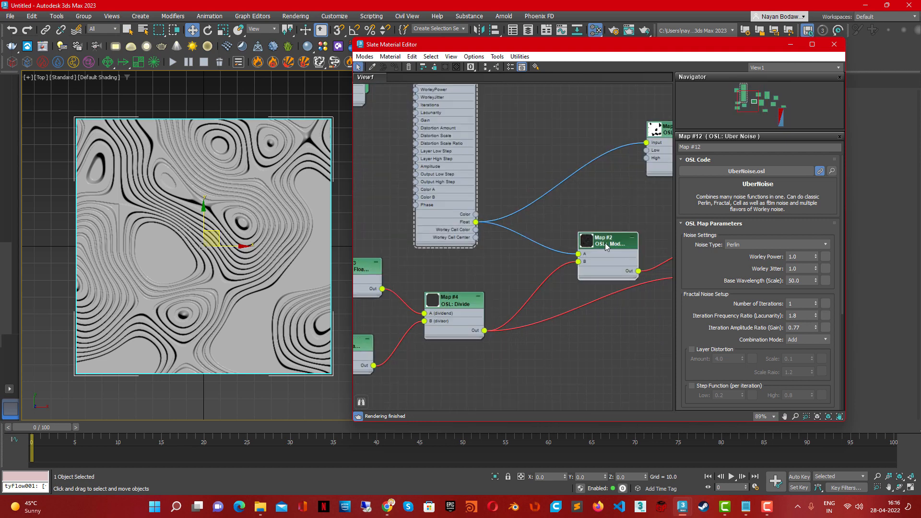
middle_drag(463, 356, 484, 324)
click(411, 327)
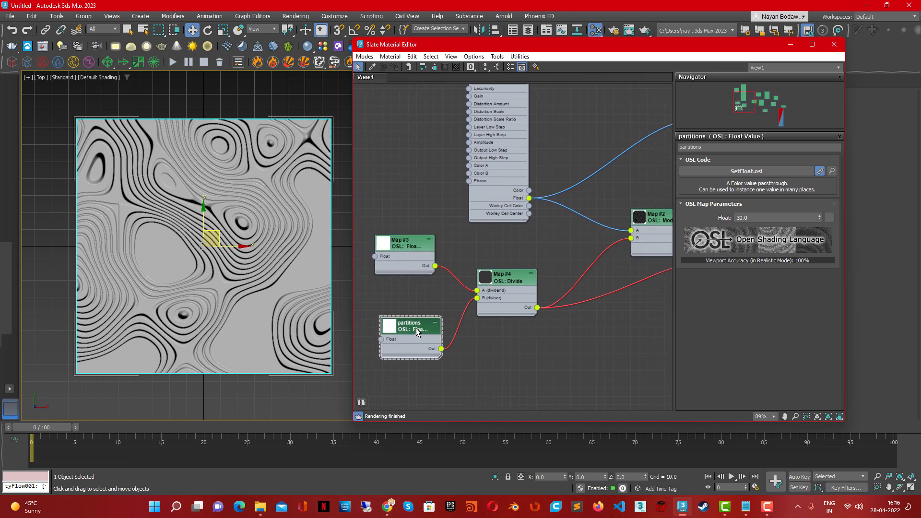
middle_drag(525, 276, 442, 286)
click(440, 289)
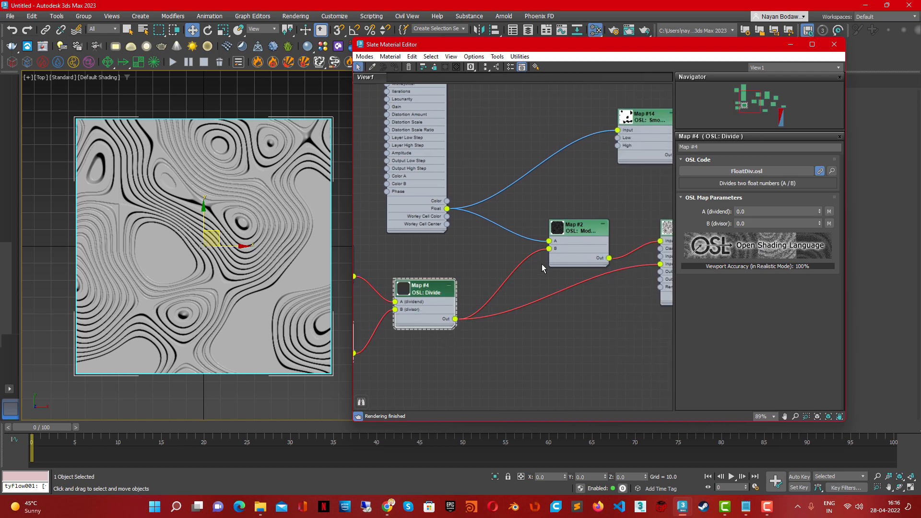
middle_drag(564, 253, 454, 259)
scroll(453, 259, up, 3)
click(484, 229)
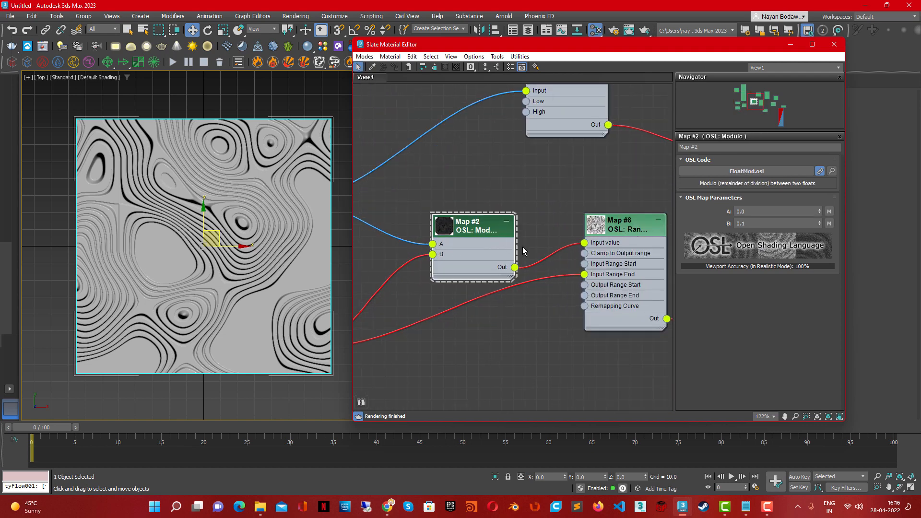
- Trace the node connections from Modulo through Range/Remapper, SmoothStep and Multiply towards the Output map
middle_drag(523, 247, 462, 242)
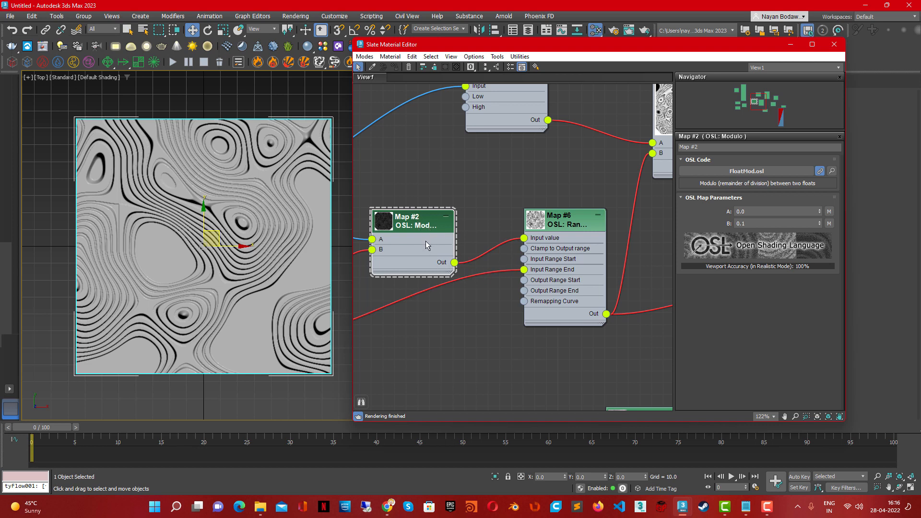
drag(423, 231, 423, 218)
middle_drag(613, 319, 457, 340)
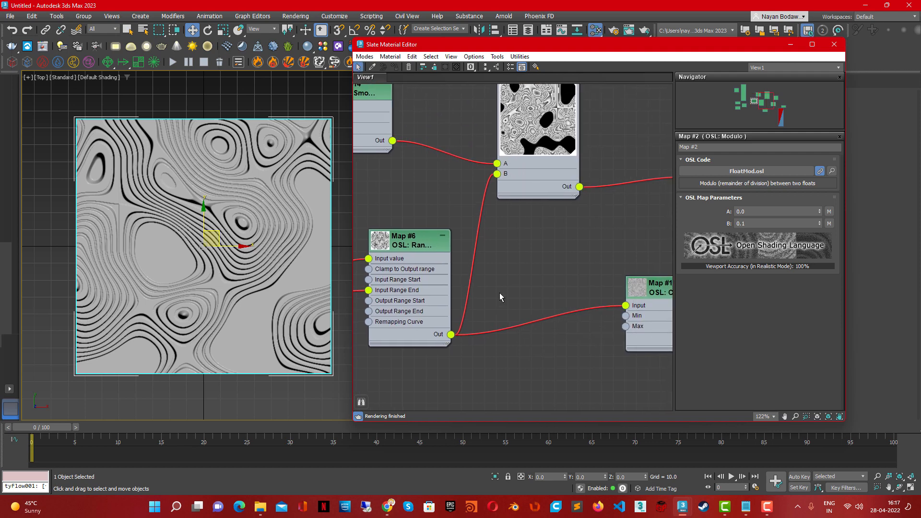
scroll(500, 293, down, 1)
middle_drag(499, 293, 557, 328)
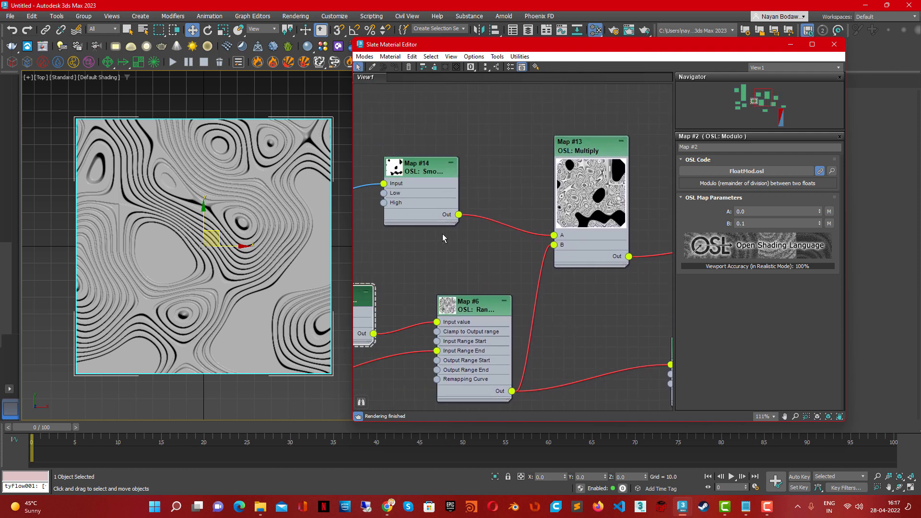
middle_drag(489, 252, 749, 272)
scroll(542, 251, down, 3)
middle_drag(543, 251, 495, 246)
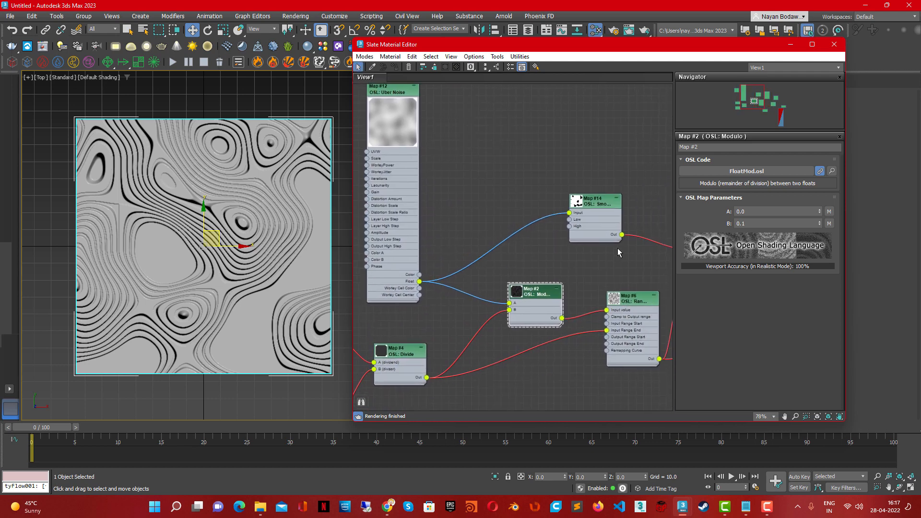
middle_drag(618, 249, 450, 209)
scroll(545, 230, up, 1)
middle_drag(547, 230, 527, 189)
scroll(424, 241, down, 1)
- Connect the Range/Remapper output directly to the Output map and view the displaced terrain in perspective
middle_drag(424, 240, 364, 224)
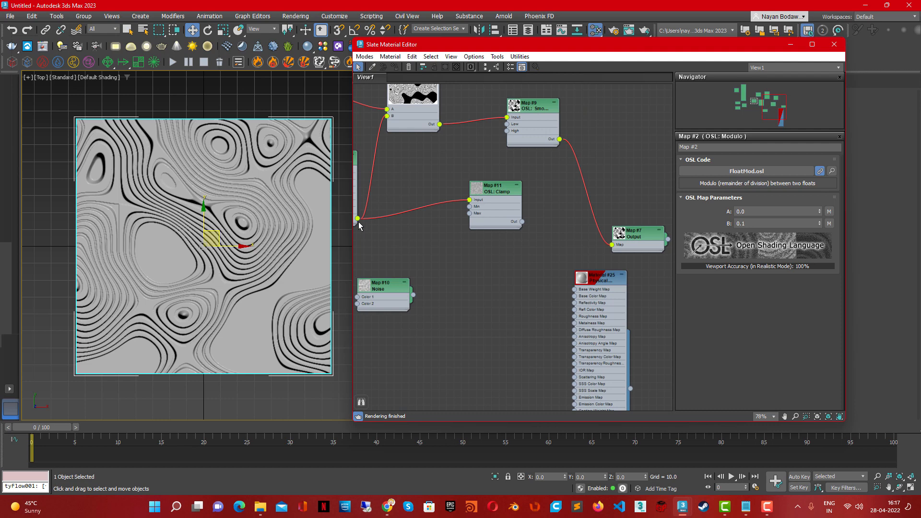
drag(358, 219, 611, 246)
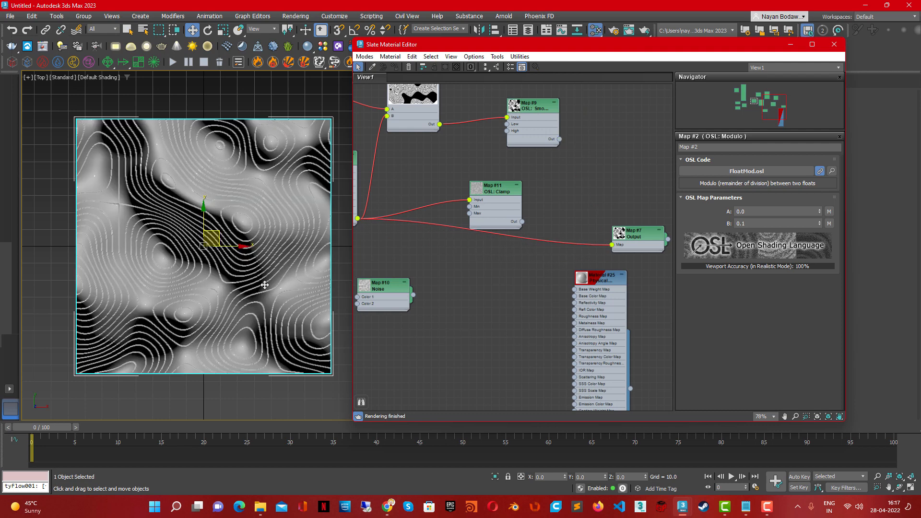
click(265, 286)
key(p)
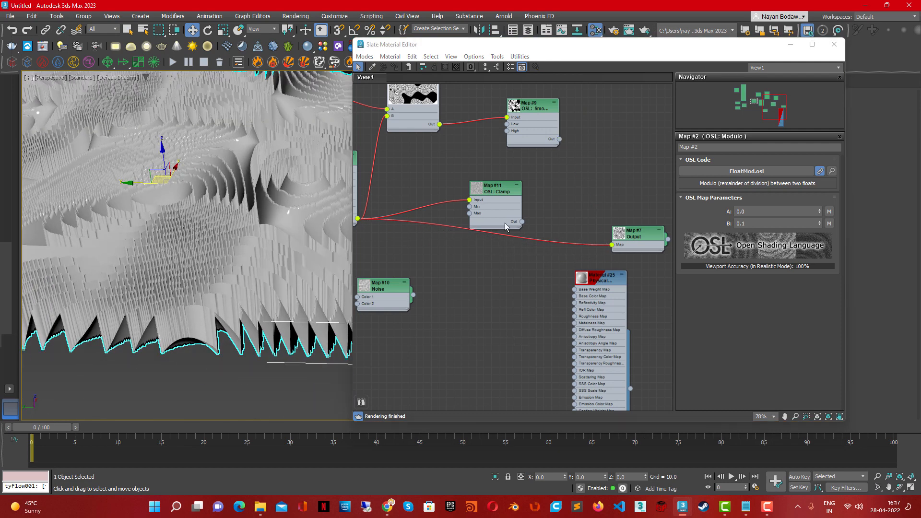
- Move the Clamp node up and add a Gradient Ramp map below it, with Range/Remapper as its Source Map
drag(498, 188, 497, 158)
middle_drag(464, 275, 492, 305)
right_click(484, 287)
mouse_move(505, 301)
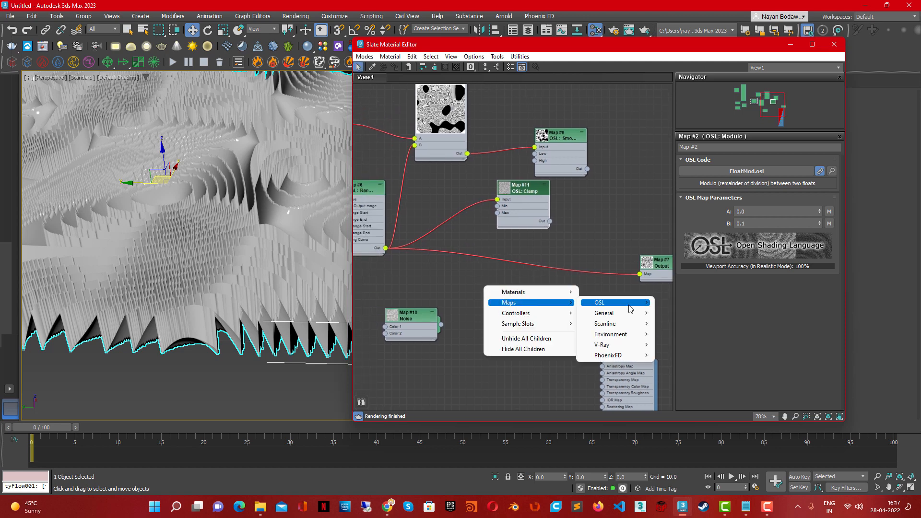
mouse_move(623, 315)
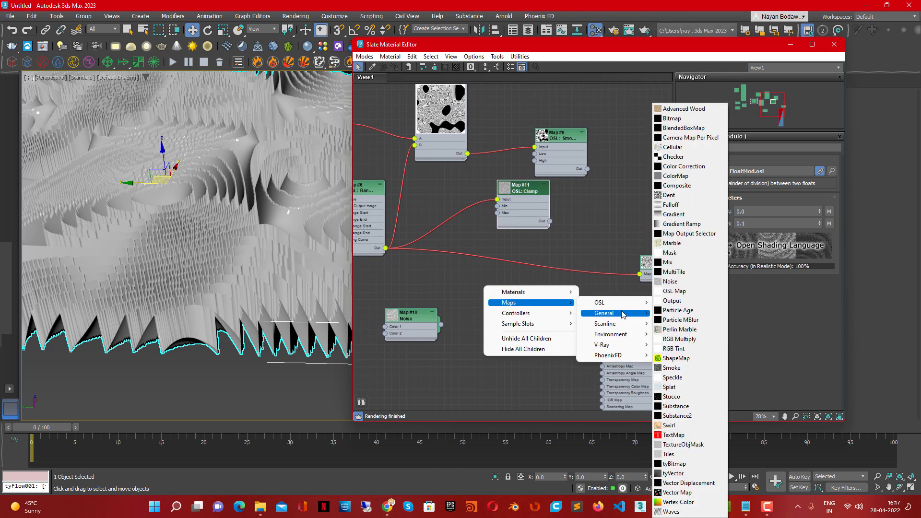
click(682, 223)
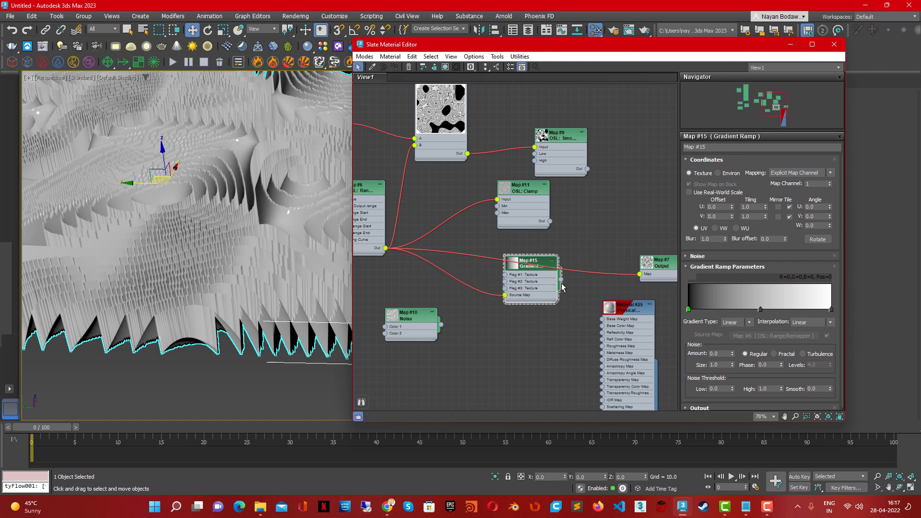
- Set the Gradient Ramp's type to Mapped with Linear interpolation and connect it to the Output map
click(738, 323)
click(730, 370)
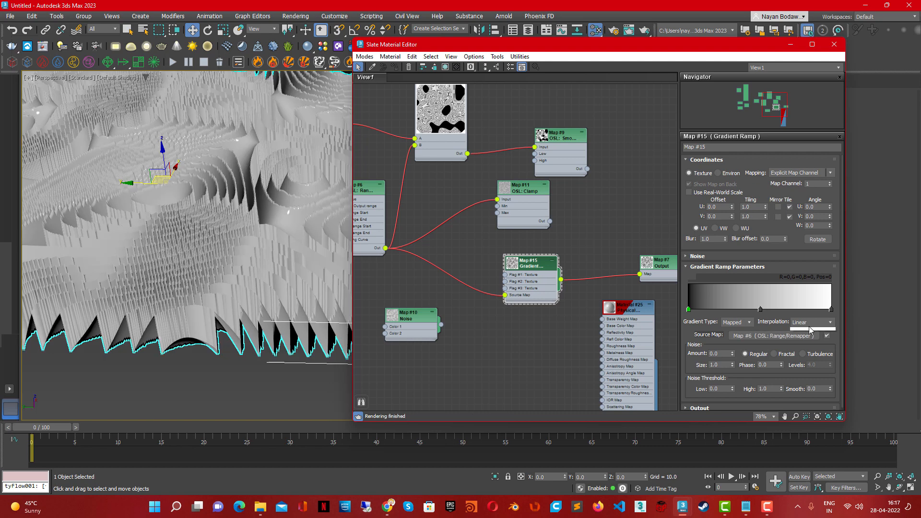
click(811, 322)
click(813, 324)
- Colour the ramp's middle flag white and its end flag black, and shift the white flag towards the start
double_click(760, 310)
mouse_move(682, 256)
mouse_down()
mouse_move(747, 269)
mouse_move(682, 255)
mouse_up()
click(717, 292)
double_click(831, 310)
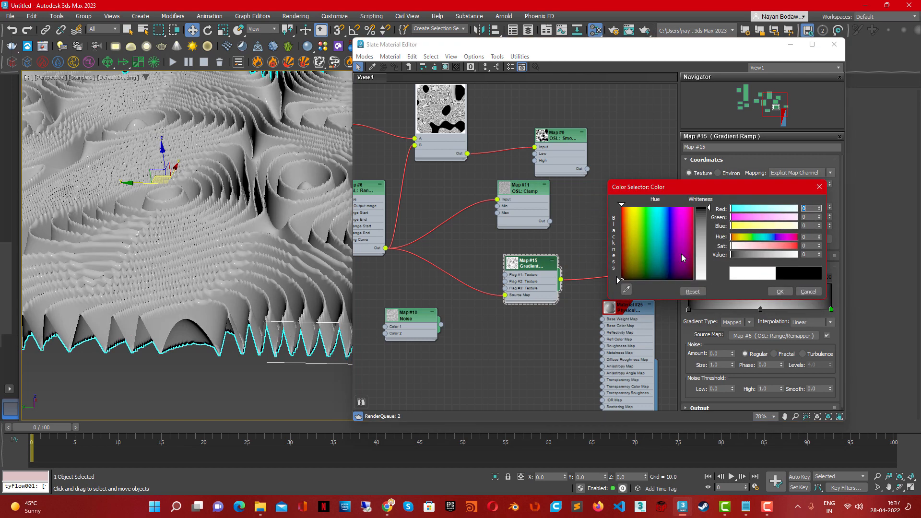
click(788, 293)
drag(761, 310, 715, 310)
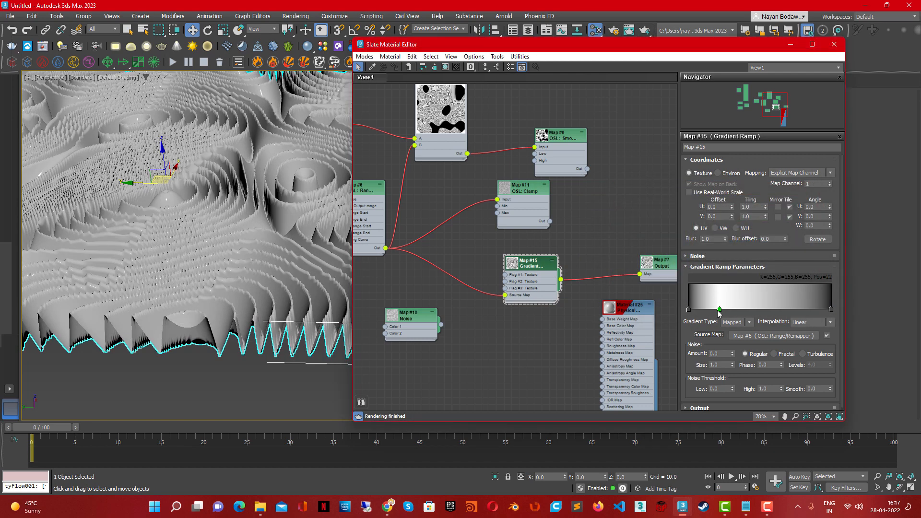
- Add a second white flag near the ramp's end and spread both white flags outward, placing the first at position 11
click(801, 310)
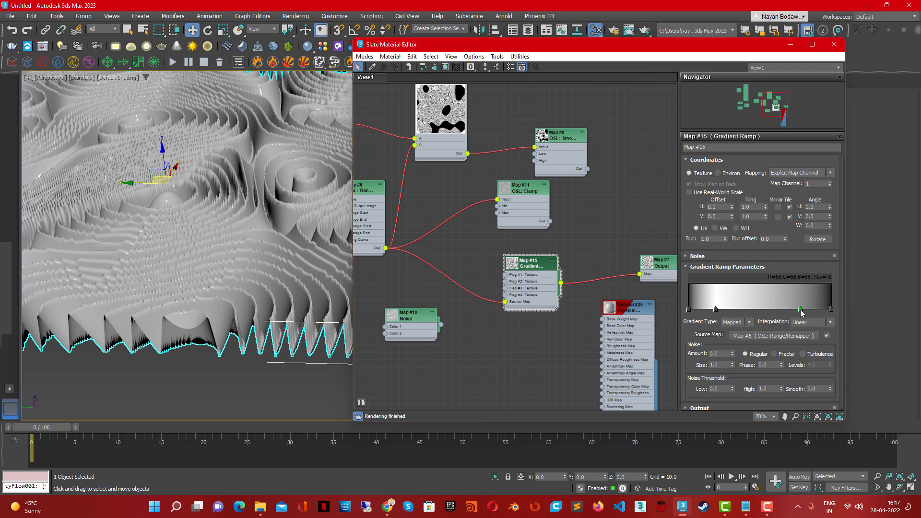
double_click(801, 310)
drag(725, 257, 767, 256)
click(761, 292)
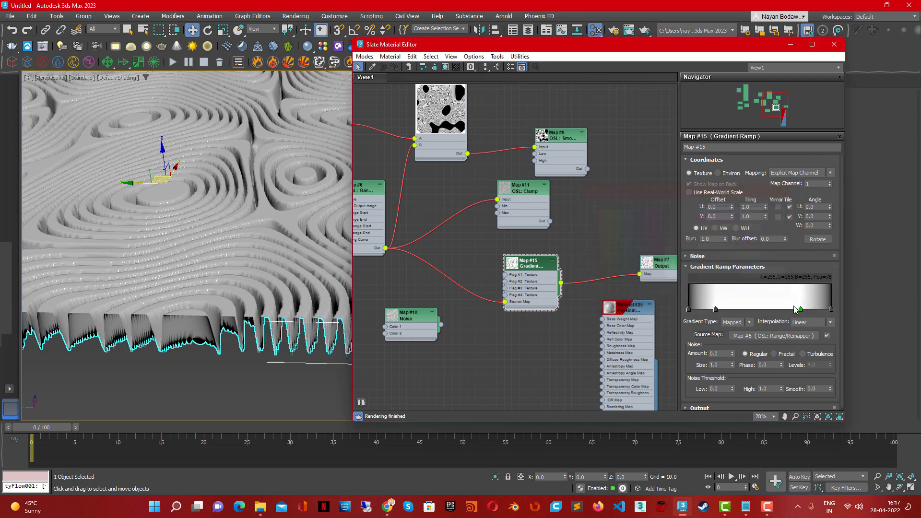
drag(804, 310, 813, 310)
drag(716, 310, 705, 310)
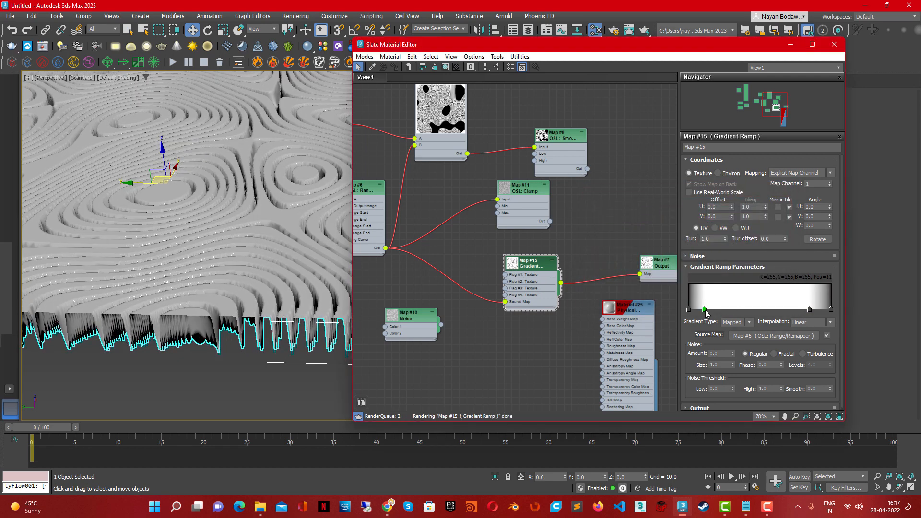
- Move the SmoothStep node closer to Multiply and reconnect its output to the Output map in place of the Gradient Ramp
mouse_move(246, 228)
middle_down()
mouse_move(186, 277)
mouse_move(232, 219)
mouse_move(240, 240)
middle_up()
middle_drag(478, 195, 533, 267)
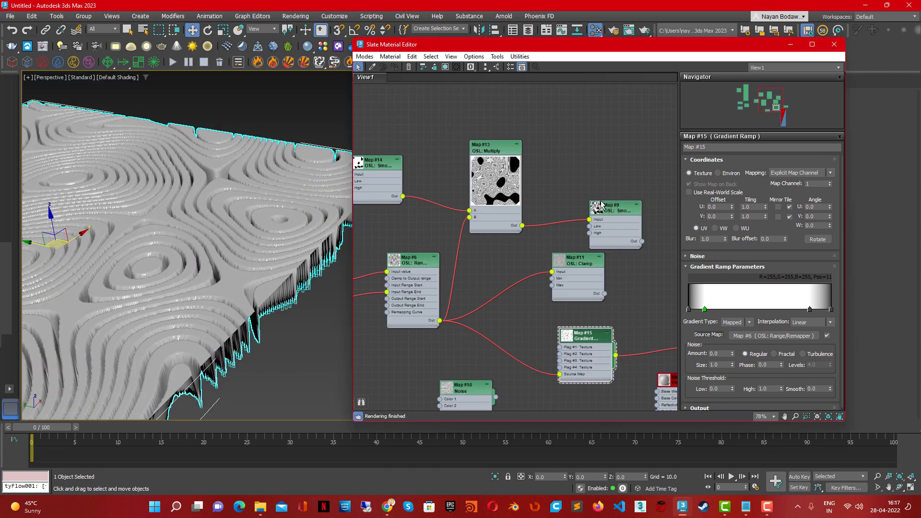
drag(612, 211, 586, 215)
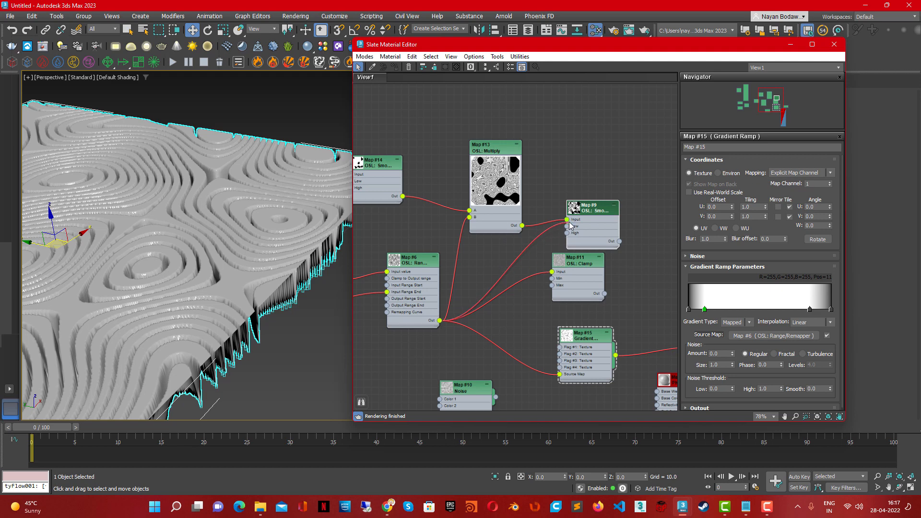
drag(540, 250, 546, 252)
middle_drag(611, 247, 567, 215)
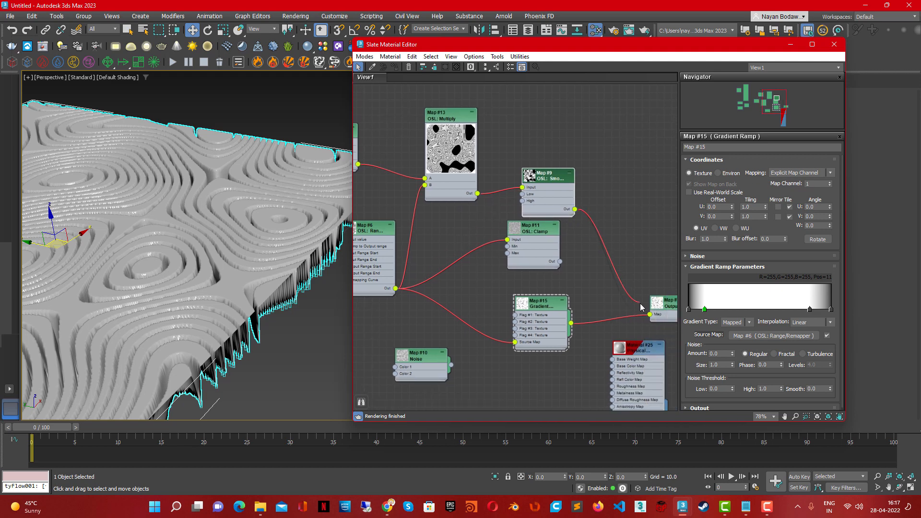
- Examine the terraced terrain in perspective from several angles, both close up and as a whole
alt+middle_drag(193, 277, 251, 290)
scroll(251, 290, up, 3)
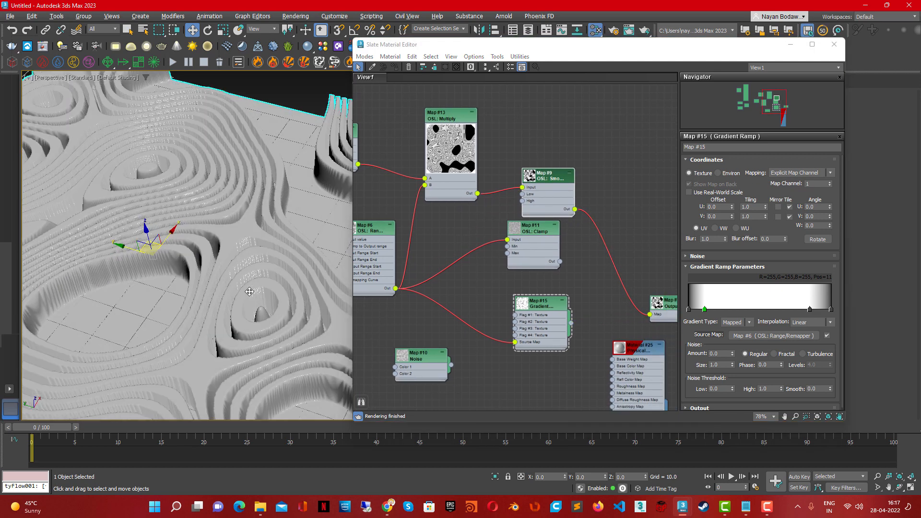
scroll(251, 290, down, 5)
scroll(215, 236, up, 4)
alt+middle_drag(194, 225, 250, 269)
scroll(267, 233, down, 5)
scroll(239, 286, down, 3)
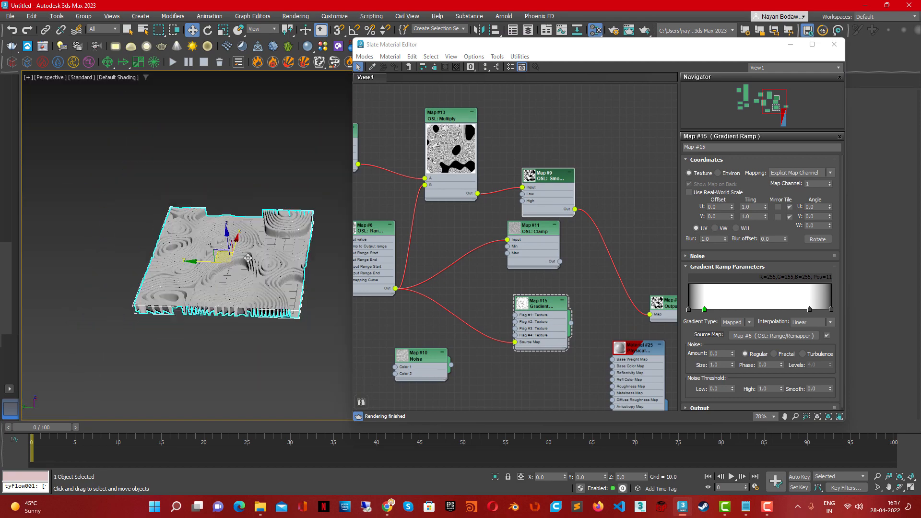
- Move the Slate Material Editor window aside to uncover the terrain and bring the Range/Remapper nodes into sight
drag(573, 49, 652, 34)
middle_drag(314, 281, 327, 300)
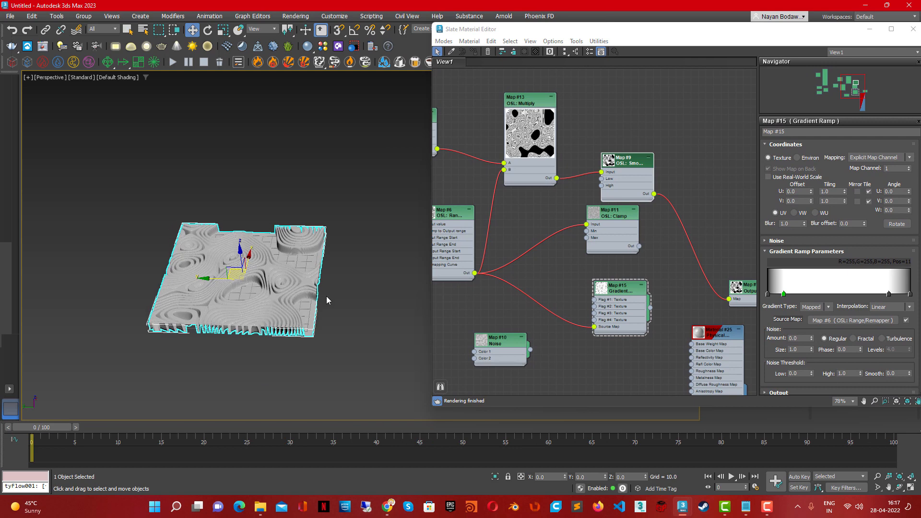
middle_drag(491, 257, 608, 271)
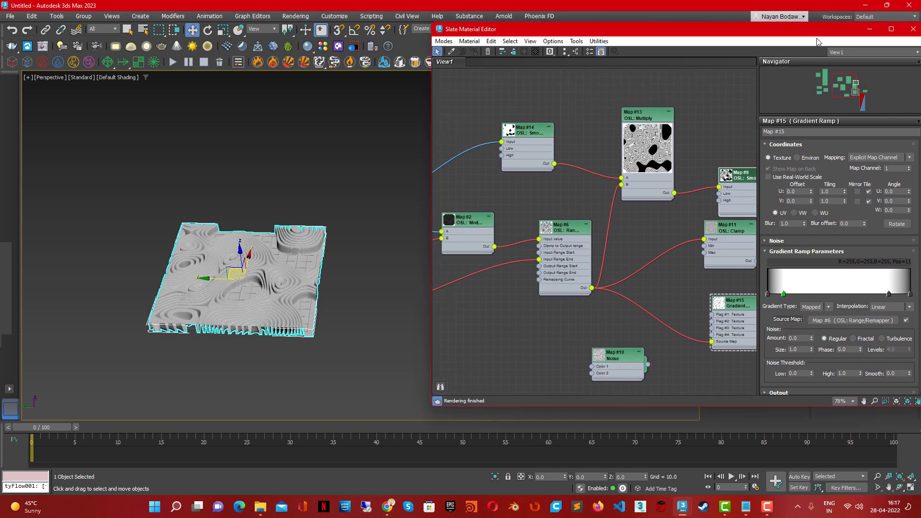
- Minimize the Slate Material Editor and copy the Displace modifier from the plane's modifier stack
click(869, 30)
middle_drag(324, 293, 380, 290)
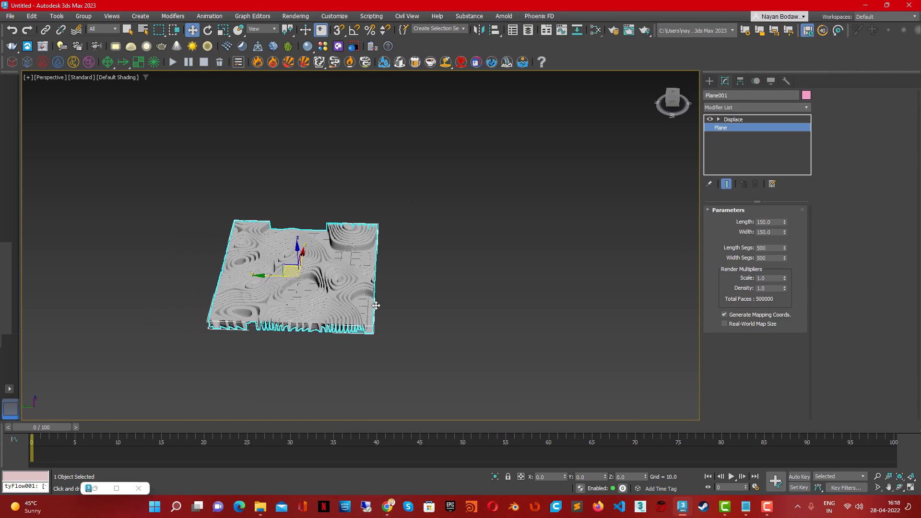
click(383, 274)
click(309, 326)
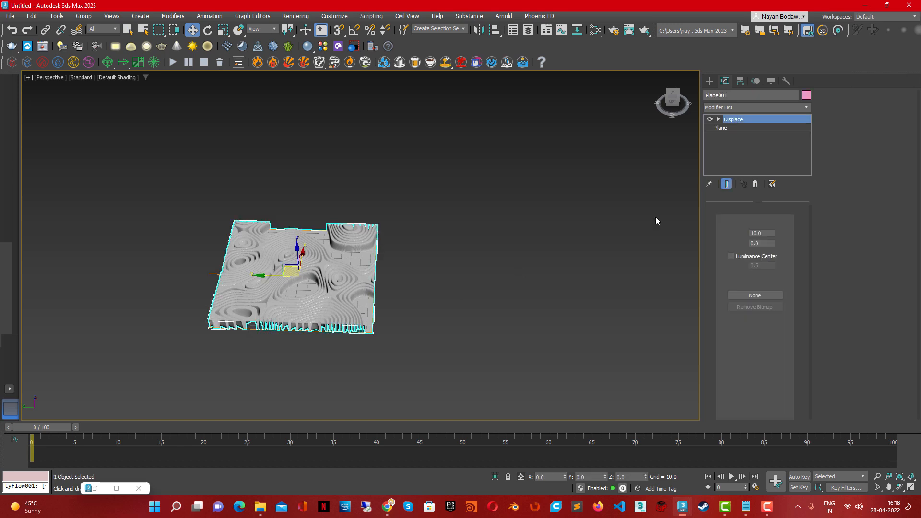
right_click(745, 121)
click(770, 163)
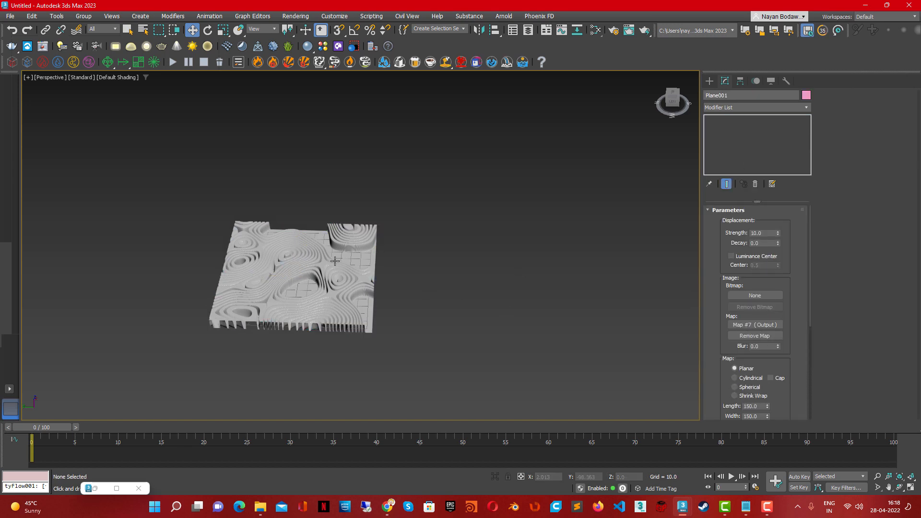
- Hide Plane001 in the Scene Explorer
click(720, 76)
click(719, 124)
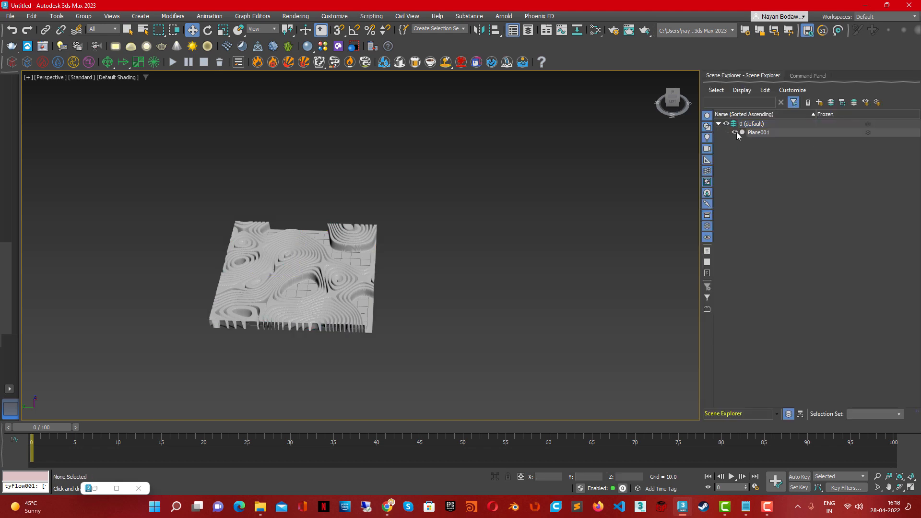
click(736, 133)
- Create a GeoSphere centred on the grid in the perspective view
click(796, 77)
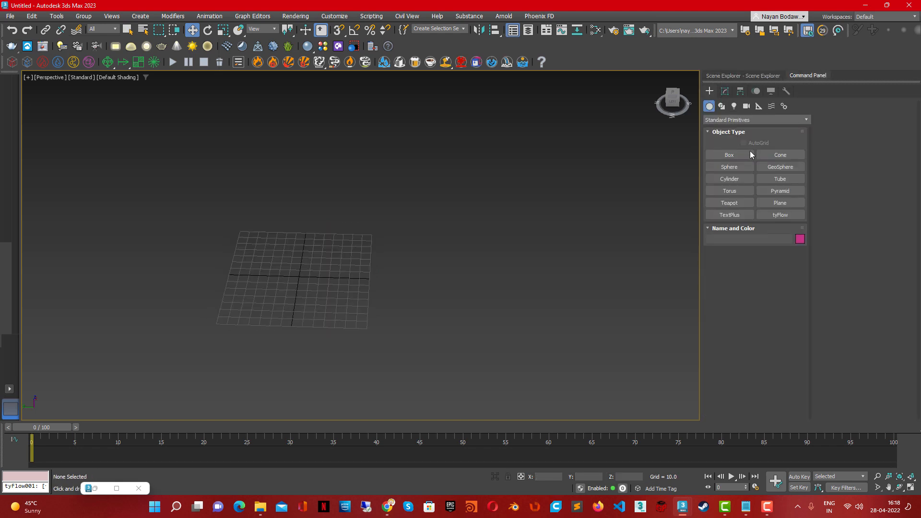
click(781, 167)
drag(301, 277, 341, 319)
scroll(349, 303, up, 1)
middle_drag(349, 303, 417, 280)
scroll(432, 267, up, 1)
scroll(397, 288, down, 1)
- Set the GeoSphere's radius to 80 and its segments to 200
click(773, 301)
text(8)
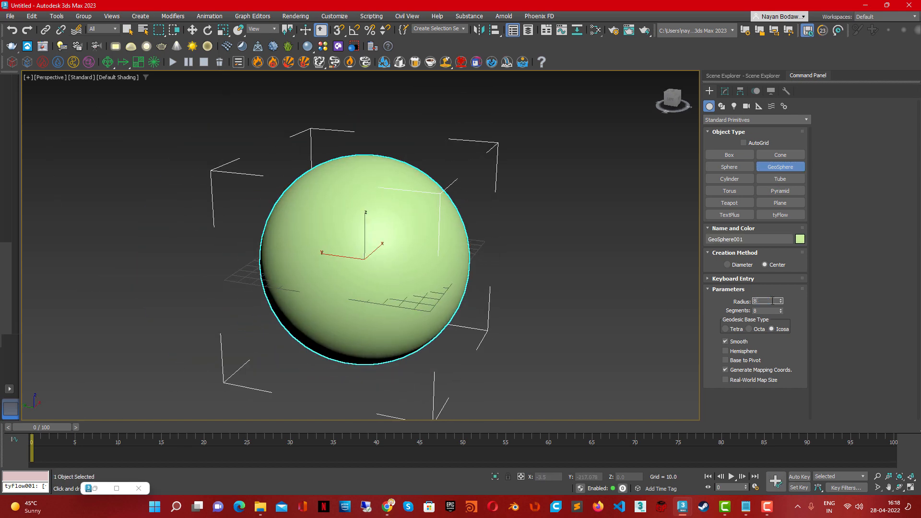
text(0)
key(Tab)
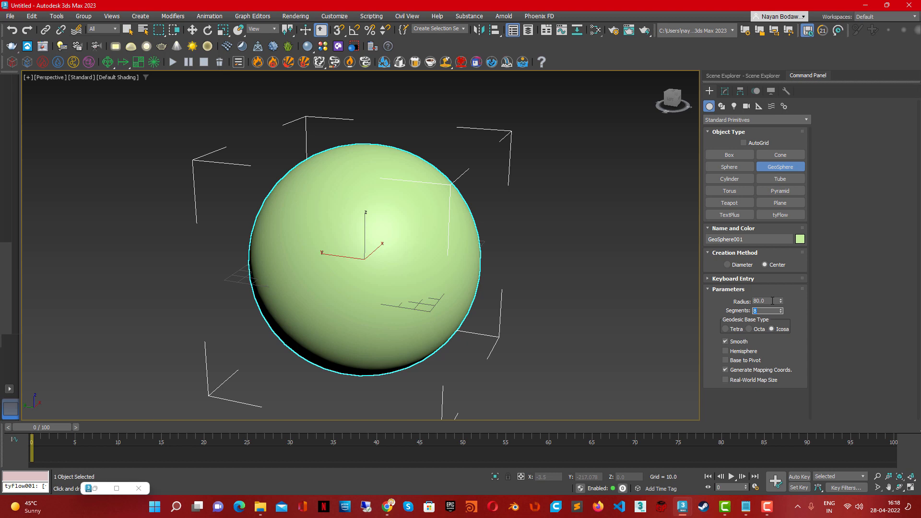
text(500)
key(Return)
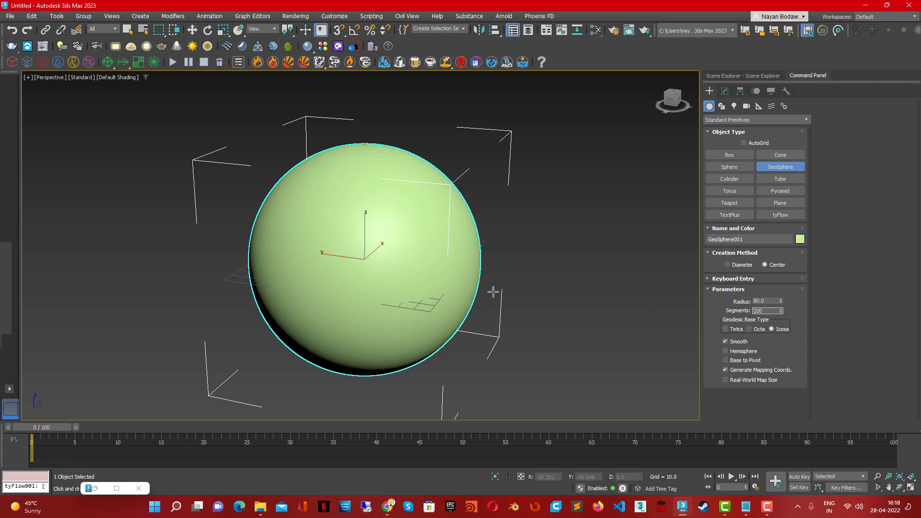
- Display edged faces and paste the copied Displace modifier onto the GeoSphere as an instance
middle_drag(493, 292, 459, 284)
key(F4)
click(725, 91)
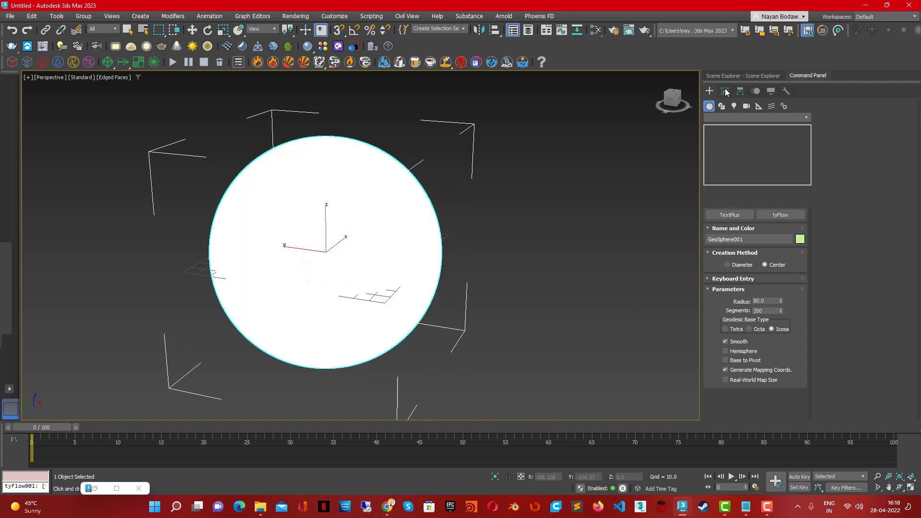
right_click(750, 131)
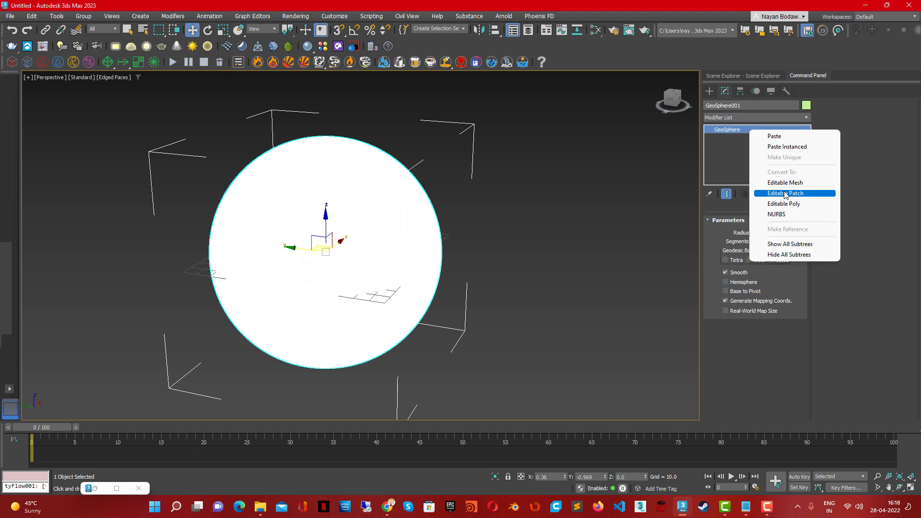
click(782, 148)
- Make the Displace modifier use the GeoSphere's existing mapping and turn off the edged faces display
scroll(717, 376, down, 3)
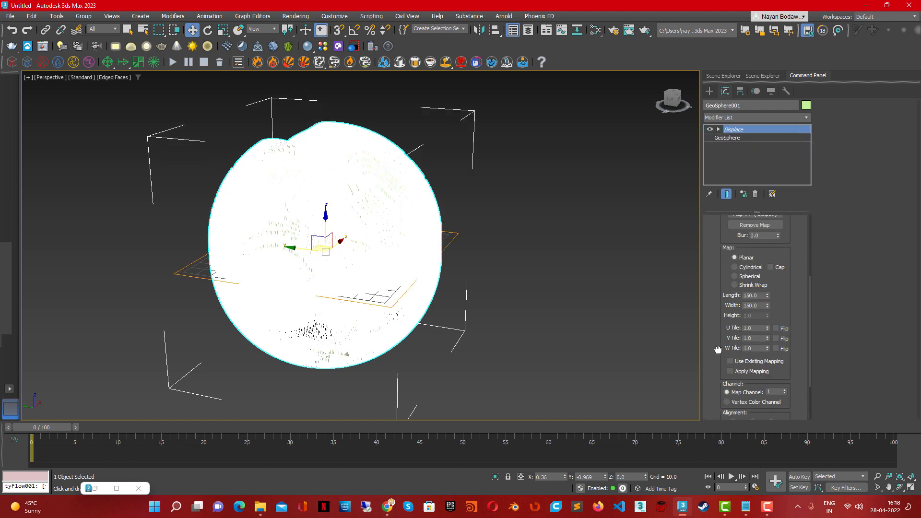
click(739, 365)
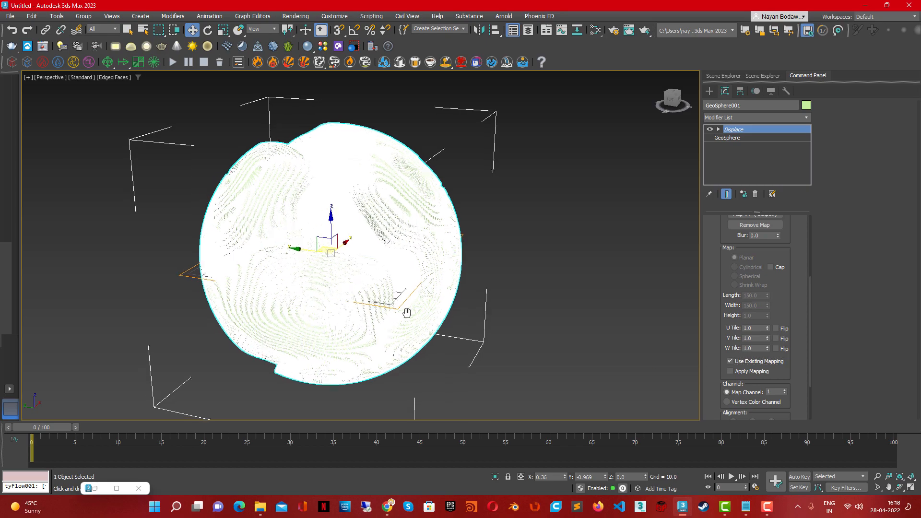
key(F4)
- Examine the terraced displacement on the sphere from several angles, both close up and as a whole
alt+middle_drag(377, 306, 383, 260)
scroll(335, 204, up, 3)
mouse_move(336, 204)
alt+middle_down()
mouse_move(410, 189)
mouse_move(338, 209)
alt+middle_up()
scroll(338, 208, down, 3)
scroll(394, 216, up, 4)
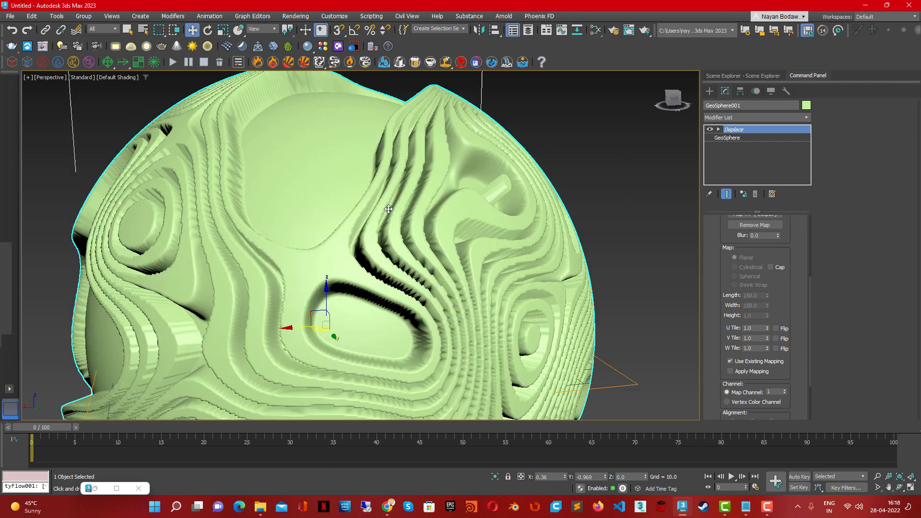
scroll(411, 227, down, 3)
alt+middle_drag(465, 235, 425, 240)
scroll(452, 256, down, 2)
scroll(387, 216, up, 3)
scroll(431, 247, down, 3)
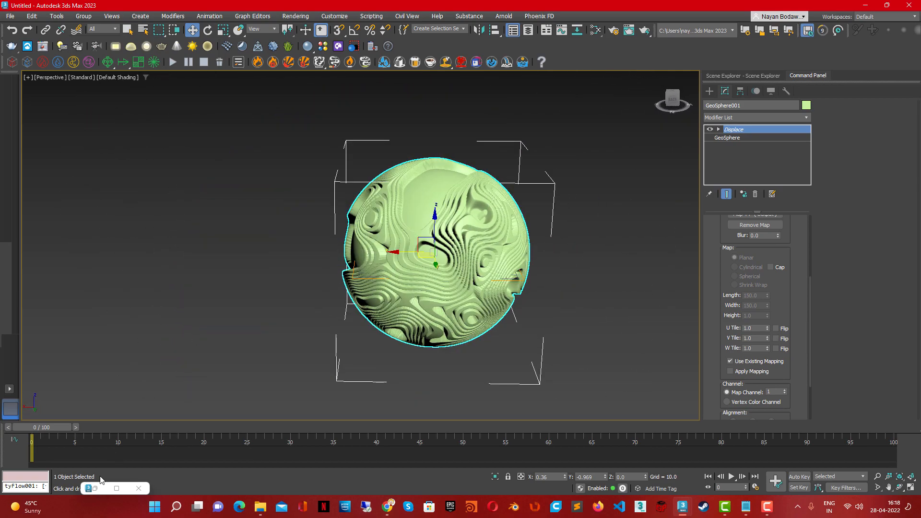
- Animate the Uber Noise Phase by entering a new value at frame 100 with Auto Key on
click(96, 489)
middle_drag(488, 222, 676, 259)
middle_drag(539, 223, 602, 305)
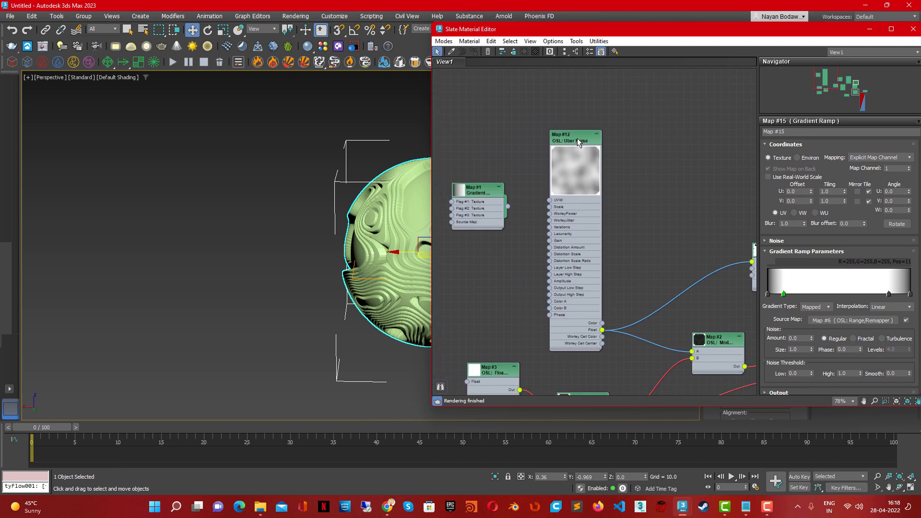
double_click(577, 140)
scroll(840, 288, down, 5)
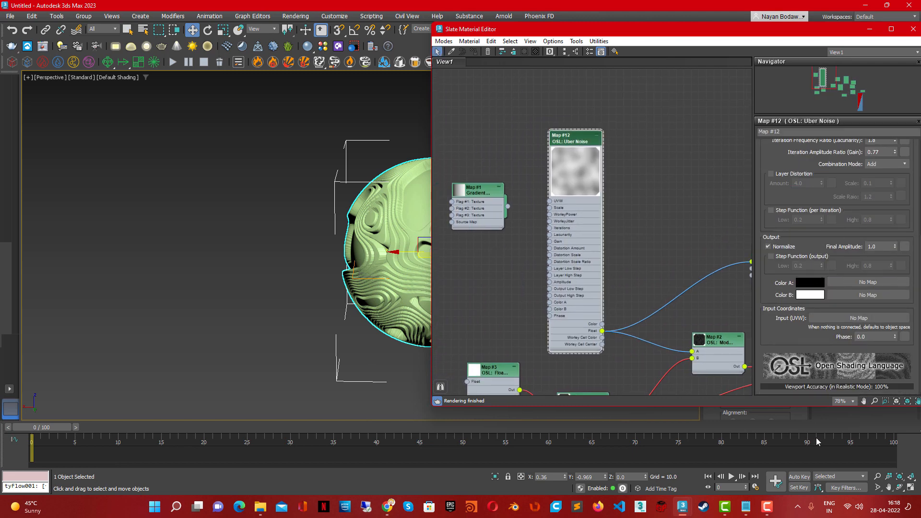
drag(825, 428, 898, 429)
click(800, 477)
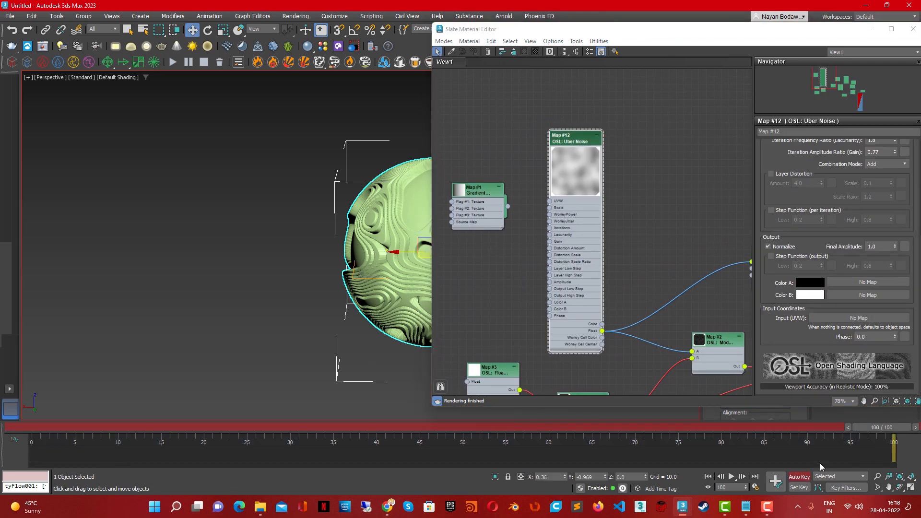
click(877, 338)
key(Return)
- Return the timeline to frame 0 and inspect the displaced sphere beside the node editor
middle_drag(384, 251, 215, 248)
drag(33, 430, 36, 461)
key(w)
scroll(272, 243, up, 4)
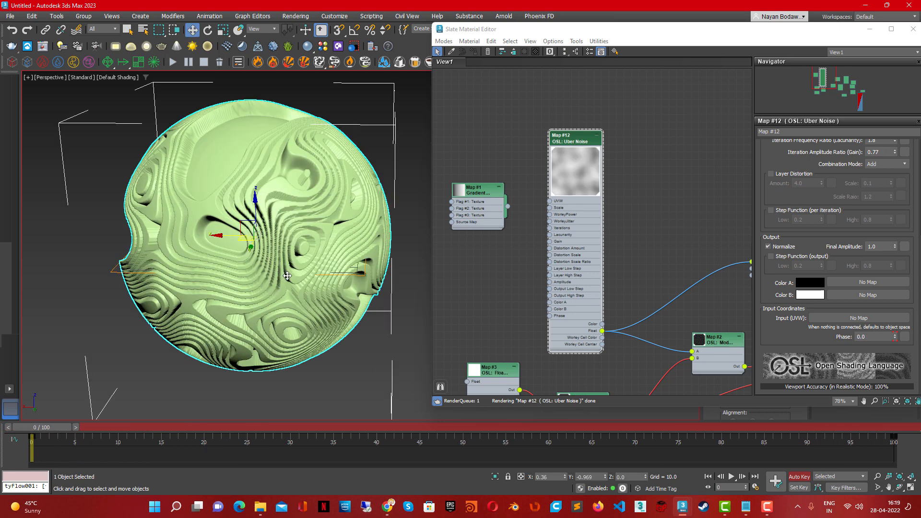
middle_drag(272, 242, 269, 256)
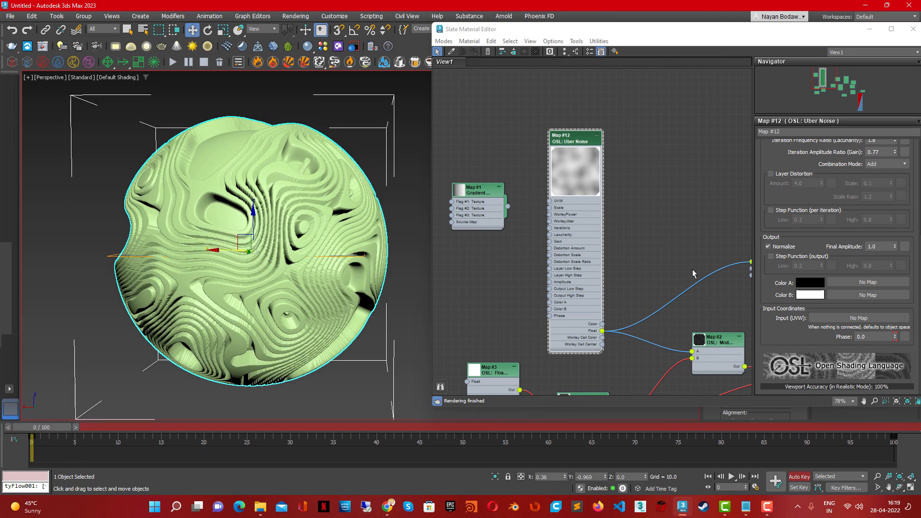
- Move the unused Gradient Ramp Map #1 above the network and connect Uber Noise's Float output to its Source Map
middle_drag(693, 270, 609, 196)
scroll(609, 208, down, 3)
middle_drag(580, 285, 509, 255)
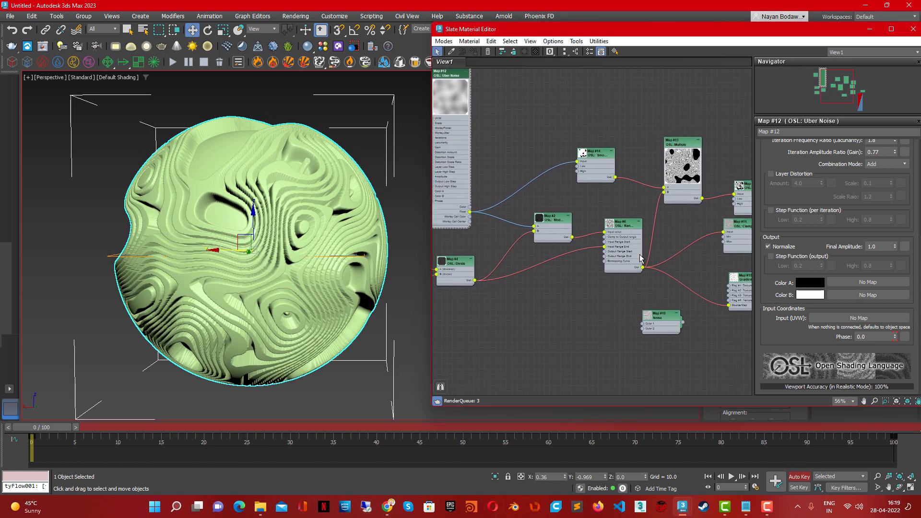
middle_drag(641, 260, 654, 202)
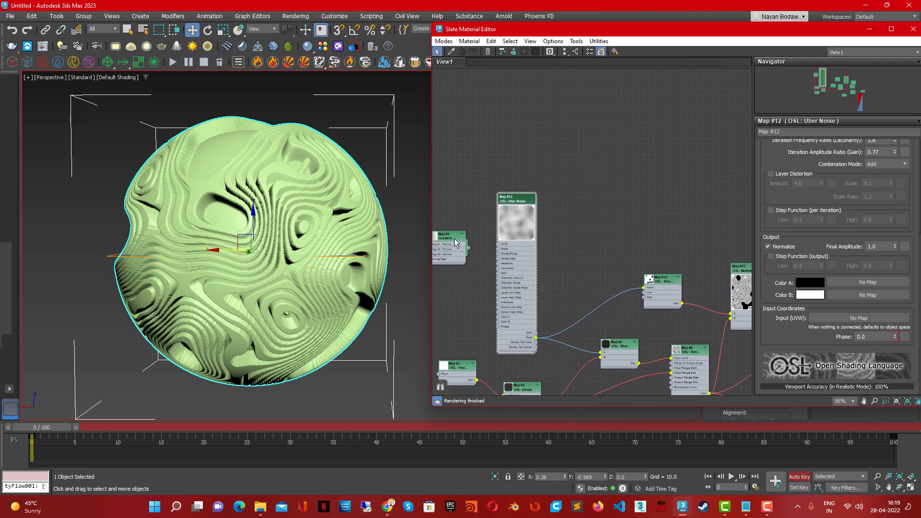
drag(454, 239, 633, 152)
middle_drag(565, 273, 517, 239)
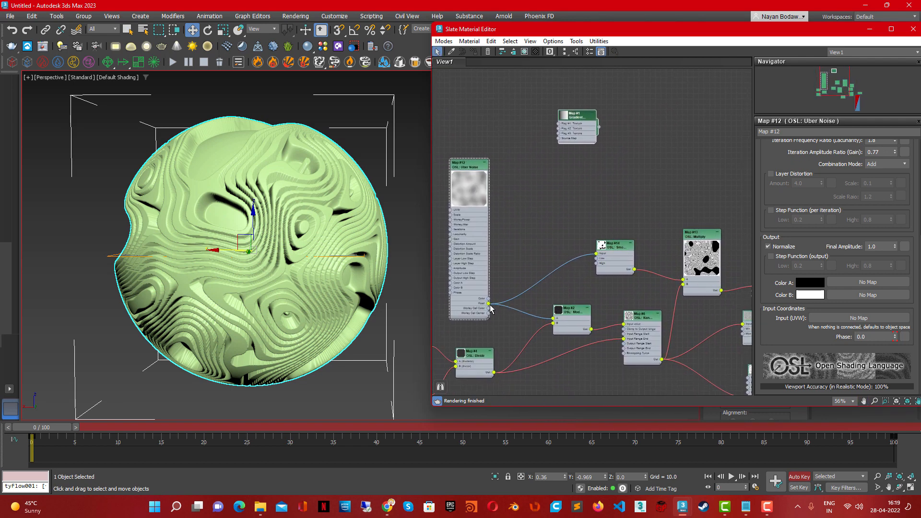
double_click(566, 138)
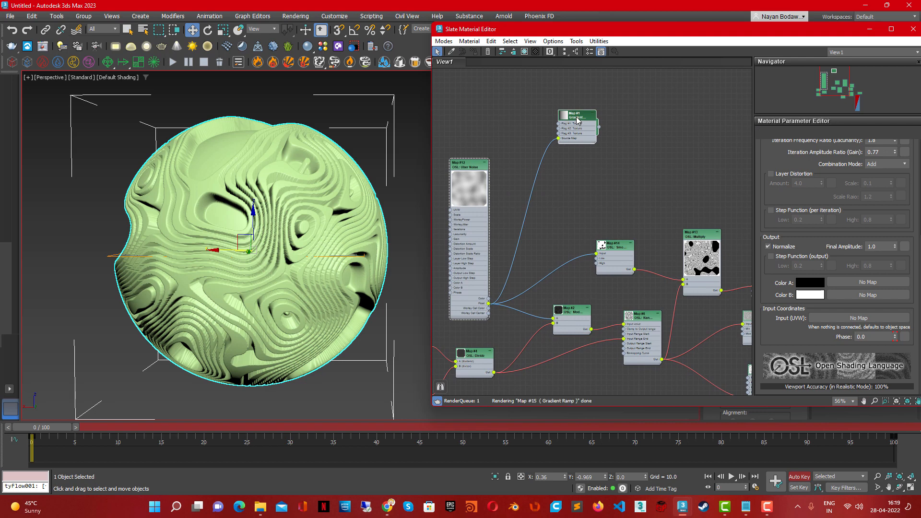
- Set the Gradient Ramp's Gradient Type to Mapped and enlarge the node's preview
click(819, 307)
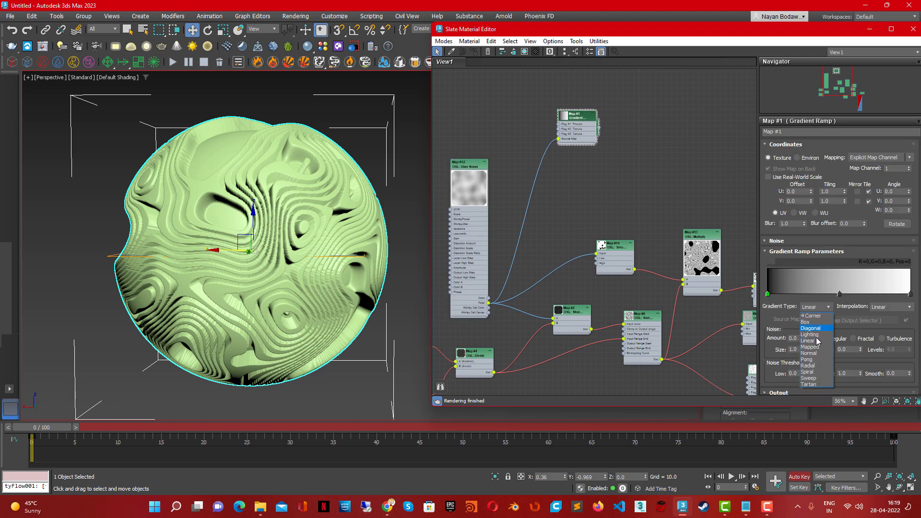
click(811, 347)
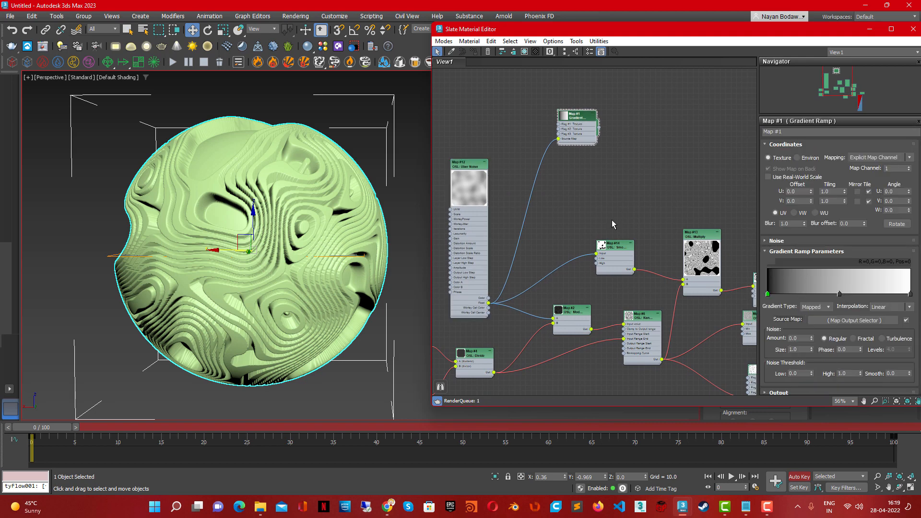
double_click(564, 120)
- Move the ramp's middle flag to position 19 and add a black flag at position 42, shifting it slightly back
drag(840, 293, 795, 294)
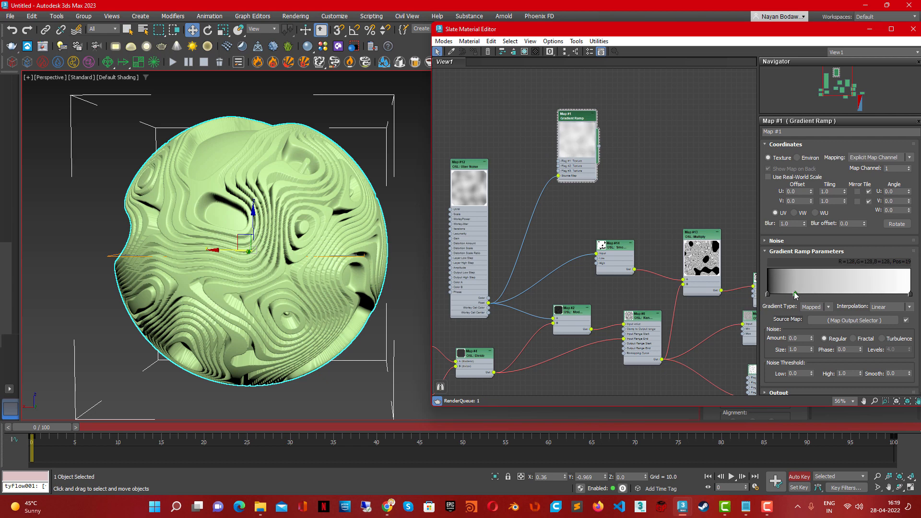
click(829, 294)
double_click(829, 294)
drag(785, 241, 727, 240)
click(781, 277)
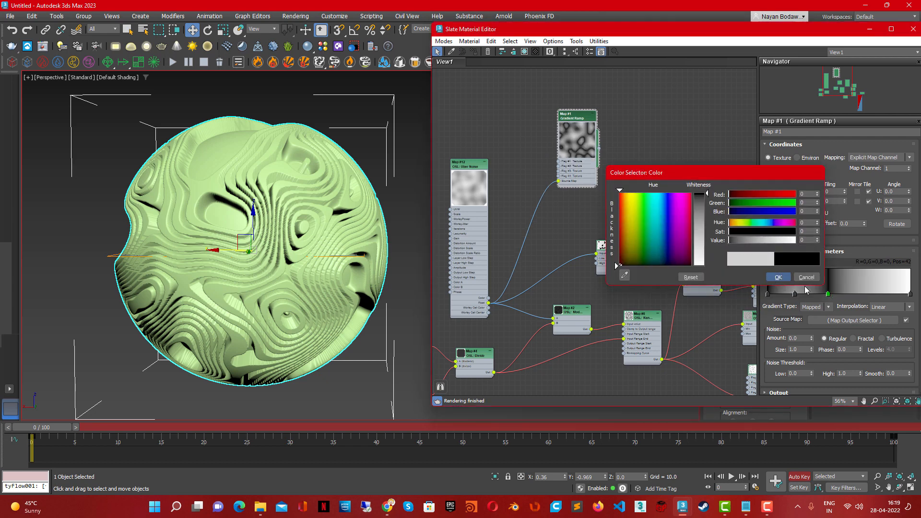
drag(828, 293, 818, 294)
- Add a white flag at position 51 and a black flag at position 62 on the ramp
click(841, 295)
double_click(841, 295)
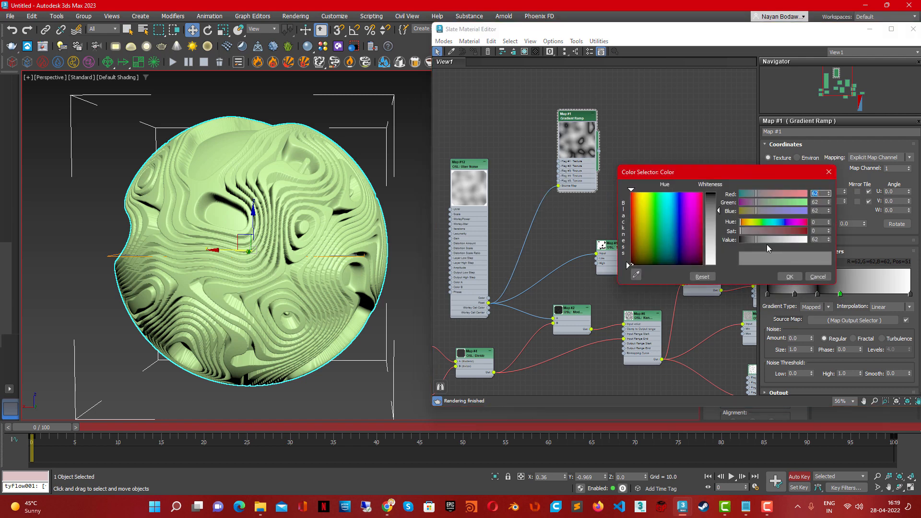
mouse_move(769, 241)
mouse_down()
mouse_move(742, 242)
mouse_move(811, 242)
mouse_move(752, 241)
mouse_up()
click(790, 277)
click(856, 294)
double_click(856, 294)
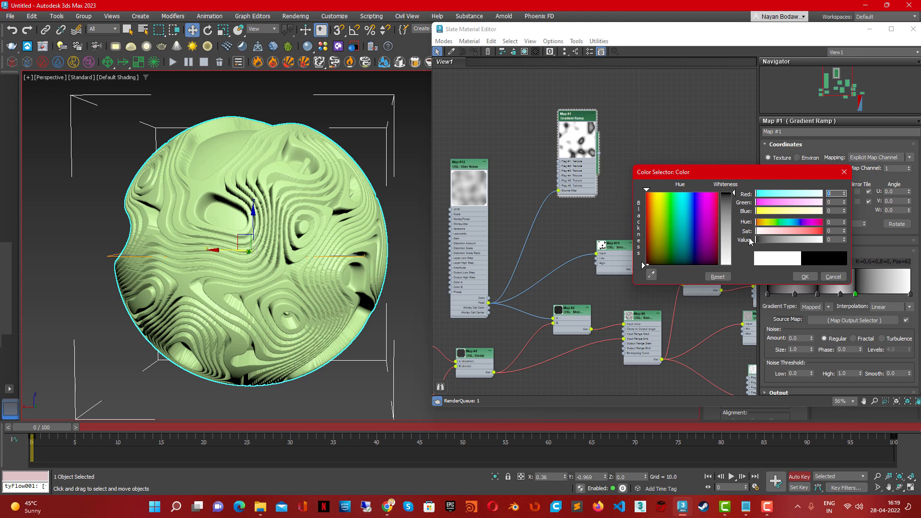
click(805, 277)
- Add a white flag at position 72 and a black flag at position 81 on the ramp
click(871, 294)
double_click(871, 294)
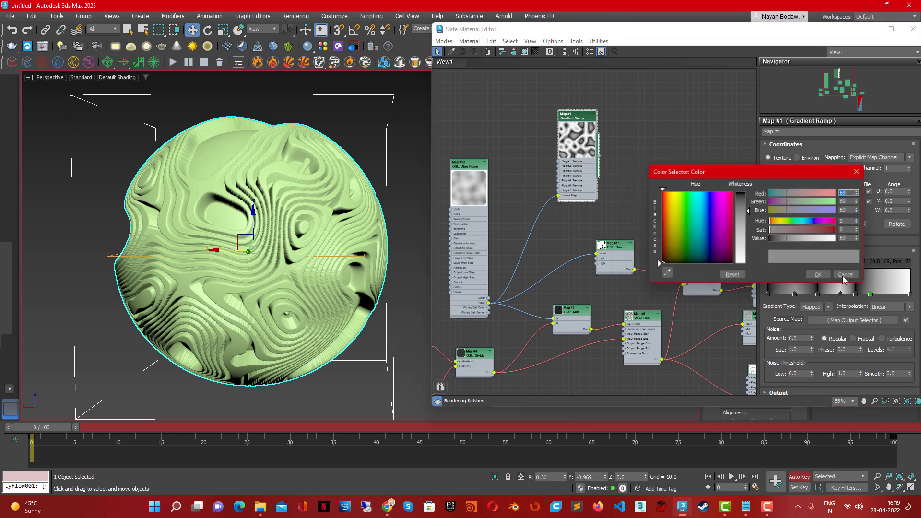
click(820, 276)
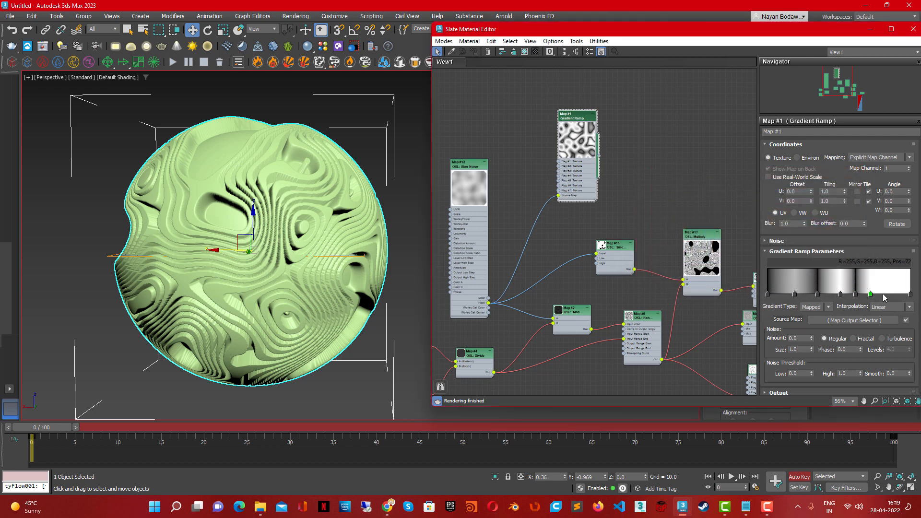
click(883, 294)
double_click(883, 294)
drag(827, 240, 776, 255)
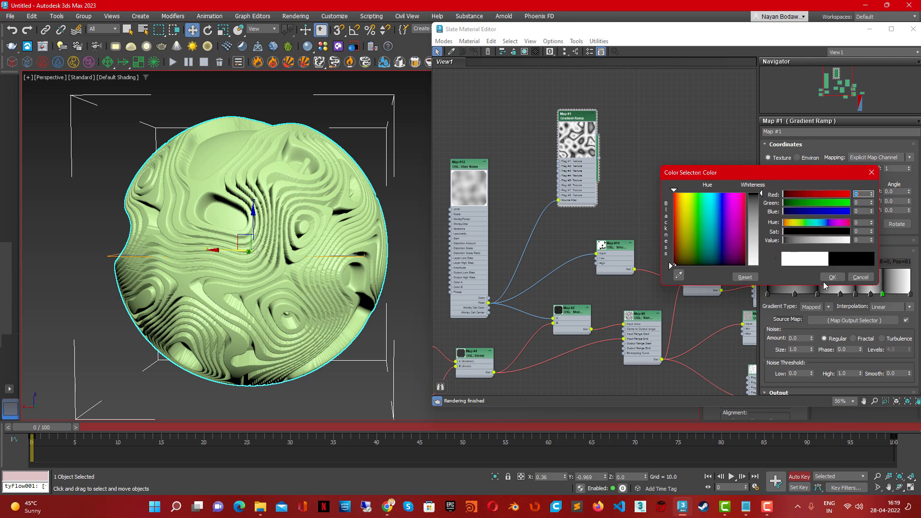
click(831, 278)
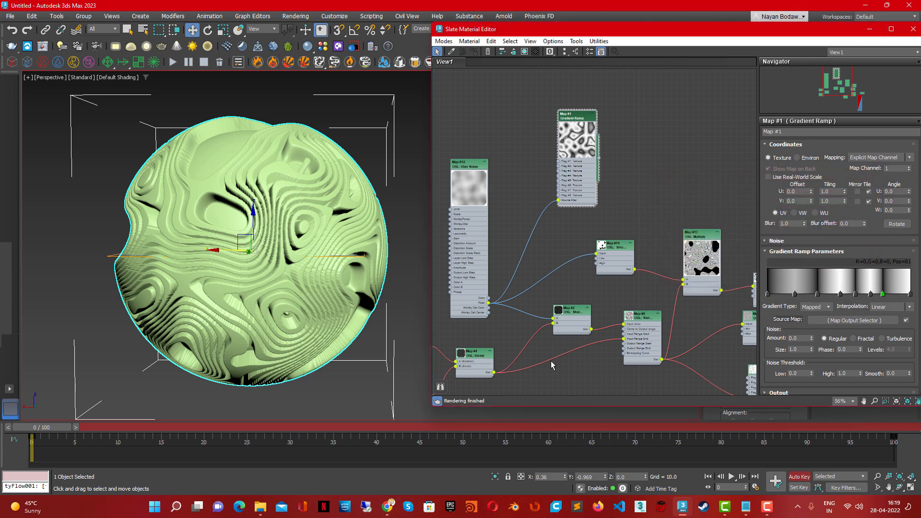
- Delete the Gradient Ramp fed by Uber Noise and nudge the Range/Remapper node slightly upward
key(Delete)
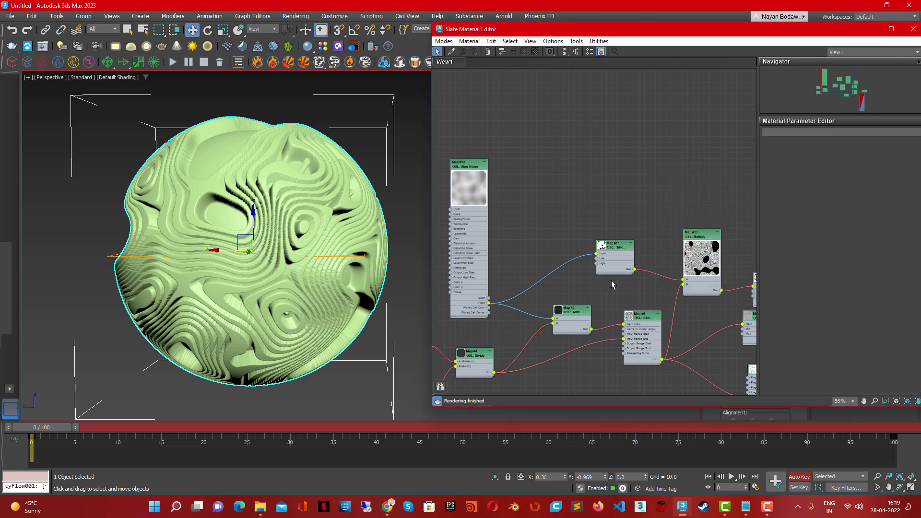
middle_drag(646, 322, 538, 262)
drag(537, 257, 530, 244)
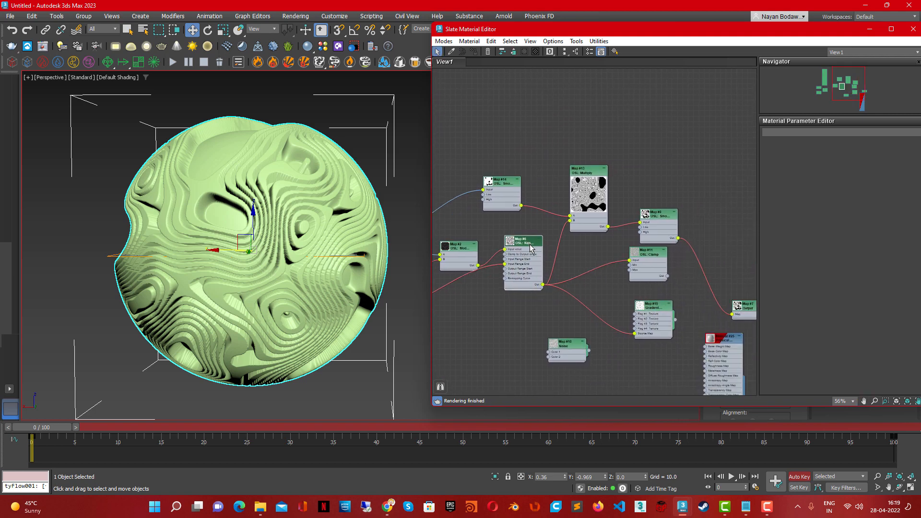
- Open the Physical Material node's parameters for viewing in the material editor
middle_drag(677, 307, 586, 259)
scroll(636, 294, up, 1)
drag(638, 291, 636, 285)
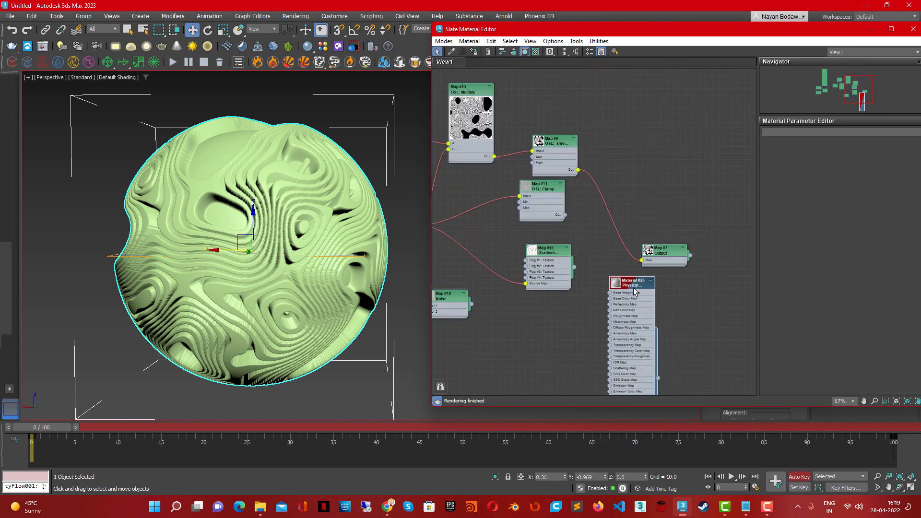
double_click(636, 285)
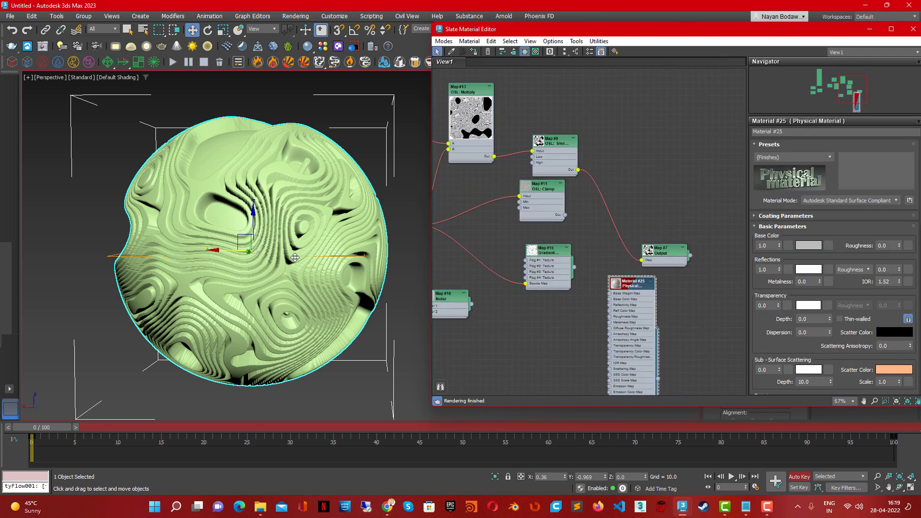
- Open the recent scene Modulo_01.max without saving the changes to the current scene
click(10, 16)
click(493, 296)
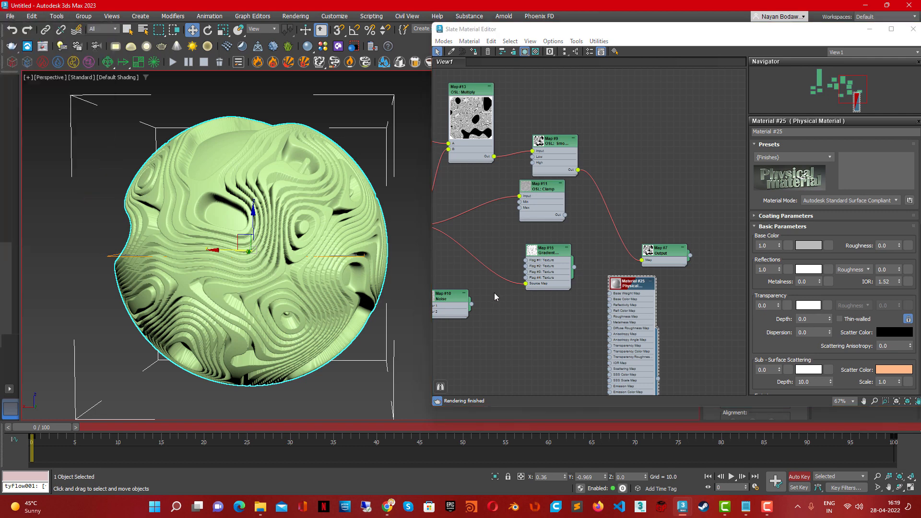
middle_drag(240, 243, 239, 256)
click(11, 16)
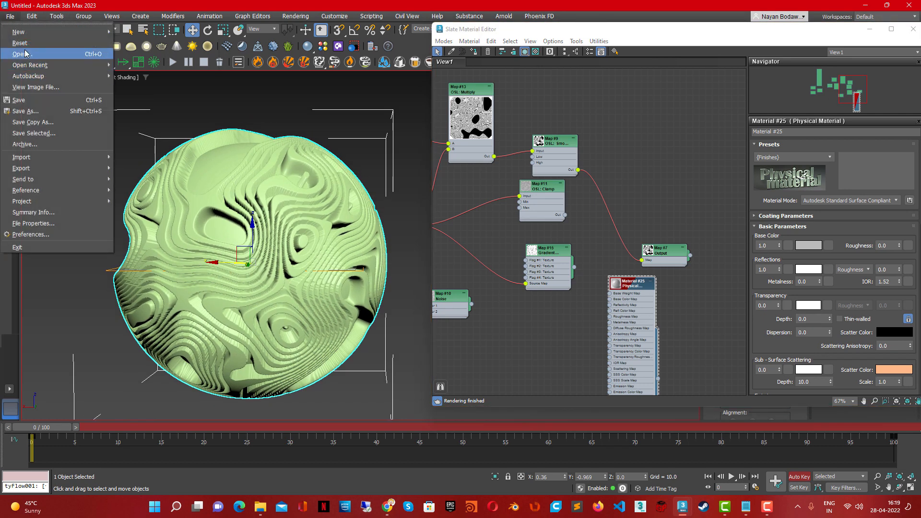
mouse_move(43, 65)
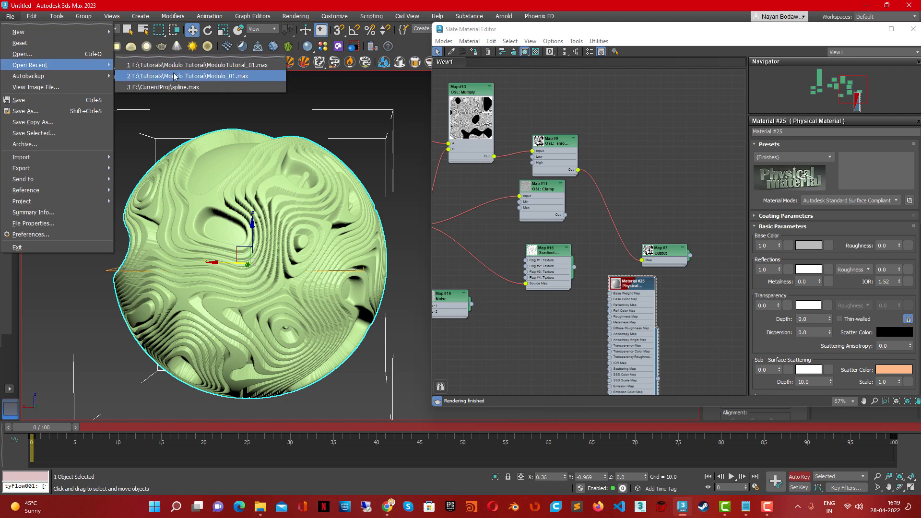
click(219, 79)
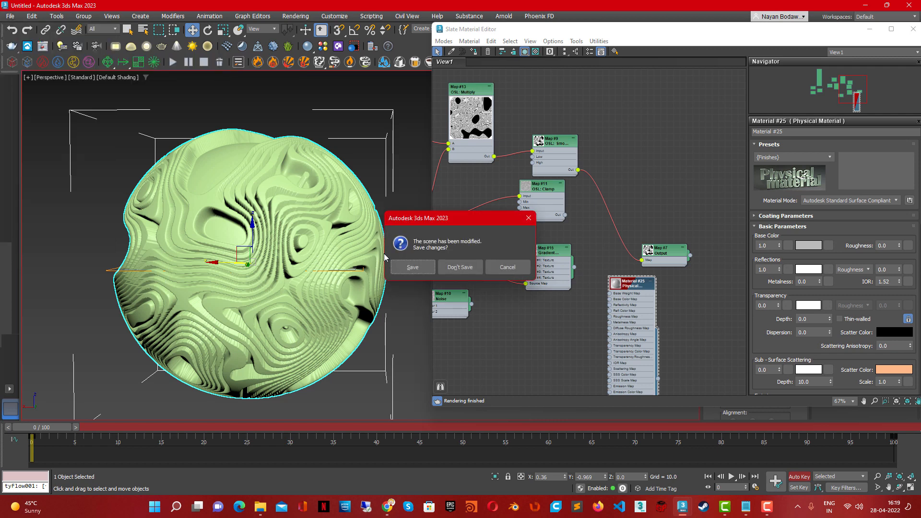
click(456, 271)
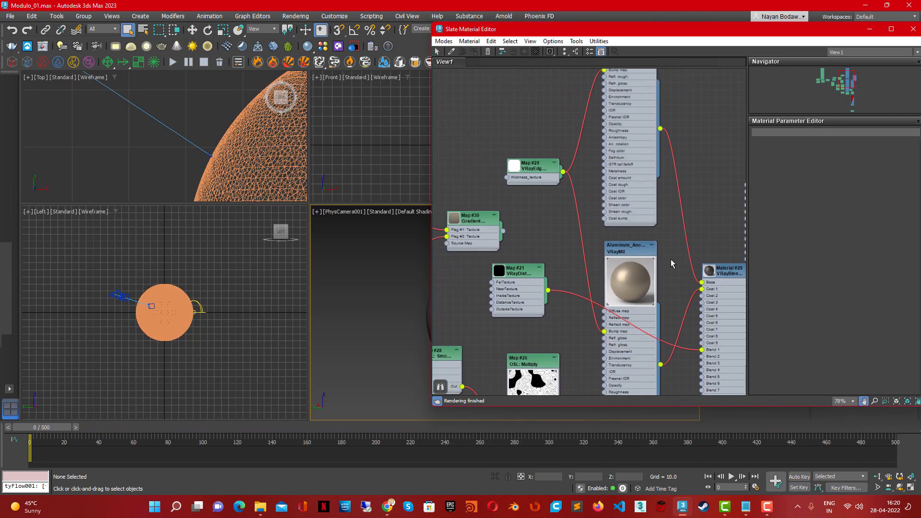
- Examine the noise and Divide network and inspect the Float Value node feeding the divisor input
middle_drag(591, 233, 649, 211)
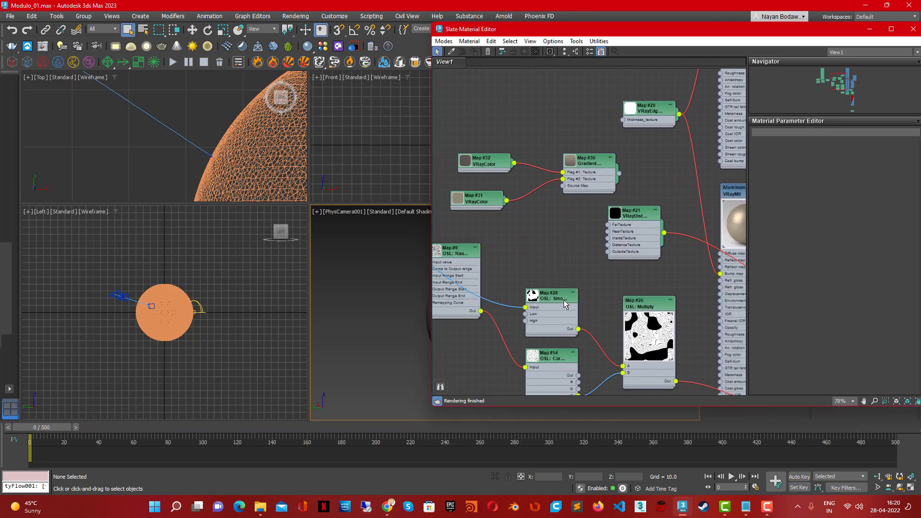
mouse_move(565, 304)
middle_down()
mouse_move(637, 231)
mouse_move(667, 240)
middle_up()
mouse_move(455, 228)
middle_down()
mouse_move(502, 247)
mouse_move(603, 256)
mouse_move(570, 268)
middle_up()
scroll(595, 253, down, 3)
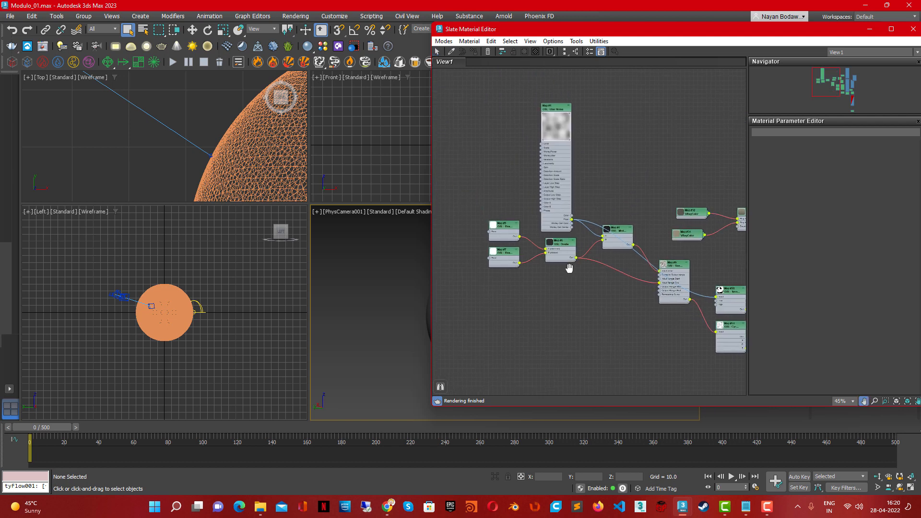
scroll(573, 192, up, 2)
scroll(660, 266, down, 1)
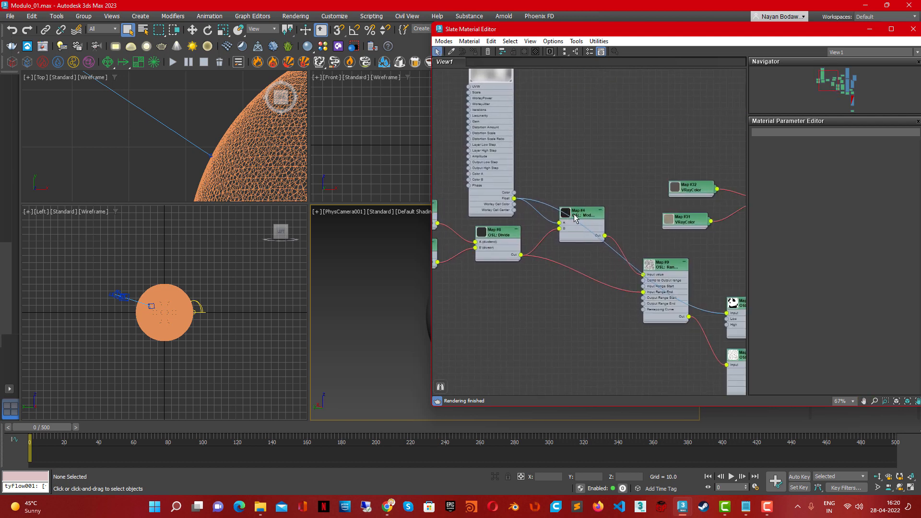
scroll(526, 244, up, 1)
scroll(480, 247, up, 1)
double_click(476, 247)
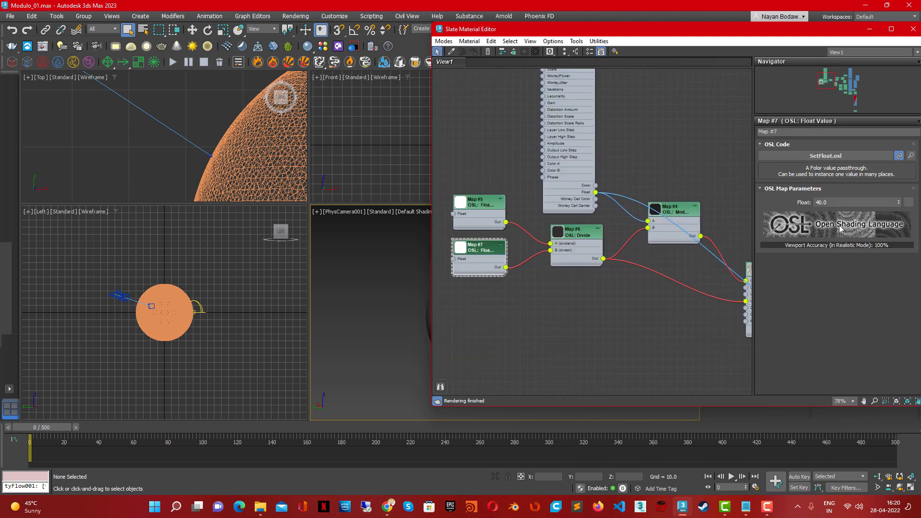
- Inspect the OSL Modulo node's parameters and nudge the Divide node slightly downward
middle_drag(650, 269, 596, 270)
double_click(626, 216)
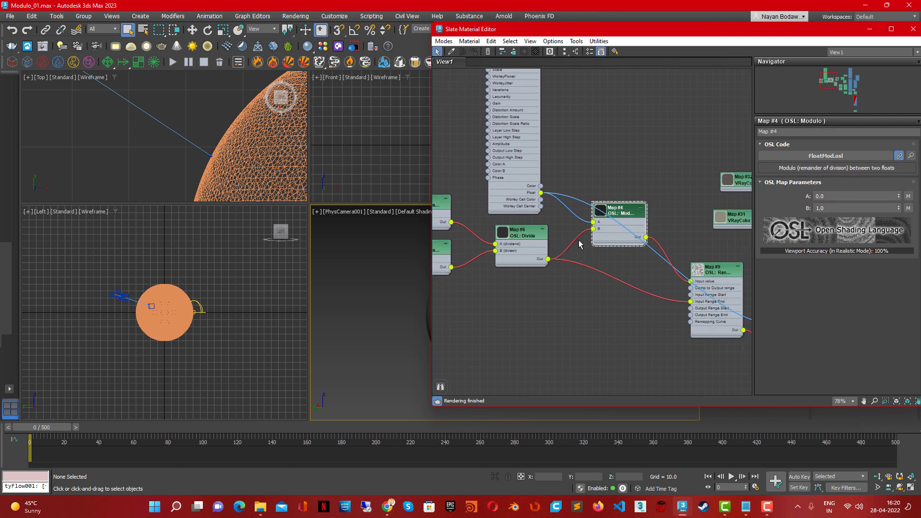
mouse_move(514, 258)
mouse_down()
mouse_move(521, 269)
mouse_move(513, 265)
mouse_up()
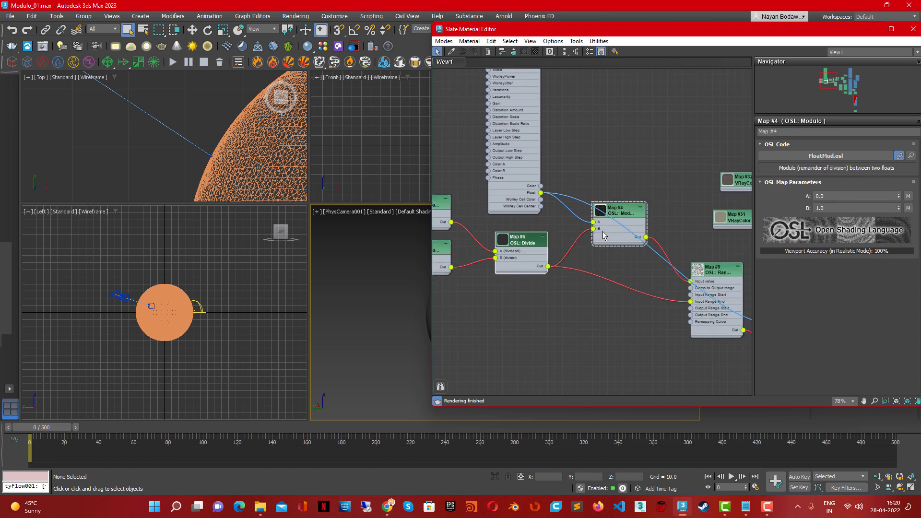
- Inspect the parameters of the Range/Remapper node and the Curves (color gradient) node it feeds
middle_drag(664, 261, 569, 214)
middle_drag(630, 248, 567, 217)
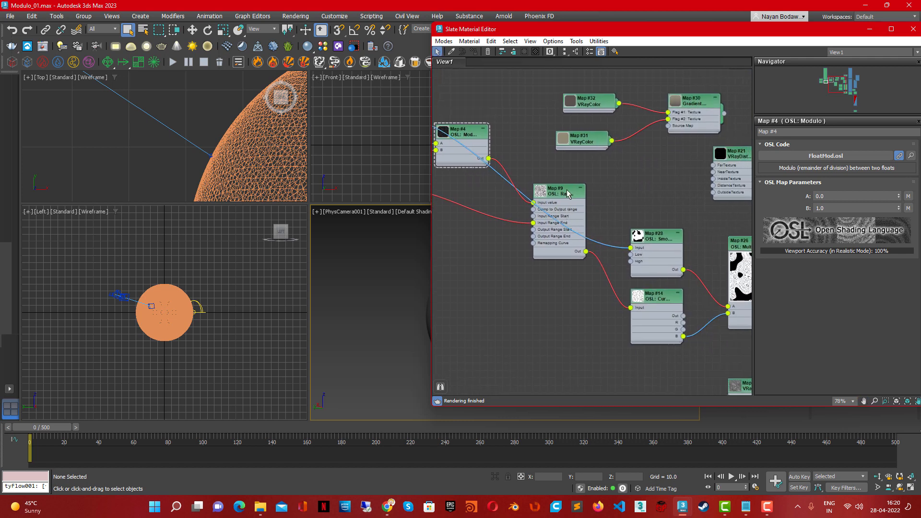
double_click(548, 192)
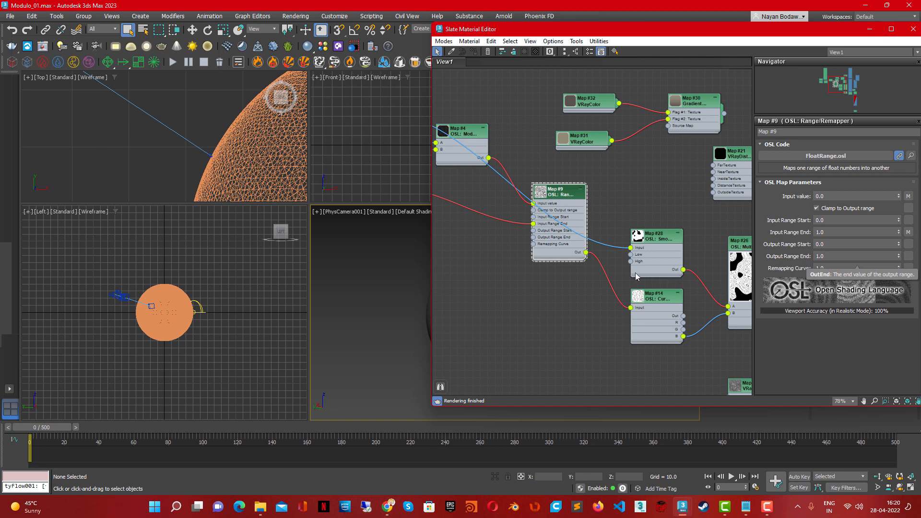
middle_drag(636, 276, 607, 265)
scroll(486, 265, up, 4)
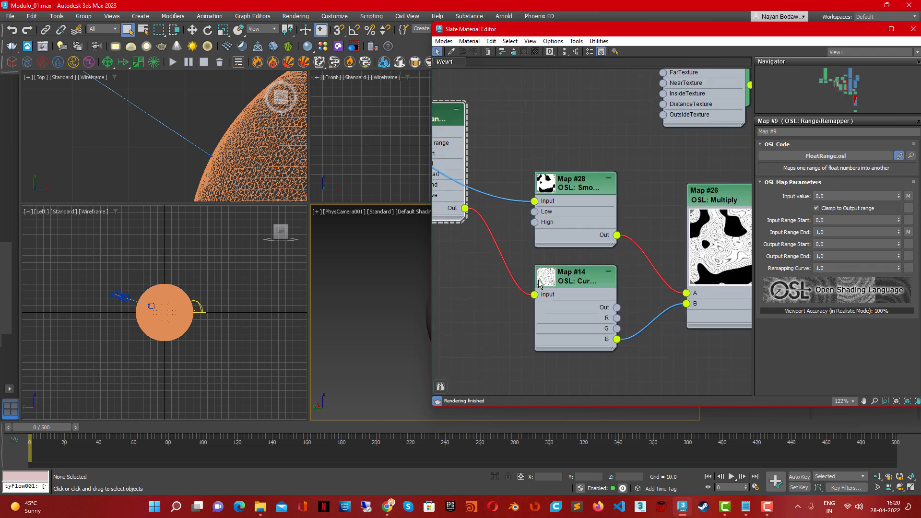
double_click(540, 283)
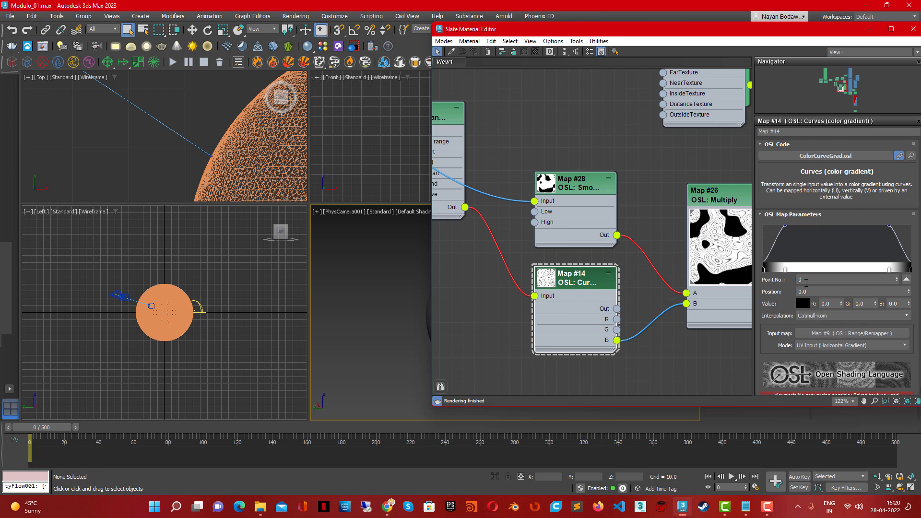
- Compare the SmoothStep and Curves nodes' parameters and inspect the OSL Multiply node that combines them
double_click(577, 184)
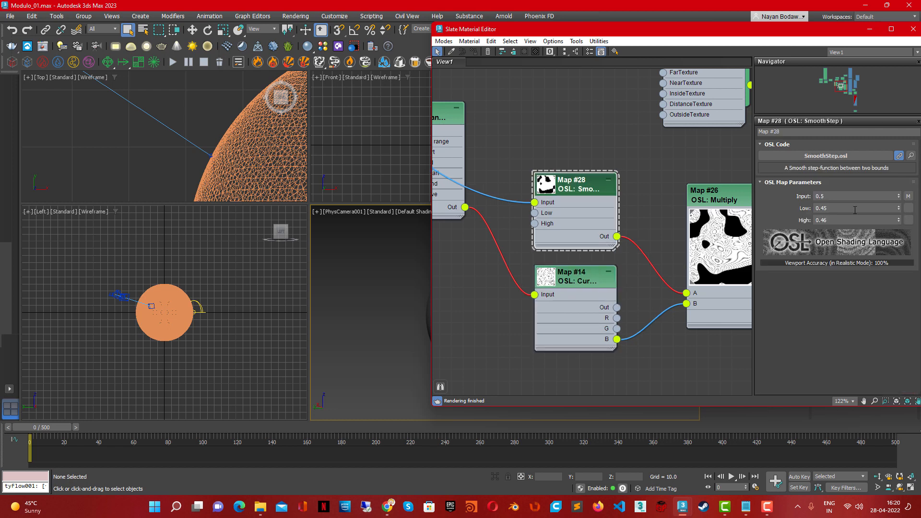
scroll(510, 228, down, 5)
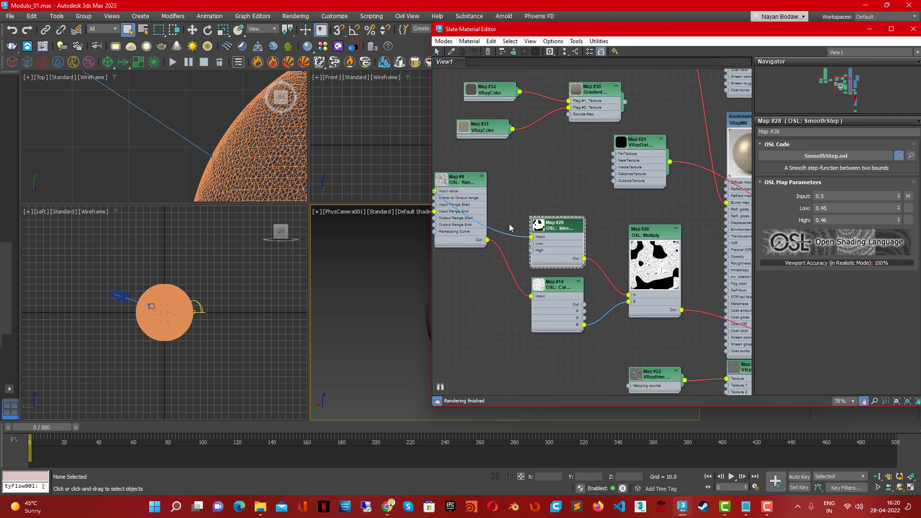
scroll(626, 265, up, 3)
double_click(646, 227)
middle_drag(668, 312, 611, 276)
double_click(513, 177)
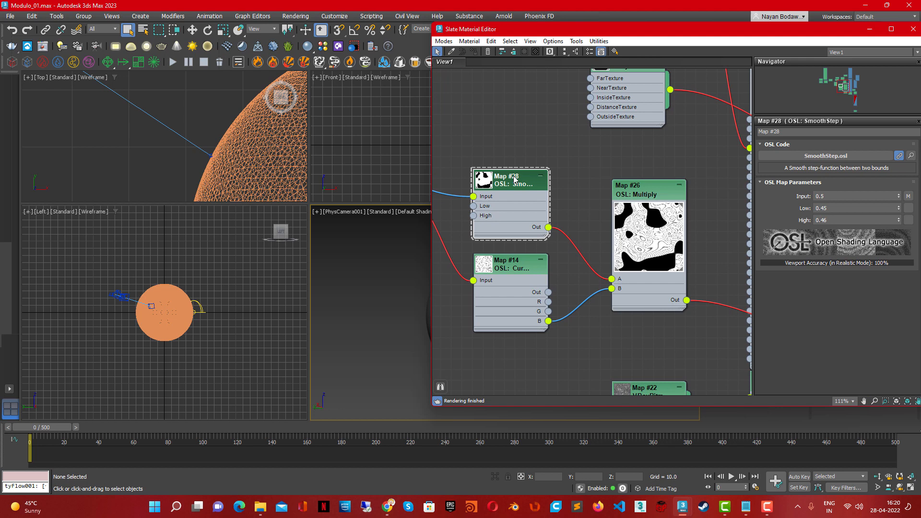
double_click(521, 266)
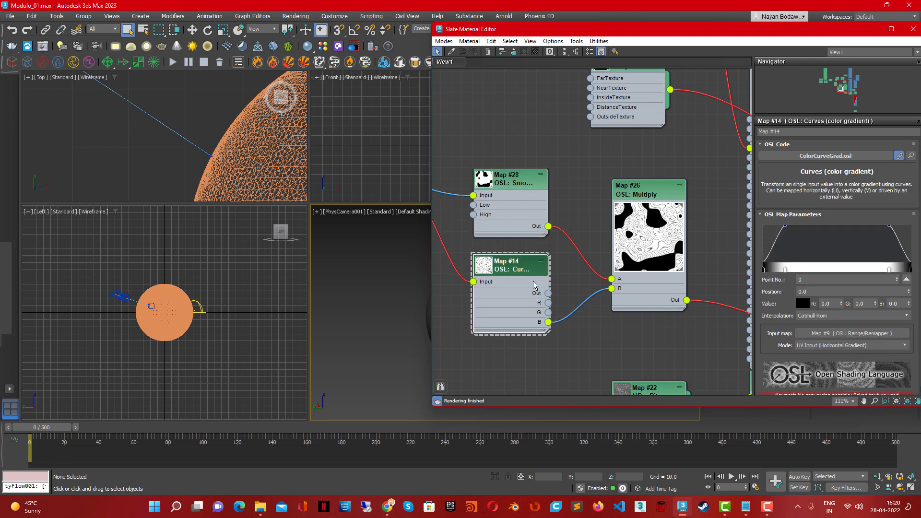
double_click(656, 196)
- Enlarge the preview of the Output map fed by Multiply, shift the node slightly upward, and expand its Output settings
middle_drag(701, 325, 557, 304)
middle_drag(726, 333, 566, 307)
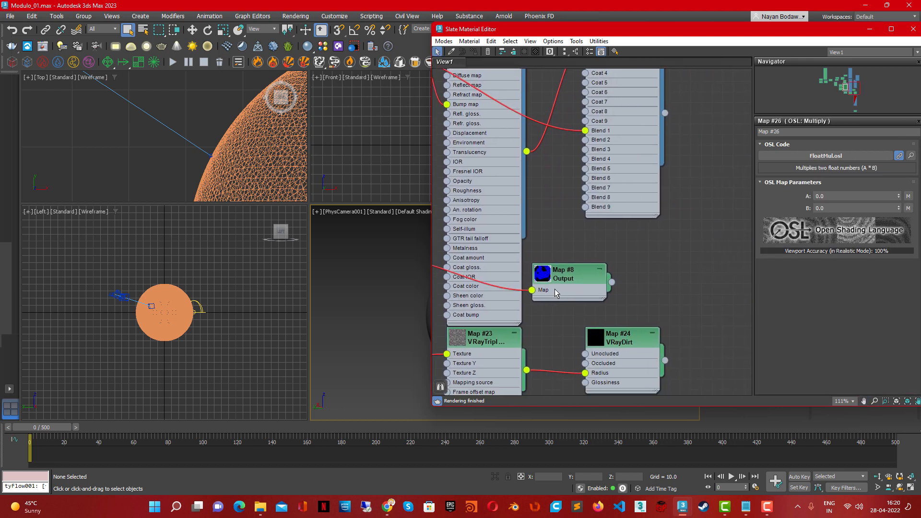
double_click(555, 294)
double_click(538, 275)
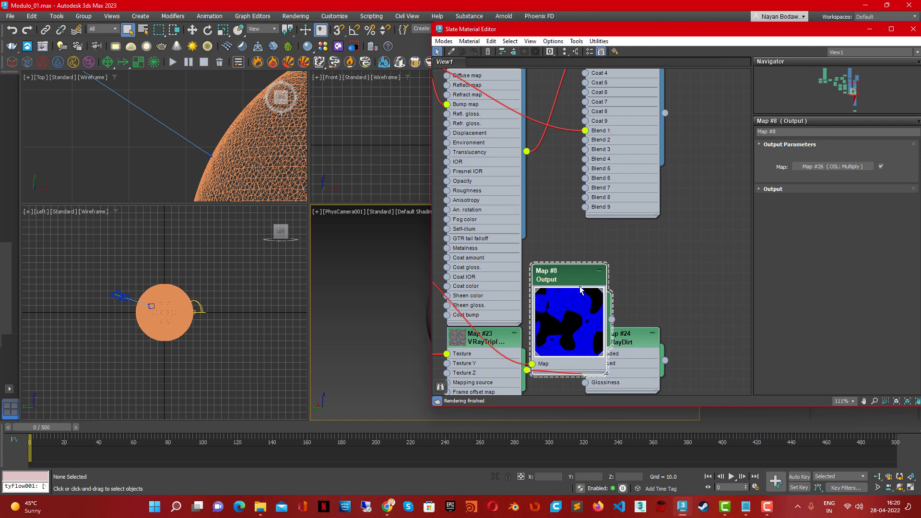
drag(575, 280, 586, 248)
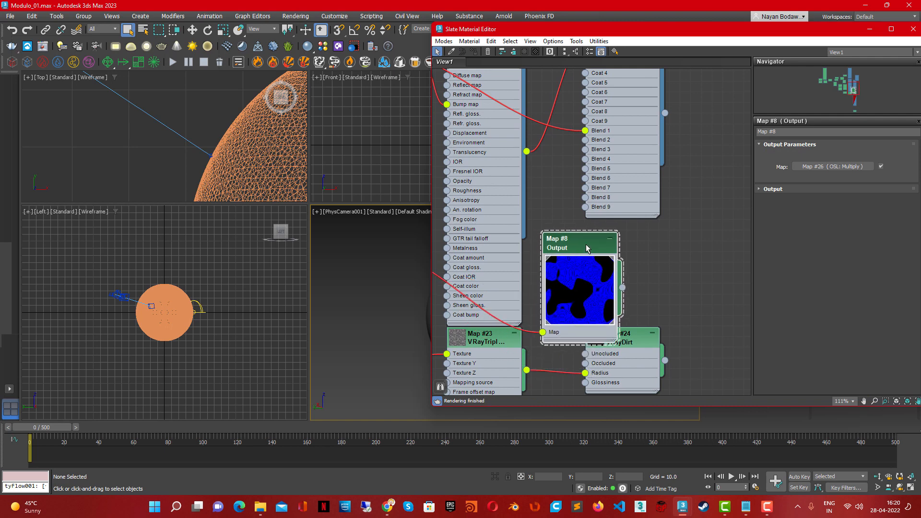
click(773, 189)
- Maximize the PhysCamera001 viewport, pan it to frame the sphere, and minimize the Slate Material Editor
drag(720, 31, 726, 58)
key(alt+w)
middle_drag(339, 263, 175, 257)
drag(569, 56, 456, 69)
click(766, 63)
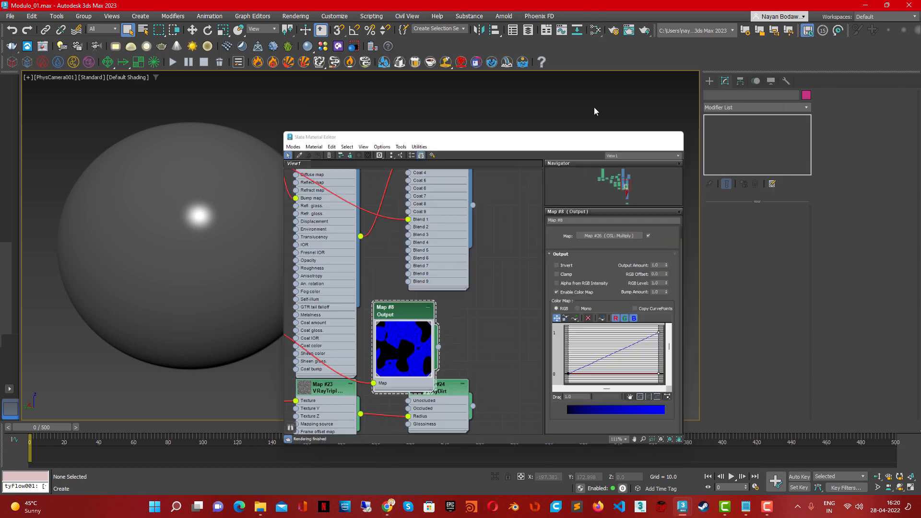
- Select GeoSphere001 and review its VRayDisplacementMod parameters, including the texmap, amount and 3D mapping settings
click(283, 230)
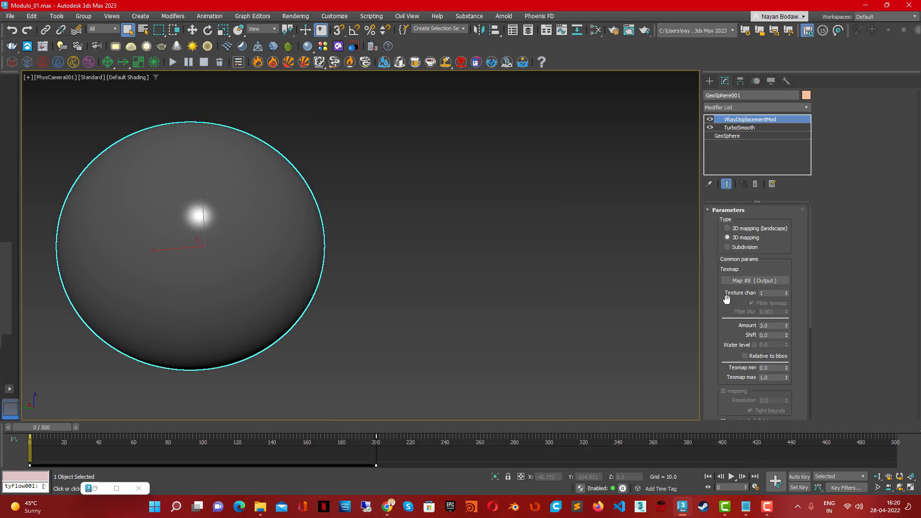
scroll(727, 298, down, 5)
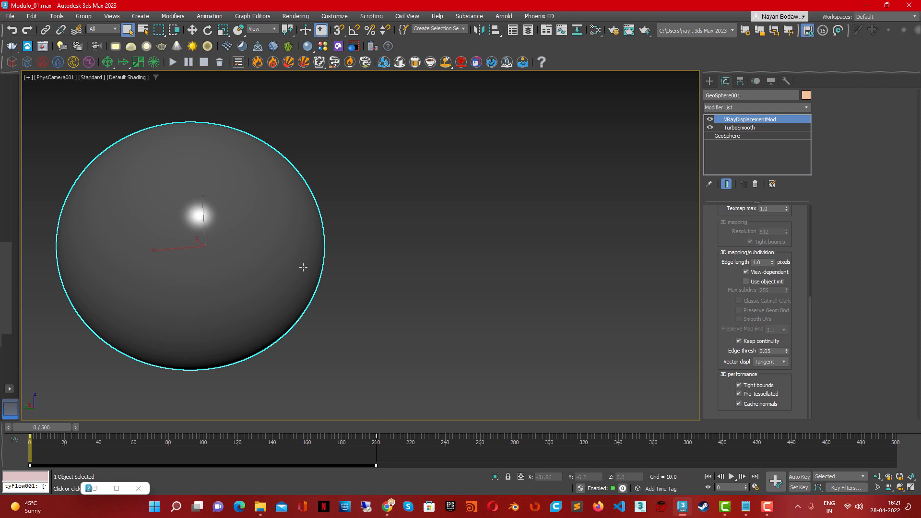
scroll(727, 326, up, 5)
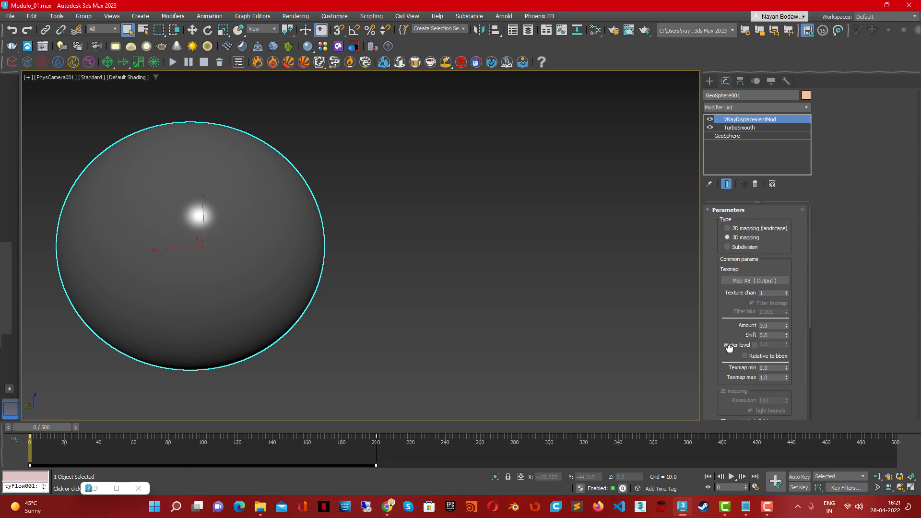
- Restore the material editor, render the displaced sphere in the V-Ray Frame Buffer, and close it after viewing
click(101, 488)
right_click(251, 303)
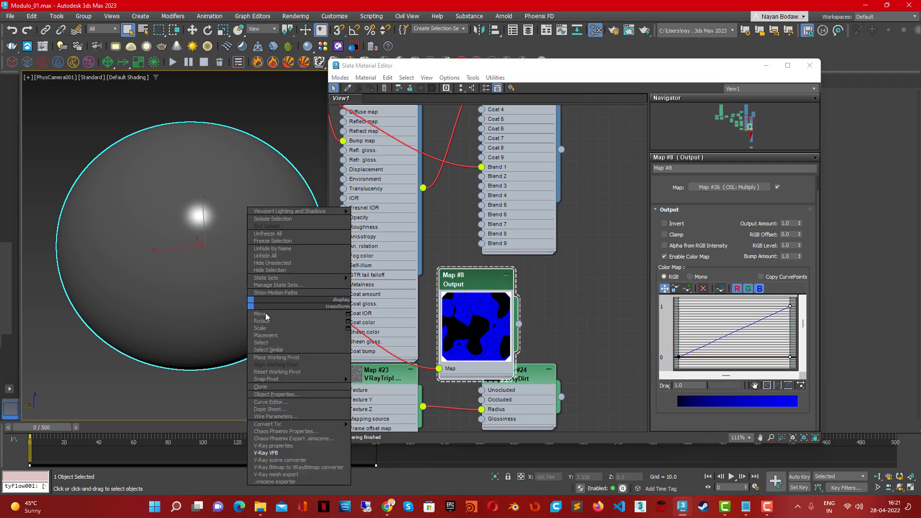
click(275, 451)
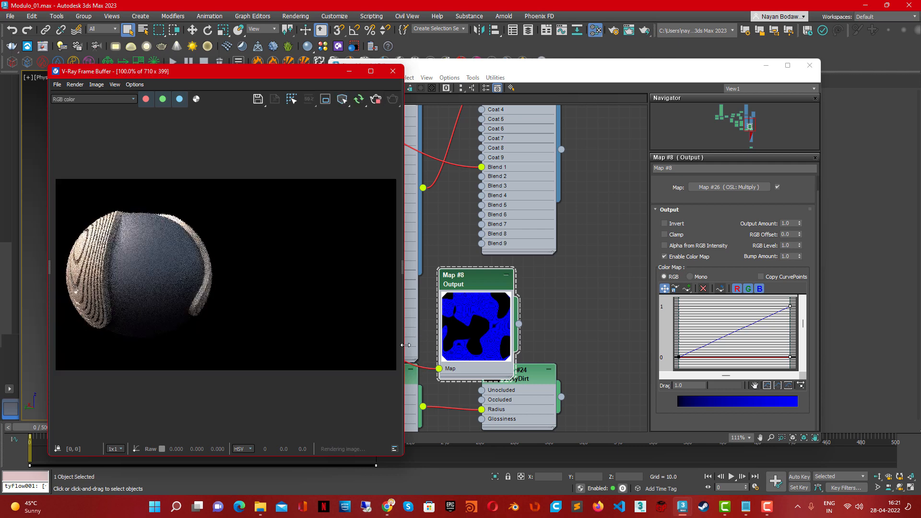
scroll(93, 261, up, 1)
scroll(130, 273, down, 1)
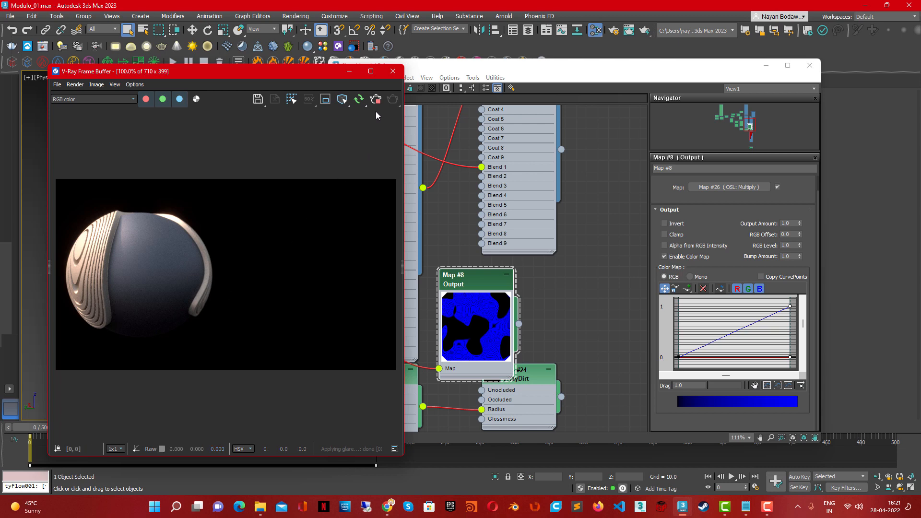
click(393, 72)
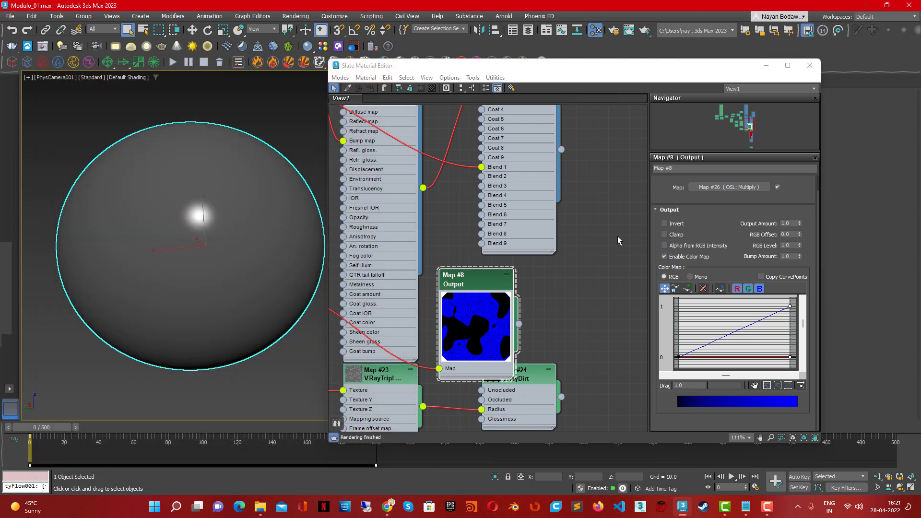
- Minimize the material editor, show the Scene Explorer, expand the default layer, and select GeoSphere002
click(766, 66)
click(708, 82)
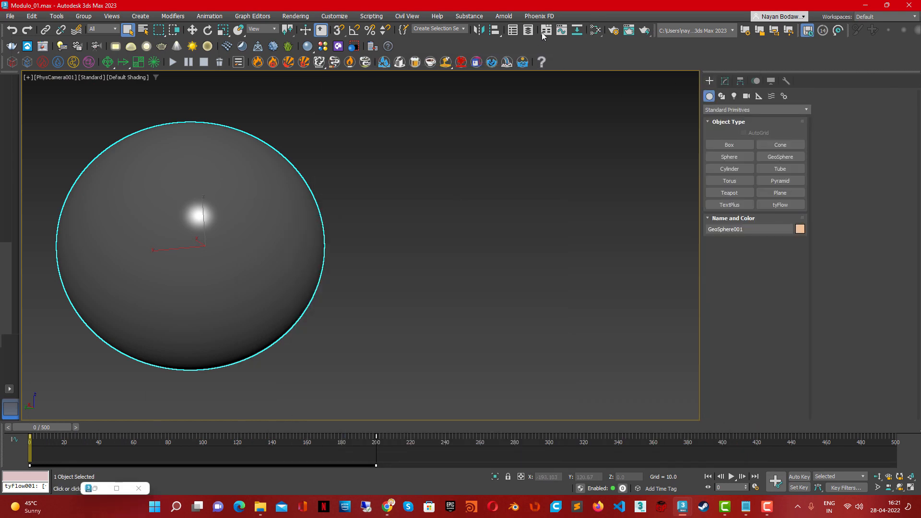
click(513, 30)
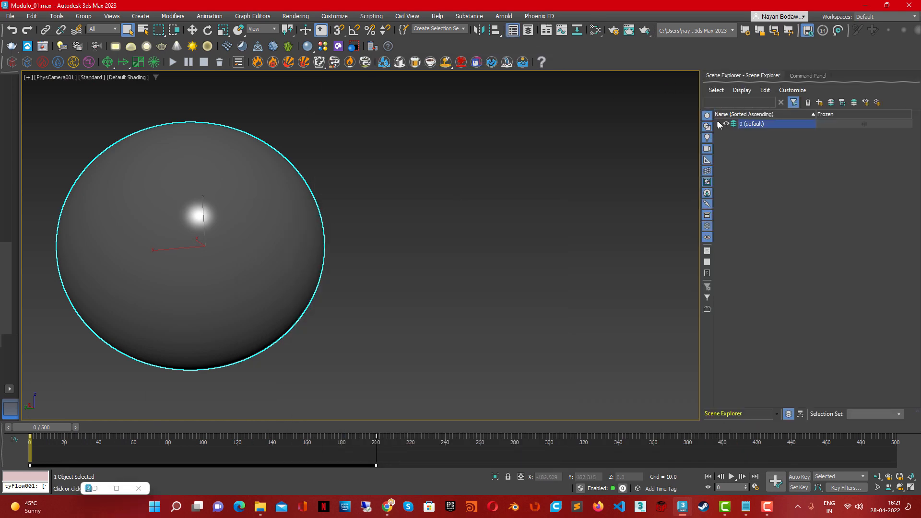
click(719, 124)
click(765, 141)
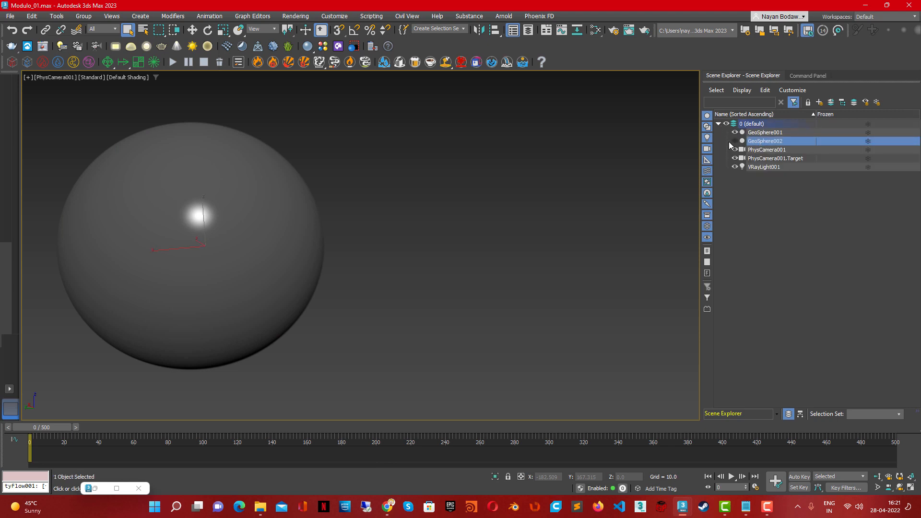
- Reopen the Slate Material Editor and inspect the VRayDistanceTex map's distance and color settings and its GeoSphere002 distance object
click(734, 141)
click(735, 142)
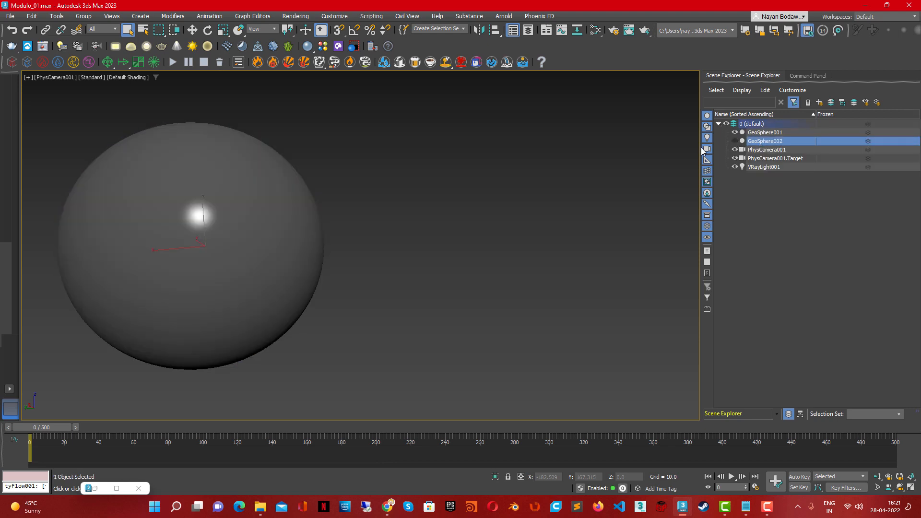
click(597, 33)
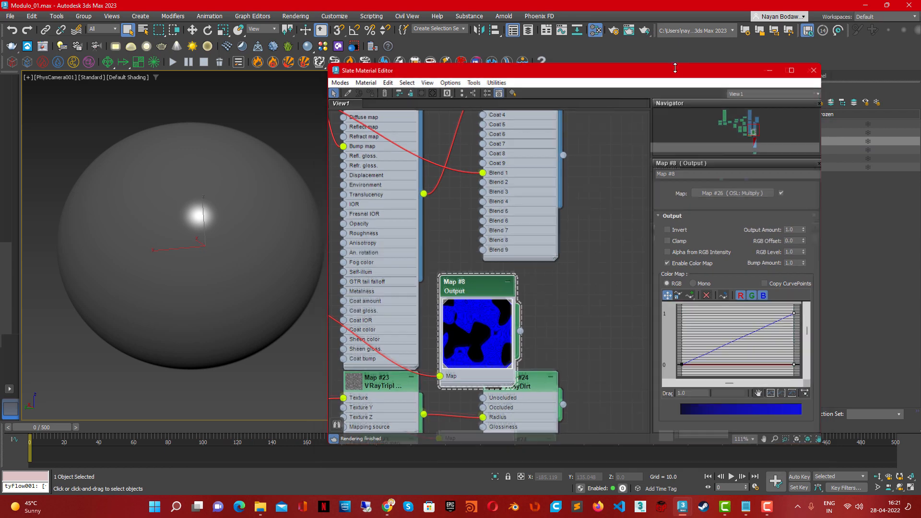
drag(674, 68, 674, 3)
scroll(474, 274, down, 5)
scroll(417, 192, up, 4)
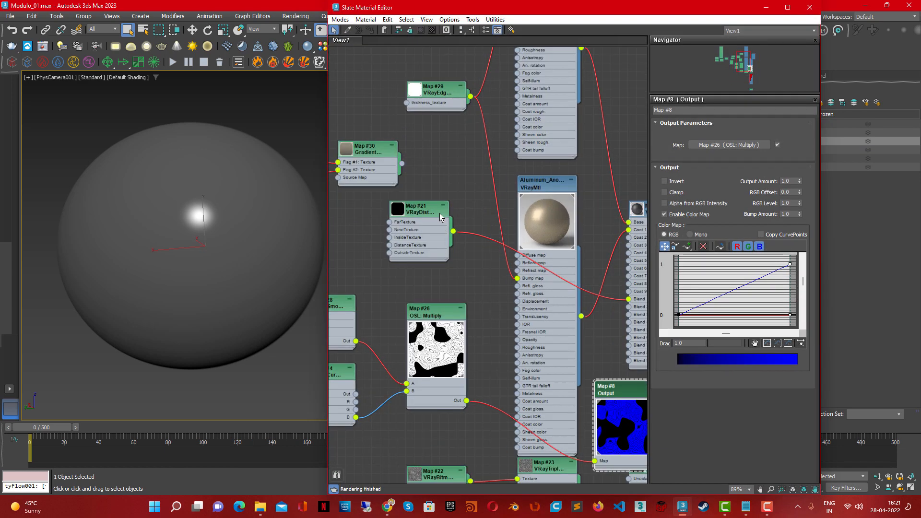
double_click(420, 210)
click(674, 324)
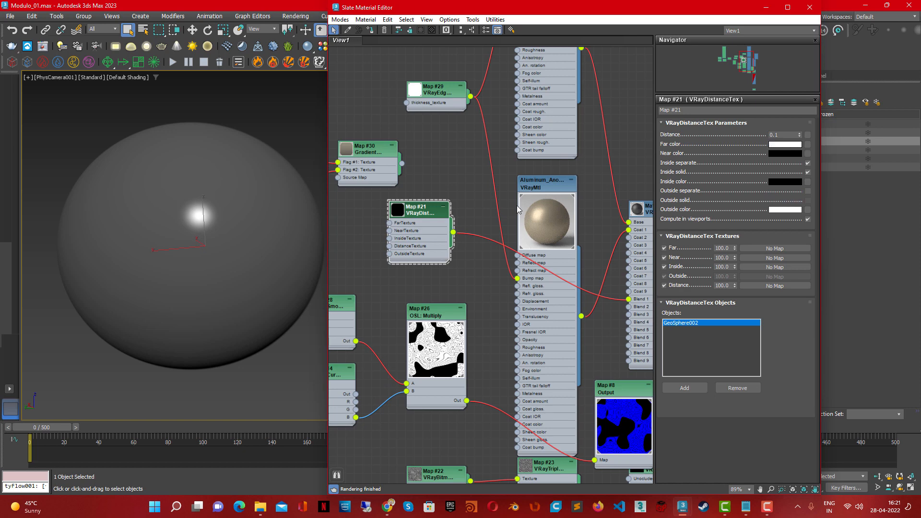
- Review the VRayBlendMtl node Material #29, its base and coat materials, and the distance map used as blend amount
middle_drag(547, 162, 428, 223)
scroll(411, 214, down, 2)
middle_drag(429, 259, 466, 243)
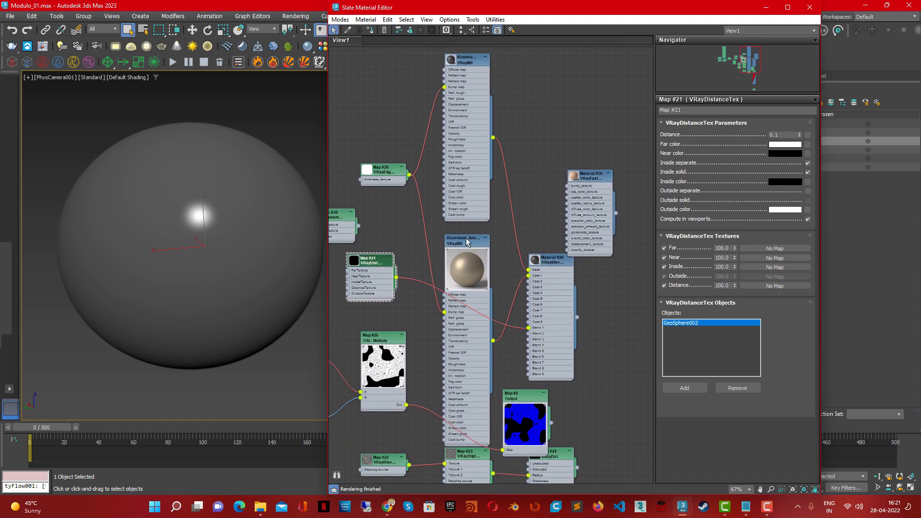
scroll(468, 242, up, 2)
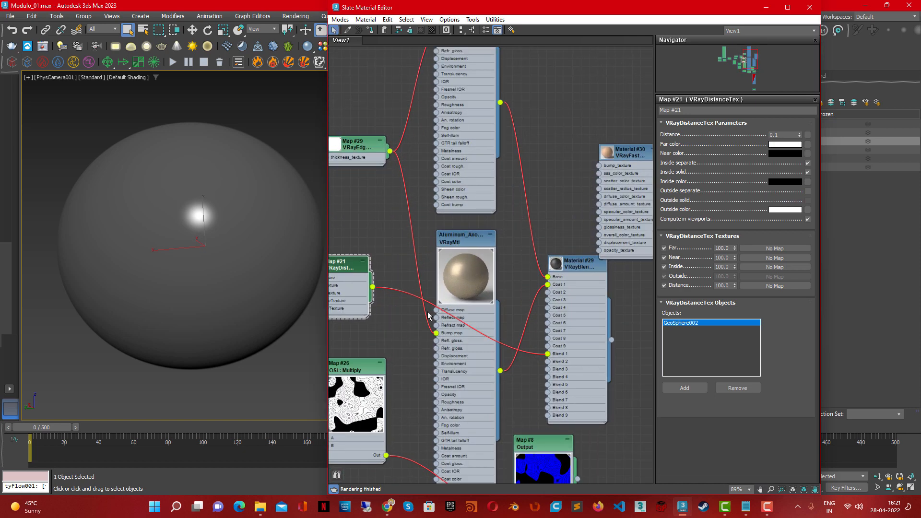
middle_drag(428, 315, 461, 306)
middle_drag(595, 349, 548, 357)
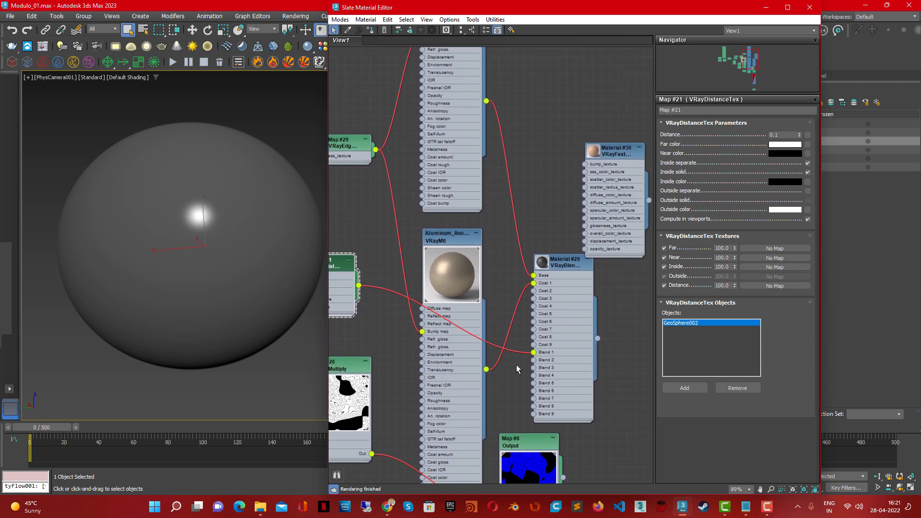
double_click(544, 363)
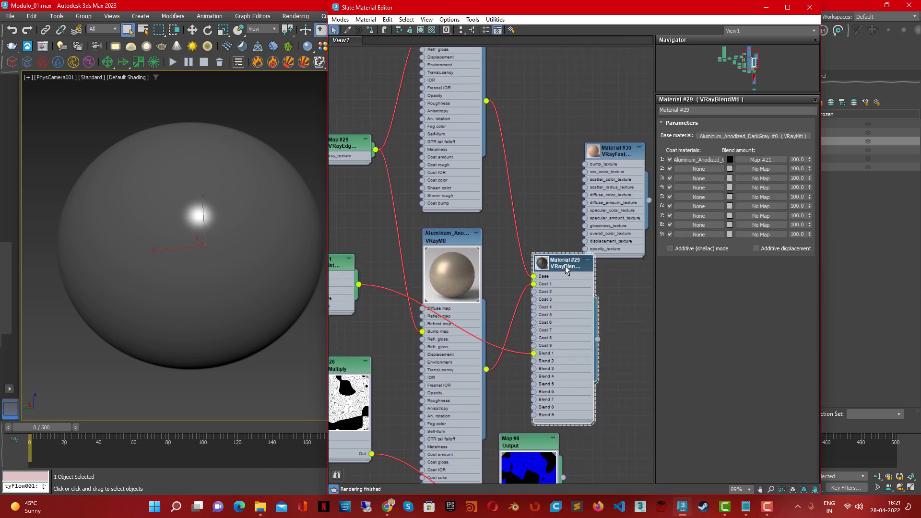
middle_drag(475, 264, 512, 322)
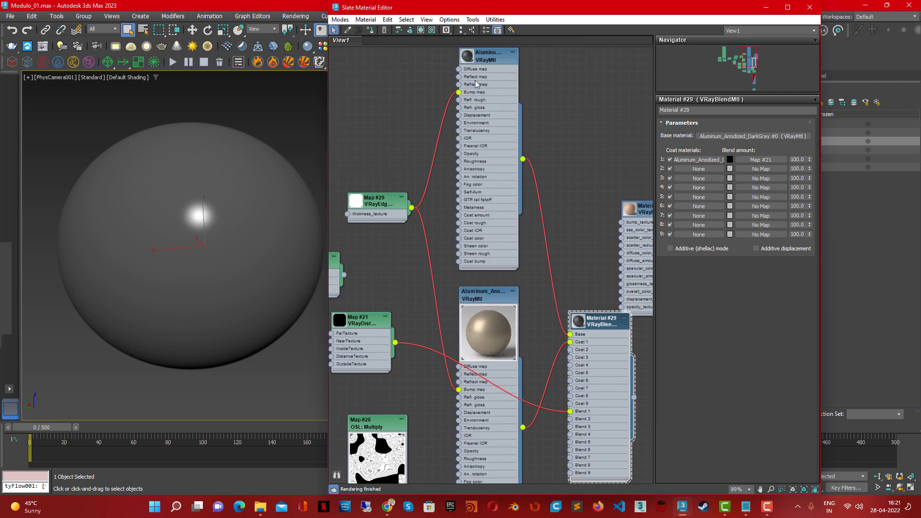
- Shift the camera view to expose the sphere, render it in the V-Ray Frame Buffer, and close the render after viewing
middle_drag(240, 306, 407, 306)
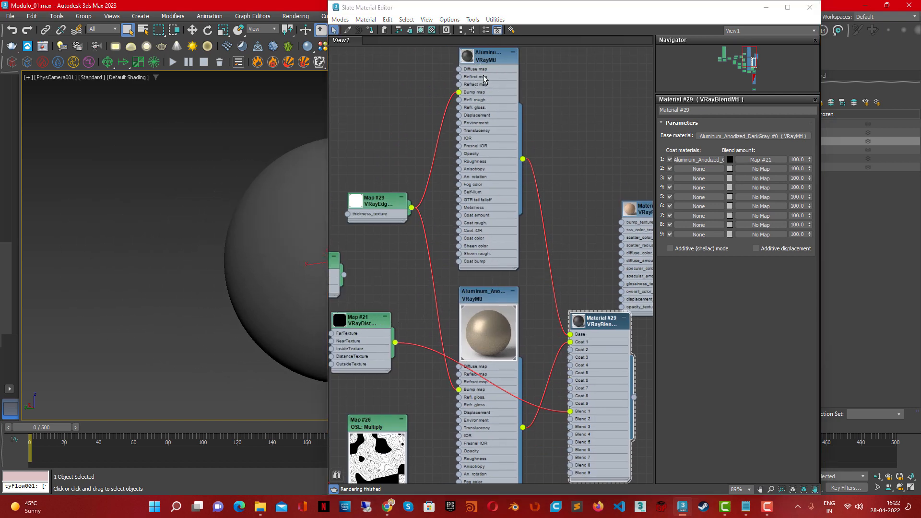
right_click(226, 268)
click(263, 412)
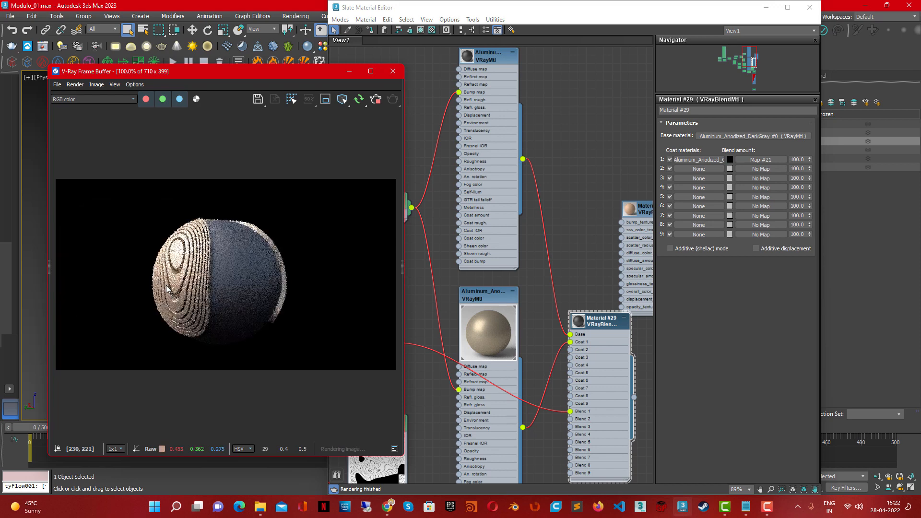
scroll(204, 289, up, 1)
scroll(234, 290, down, 1)
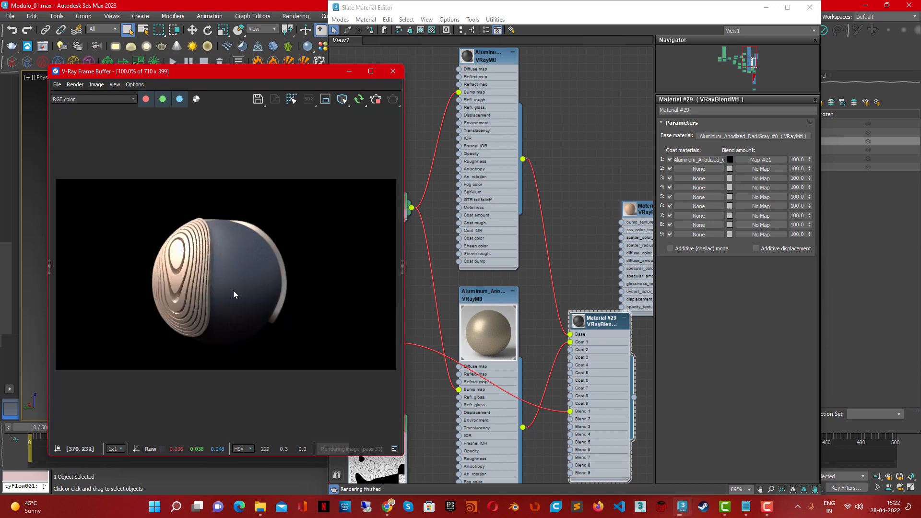
click(393, 71)
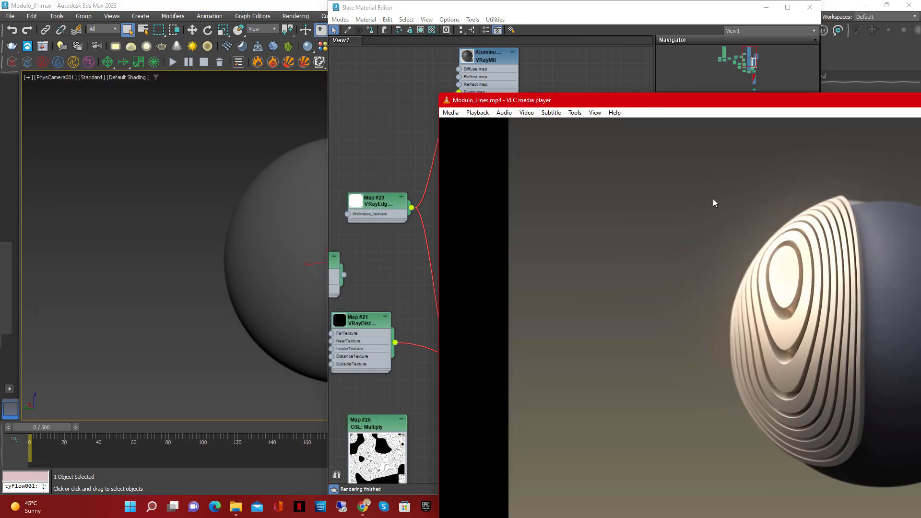
- Watch the finished animation Modulo_Lines.mp4 full screen in VLC, leave full screen, pause it, and close the player
double_click(713, 199)
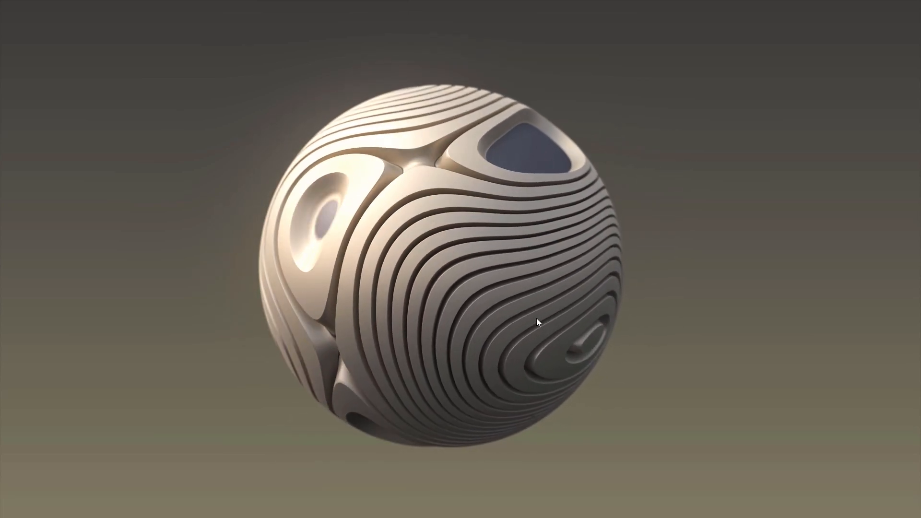
double_click(473, 338)
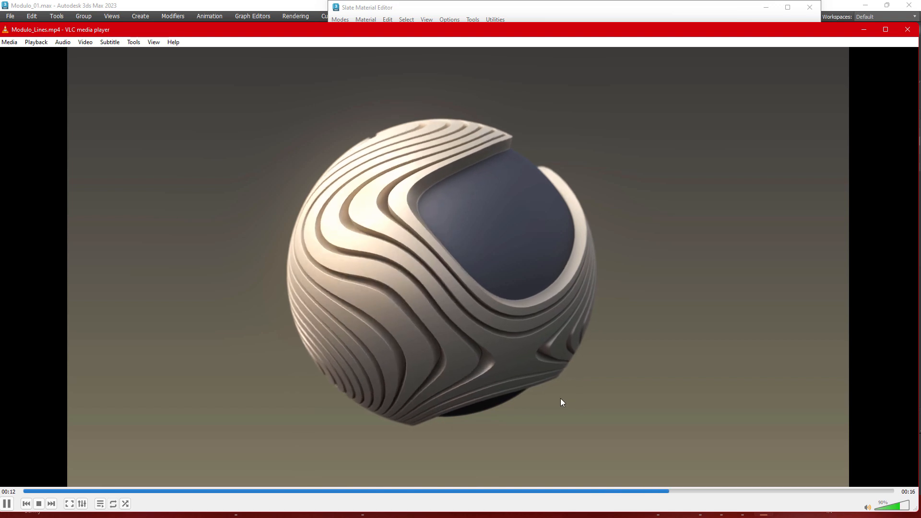
click(8, 504)
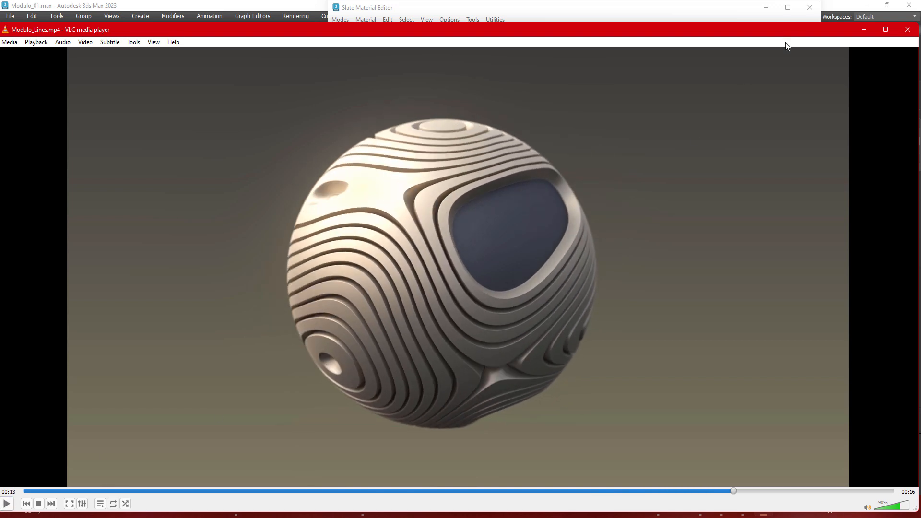
click(908, 29)
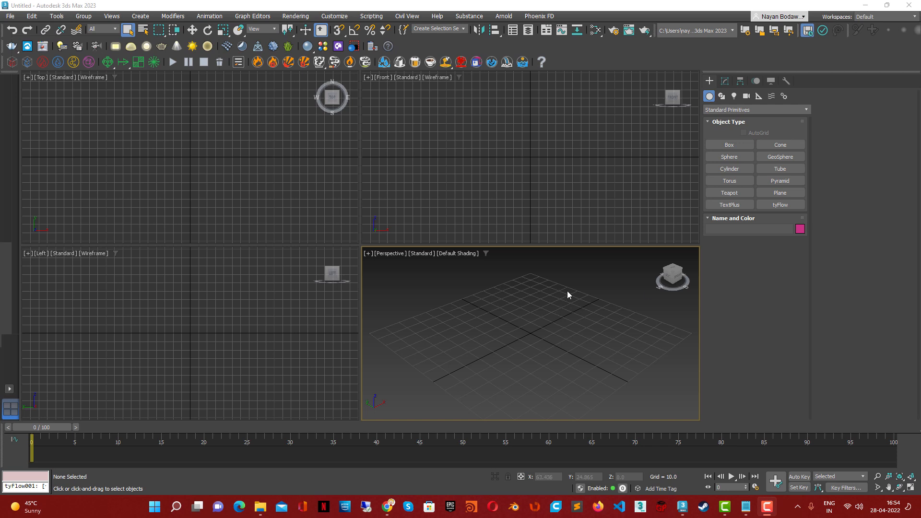
- Draw a plane about 121 units wide across the grid in the Perspective view and maximize that viewport
click(775, 193)
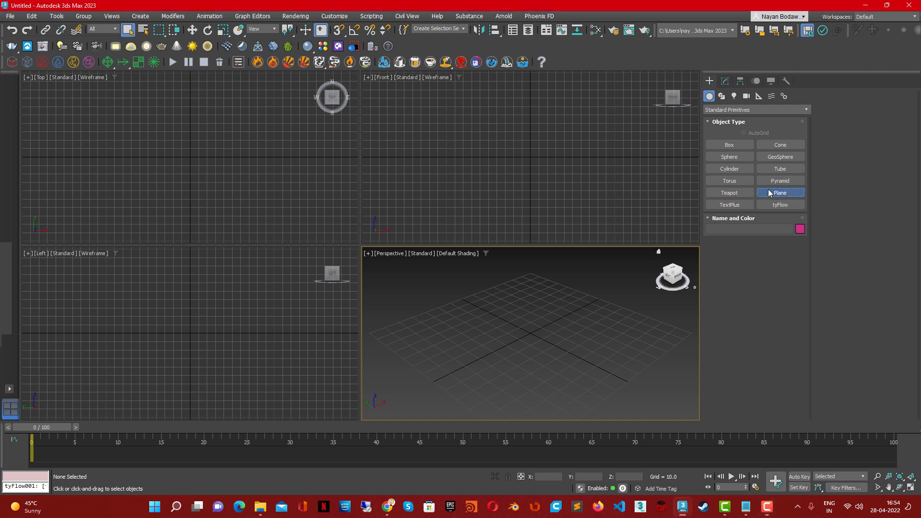
drag(392, 330, 674, 333)
right_click(634, 337)
key(alt+w)
scroll(486, 289, down, 4)
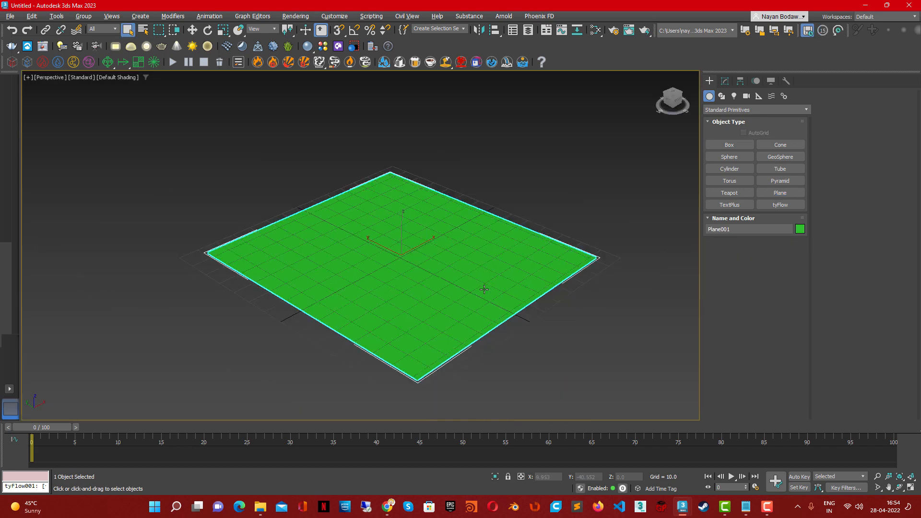
alt+middle_drag(486, 290, 456, 301)
scroll(436, 277, up, 2)
- Set the plane's length and width to 150
click(725, 80)
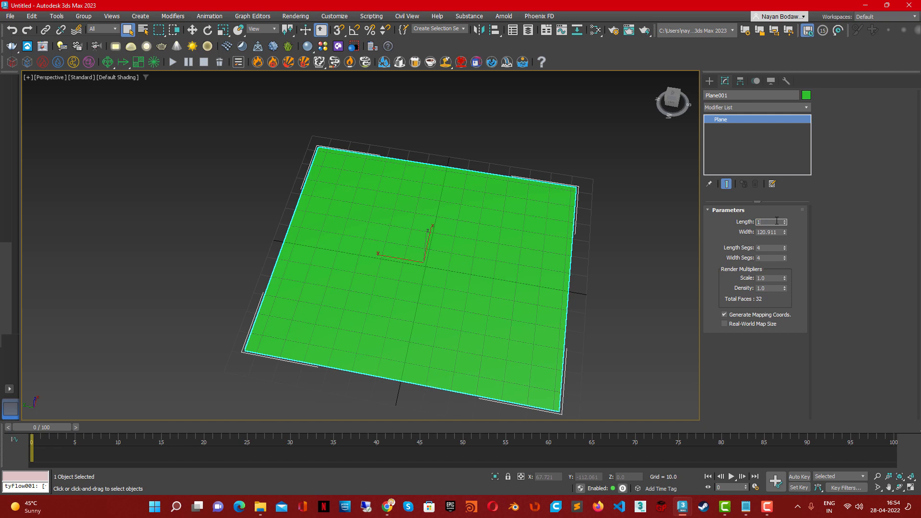
text(50)
key(Tab)
text(150)
key(Return)
scroll(362, 229, down, 5)
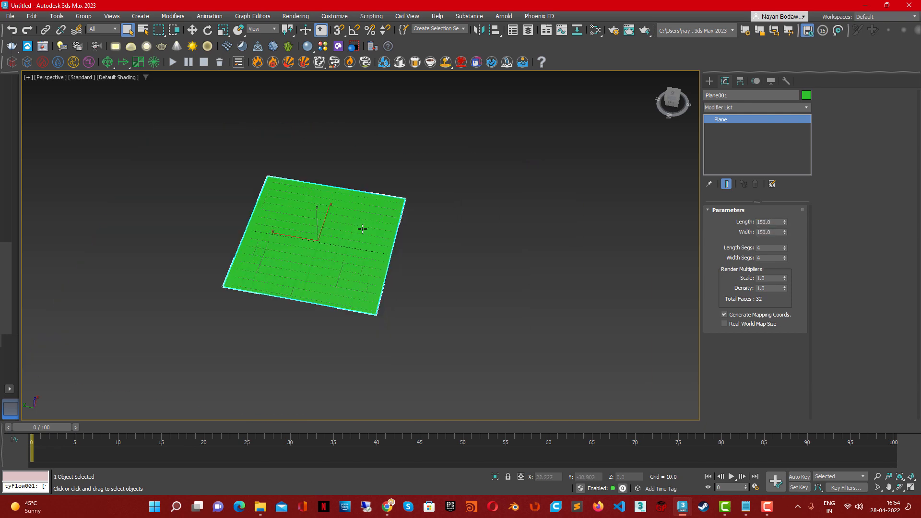
- Check the plane's wireframe display and set both its length and width segments to 150
mouse_move(363, 229)
alt+middle_down()
mouse_move(323, 279)
mouse_move(345, 269)
mouse_move(347, 280)
alt+middle_up()
scroll(348, 273, up, 3)
key(F3)
key(F3)
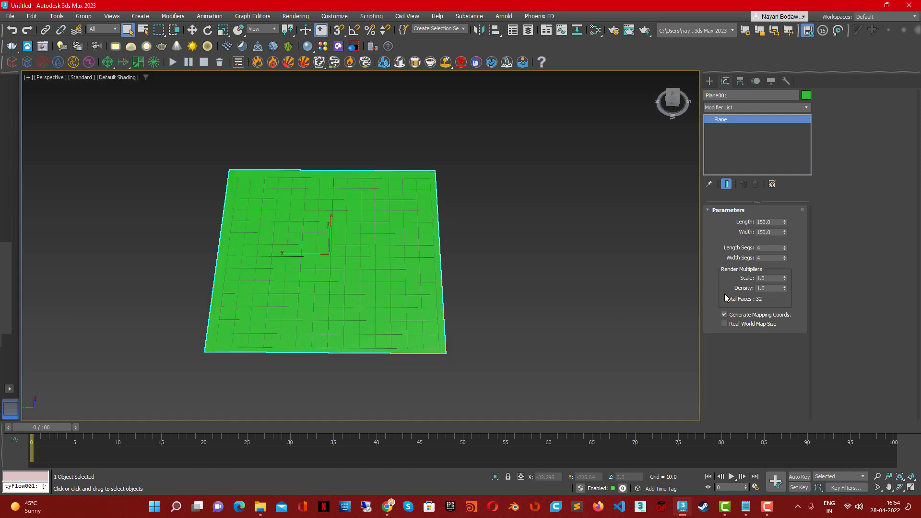
click(767, 249)
text(150)
key(Tab)
text(150)
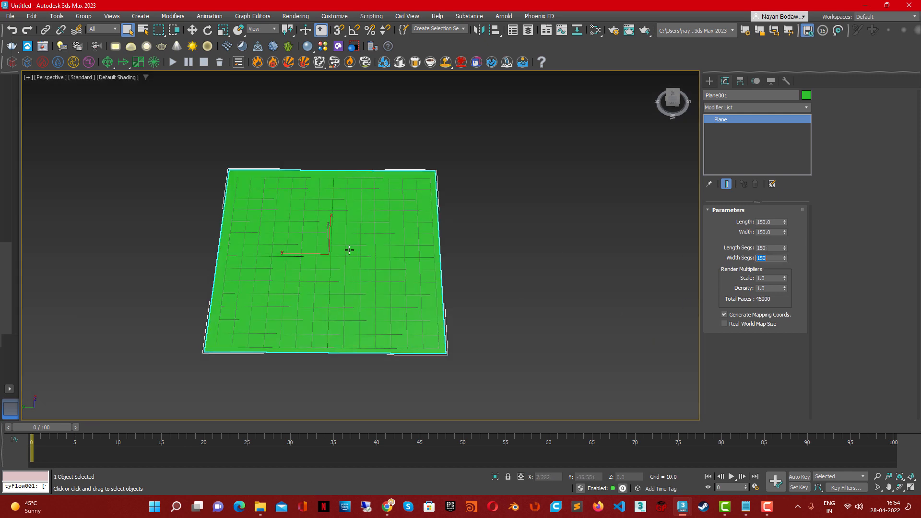
key(Return)
- Create a TextPlus object reading "N" near the center of the plane
click(710, 81)
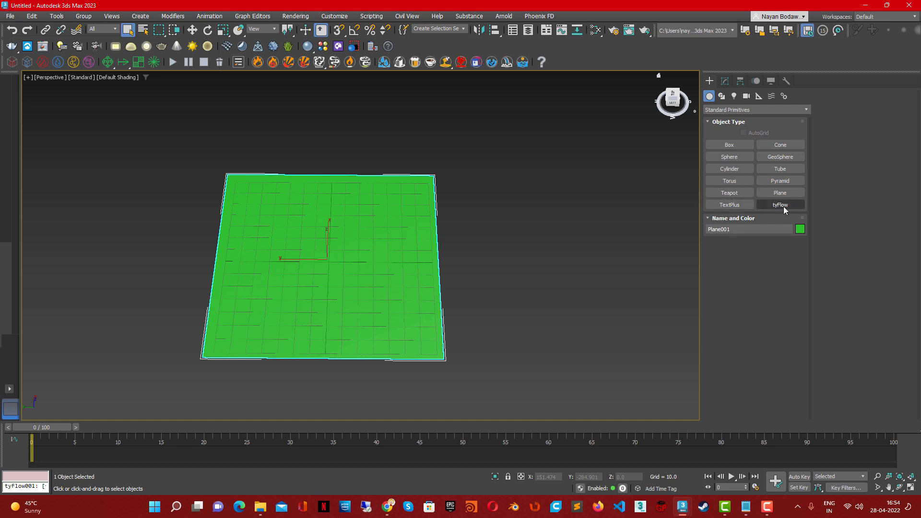
click(740, 206)
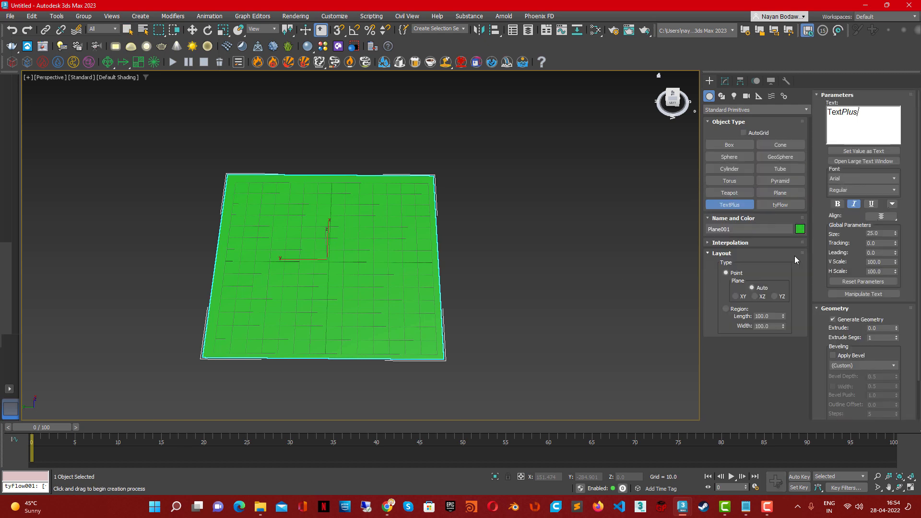
drag(858, 126, 794, 113)
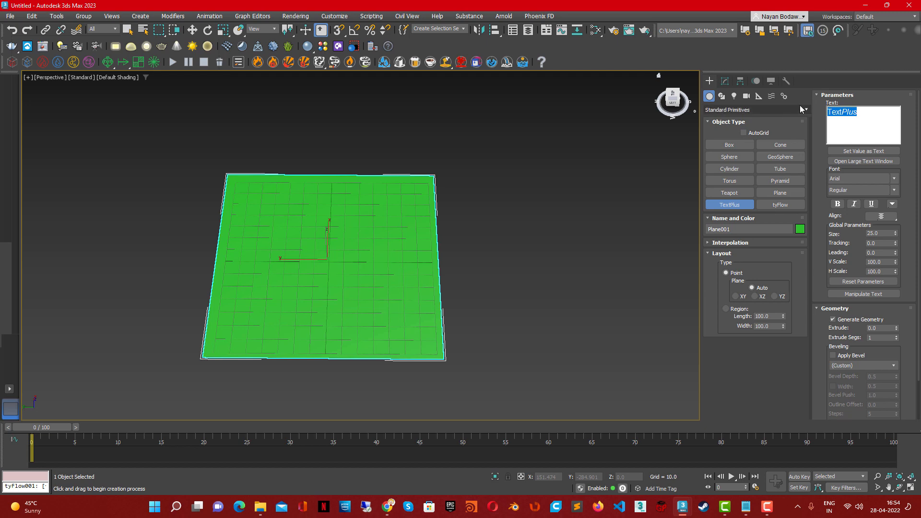
text(N)
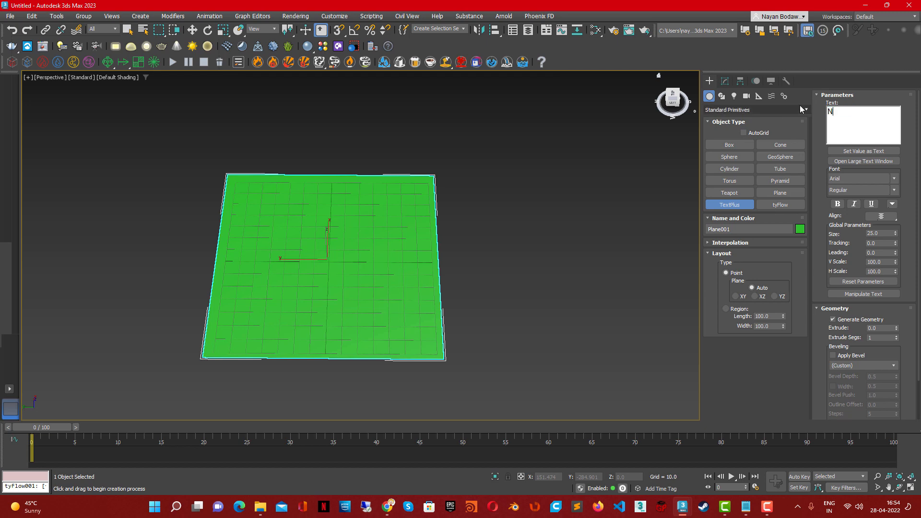
click(338, 273)
alt+middle_drag(327, 276, 288, 274)
scroll(339, 277, up, 5)
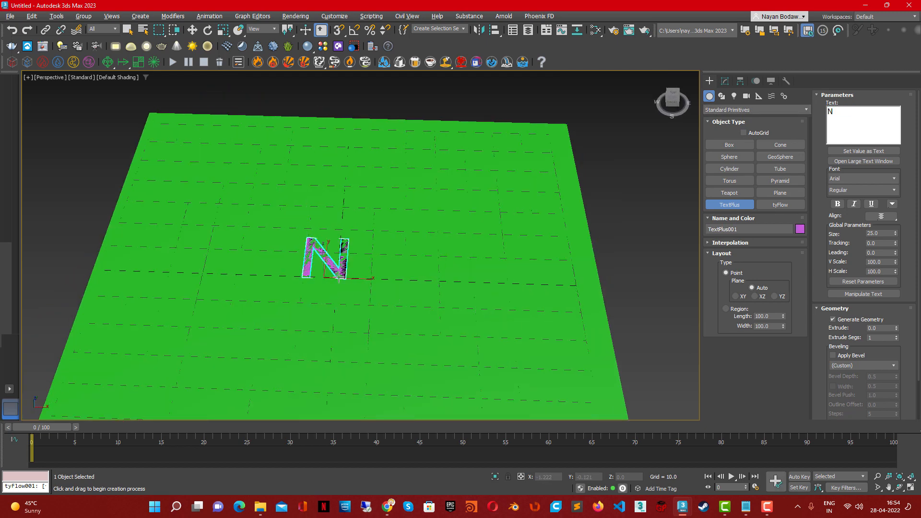
- Change the N text's font to Arial Black and enlarge its size to 92.5
click(862, 179)
click(851, 198)
click(838, 110)
click(876, 178)
click(853, 191)
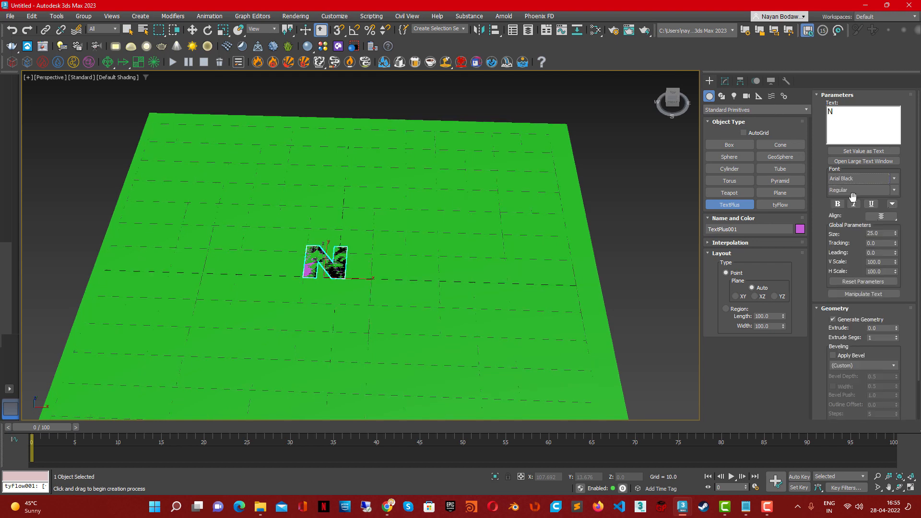
drag(895, 233, 897, 166)
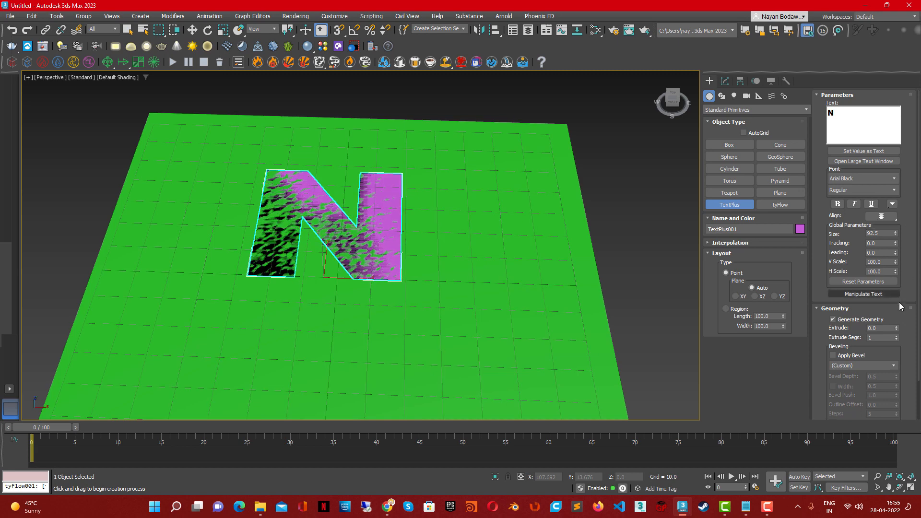
- Extrude the N into a thick solid and move it to about X 0.86, Z -6.4, partly below the plane
drag(897, 330, 896, 161)
alt+middle_drag(235, 259, 372, 250)
key(w)
drag(360, 235, 405, 310)
alt+middle_drag(422, 302, 383, 343)
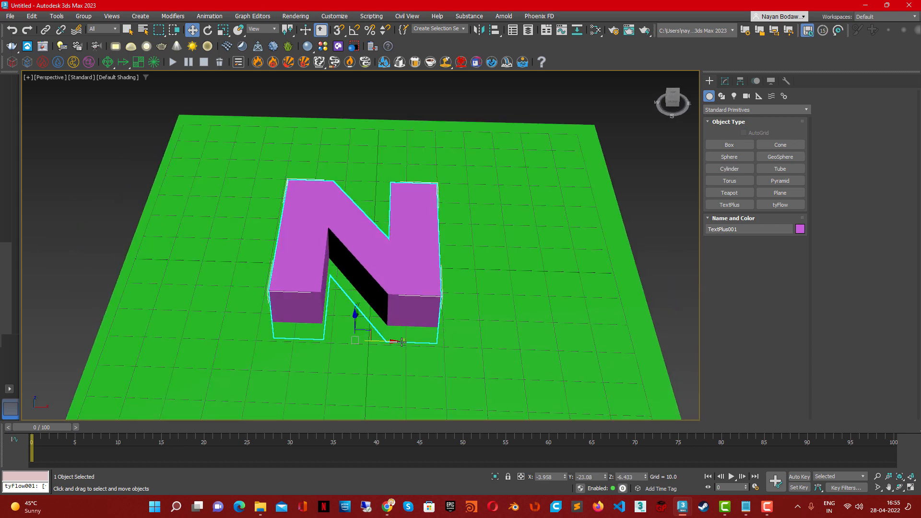
drag(388, 342, 405, 341)
- Align the N text to Plane001 in X, Y and Z position, center to center
alt+middle_drag(608, 393, 515, 332)
key(alt+a)
click(523, 321)
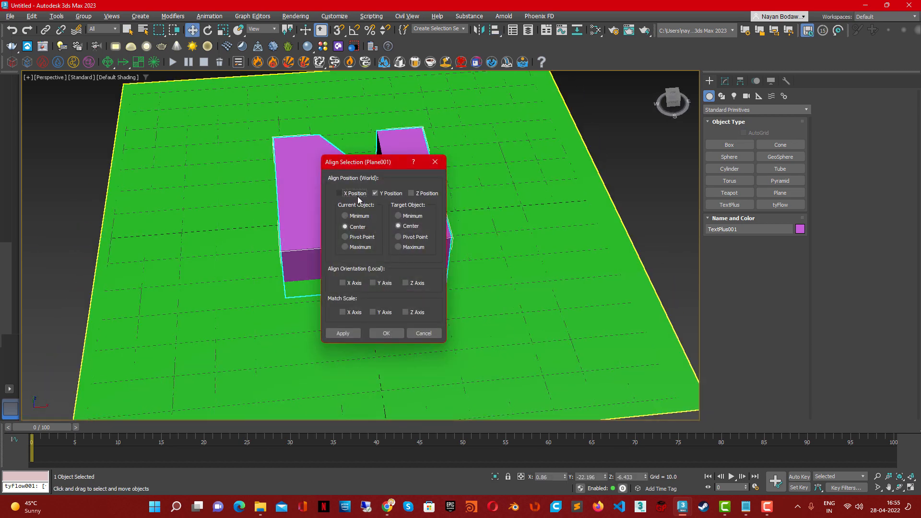
click(356, 194)
click(413, 194)
click(392, 335)
scroll(390, 326, down, 3)
alt+middle_drag(386, 305, 424, 296)
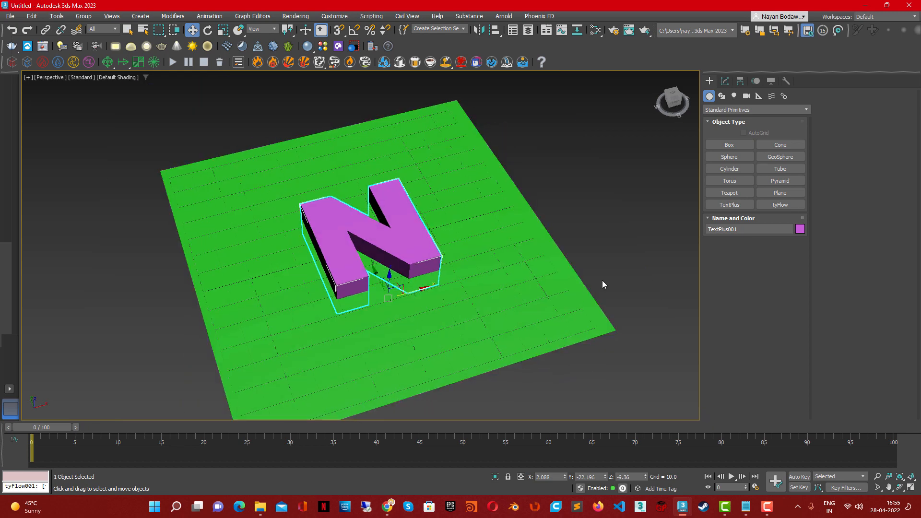
- Select Plane001 and add a tySelect modifier to it
click(600, 280)
click(581, 290)
click(727, 82)
click(801, 107)
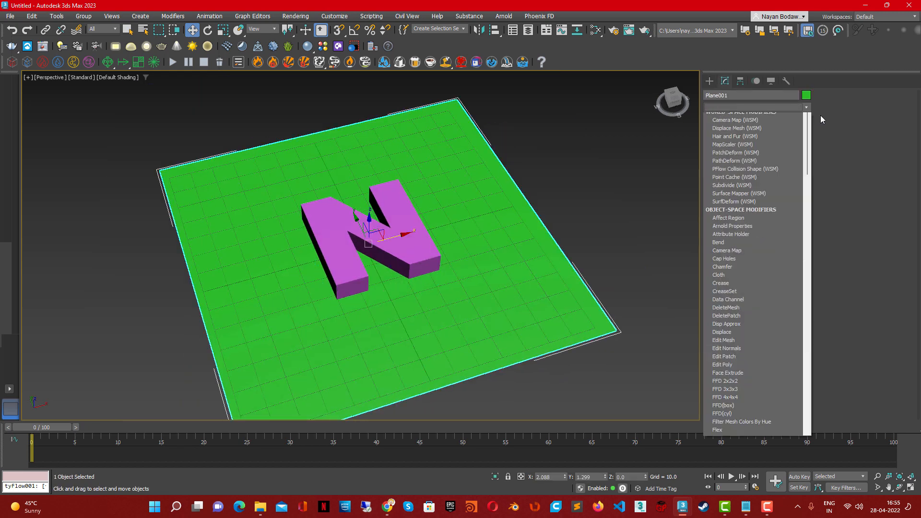
drag(807, 174, 799, 434)
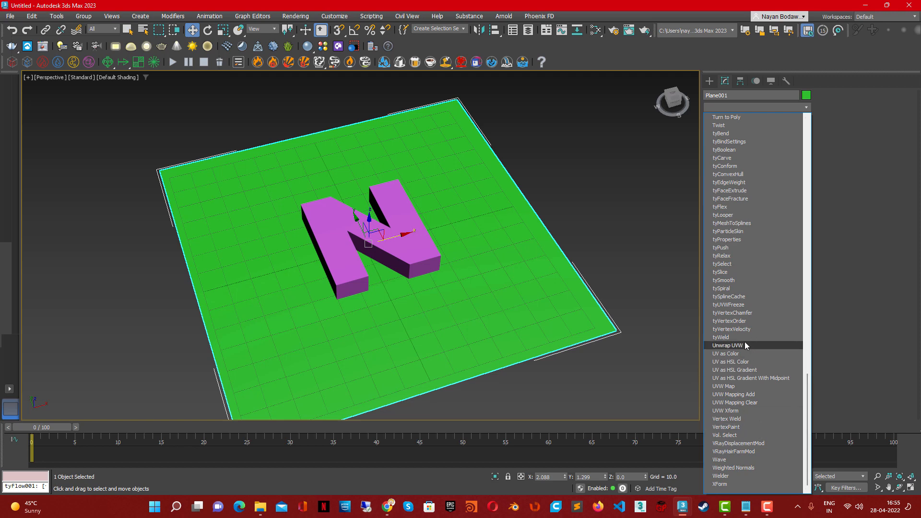
click(731, 263)
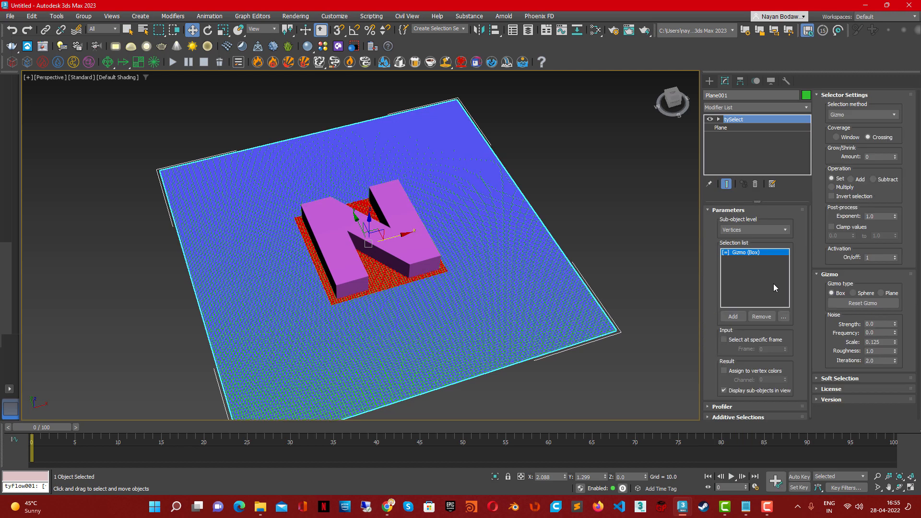
- Set the tySelect selection method to Mesh with the N text as the mesh, and show the scene in wireframe
click(859, 115)
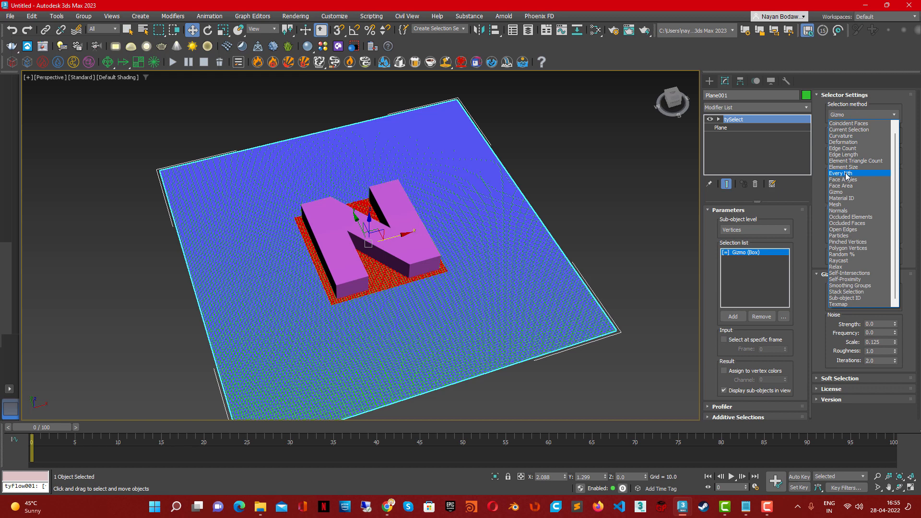
click(836, 205)
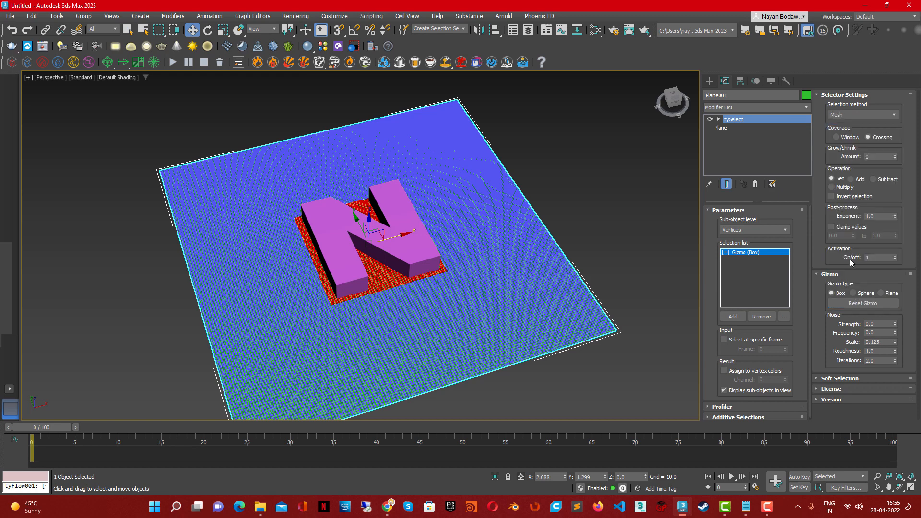
click(843, 393)
click(425, 245)
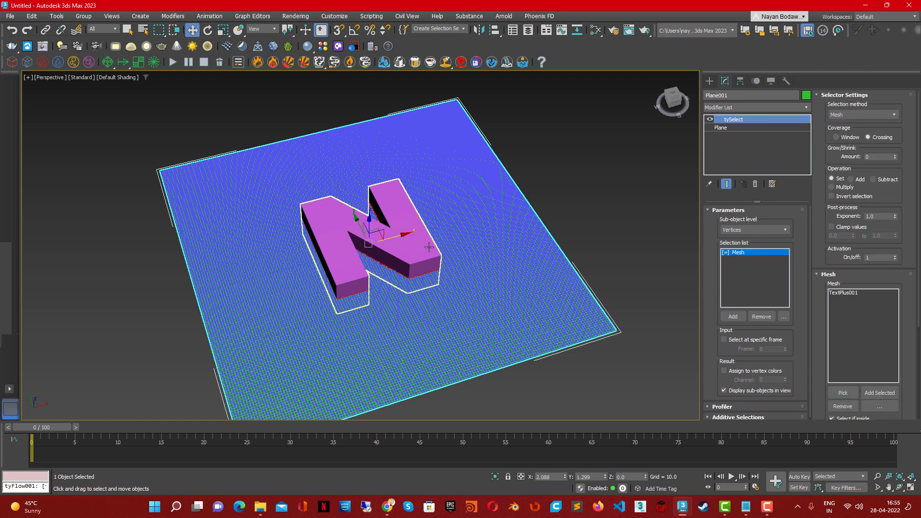
scroll(401, 245, up, 3)
key(F3)
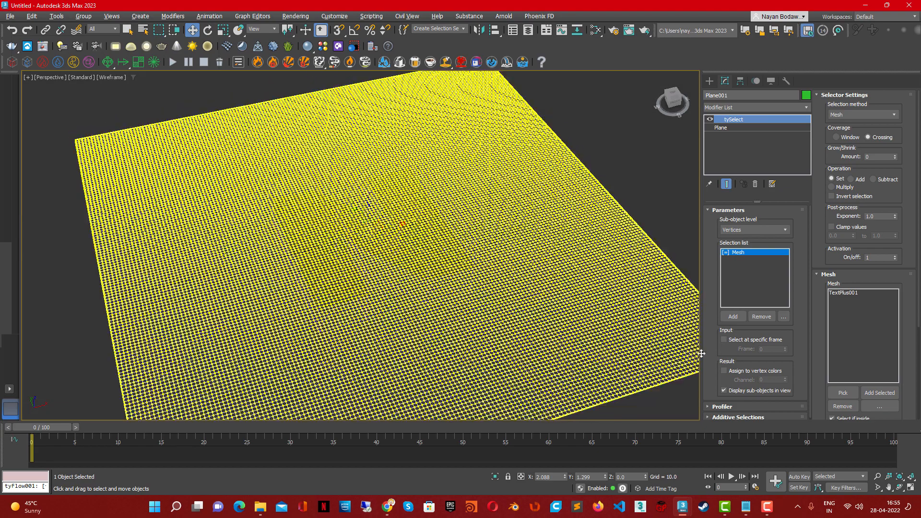
- Enable soft selection in the tySelect modifier and set its falloff distance to 10
scroll(859, 288, down, 5)
click(850, 318)
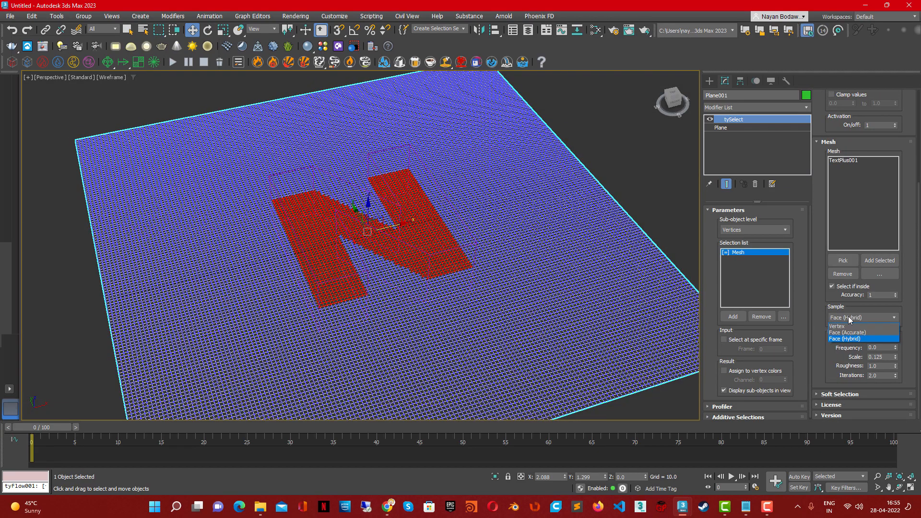
click(849, 318)
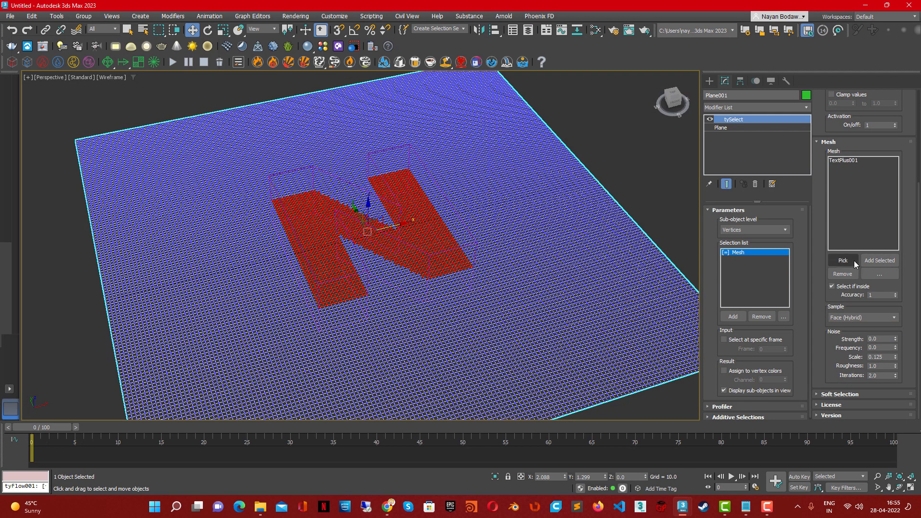
click(840, 394)
click(844, 288)
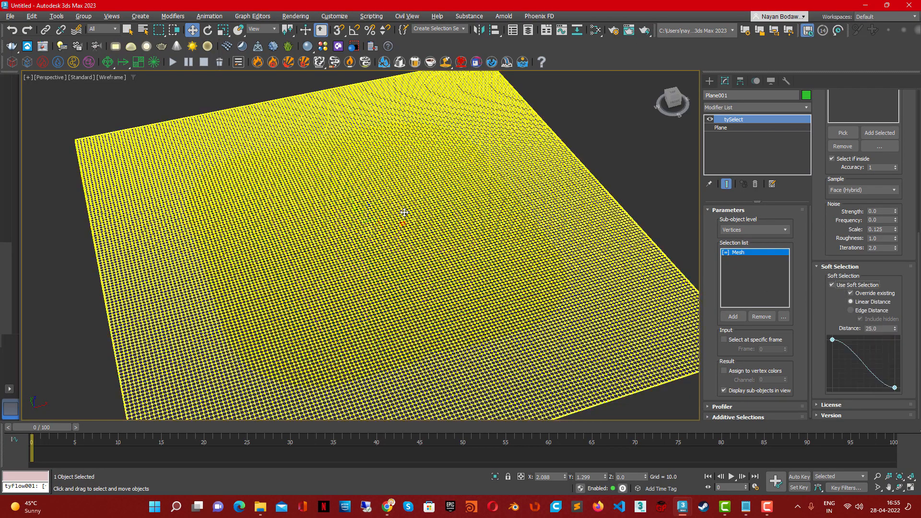
mouse_move(405, 212)
alt+middle_down()
mouse_move(399, 236)
mouse_move(401, 222)
alt+middle_up()
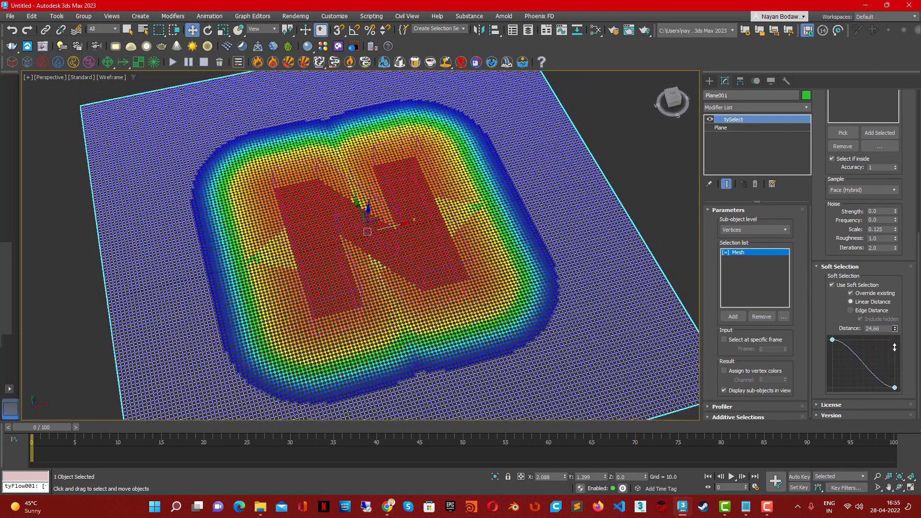
drag(894, 329, 894, 309)
drag(889, 484, 890, 13)
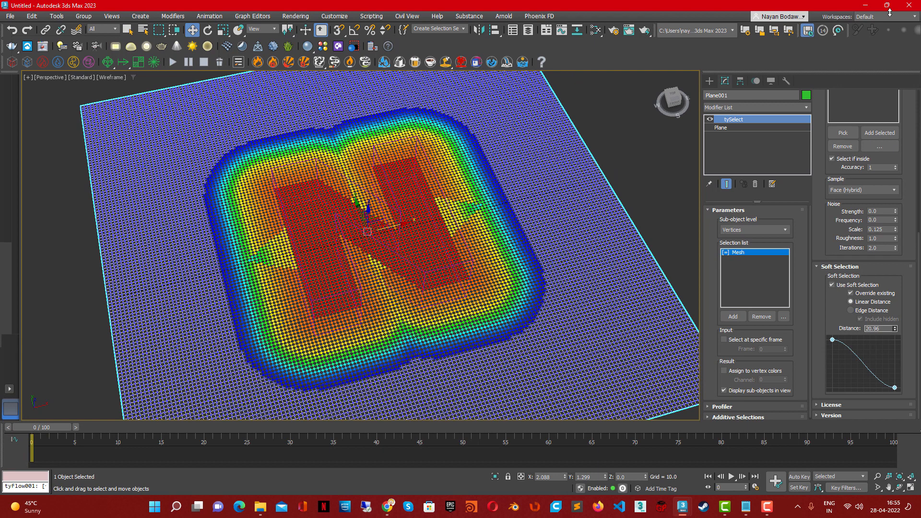
drag(890, 488, 894, 10)
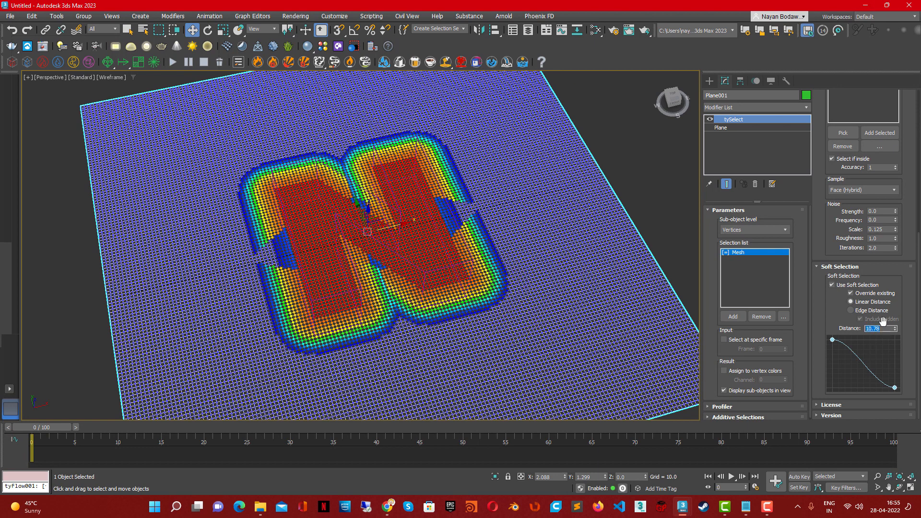
key(Return)
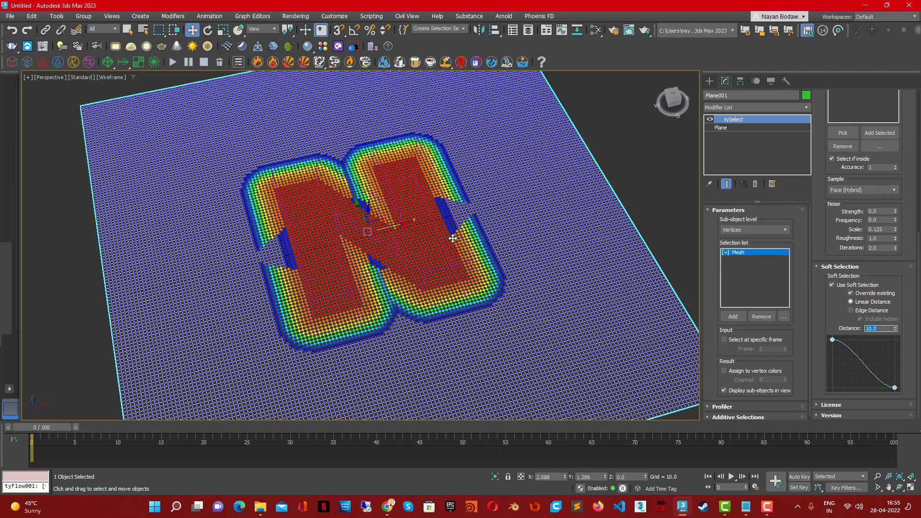
- Set the mesh selector's sample method to Face (Accurate) for a clean falloff around the N
scroll(451, 242, down, 3)
alt+middle_drag(449, 252, 426, 290)
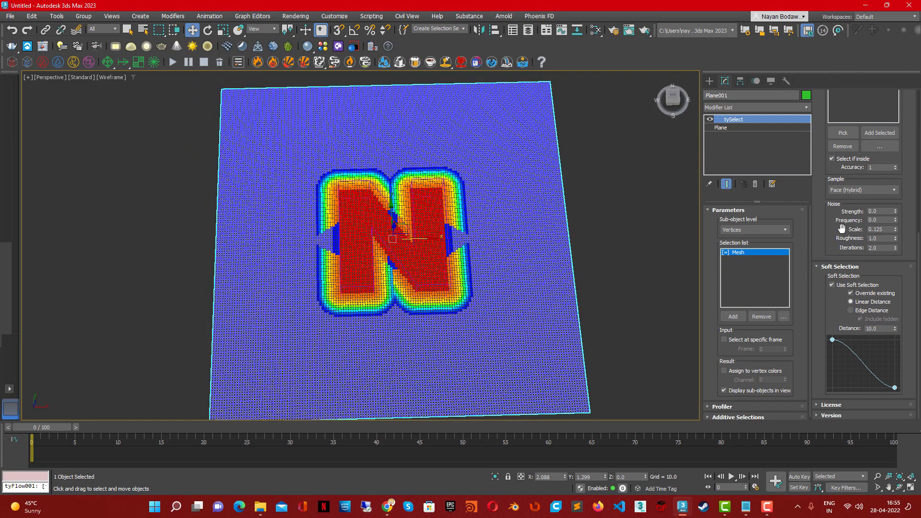
click(859, 189)
click(854, 201)
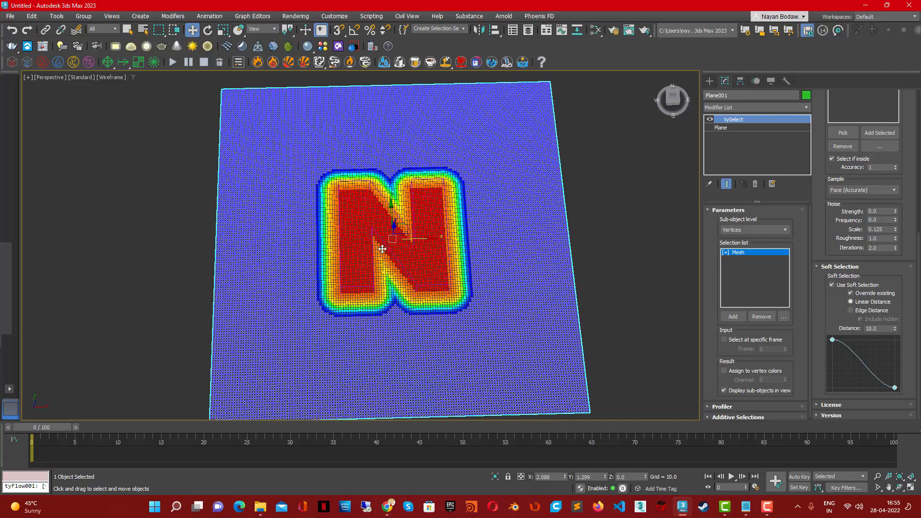
scroll(382, 249, up, 2)
scroll(409, 240, down, 2)
alt+middle_drag(418, 212, 397, 232)
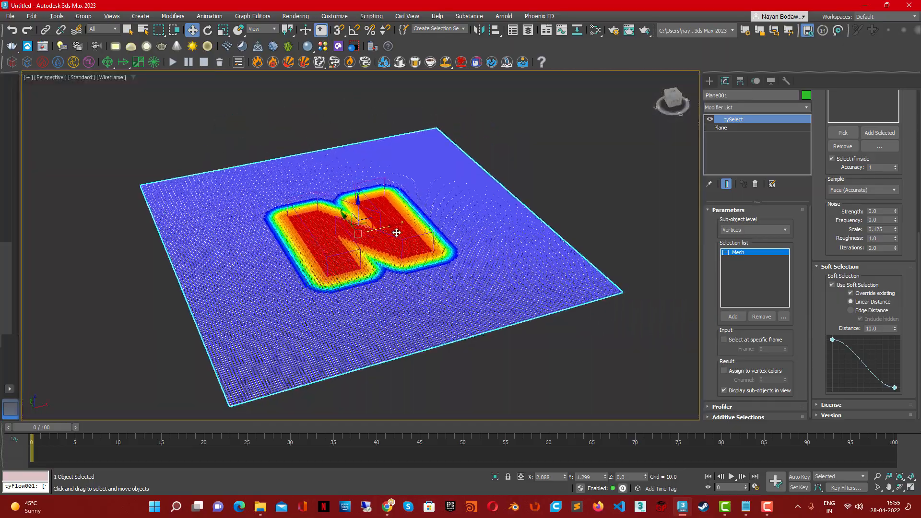
- Assign the tySelect result to vertex colors on channel 1 and set the soft selection distance to 50
click(724, 371)
click(763, 379)
alt+middle_drag(465, 294, 419, 295)
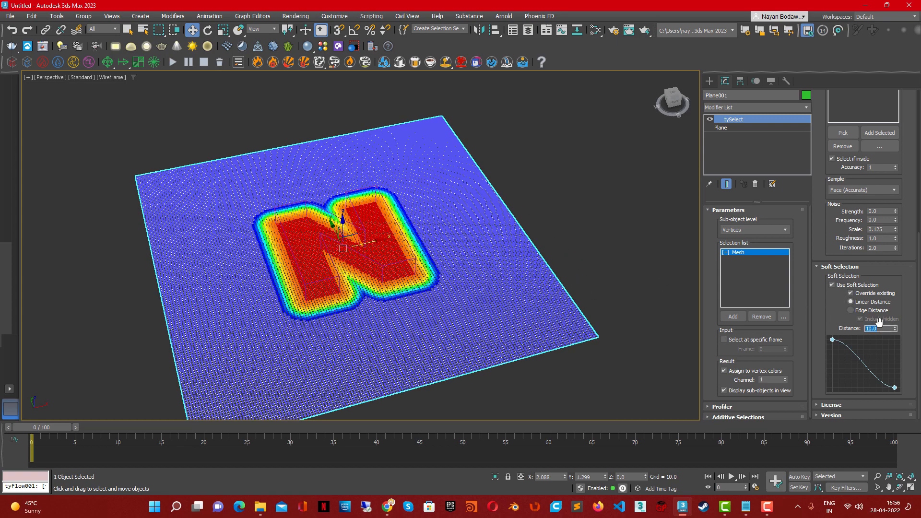
text(50)
key(Return)
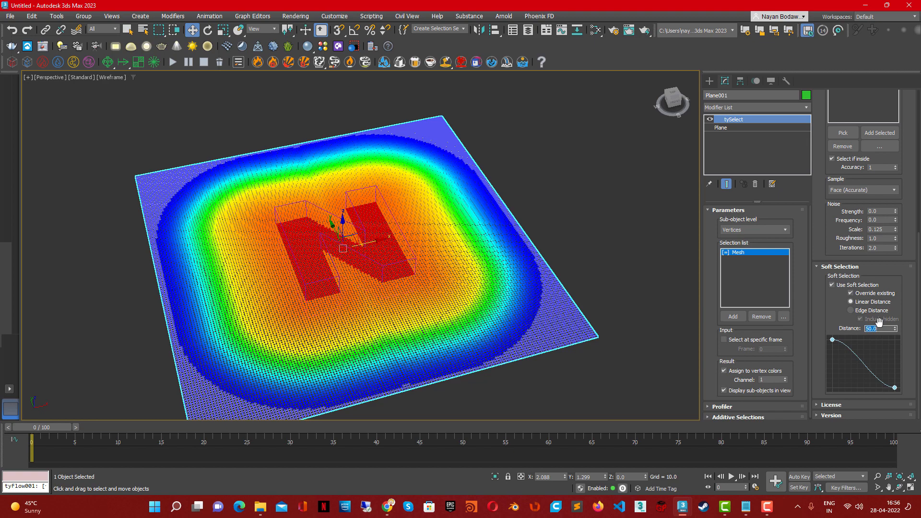
alt+middle_drag(638, 297, 597, 284)
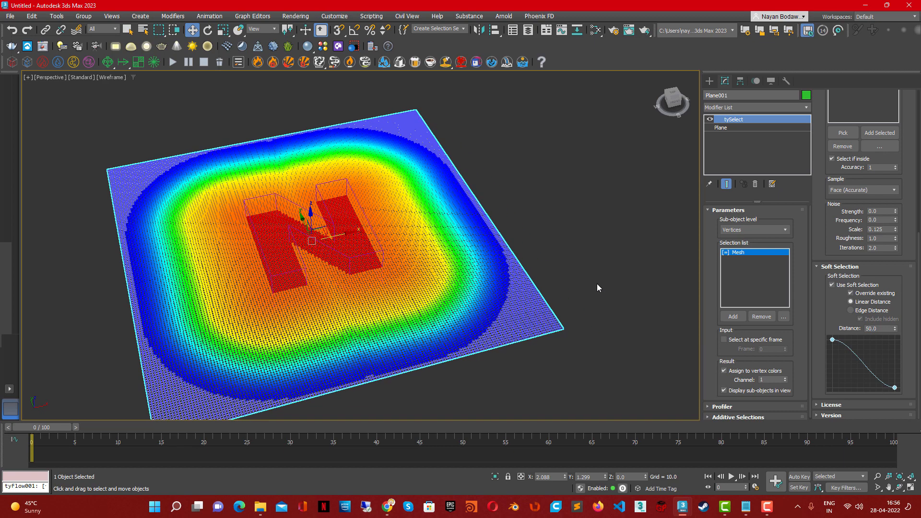
- Open the Slate Material Editor and add a Vertex Color map to the empty view
key(m)
drag(555, 15, 672, 14)
right_click(569, 167)
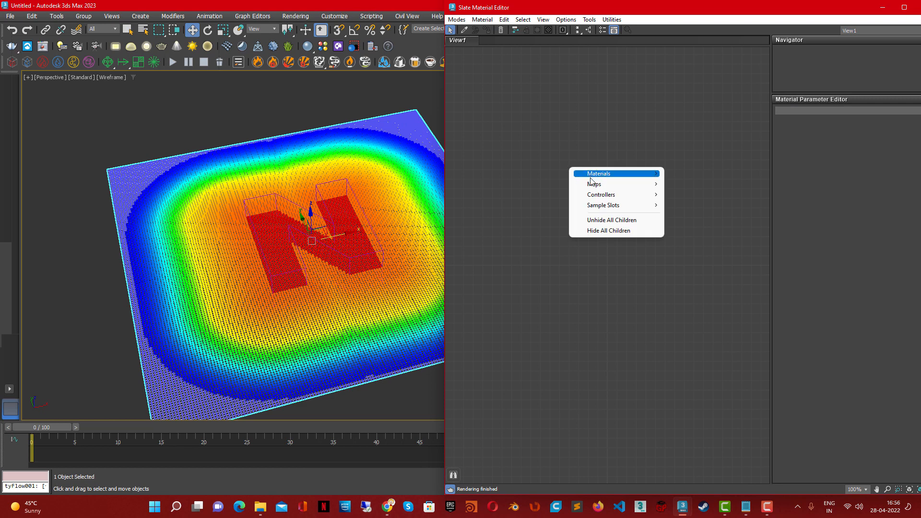
mouse_move(595, 184)
mouse_move(691, 201)
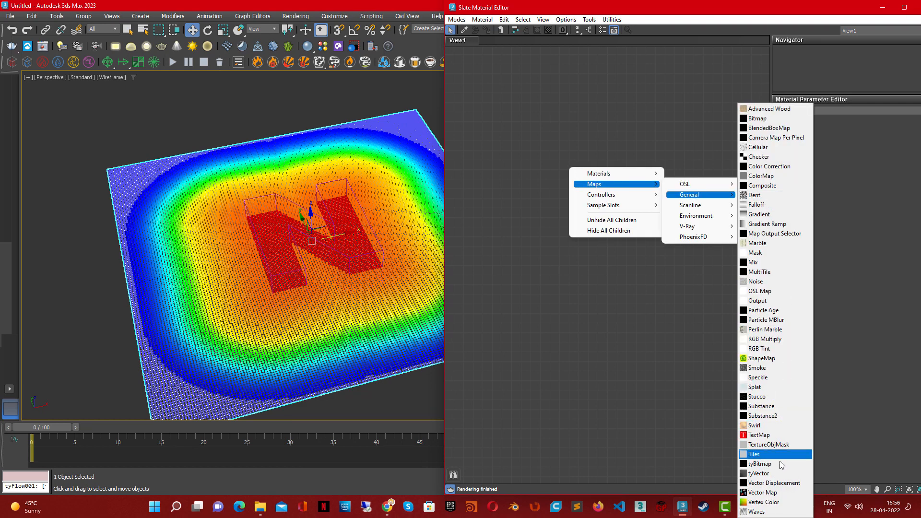
click(773, 504)
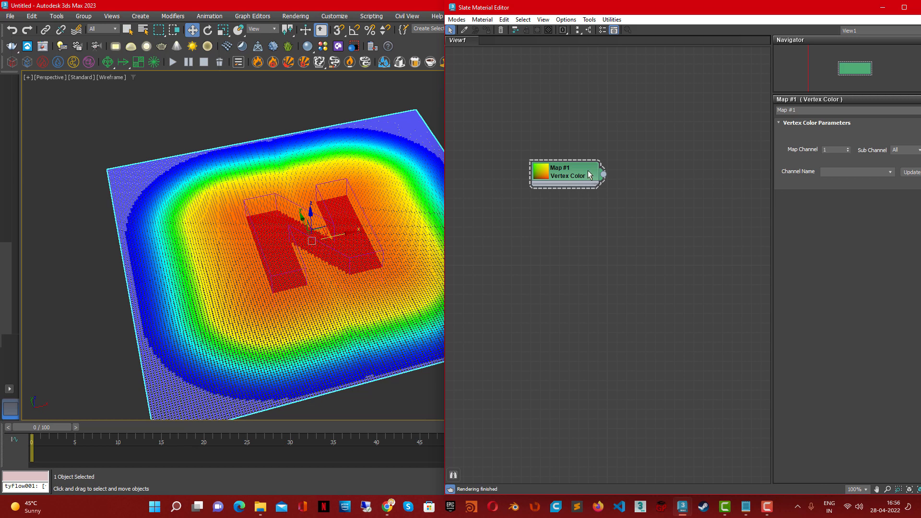
- Add a Physical Material and connect the Vertex Color map to its Base Weight Map input
middle_drag(588, 171, 521, 161)
right_click(569, 201)
mouse_move(600, 211)
mouse_move(696, 207)
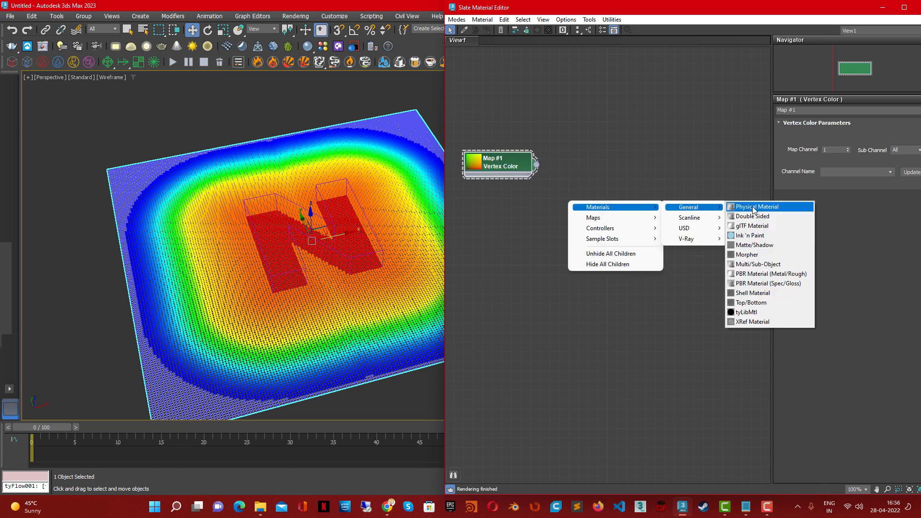
click(787, 207)
drag(571, 204, 696, 127)
drag(537, 164, 657, 139)
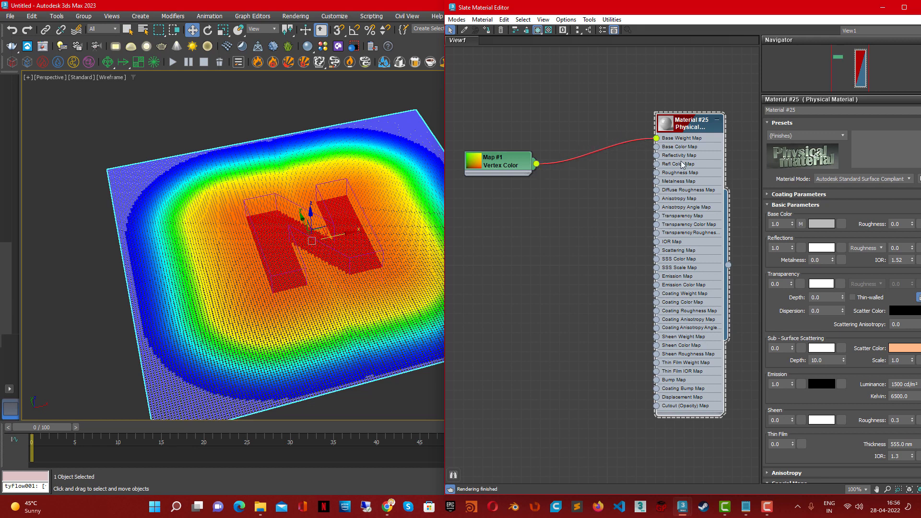
- Assign the Physical Material to the selected plane and minimize the material editor
click(498, 32)
key(ctrl+z)
click(488, 32)
click(886, 8)
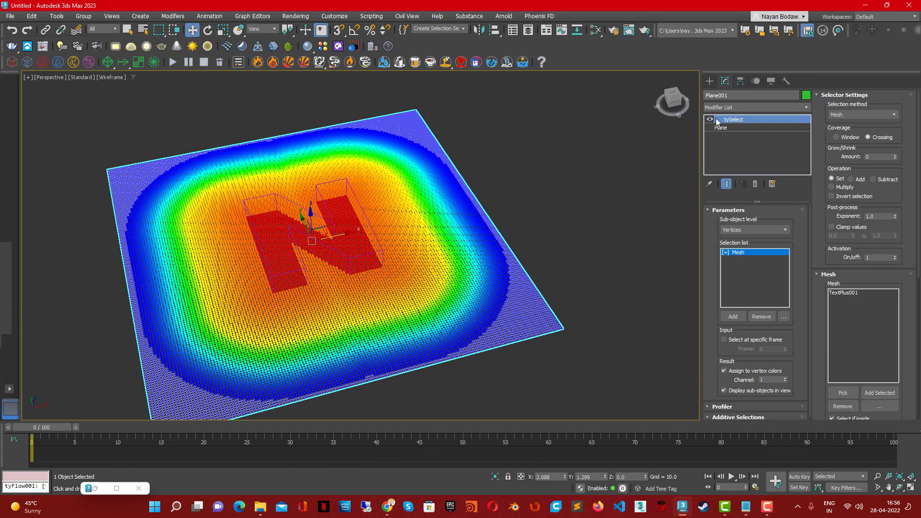
- Isolate Plane001 in shaded display and add a Poly Select modifier above tySelect
click(752, 107)
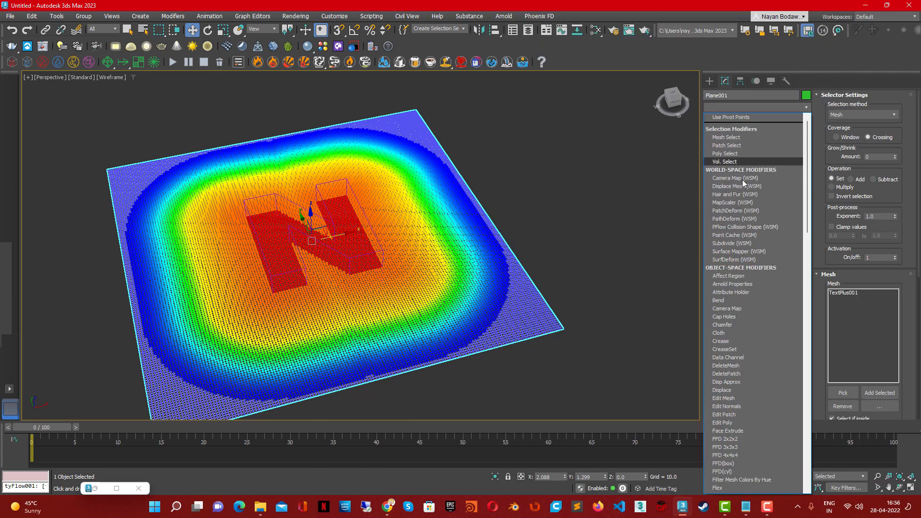
click(687, 169)
key(F3)
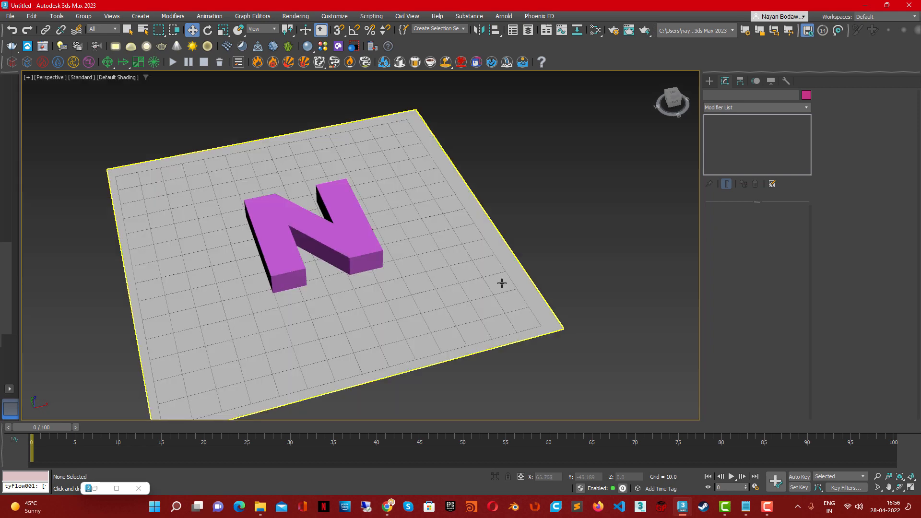
click(502, 283)
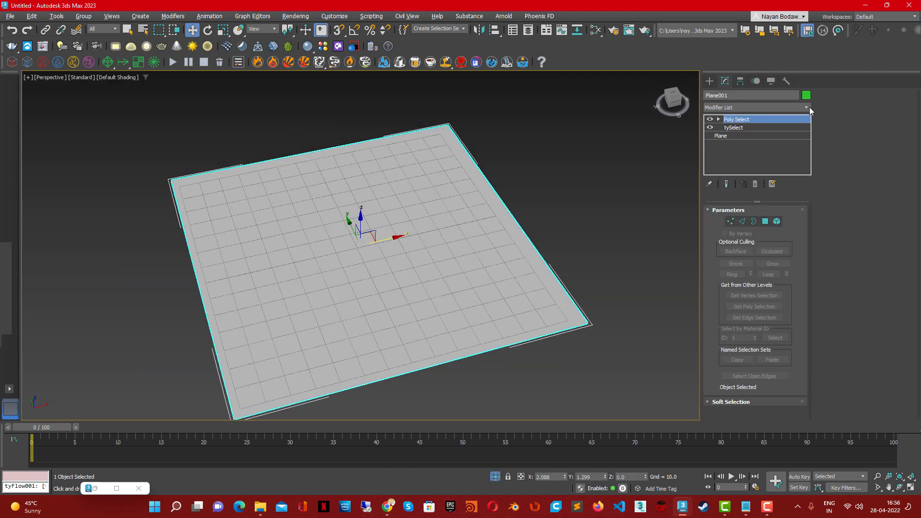
- Add a Displace modifier to Plane001 above Poly Select
click(807, 107)
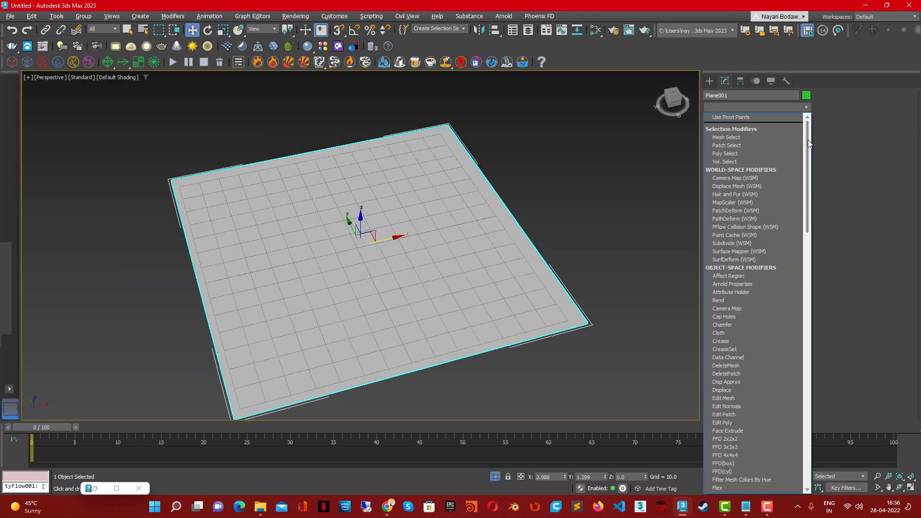
drag(808, 139, 809, 405)
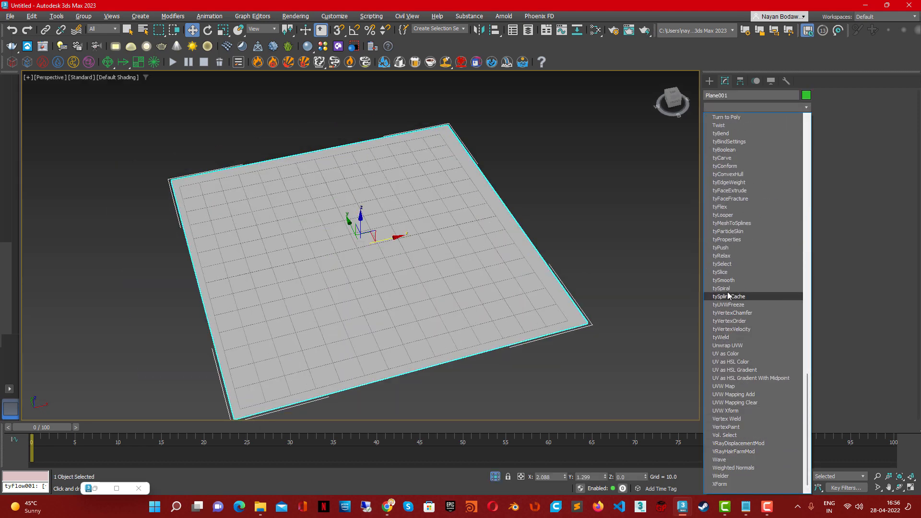
scroll(727, 206, up, 13)
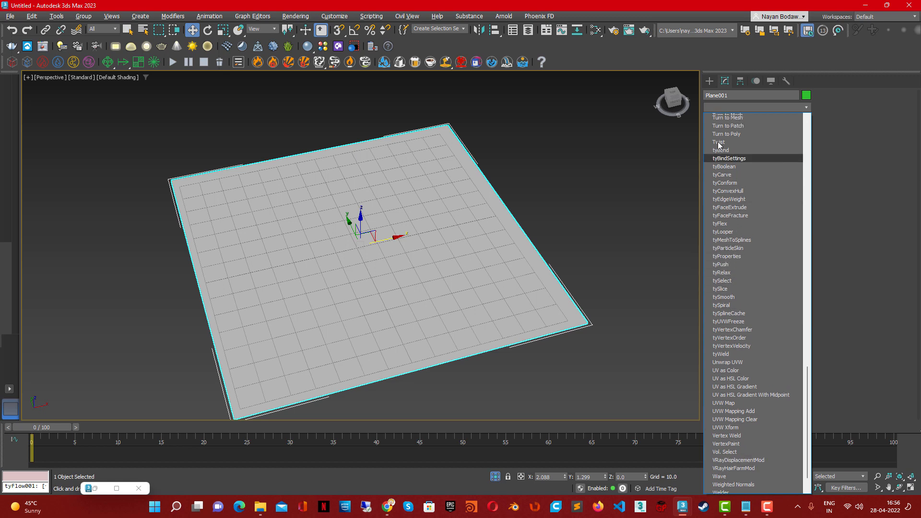
scroll(729, 222, up, 10)
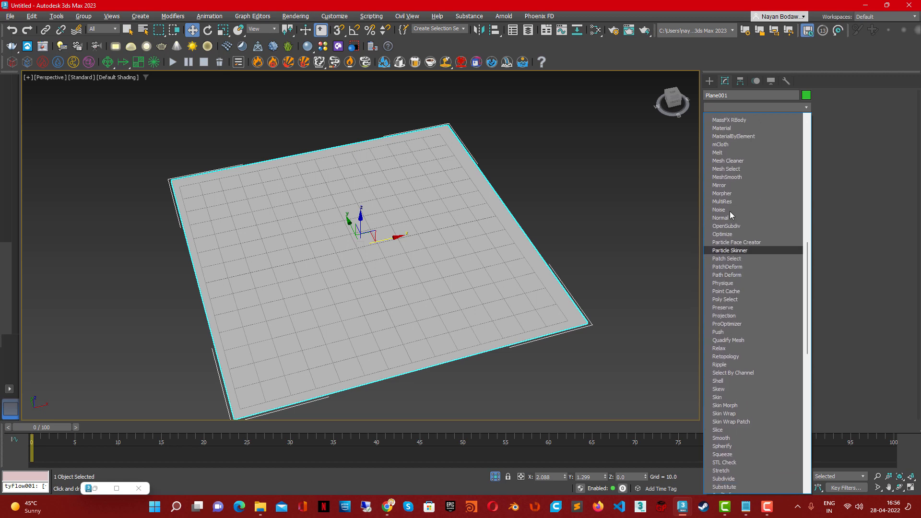
scroll(735, 258, up, 3)
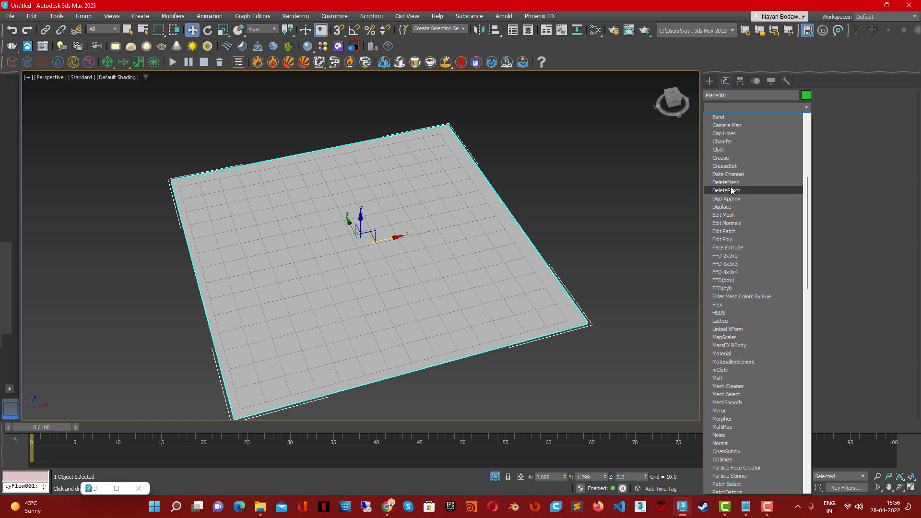
click(725, 206)
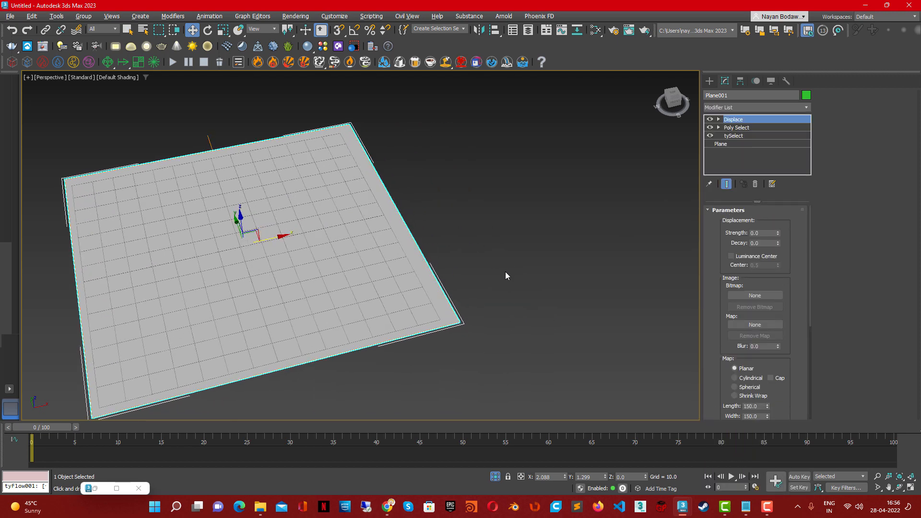
- Load the Vertex Color map from the material editor into the Displace modifier's Map slot and minimize the editor
key(m)
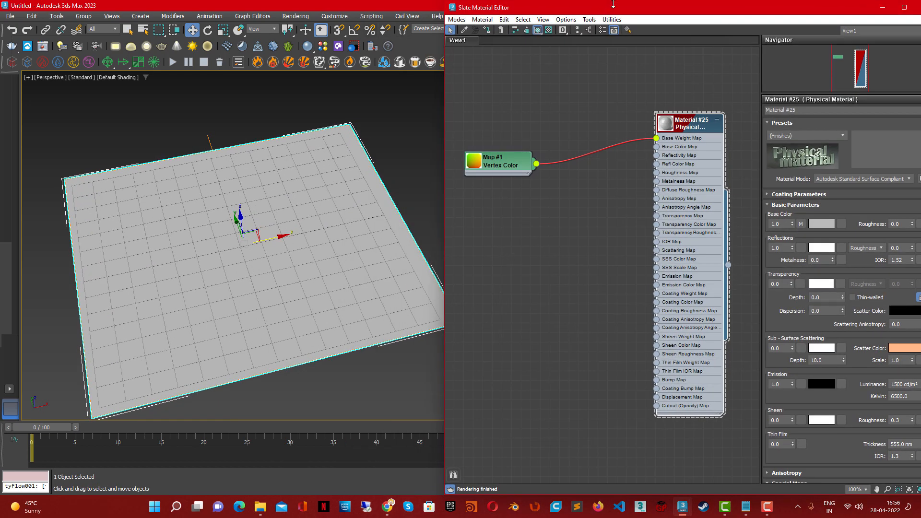
drag(613, 4, 308, 14)
drag(227, 171, 755, 324)
click(438, 280)
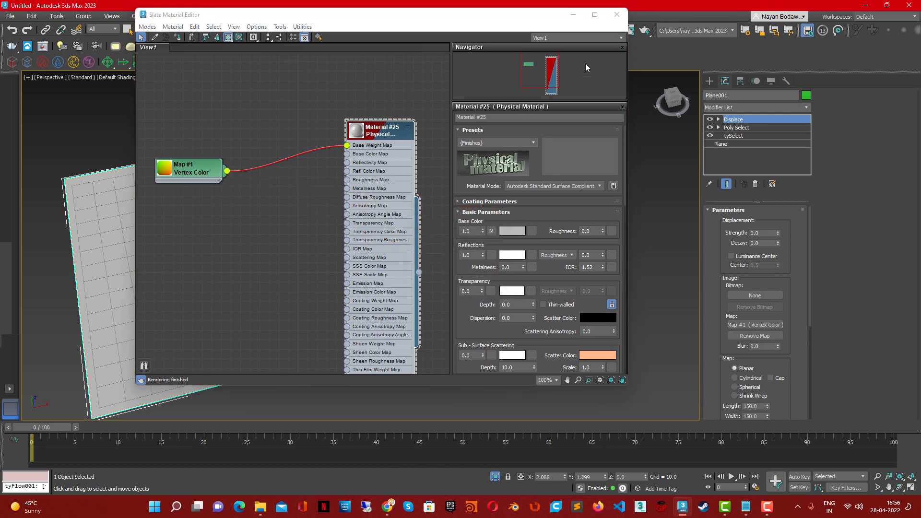
click(574, 15)
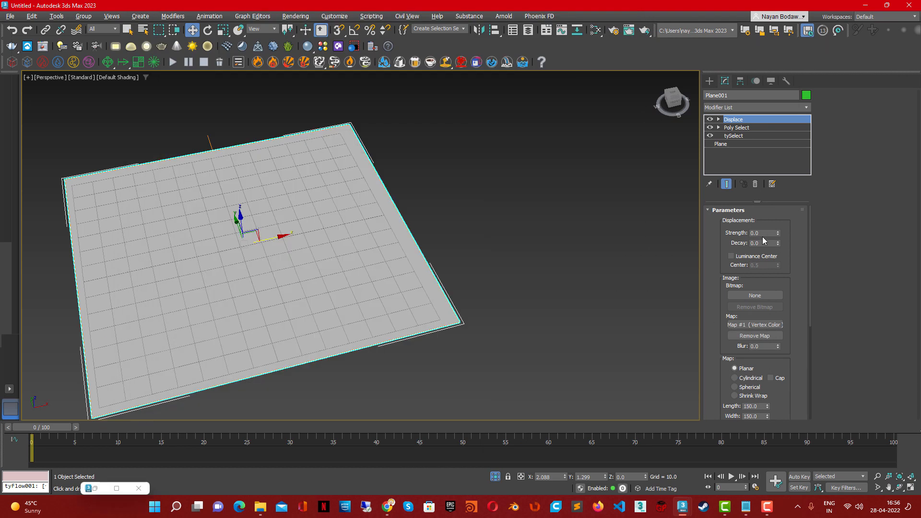
- Try Displace strengths of 10 and 50 on the plane and inspect it from a lower angle
text(10)
key(Return)
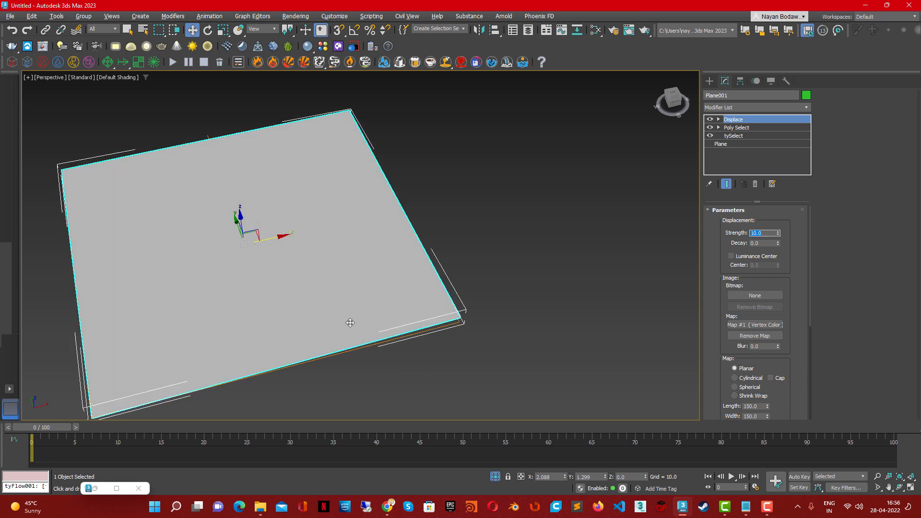
alt+middle_drag(350, 323, 379, 262)
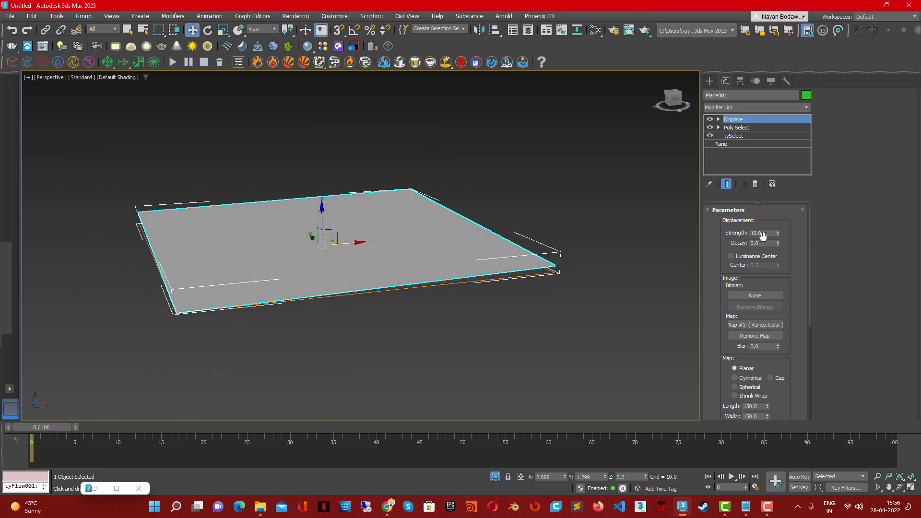
text(50)
key(Return)
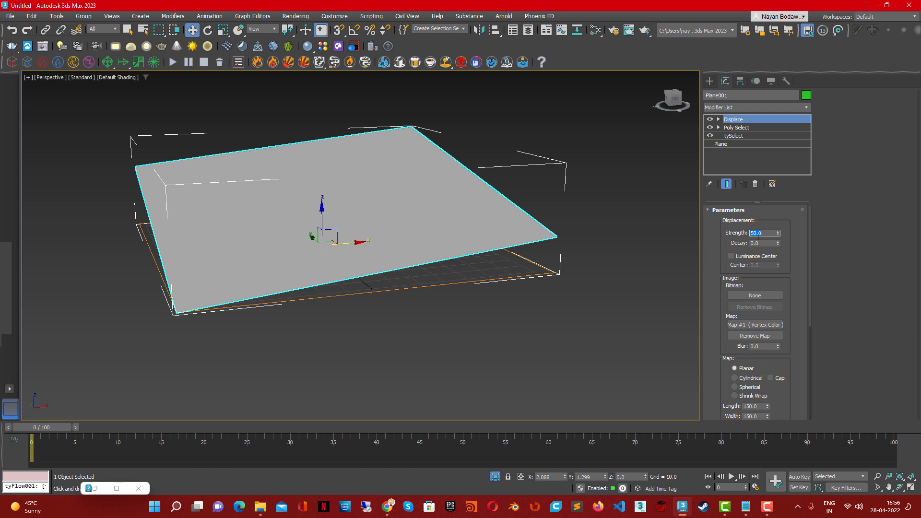
alt+middle_drag(480, 229, 413, 221)
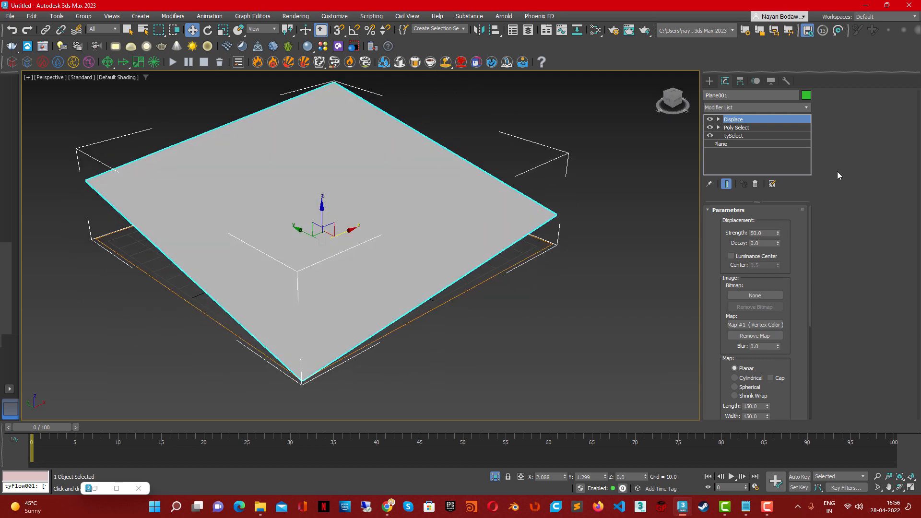
- Enable Use Existing Mapping on the Displace modifier and set its strength to 10
click(745, 134)
click(745, 123)
scroll(728, 338, down, 5)
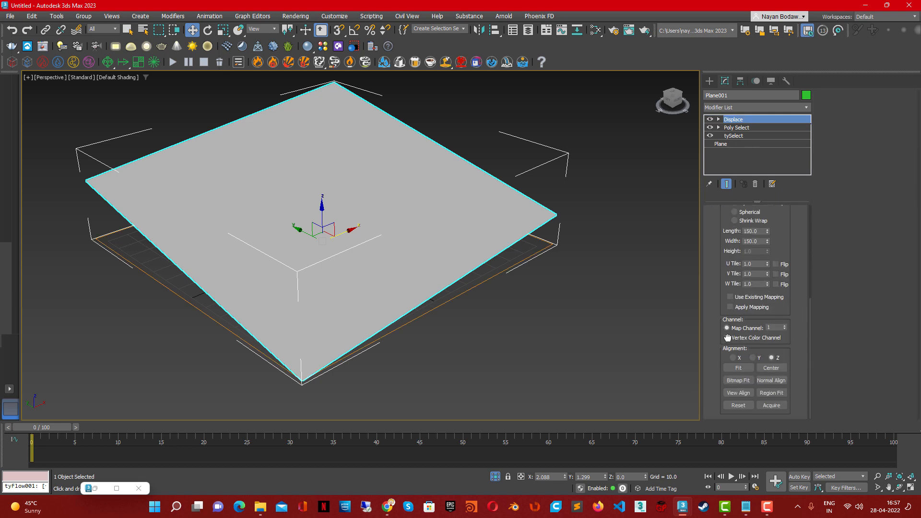
click(731, 297)
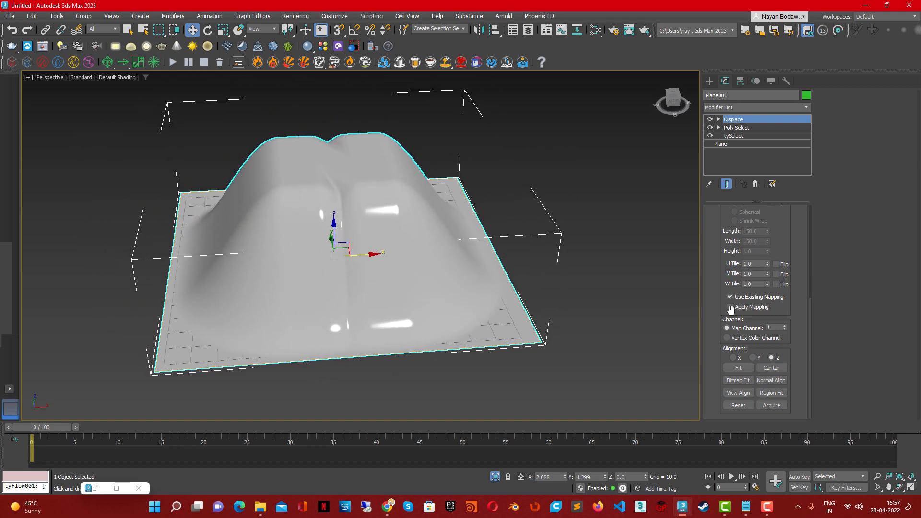
scroll(731, 310, up, 6)
alt+middle_drag(463, 279, 365, 276)
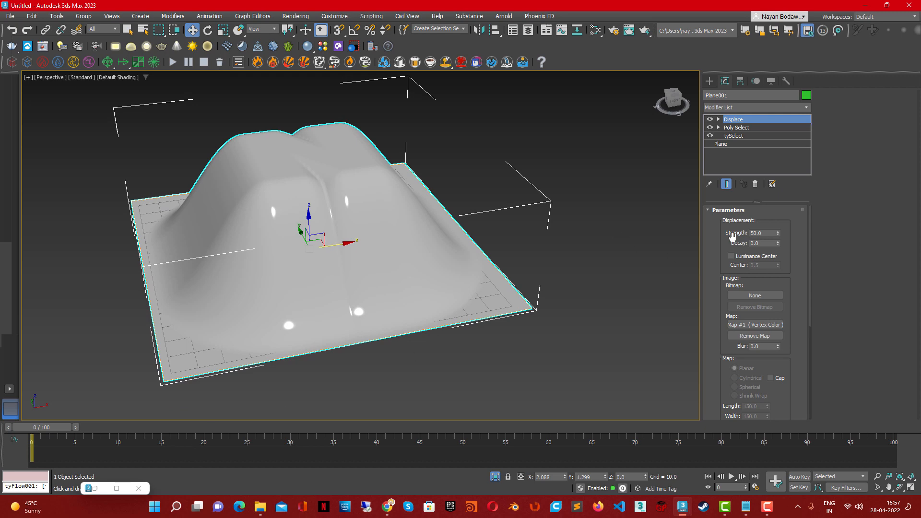
text(10)
key(Return)
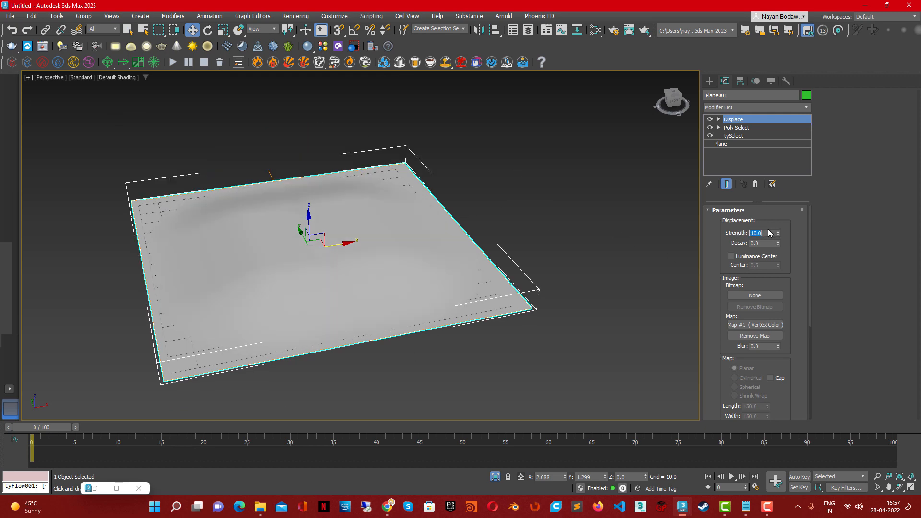
- Restore the material editor beside the plane and make room between the Vertex Color and Physical Material nodes
click(95, 489)
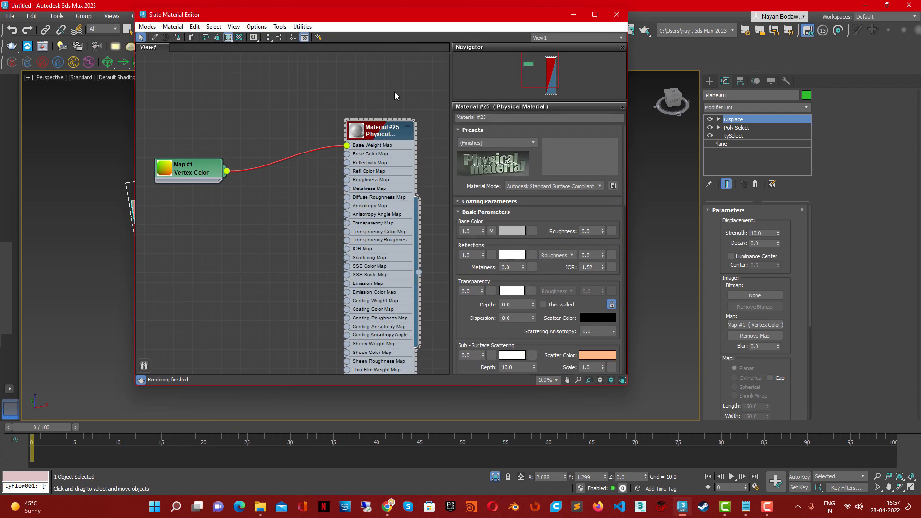
drag(385, 21, 682, 30)
click(260, 249)
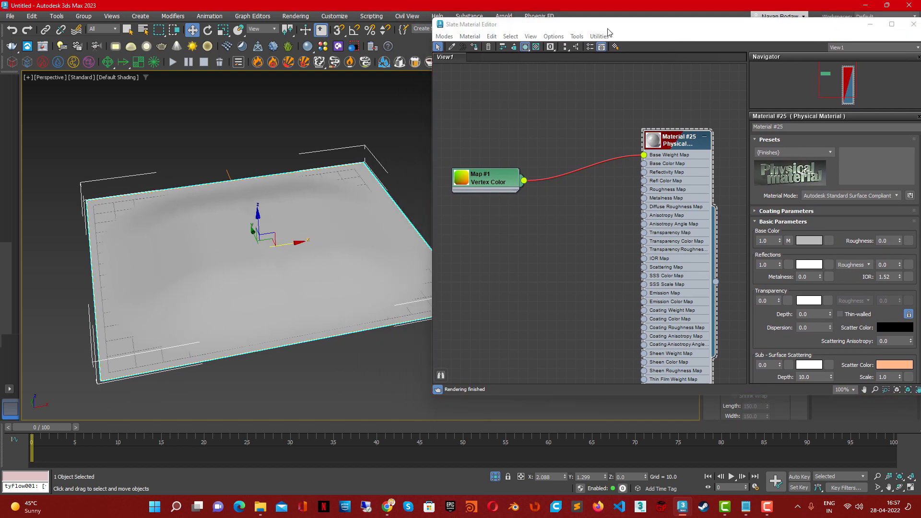
drag(608, 30, 563, 23)
middle_drag(464, 202, 603, 210)
drag(593, 183, 411, 135)
- Add an OSL Modulo float map and connect the Vertex Color output to its A input
right_click(487, 178)
mouse_move(509, 194)
mouse_move(599, 196)
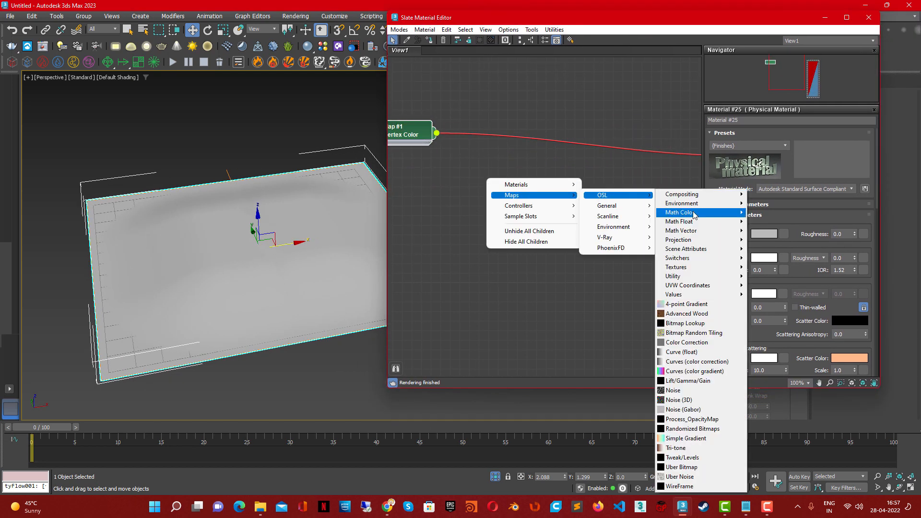
mouse_move(716, 224)
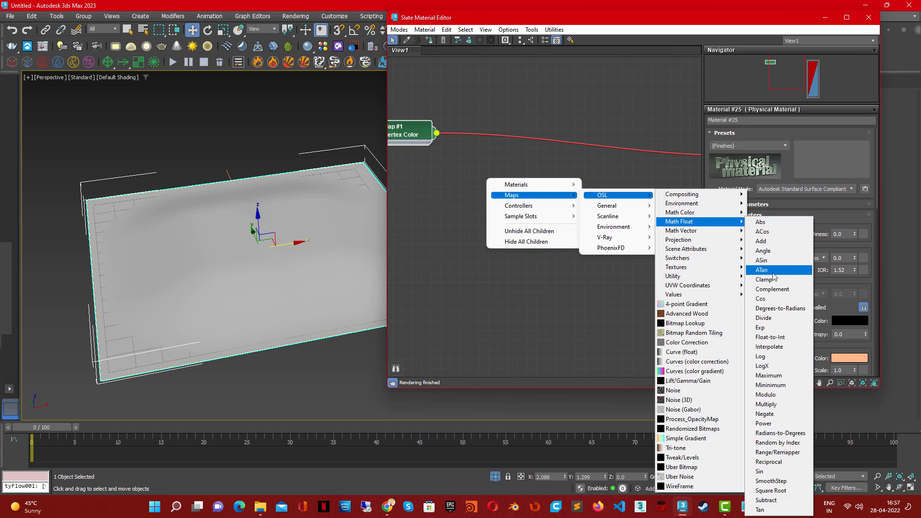
click(766, 395)
drag(480, 178, 562, 111)
drag(434, 134, 528, 127)
- Add an OSL Float Value map and connect its output to the Modulo map's B input
right_click(459, 216)
mouse_move(492, 235)
mouse_move(596, 233)
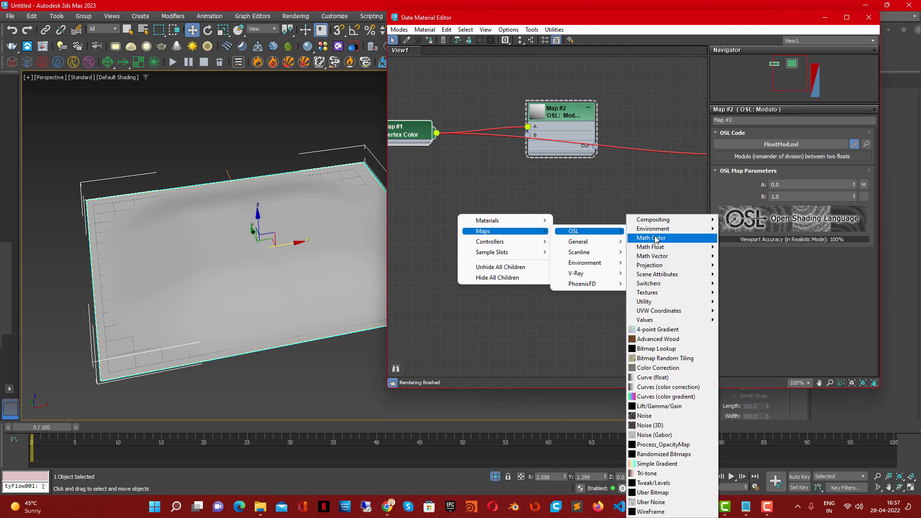
mouse_move(658, 318)
click(742, 340)
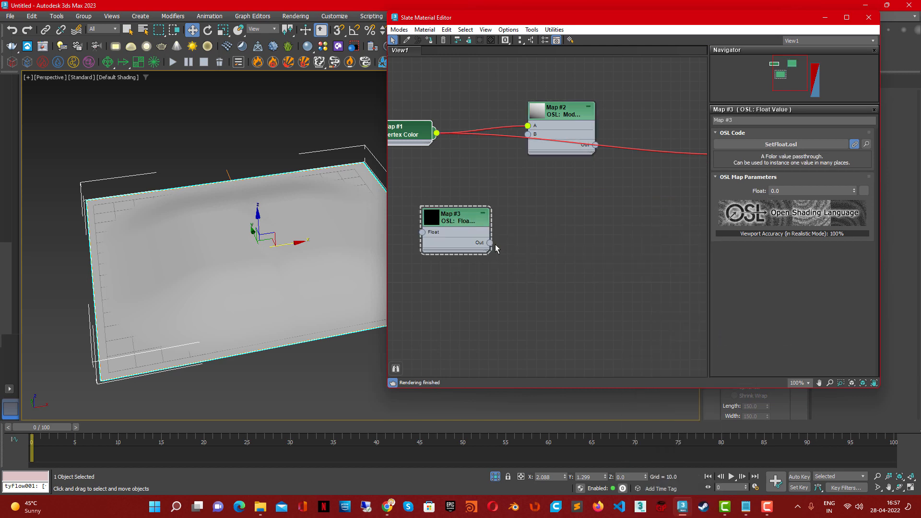
drag(491, 241, 528, 134)
- Add an OSL Range/Remapper float map and connect the Modulo output to its Input value
middle_drag(586, 188, 448, 216)
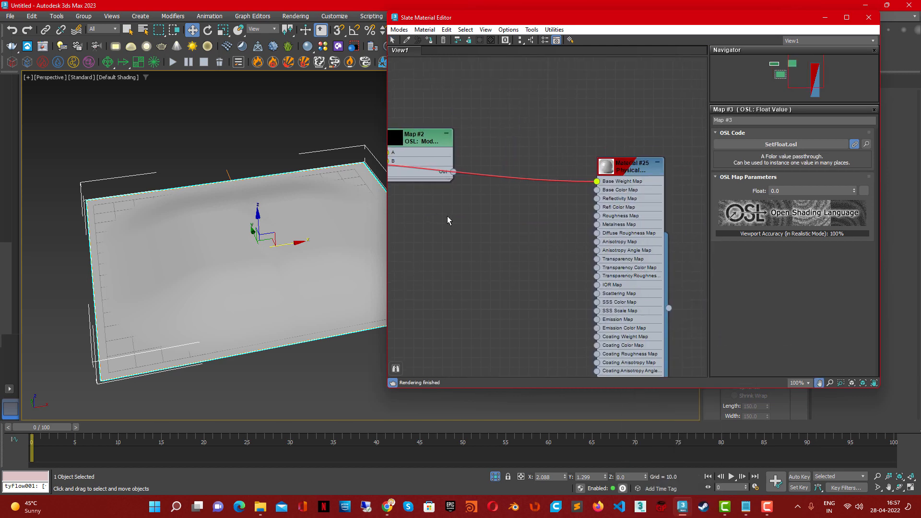
right_click(480, 71)
mouse_move(509, 87)
mouse_move(600, 88)
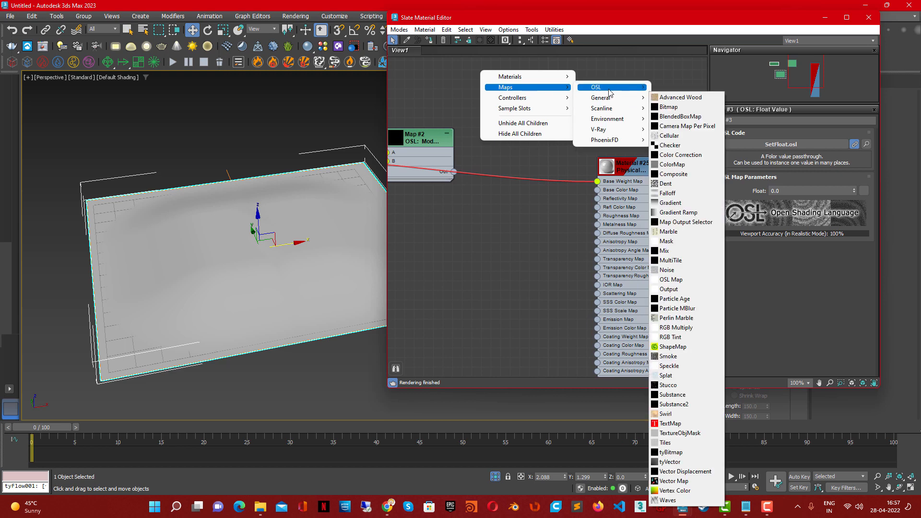
mouse_move(688, 115)
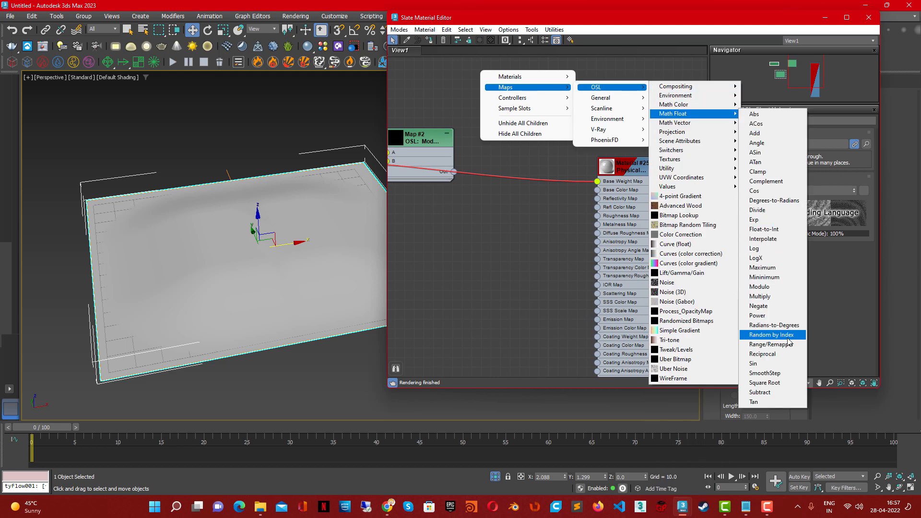
click(789, 345)
drag(468, 84, 539, 94)
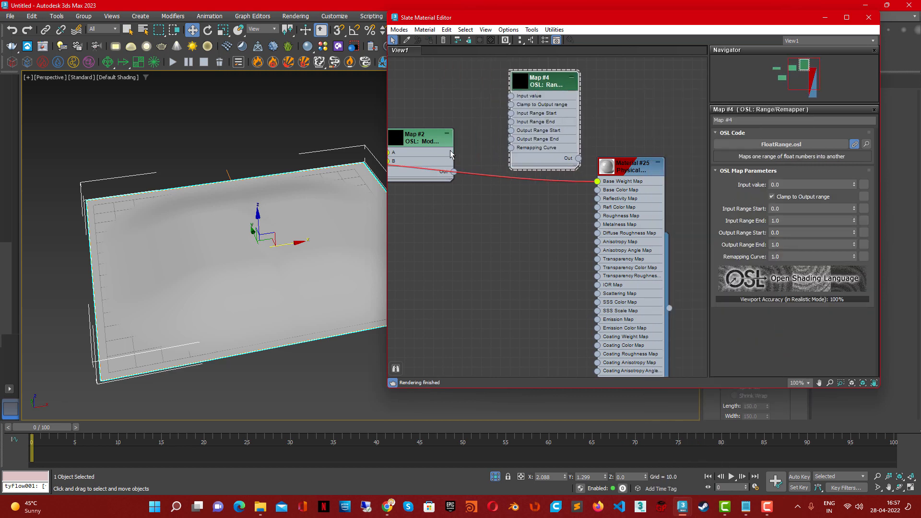
drag(451, 154, 512, 96)
- Connect the Float Value to the Range/Remapper's Input Range End and the remapper's output to the material's Base Weight Map
middle_drag(448, 228, 559, 256)
drag(460, 296, 623, 149)
middle_drag(680, 193, 592, 176)
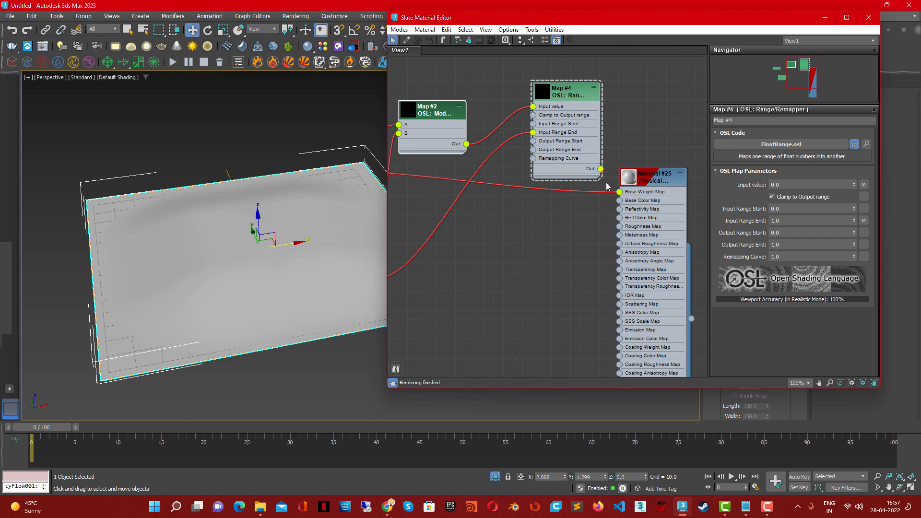
drag(601, 168, 620, 191)
mouse_move(548, 198)
middle_down()
mouse_move(618, 194)
mouse_move(551, 193)
middle_up()
- Load the Range/Remapper output into the Displace modifier's Map slot and disconnect it from the material's Base Weight Map
drag(671, 22, 450, 62)
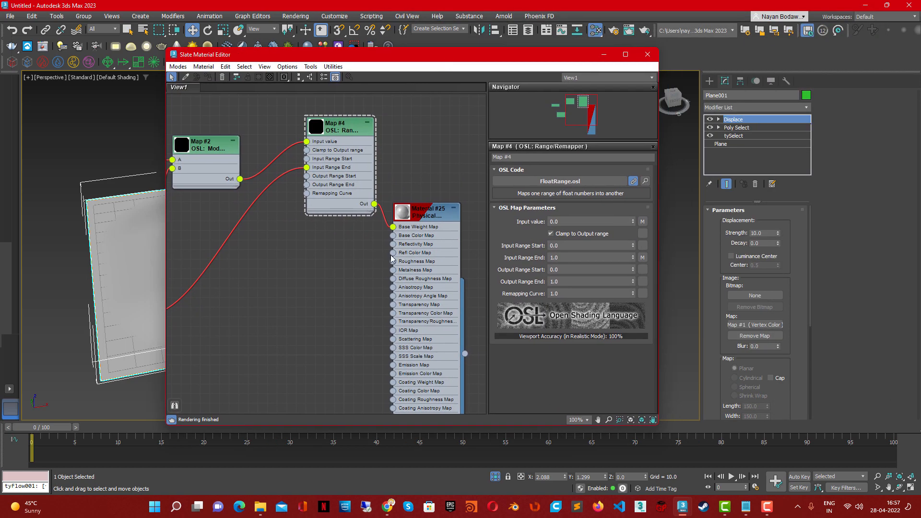
drag(374, 204, 755, 325)
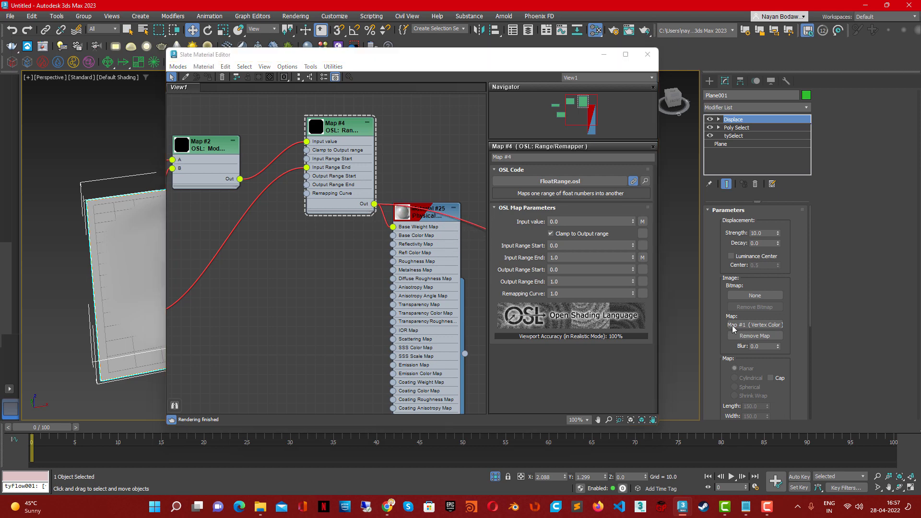
click(429, 276)
drag(393, 228, 412, 195)
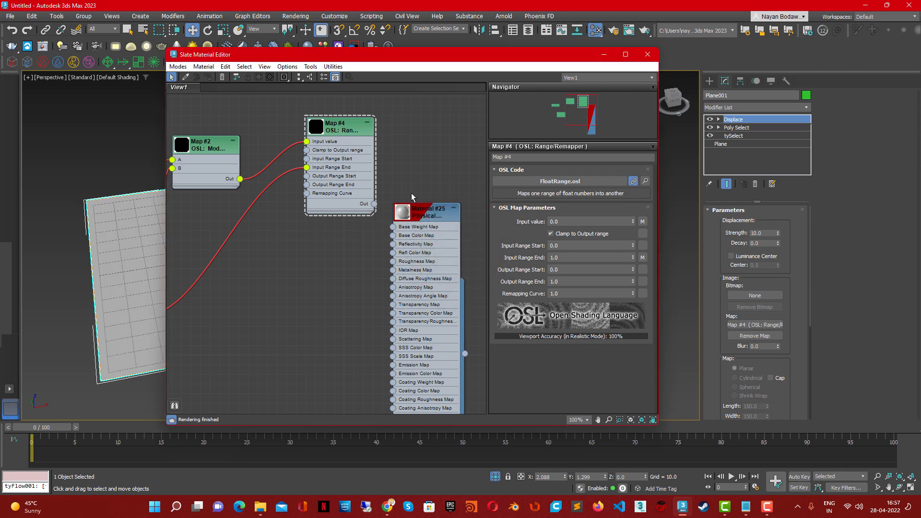
- Set the OSL Float Value map to 0.1 with the displaced plane in view
drag(422, 56, 695, 29)
middle_drag(444, 273, 516, 251)
drag(491, 235, 492, 209)
double_click(492, 208)
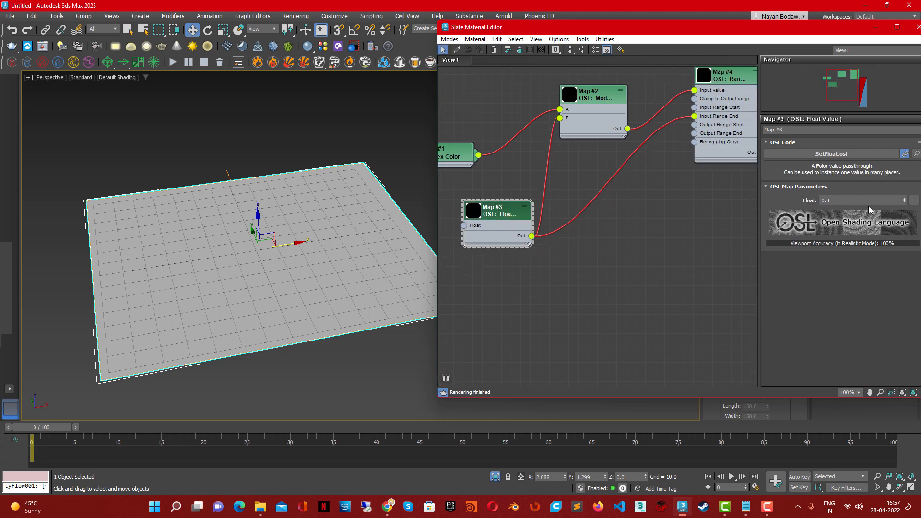
click(852, 202)
text(0.1)
key(Return)
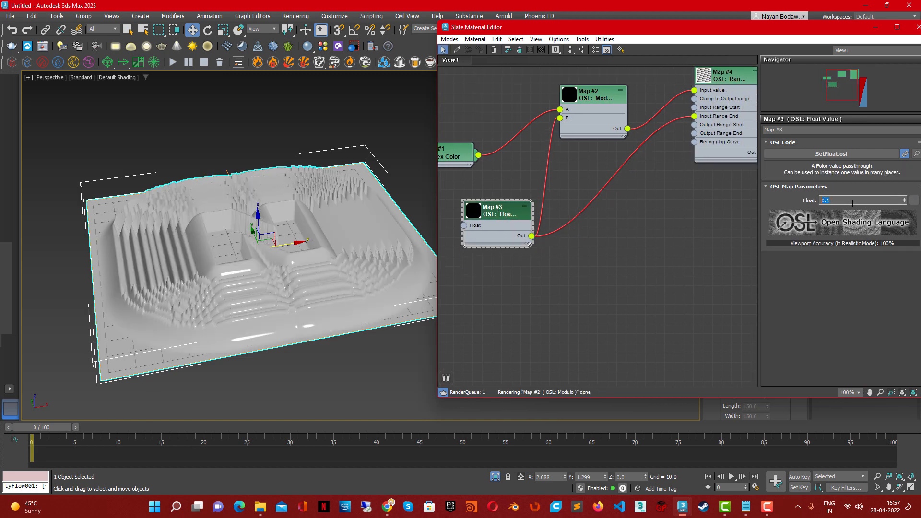
scroll(321, 270, up, 5)
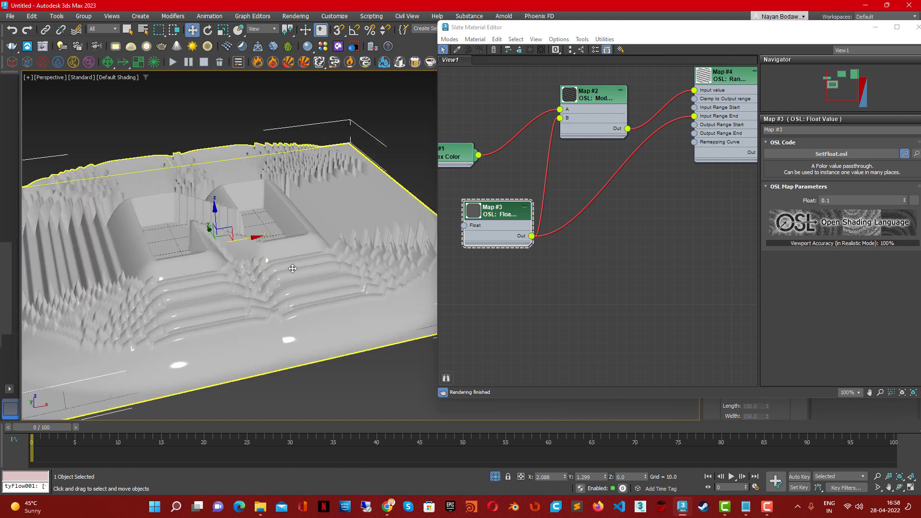
- Set the base plane's length and width segments to 500, accepting the topology change, and uncover the viewport
drag(827, 29, 537, 168)
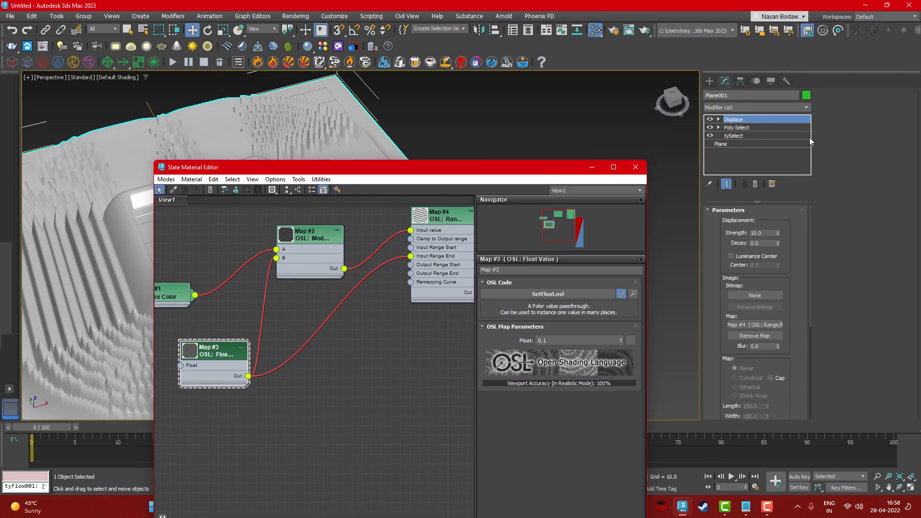
click(736, 144)
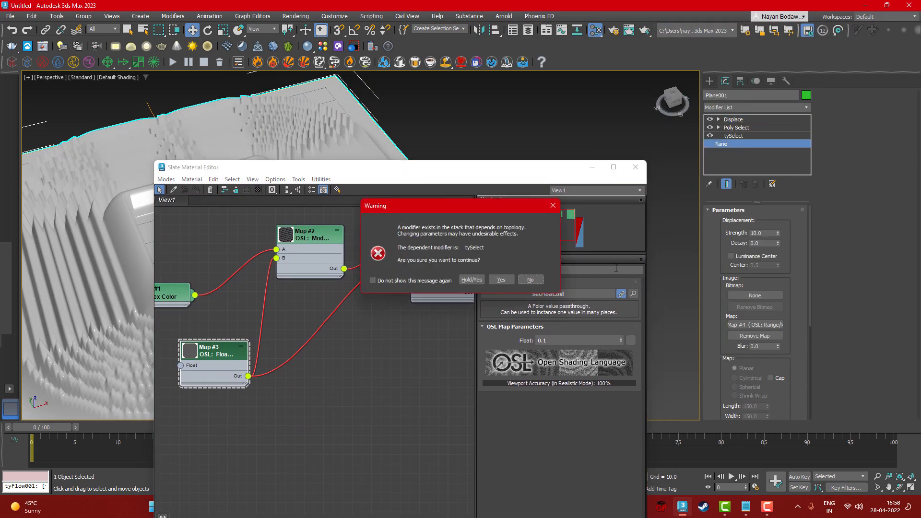
click(501, 280)
double_click(775, 248)
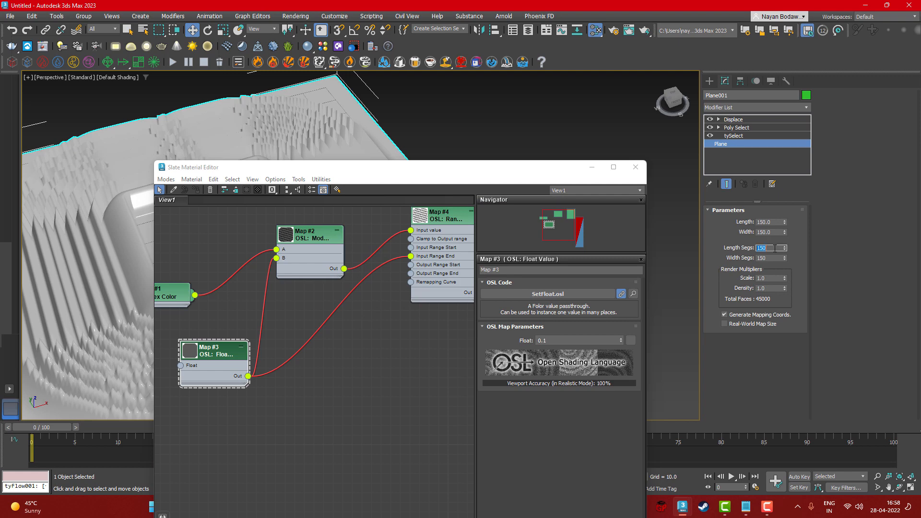
text(50)
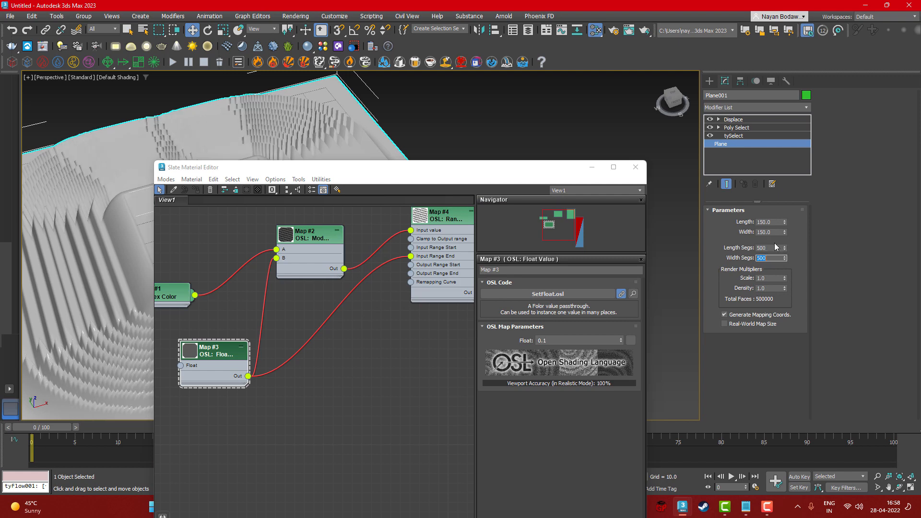
drag(482, 181, 473, 380)
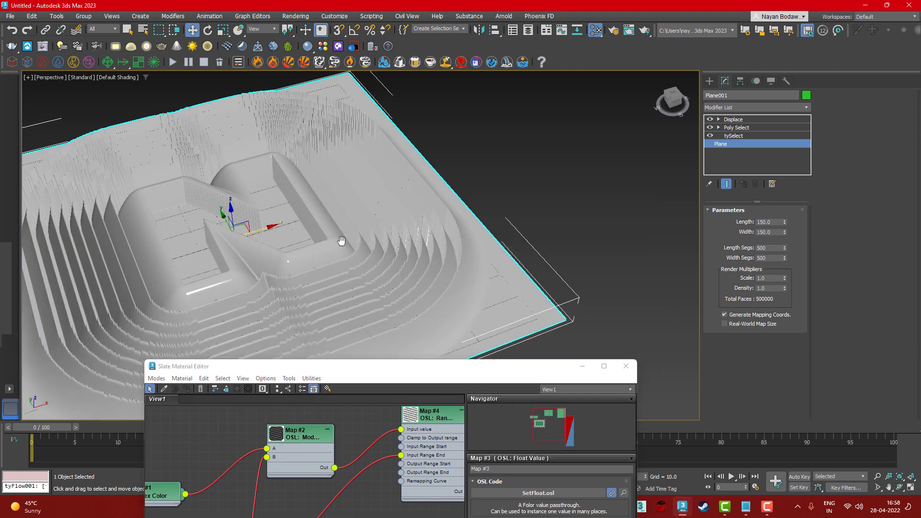
- Turn off Select if inside in the plane's tySelect modifier, with its soft selection settings in view
click(743, 137)
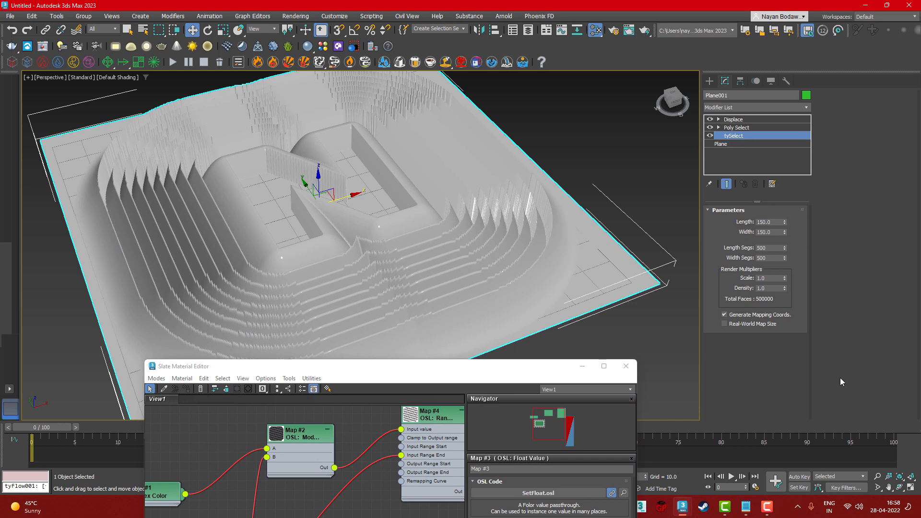
drag(819, 312, 836, 233)
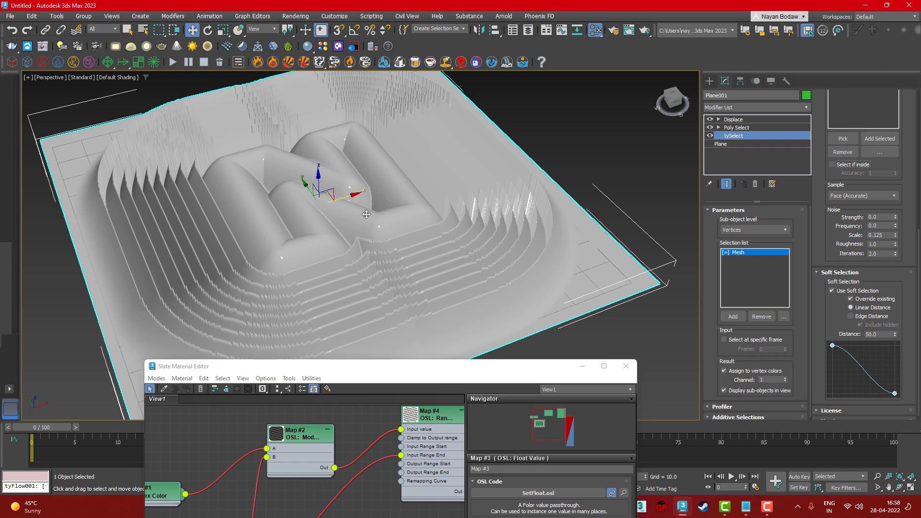
alt+middle_drag(366, 215, 513, 342)
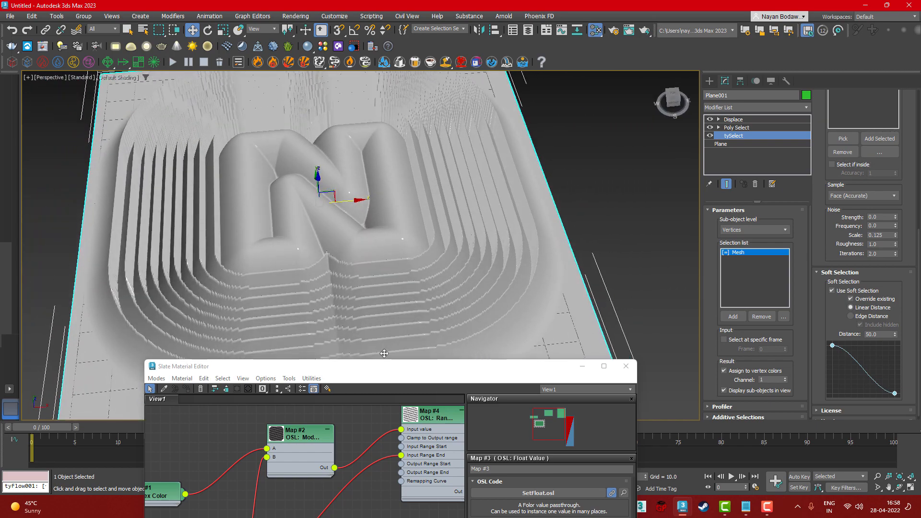
- Try 0.05 in the OSL Float Value map with the displaced plane in view, and settle on 0.2
drag(500, 366, 782, 144)
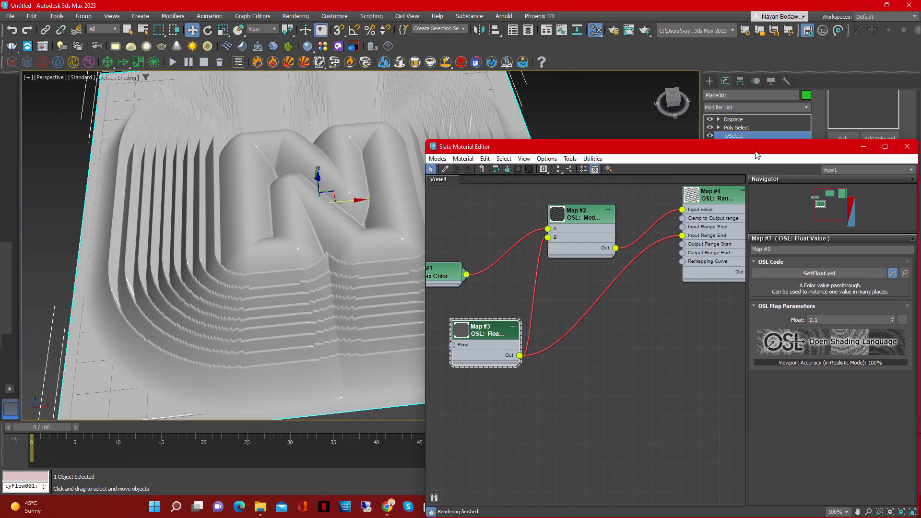
scroll(243, 251, down, 5)
scroll(242, 251, up, 4)
drag(673, 145, 594, 67)
middle_drag(279, 263, 192, 276)
click(743, 240)
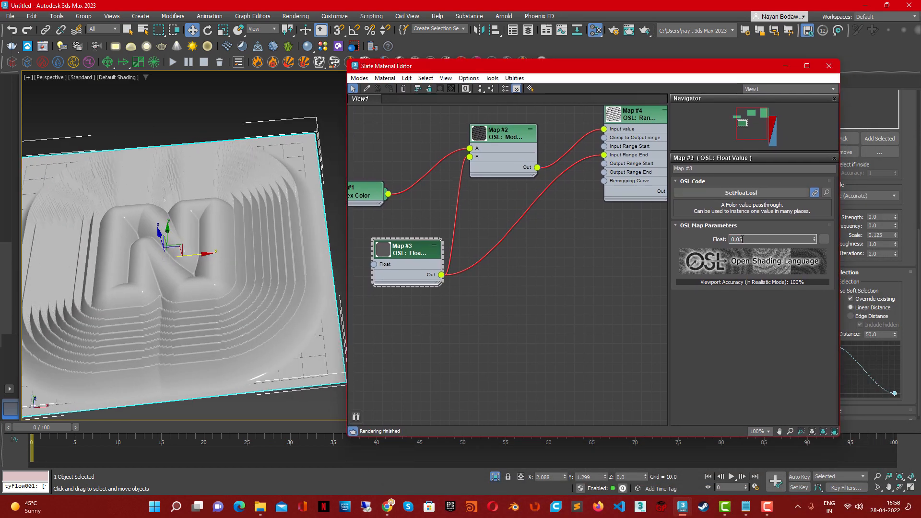
text(0.05)
key(Return)
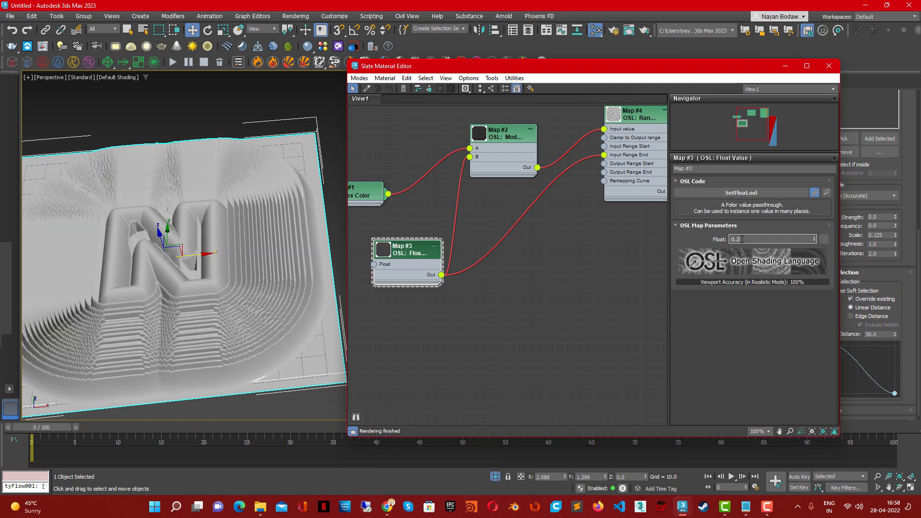
key(Return)
- Add an OSL SmoothStep map beside the Range/Remapper and connect the remapper's output to its Input
middle_drag(592, 233, 438, 324)
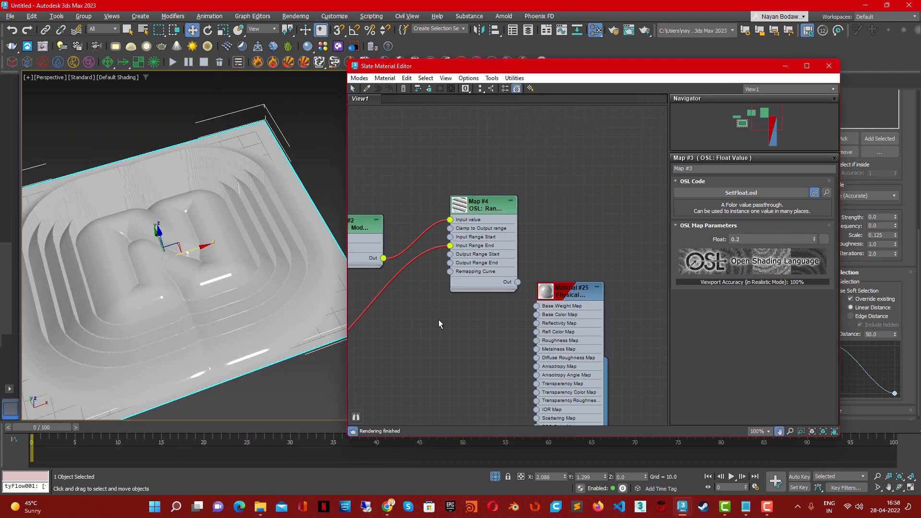
drag(572, 294, 649, 361)
right_click(540, 222)
mouse_move(625, 242)
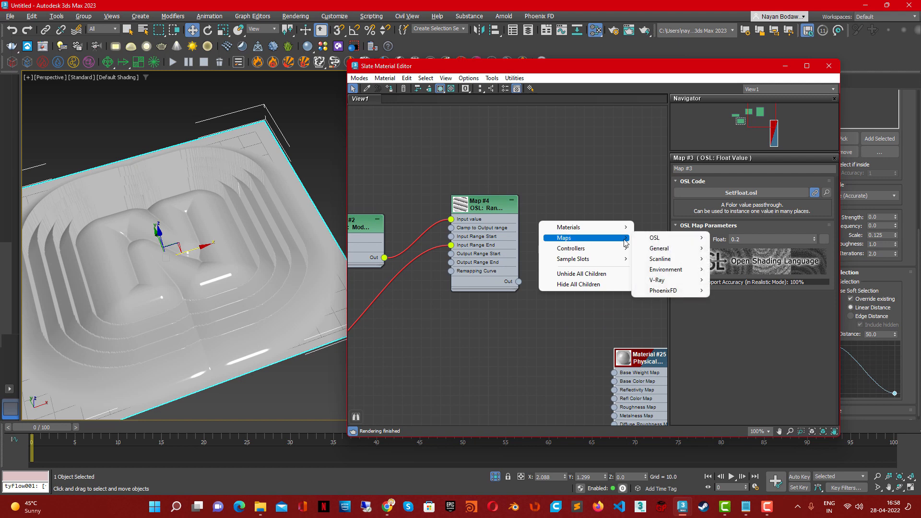
mouse_move(672, 240)
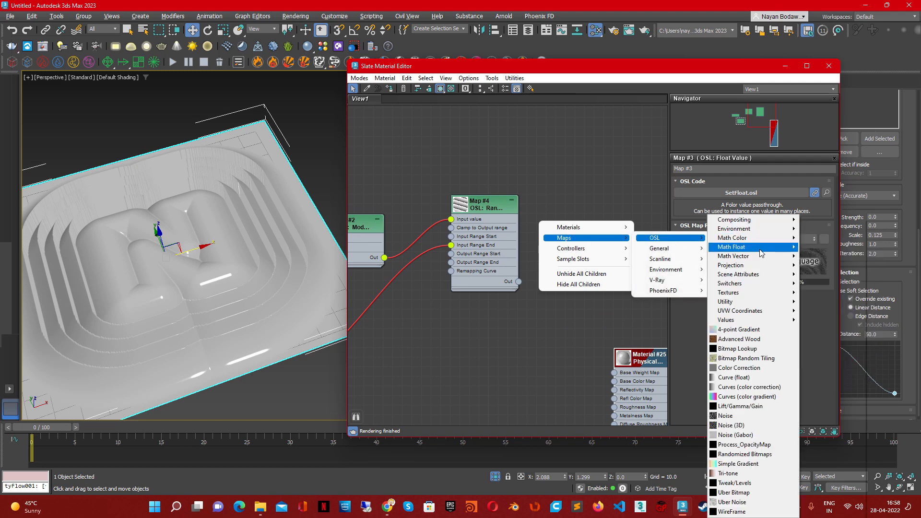
mouse_move(762, 253)
click(826, 474)
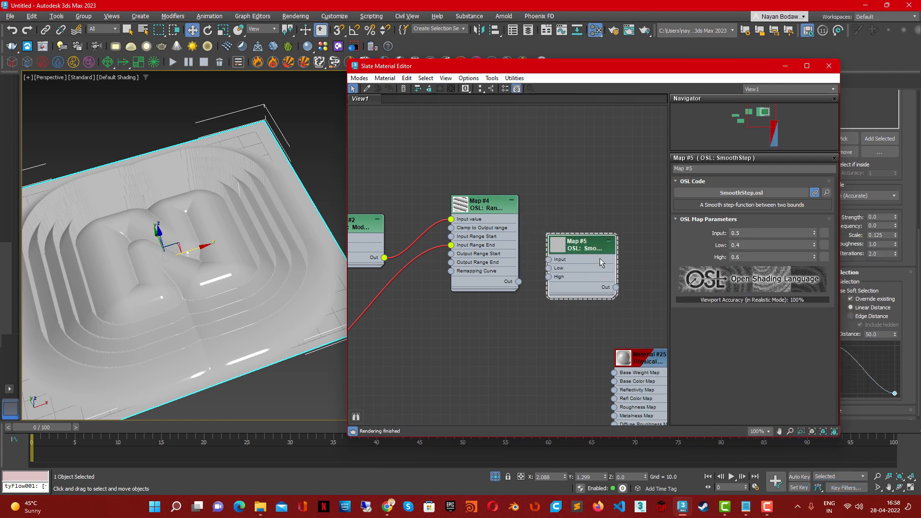
drag(600, 258, 613, 263)
drag(518, 281, 566, 269)
- Load the SmoothStep output into the Displace modifier's Map slot in place of the Range/Remapper and uncover the viewport
middle_drag(634, 309, 522, 262)
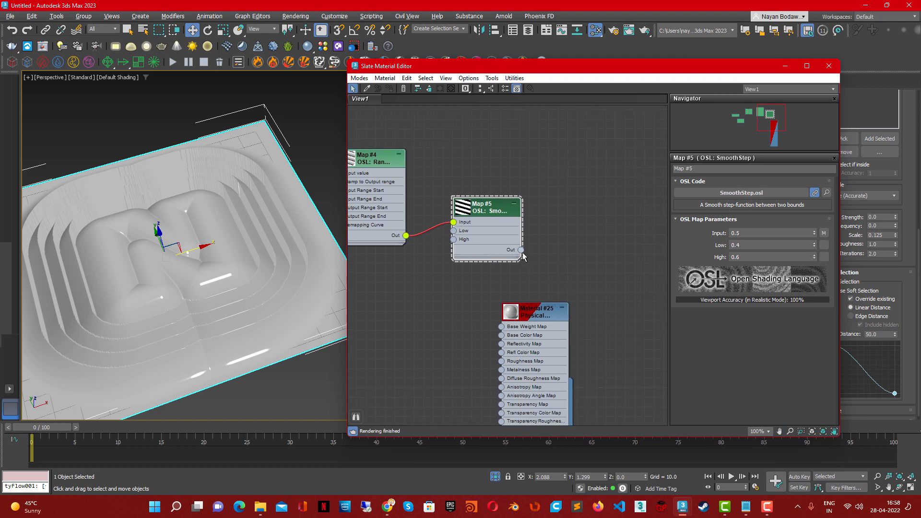
drag(718, 77, 543, 79)
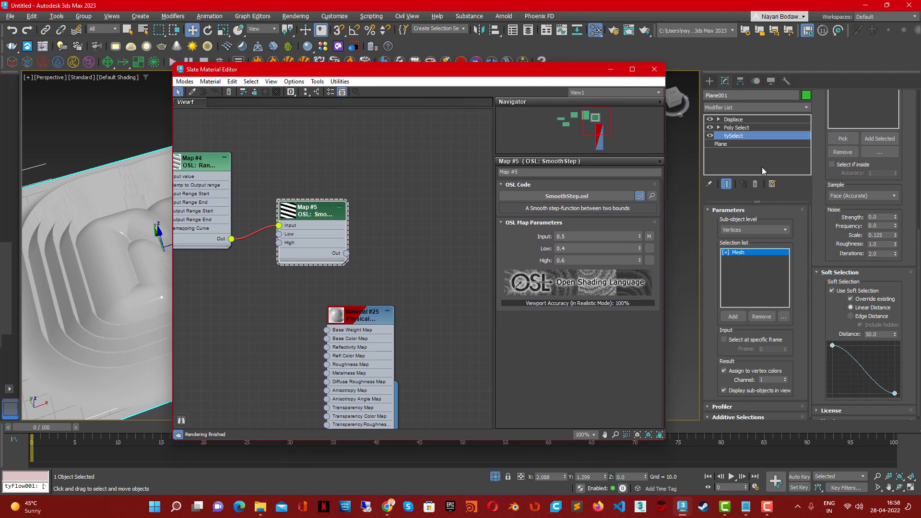
click(733, 119)
drag(347, 254, 733, 328)
click(440, 279)
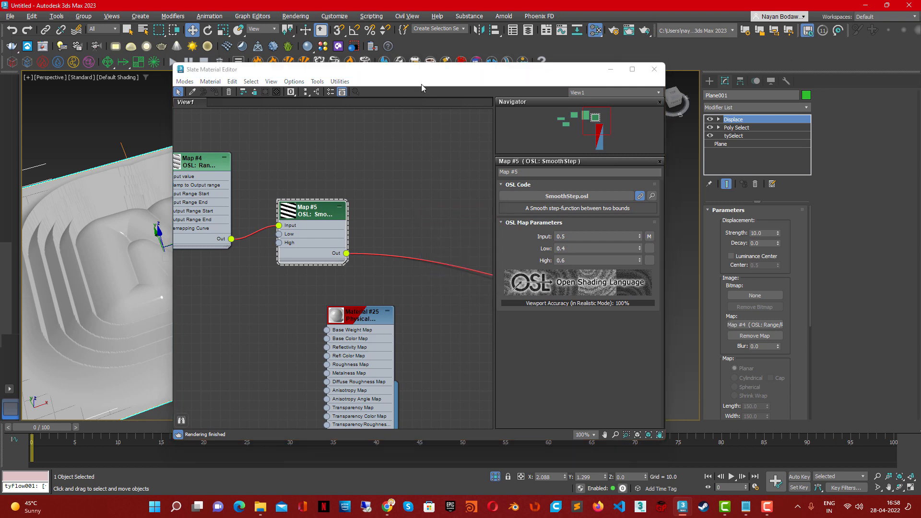
click(417, 83)
drag(494, 84, 759, 88)
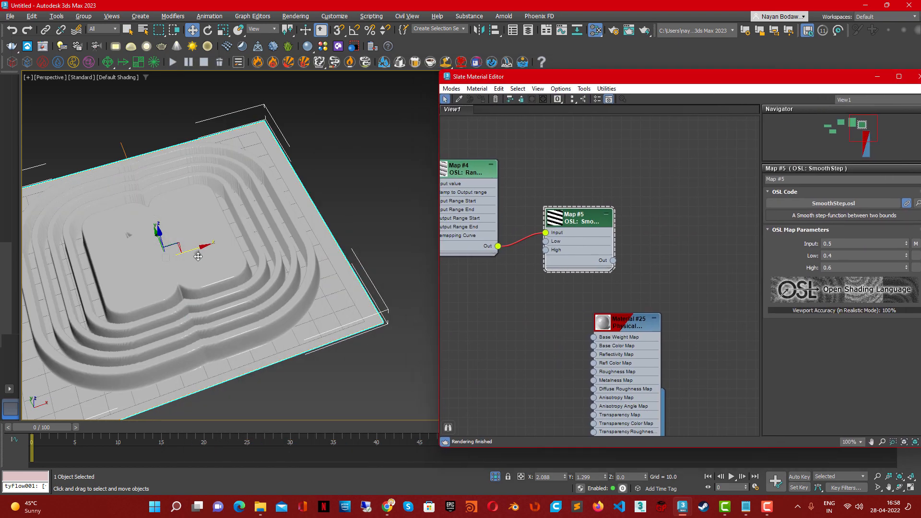
- Try SmoothStep Low values of 0.1 and 0.8, and set High to 0.8
scroll(139, 259, up, 5)
alt+middle_drag(216, 259, 240, 288)
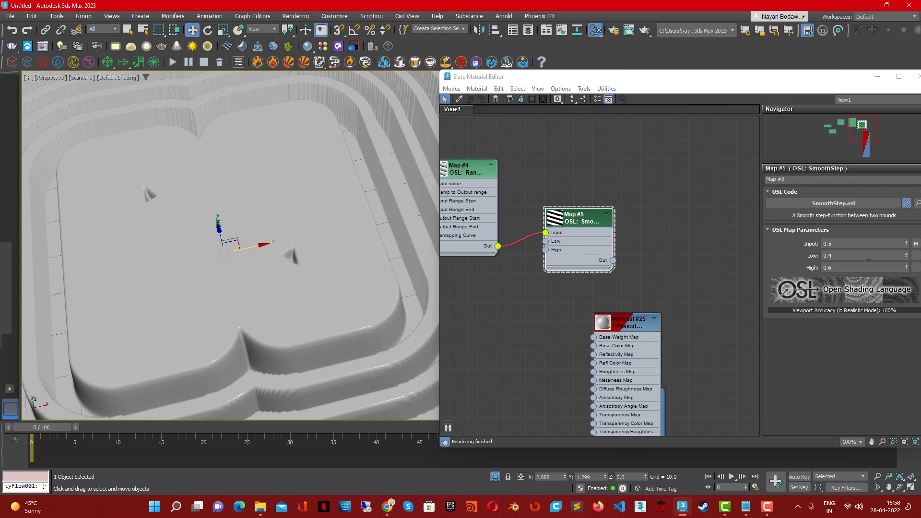
click(846, 255)
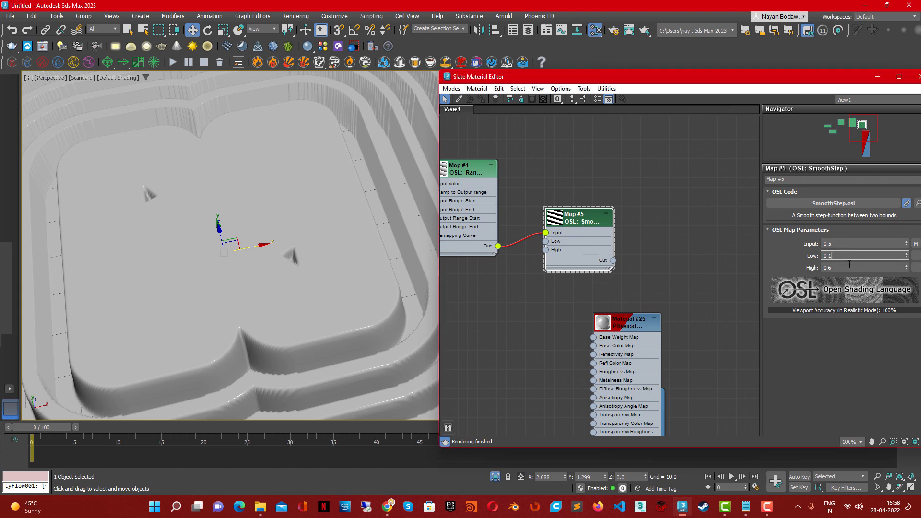
key(Return)
text(8)
key(Return)
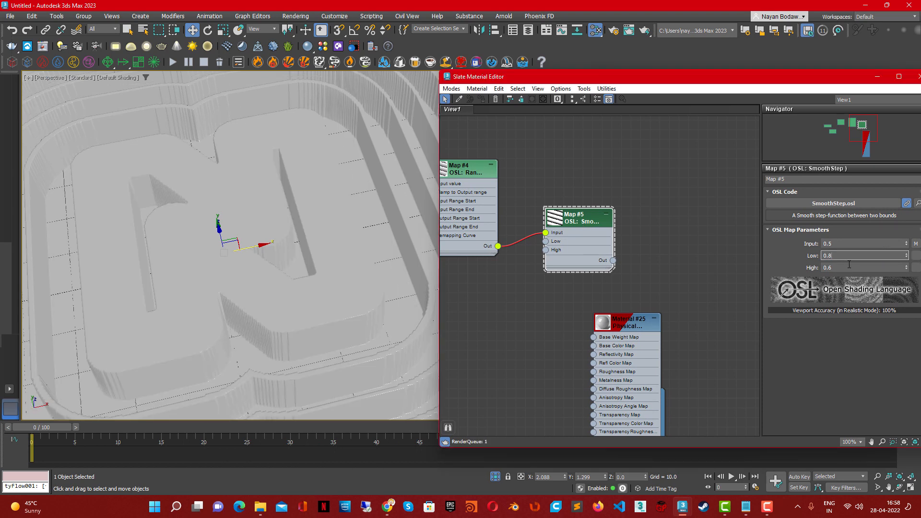
click(849, 265)
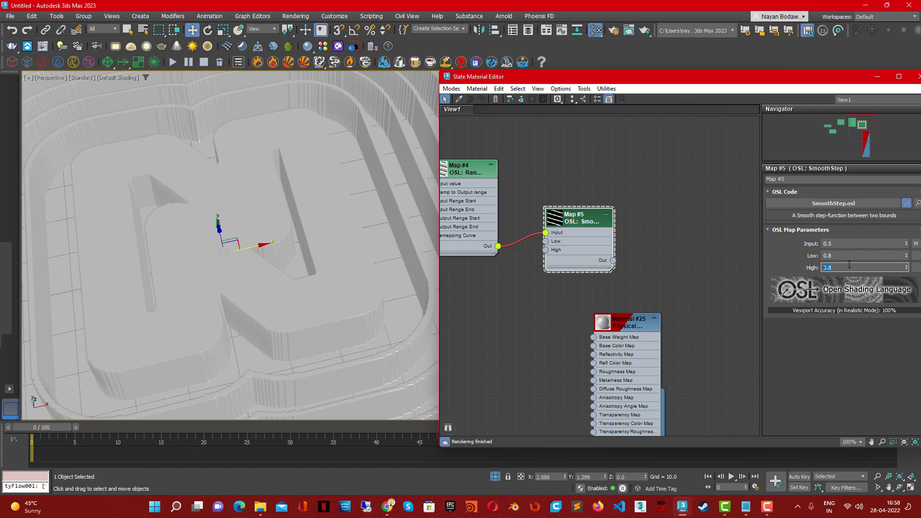
- Deselect the plane and switch the perspective viewport to High Quality rendering
alt+middle_drag(316, 302, 238, 269)
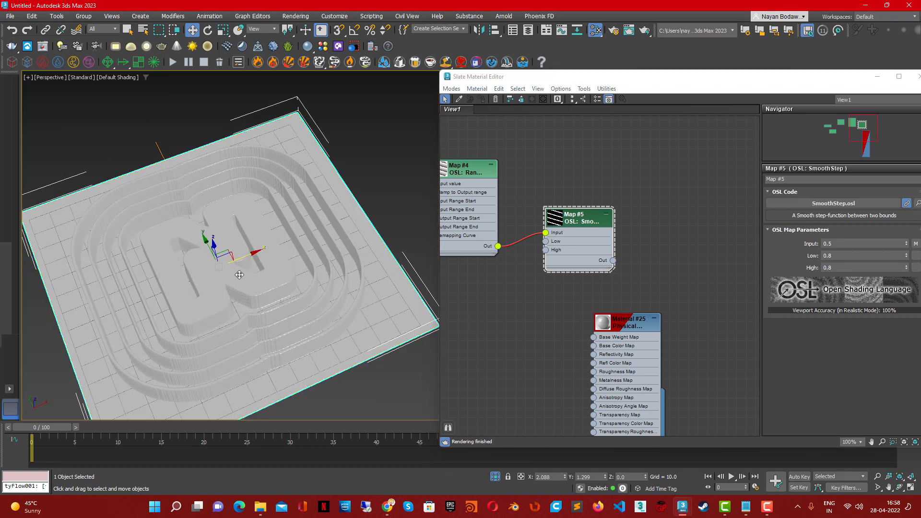
key(F4)
key(F4)
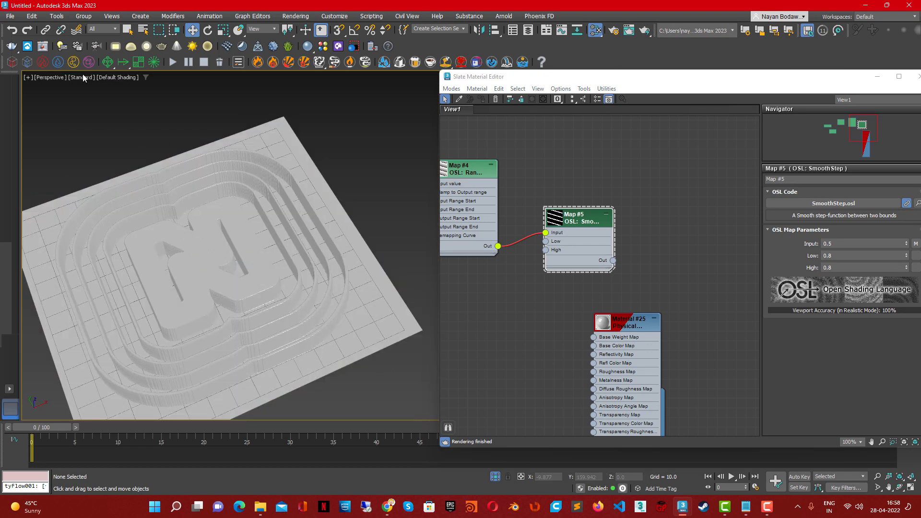
click(82, 77)
click(99, 123)
scroll(266, 284, up, 3)
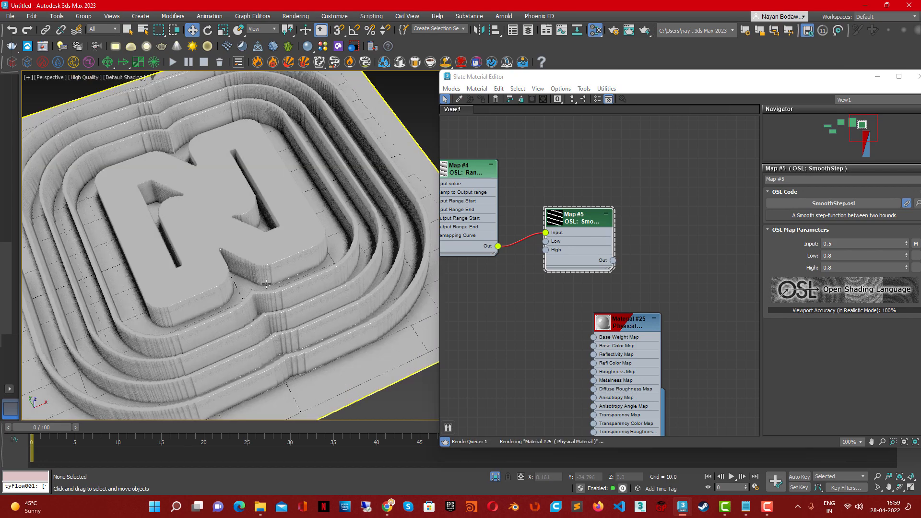
alt+middle_drag(289, 311, 309, 284)
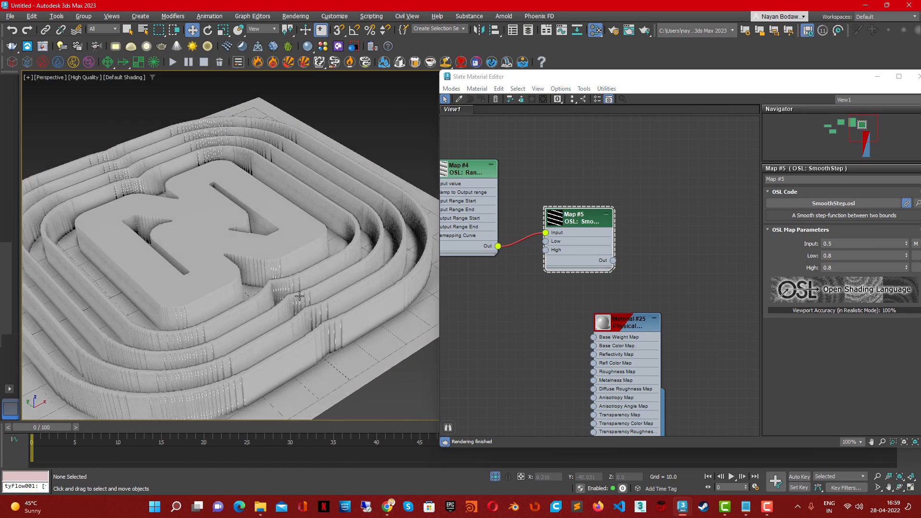
- Try a SmoothStep High of 1.0 with Low values of 0.2 and 0
click(838, 267)
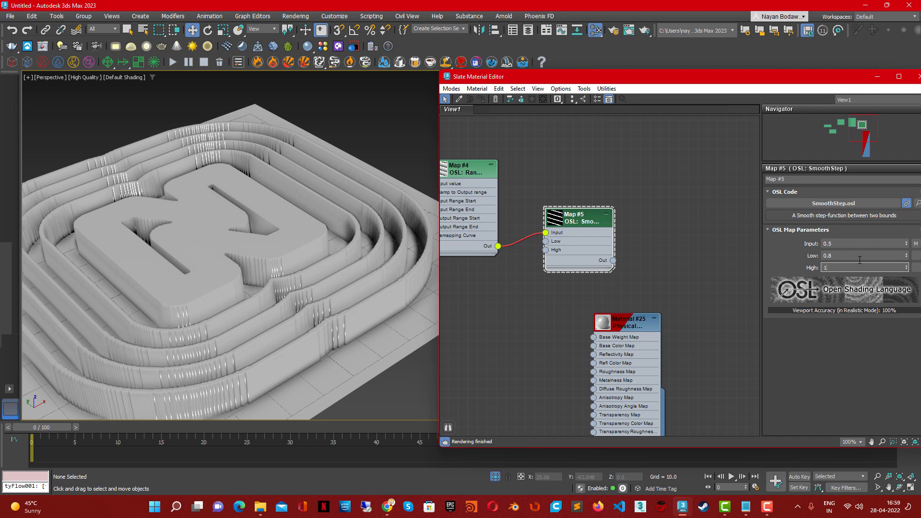
text(1)
key(Return)
click(846, 254)
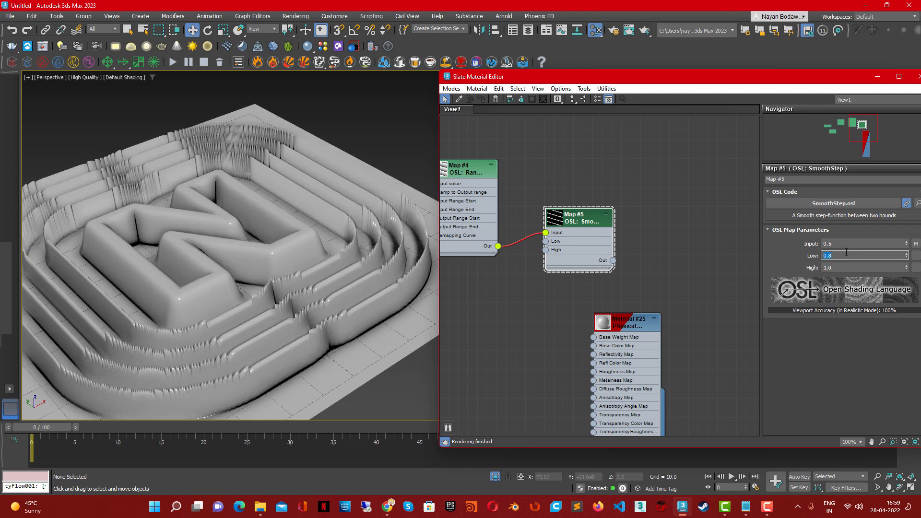
text(0.2)
key(Return)
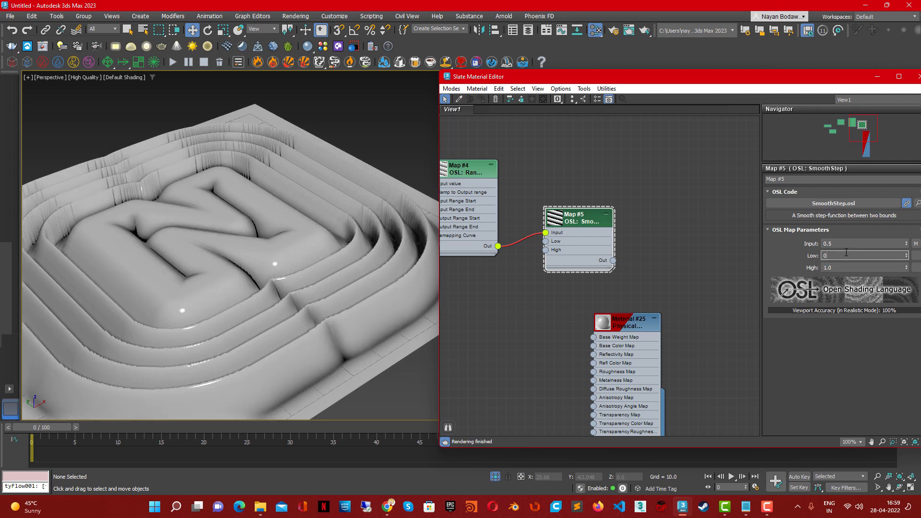
key(Return)
- Set the SmoothStep map's Low to 0.2 and High to 0.3, with the whole displaced plane in view
text(0.2)
key(Return)
key(Tab)
text(0.3)
key(Return)
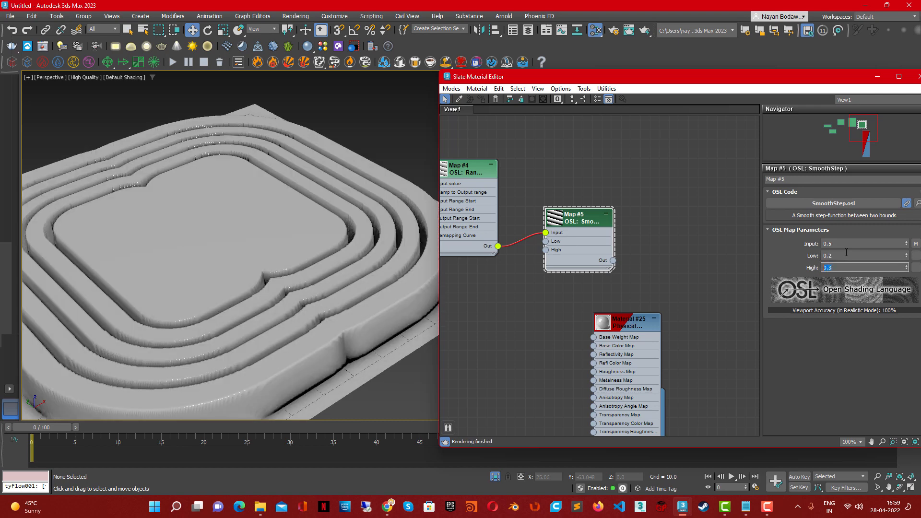
alt+middle_drag(231, 298, 320, 308)
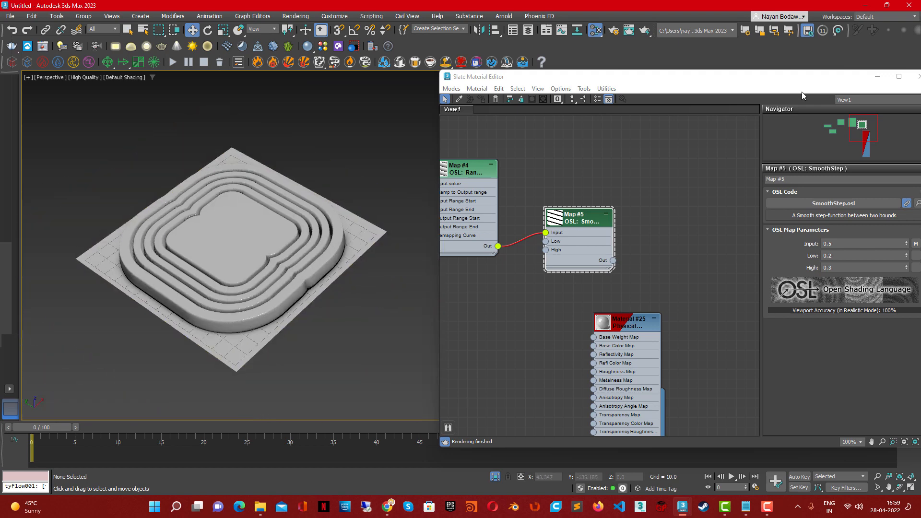
- Minimize the material editor, select the hidden TextPlus001 in the Scene Explorer, and raise it above the plane to Z about 44.5
drag(816, 77, 696, 56)
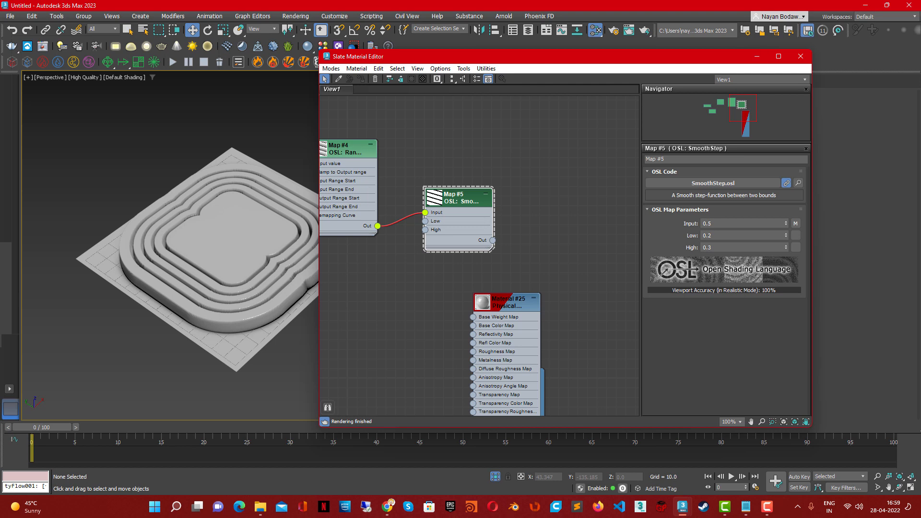
click(757, 57)
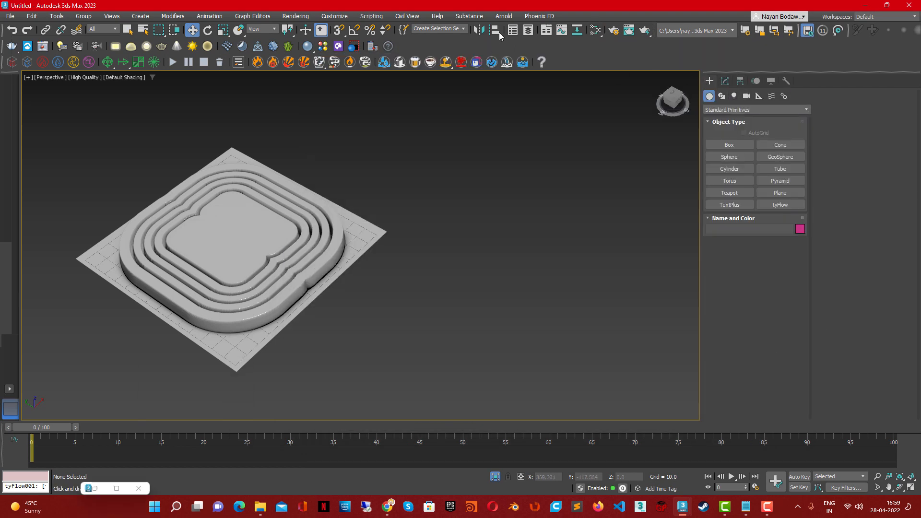
click(513, 30)
click(719, 124)
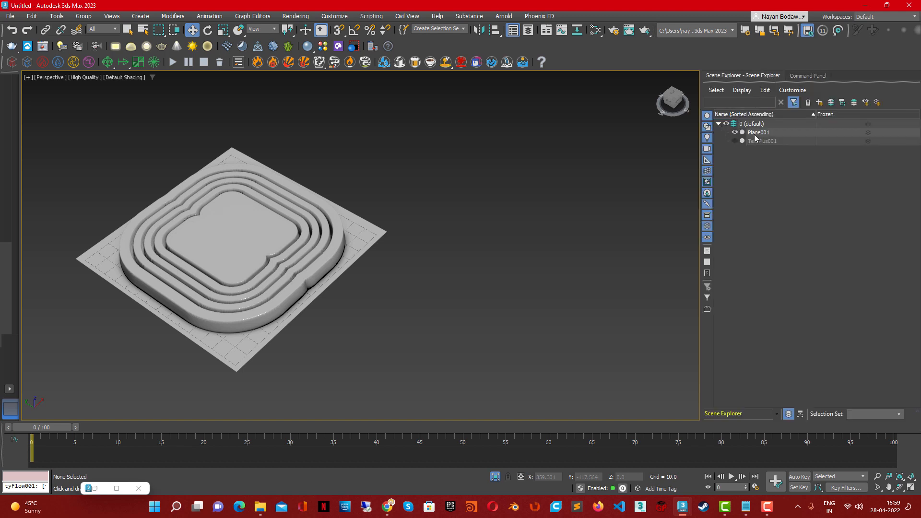
click(757, 140)
middle_drag(279, 255, 337, 255)
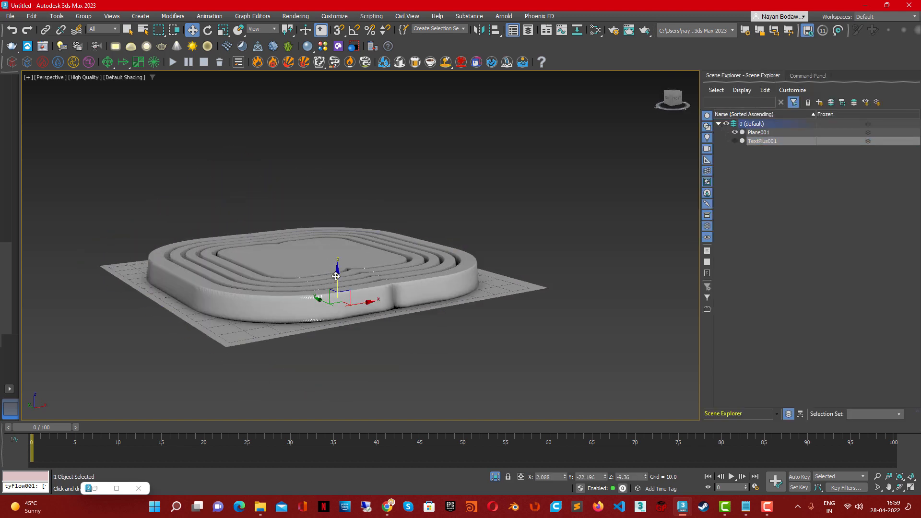
drag(338, 213, 348, 151)
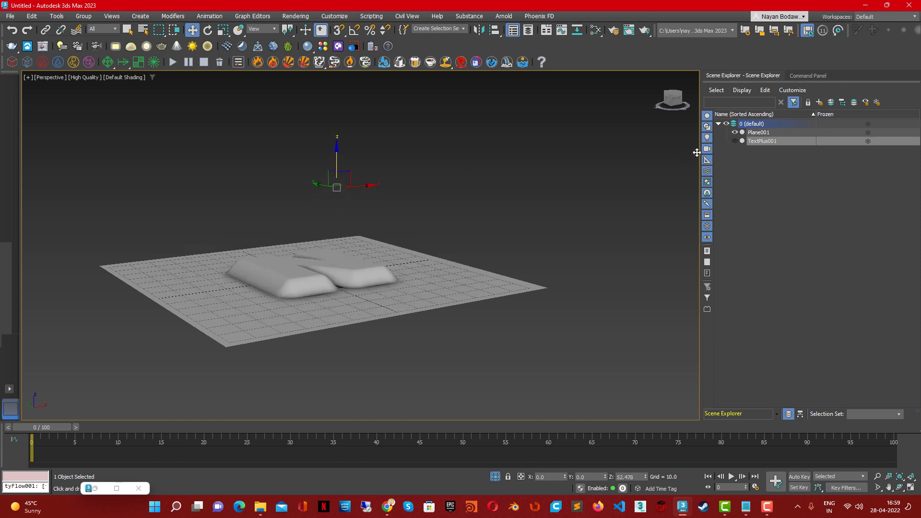
- Unhide TextPlus001 and lower it back through the plane to Z about -5.6
click(736, 141)
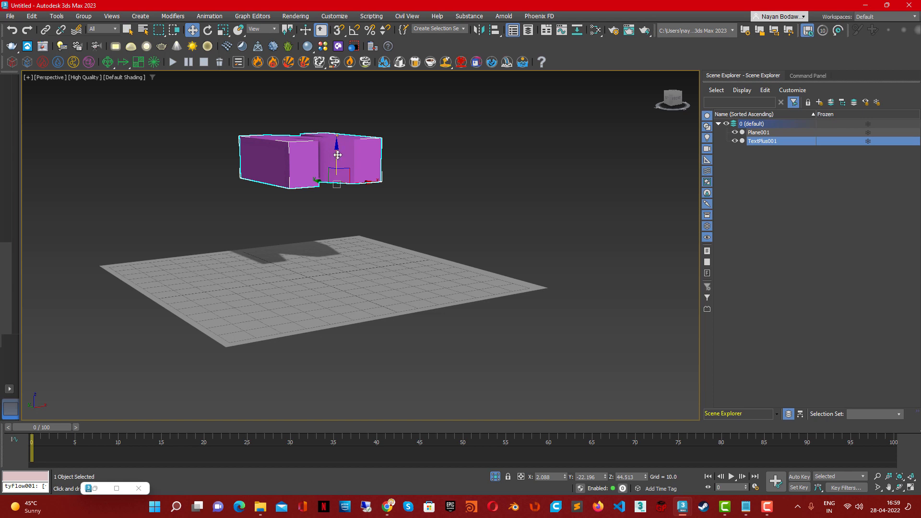
drag(337, 182, 345, 263)
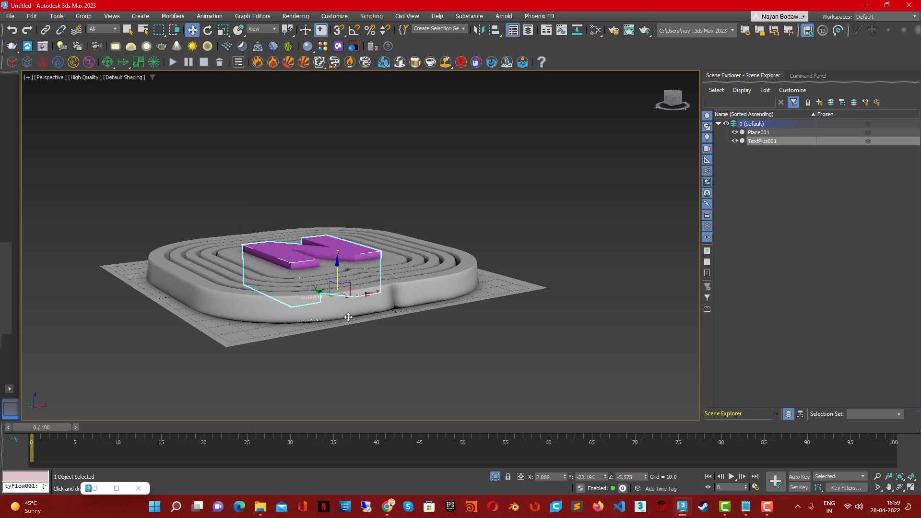
alt+middle_drag(335, 265, 366, 293)
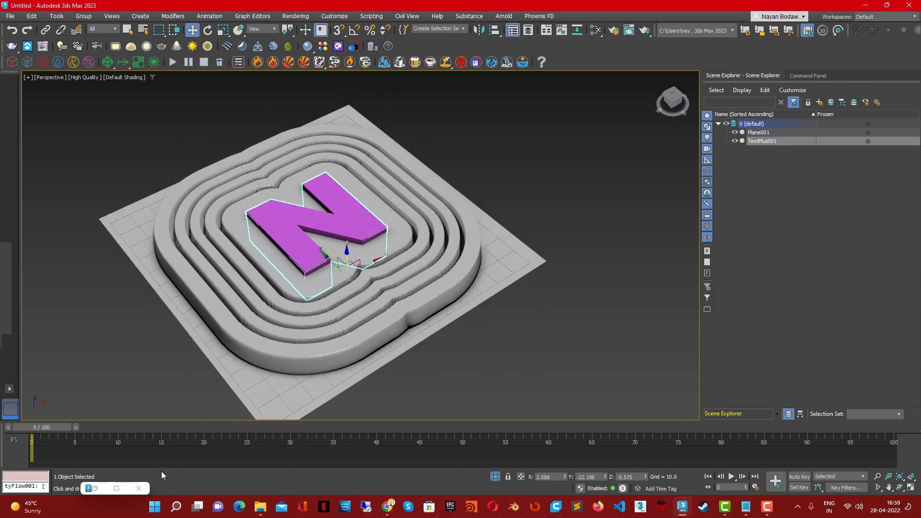
- Select Plane001 and set the Noise Strength of its tySelect modifier to 1.0
click(759, 132)
click(799, 75)
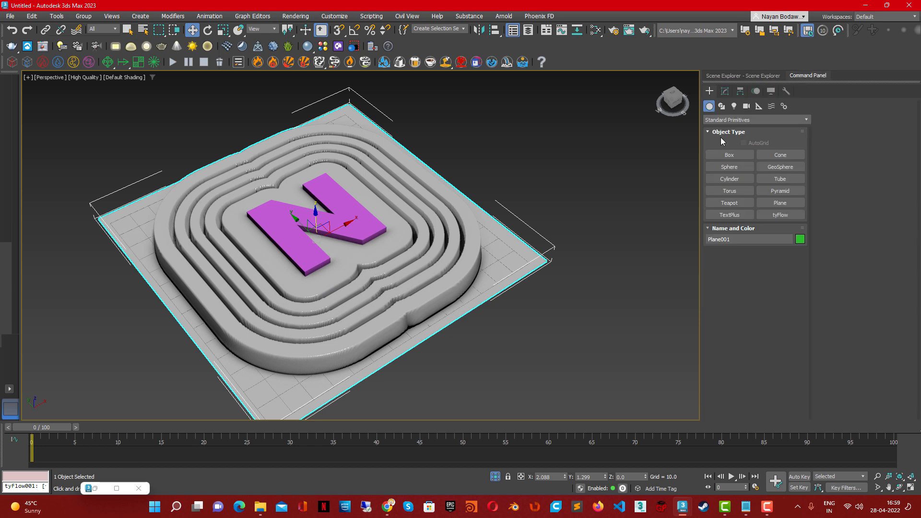
click(725, 91)
click(737, 146)
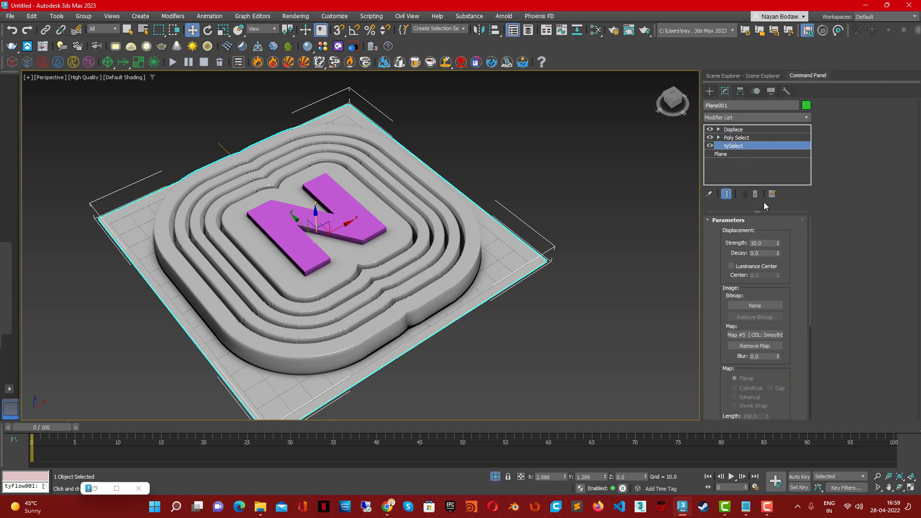
scroll(827, 307, down, 5)
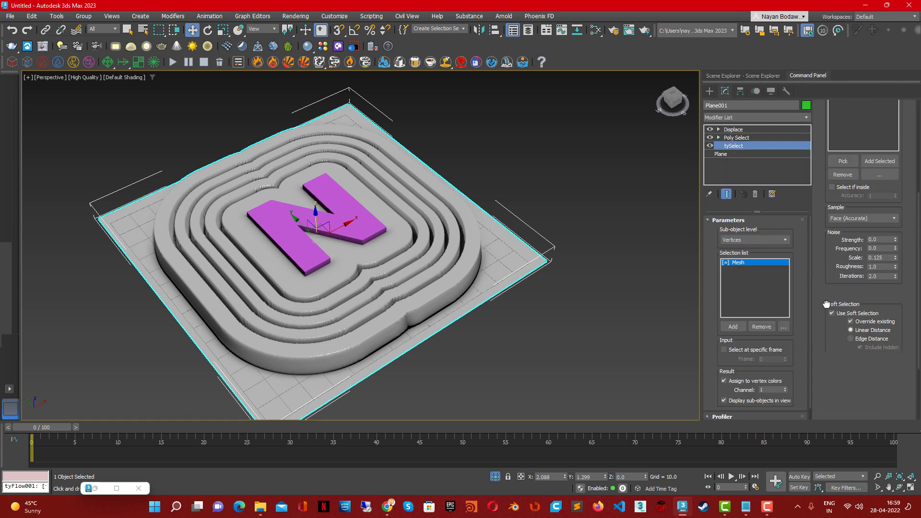
click(883, 239)
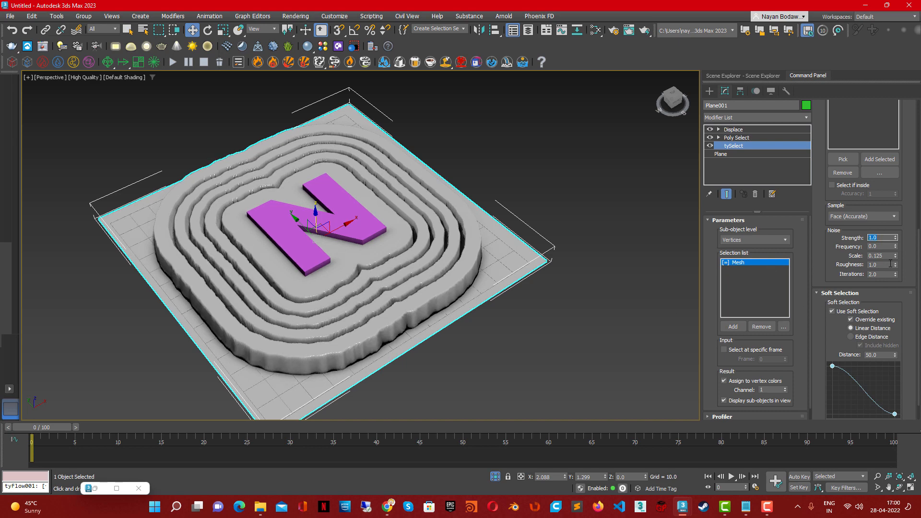
- Set the tySelect noise Scale to 0.05 and its Strength to 10.0 for wavier ridges around the N
alt+middle_drag(412, 286, 423, 314)
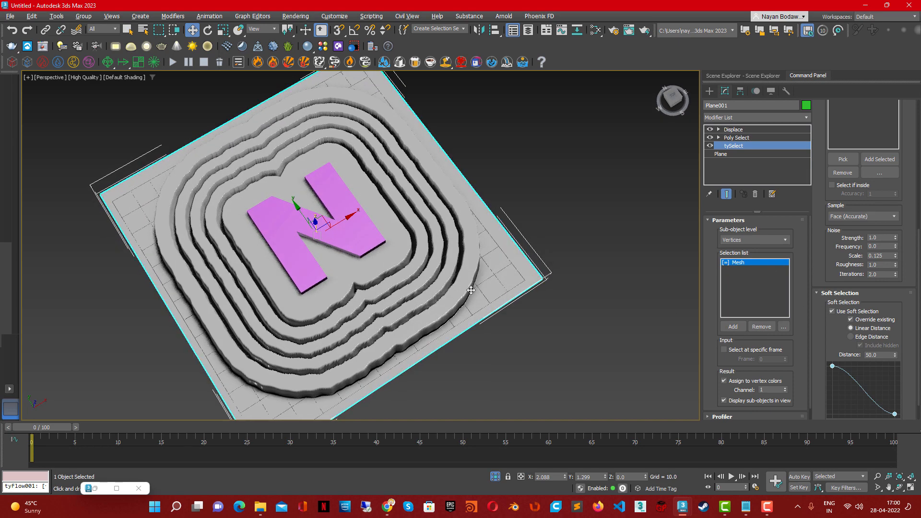
click(884, 256)
text(0.05)
key(Return)
click(879, 238)
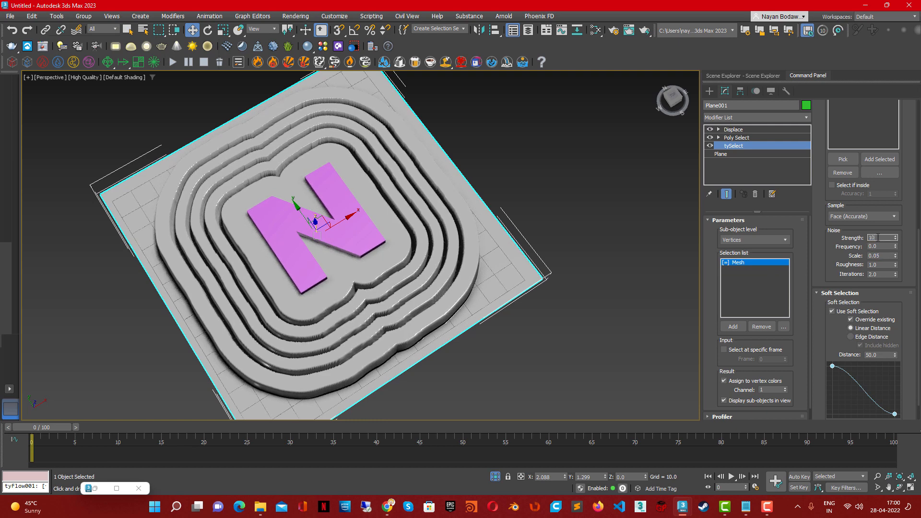
alt+middle_drag(432, 226, 365, 263)
scroll(375, 194, up, 5)
scroll(403, 212, down, 5)
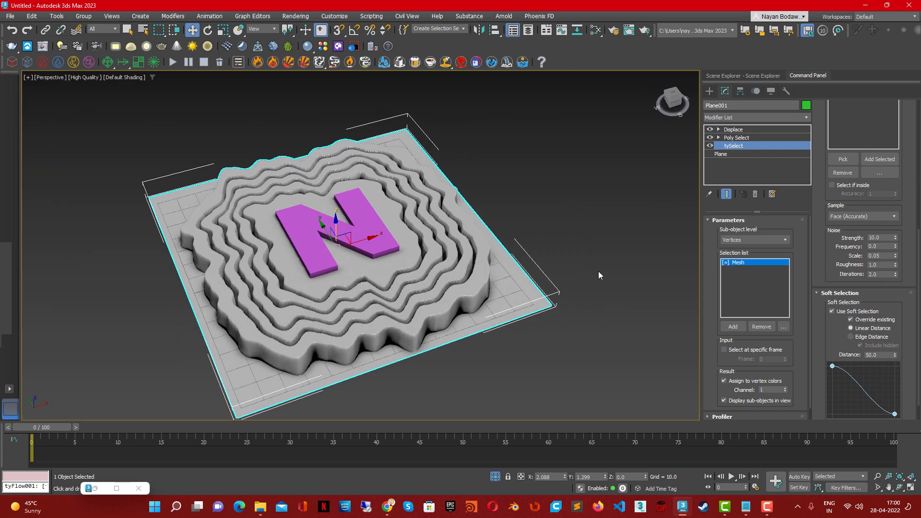
- Select the plane's Displace modifier and briefly check the SmoothStep map in the Slate Material Editor, leaving the editor minimized
click(735, 130)
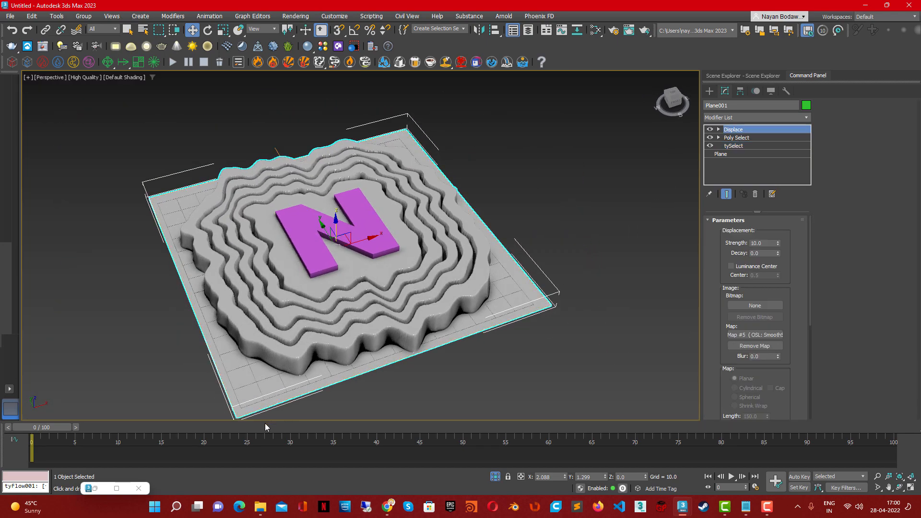
double_click(105, 485)
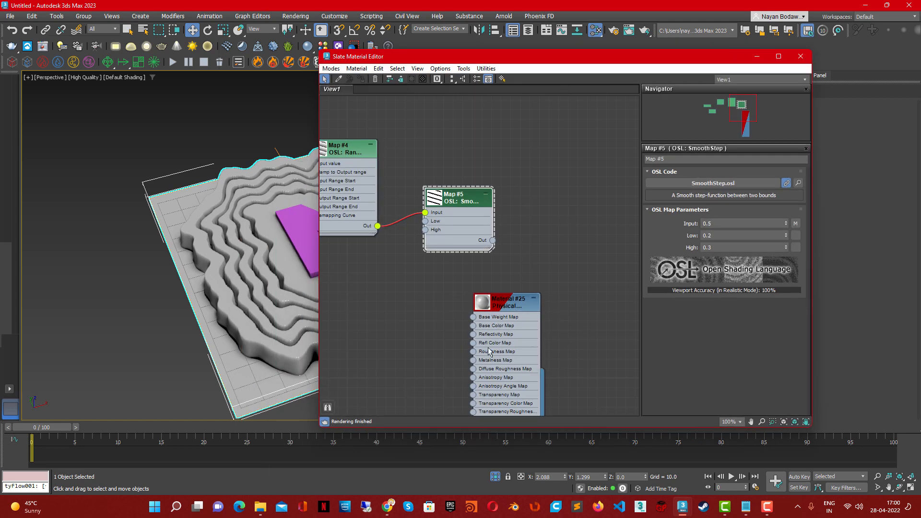
click(758, 56)
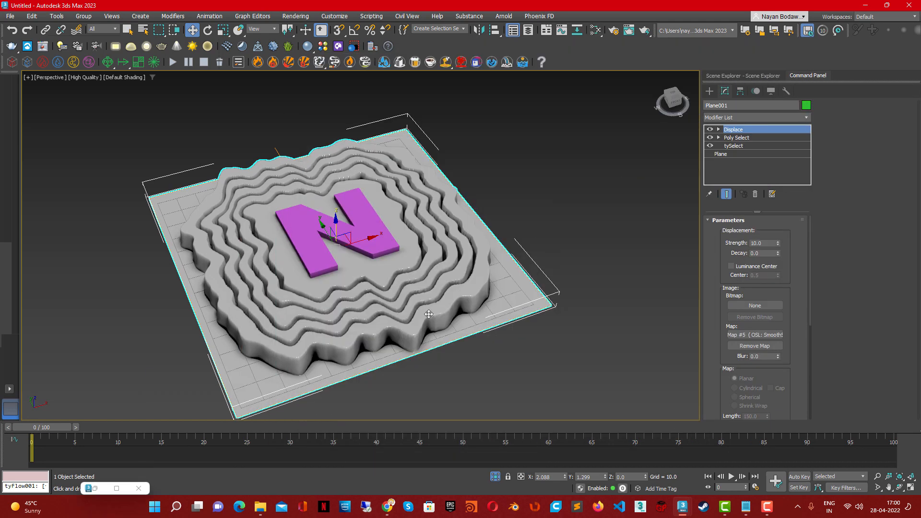